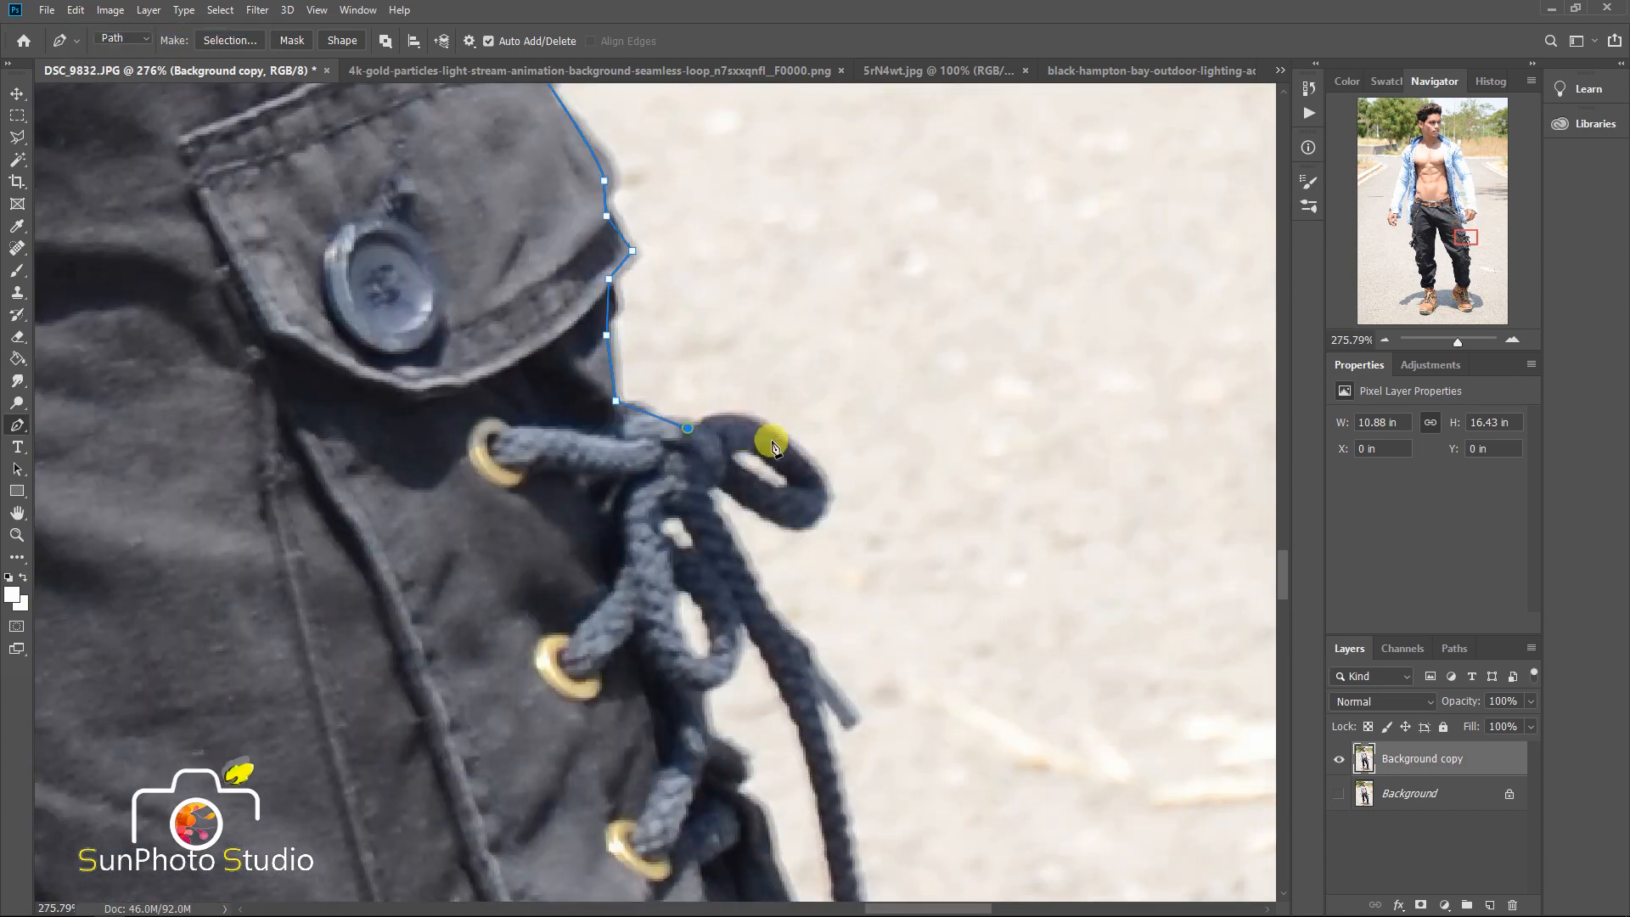
# - Continue the Pen path around the looped drawstring and its hanging cord ends beside the cargo pocket
pyautogui.click(822, 499)
pyautogui.click(804, 527)
pyautogui.click(747, 504)
pyautogui.click(724, 391)
pyautogui.click(806, 483)
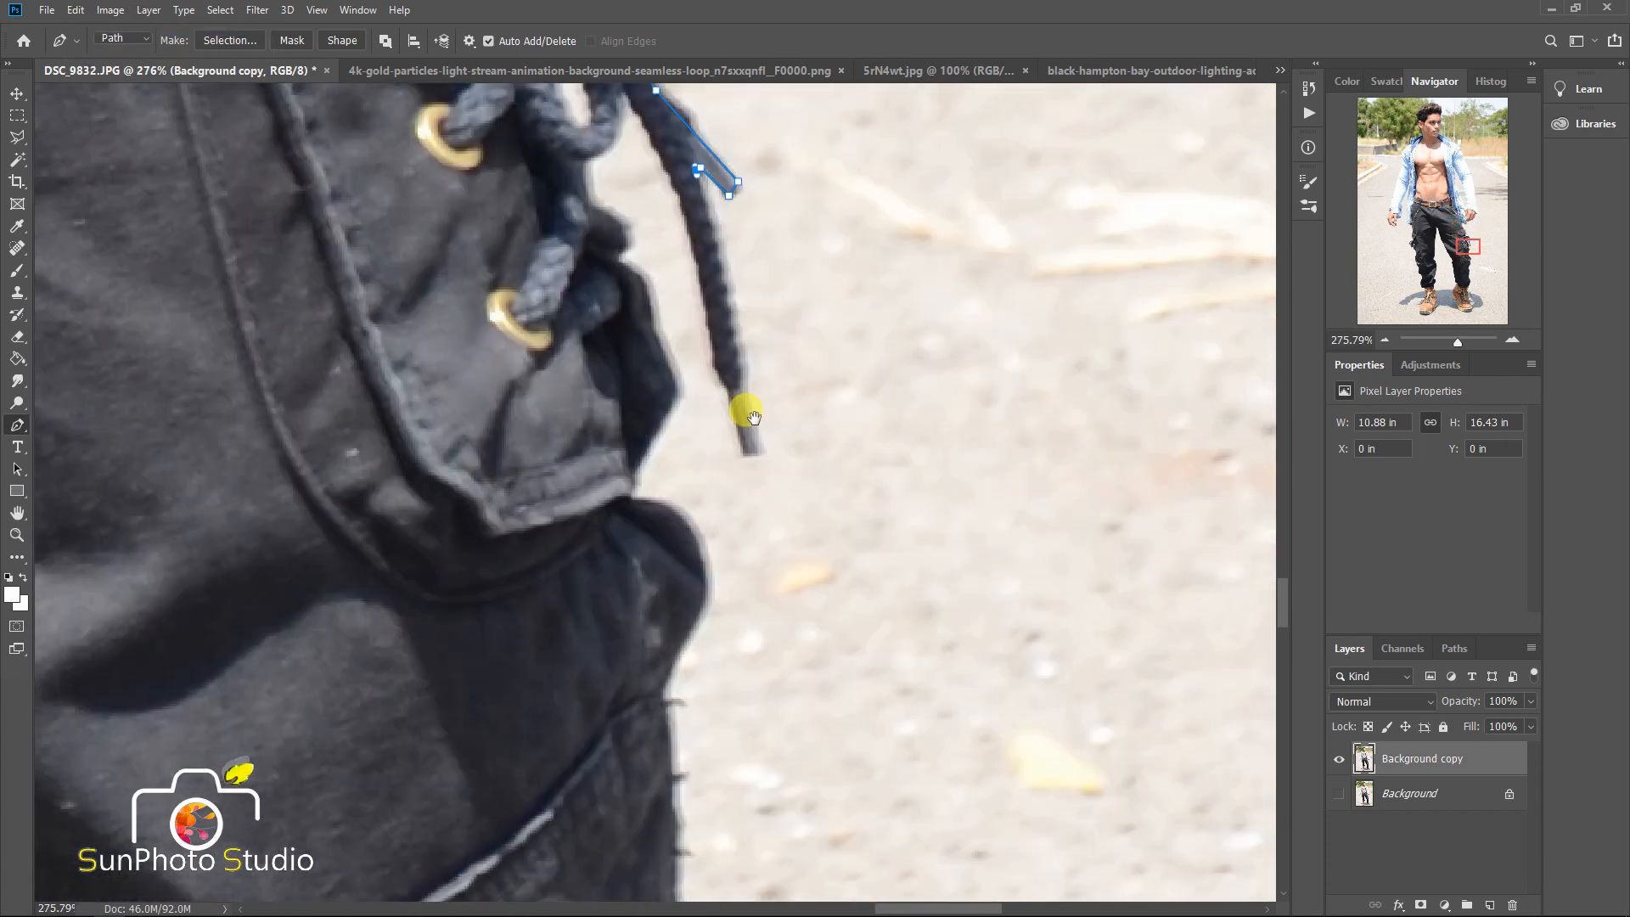
pyautogui.click(762, 447)
pyautogui.click(704, 236)
# - Extend the Pen path down the outer edge of the right-hand trouser leg towards the boot
pyautogui.click(685, 225)
pyautogui.click(696, 365)
pyautogui.click(745, 518)
pyautogui.click(696, 630)
pyautogui.moveTo(777, 651); pyautogui.dragTo(731, 346)
pyautogui.moveTo(833, 654); pyautogui.dragTo(739, 272)
# - Trace the path from the trouser cuff around the loose lace hanging off the right-hand boot
pyautogui.click(807, 456)
pyautogui.click(767, 596)
pyautogui.moveTo(790, 550); pyautogui.dragTo(785, 280)
pyautogui.click(875, 454)
pyautogui.click(812, 309)
pyautogui.click(808, 425)
pyautogui.click(796, 338)
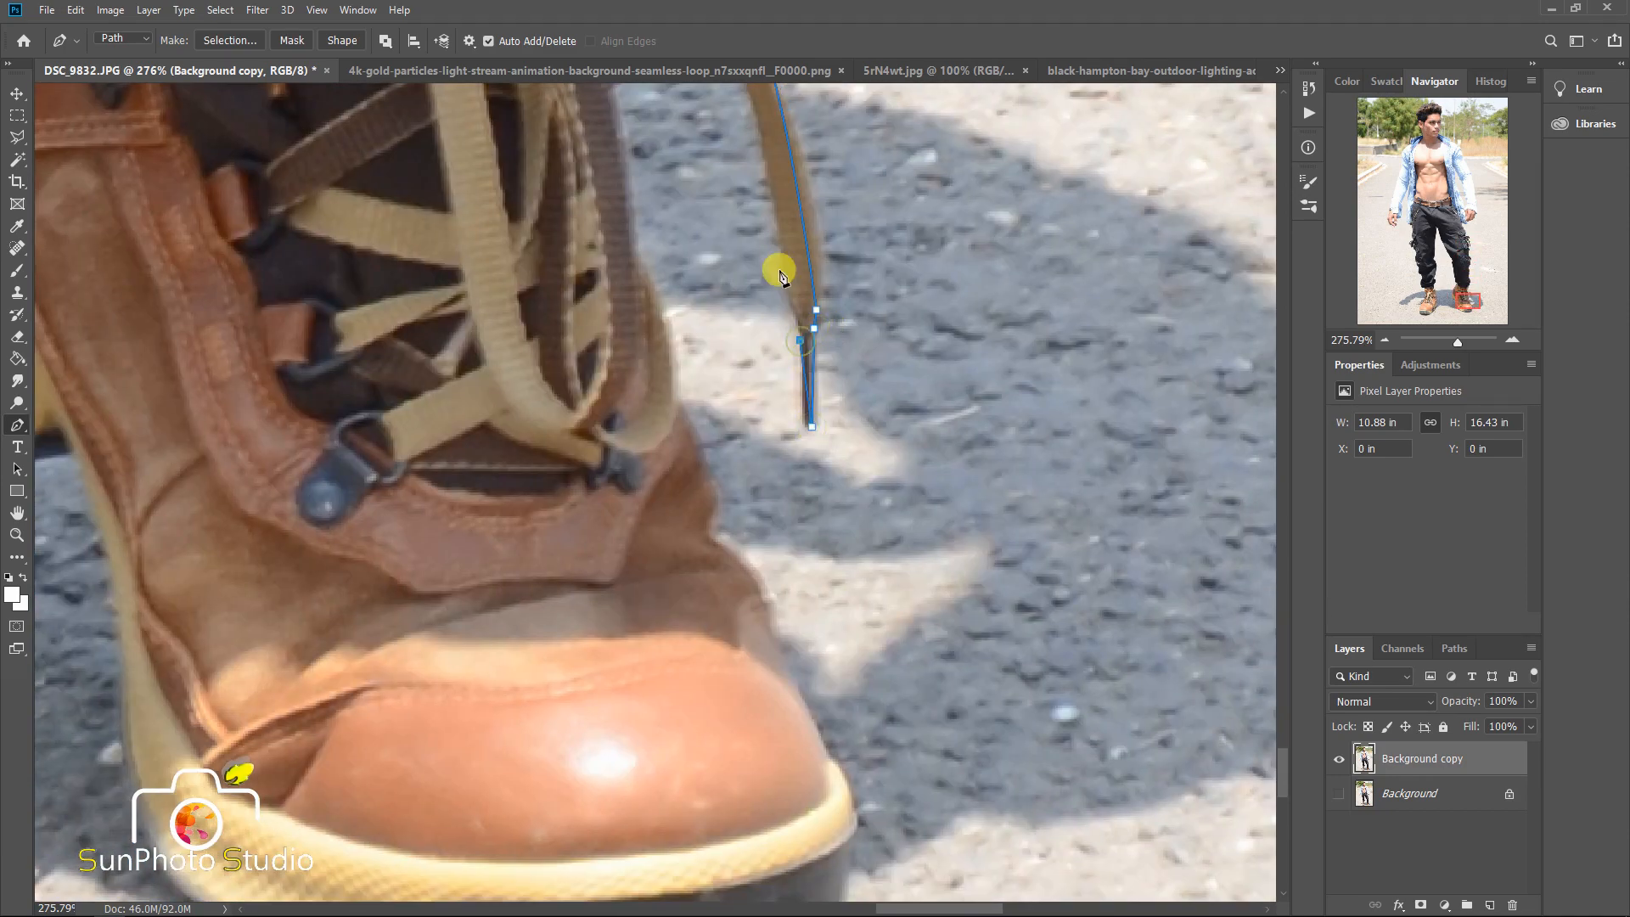
# - Trace the path down the outer edge of the right-hand boot and around its toe to the sole
pyautogui.click(623, 99)
pyautogui.click(630, 164)
pyautogui.click(681, 334)
pyautogui.click(692, 417)
pyautogui.click(747, 463)
pyautogui.click(760, 529)
pyautogui.click(805, 616)
pyautogui.scroll(-5, 830, 433)
pyautogui.moveTo(825, 442); pyautogui.dragTo(779, 556)
pyautogui.moveTo(769, 603); pyautogui.dragTo(761, 622)
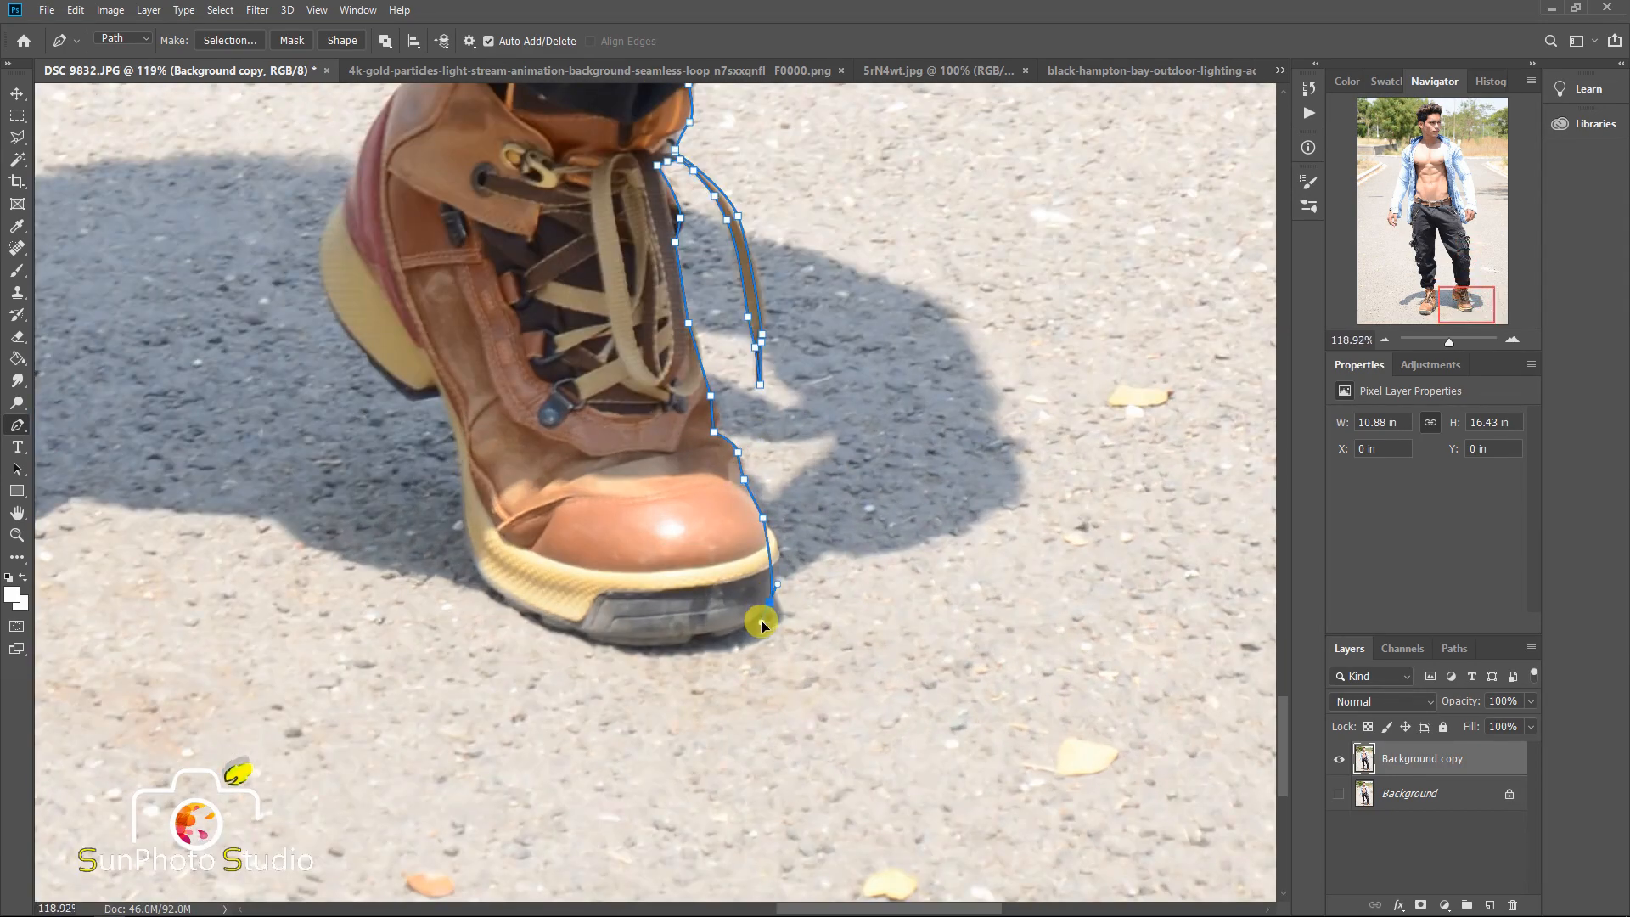
# - Carry the path around the right-hand boot's sole and heel and up the inner edge of its trouser leg
pyautogui.click(447, 404)
pyautogui.click(666, 673)
pyautogui.click(622, 515)
pyautogui.click(666, 401)
pyautogui.click(714, 310)
pyautogui.moveTo(775, 202); pyautogui.dragTo(724, 798)
pyautogui.click(648, 299)
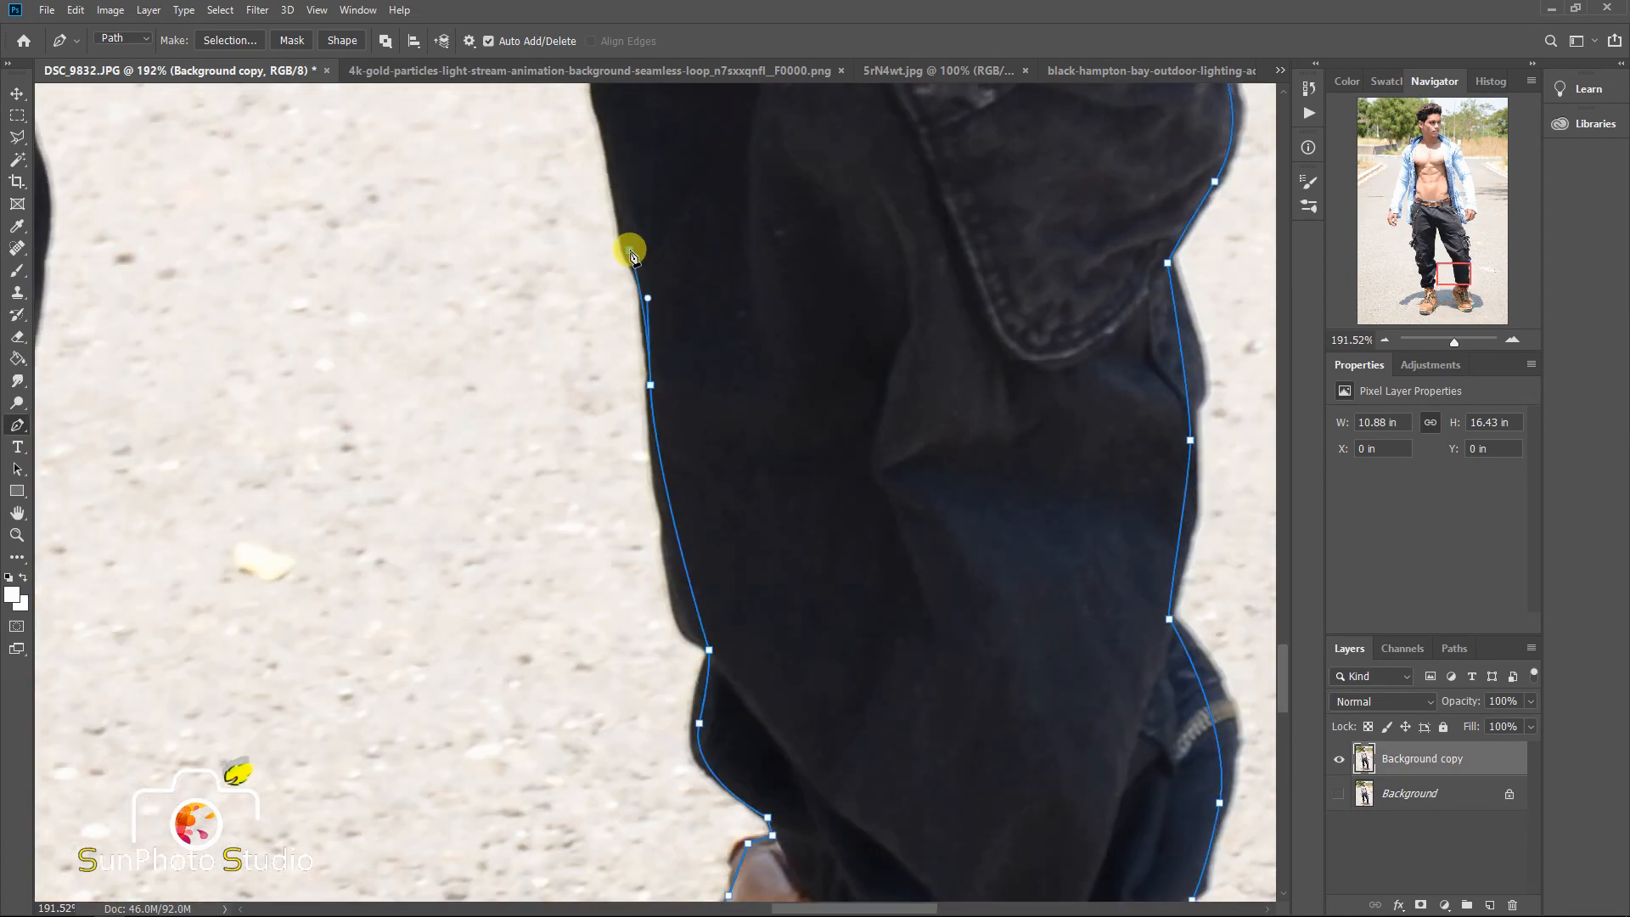
# - Trace the path through the crotch and down the inner edge of the left-hand trouser leg to the boot top
pyautogui.scroll(-3, 630, 250)
pyautogui.click(715, 375)
pyautogui.click(674, 378)
pyautogui.click(586, 561)
pyautogui.click(548, 365)
pyautogui.scroll(3, 594, 446)
pyautogui.click(616, 446)
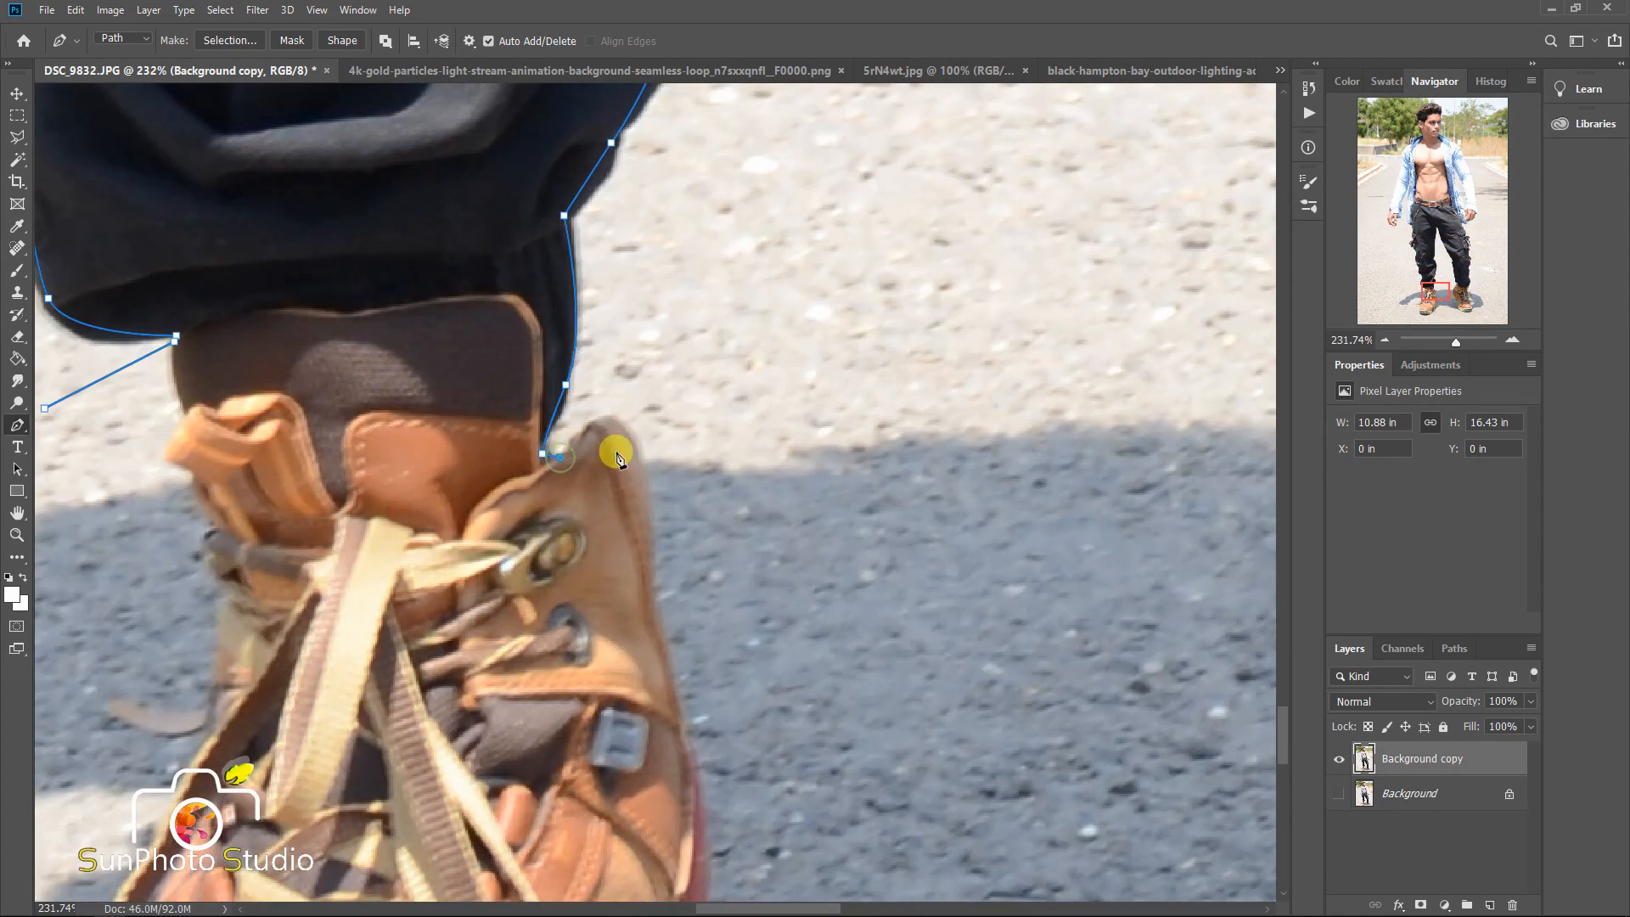
# - Outline the left-hand boot with the path, following its heel, loose lace end, sole and toe
pyautogui.click(610, 615)
pyautogui.moveTo(612, 648); pyautogui.dragTo(583, 433)
pyautogui.click(596, 510)
pyautogui.click(513, 581)
pyautogui.click(474, 429)
pyautogui.click(508, 242)
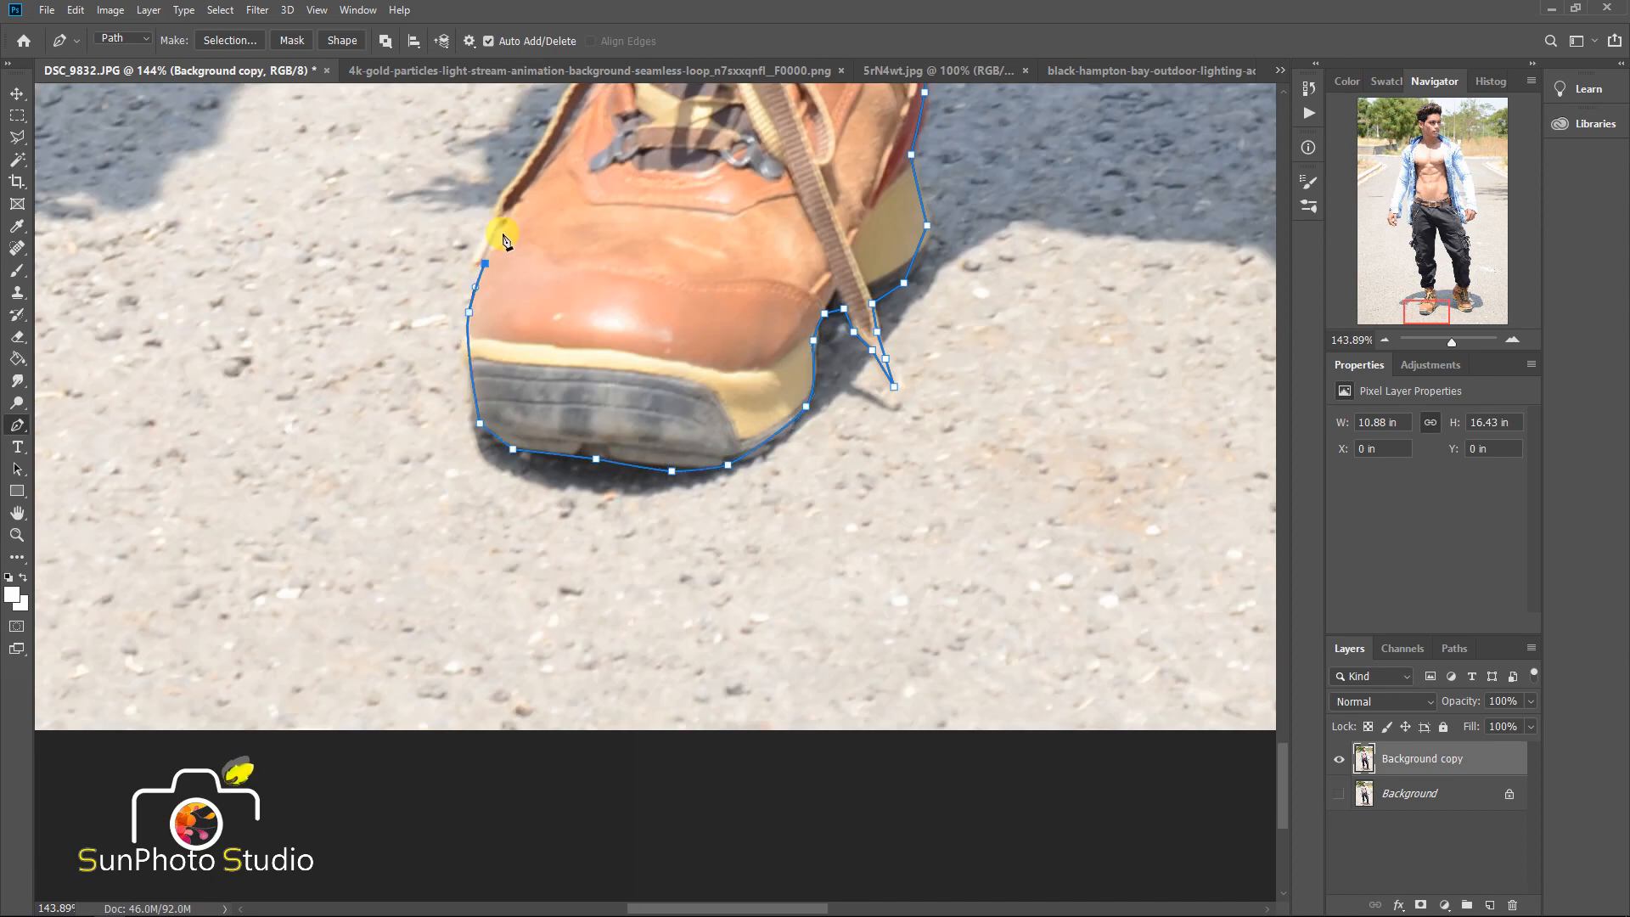
# - Trace the path up the outer side of the left-hand boot and close it at the trouser cuff
pyautogui.scroll(2, 509, 242)
pyautogui.click(563, 358)
pyautogui.click(616, 332)
pyautogui.click(630, 299)
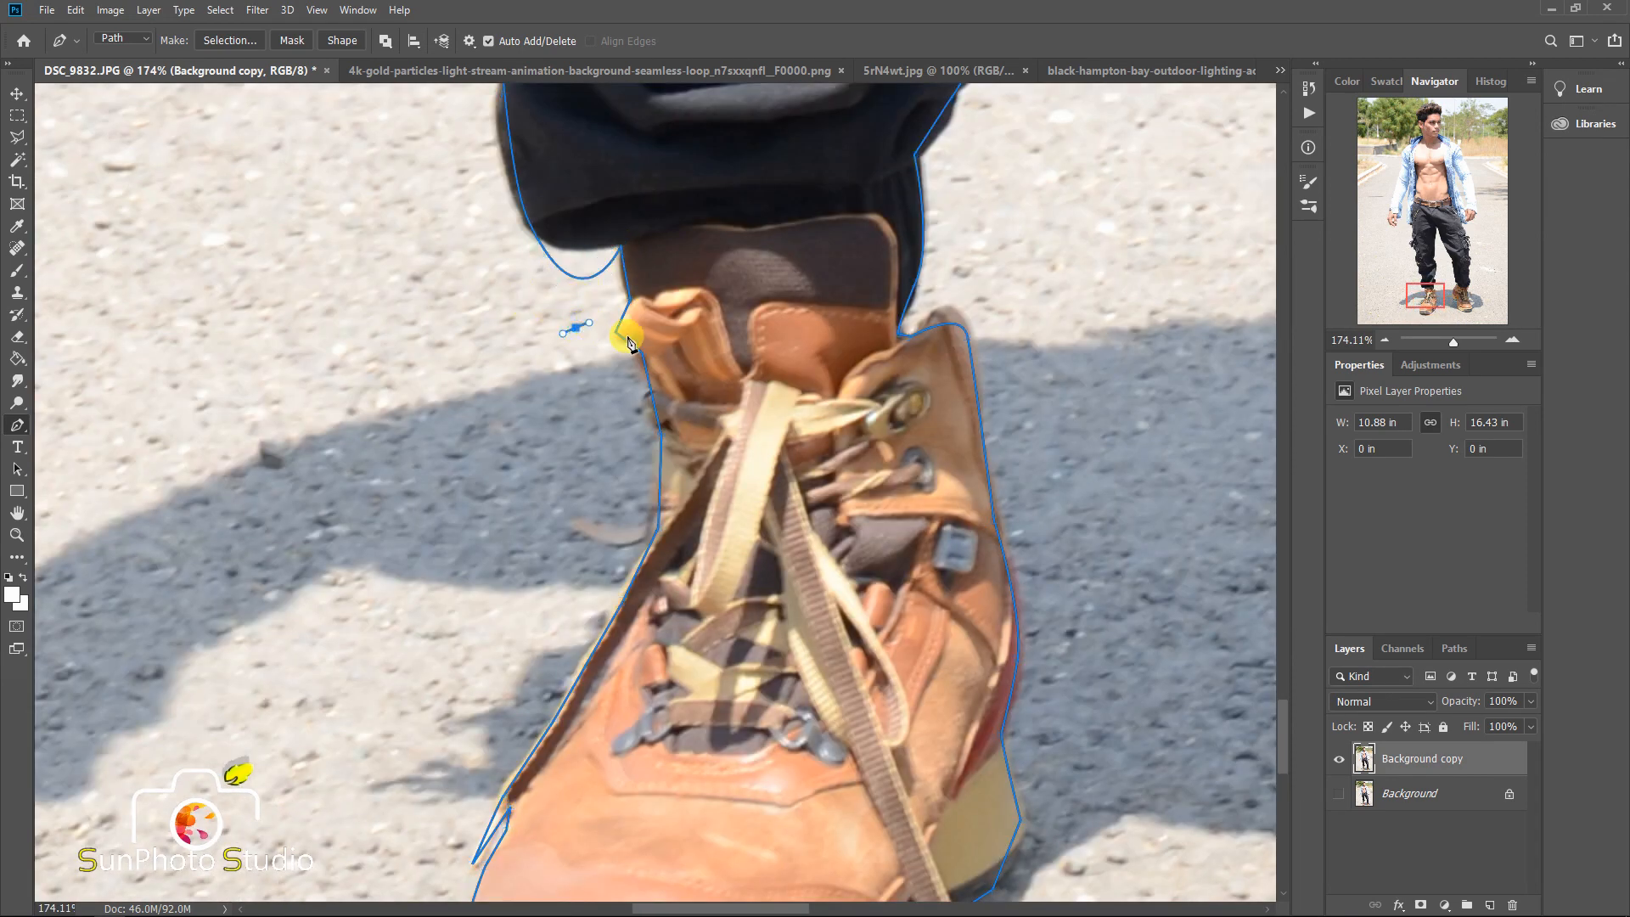
pyautogui.scroll(-10, 629, 342)
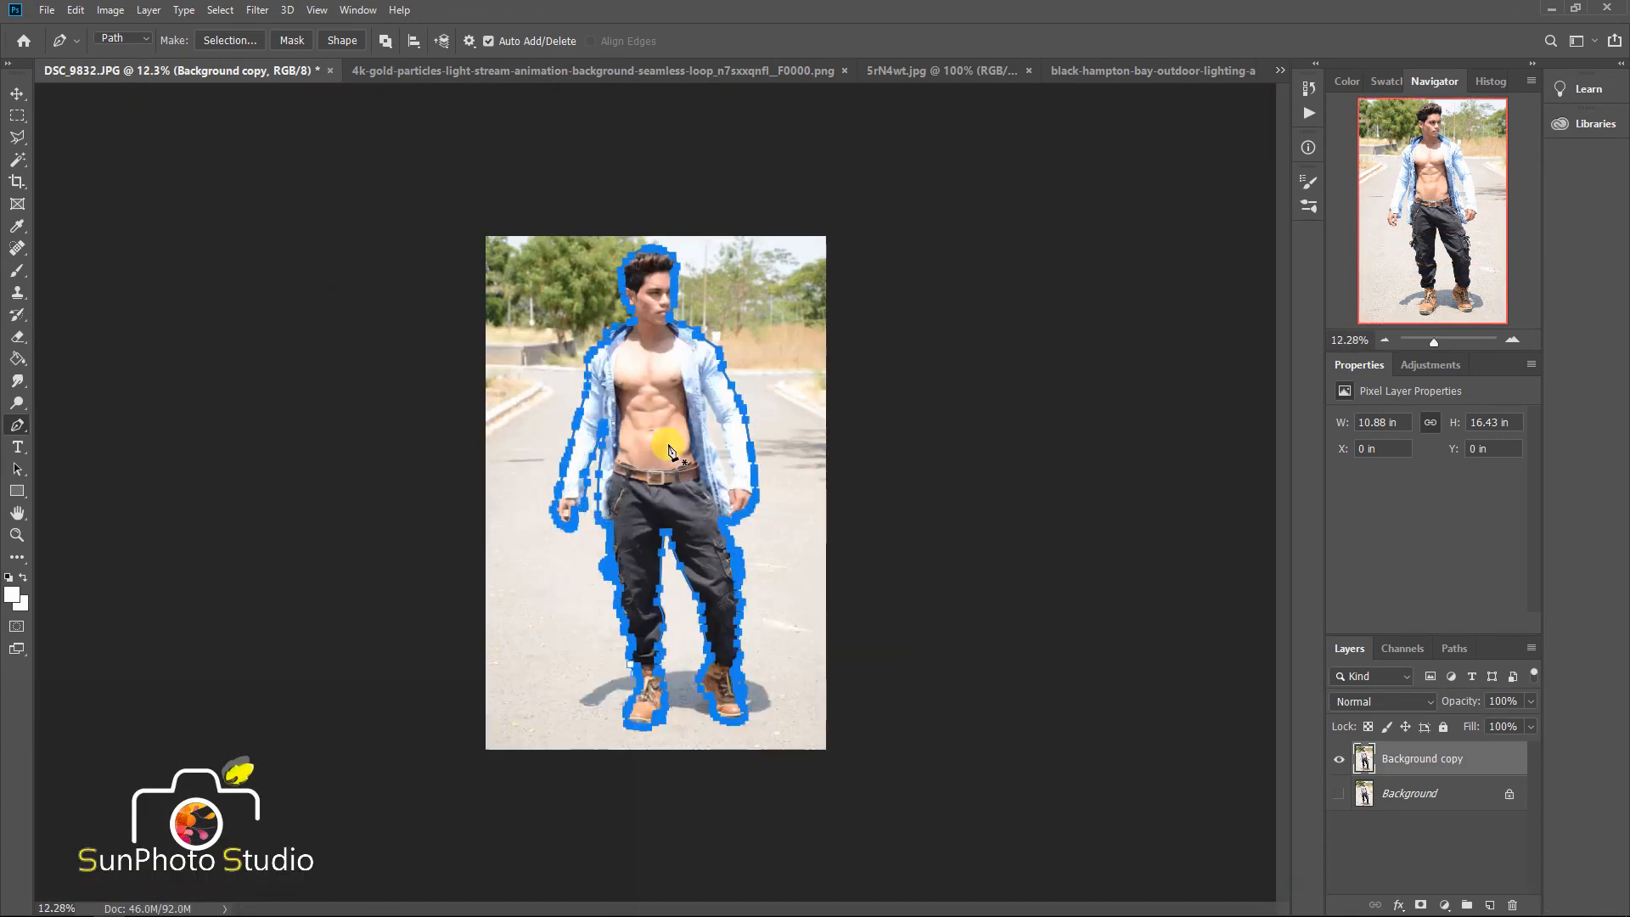
# - Convert the closed path to a selection with a 2-pixel feather and apply it as the Background copy layer's mask
pyautogui.rightClick(622, 403)
pyautogui.click(671, 472)
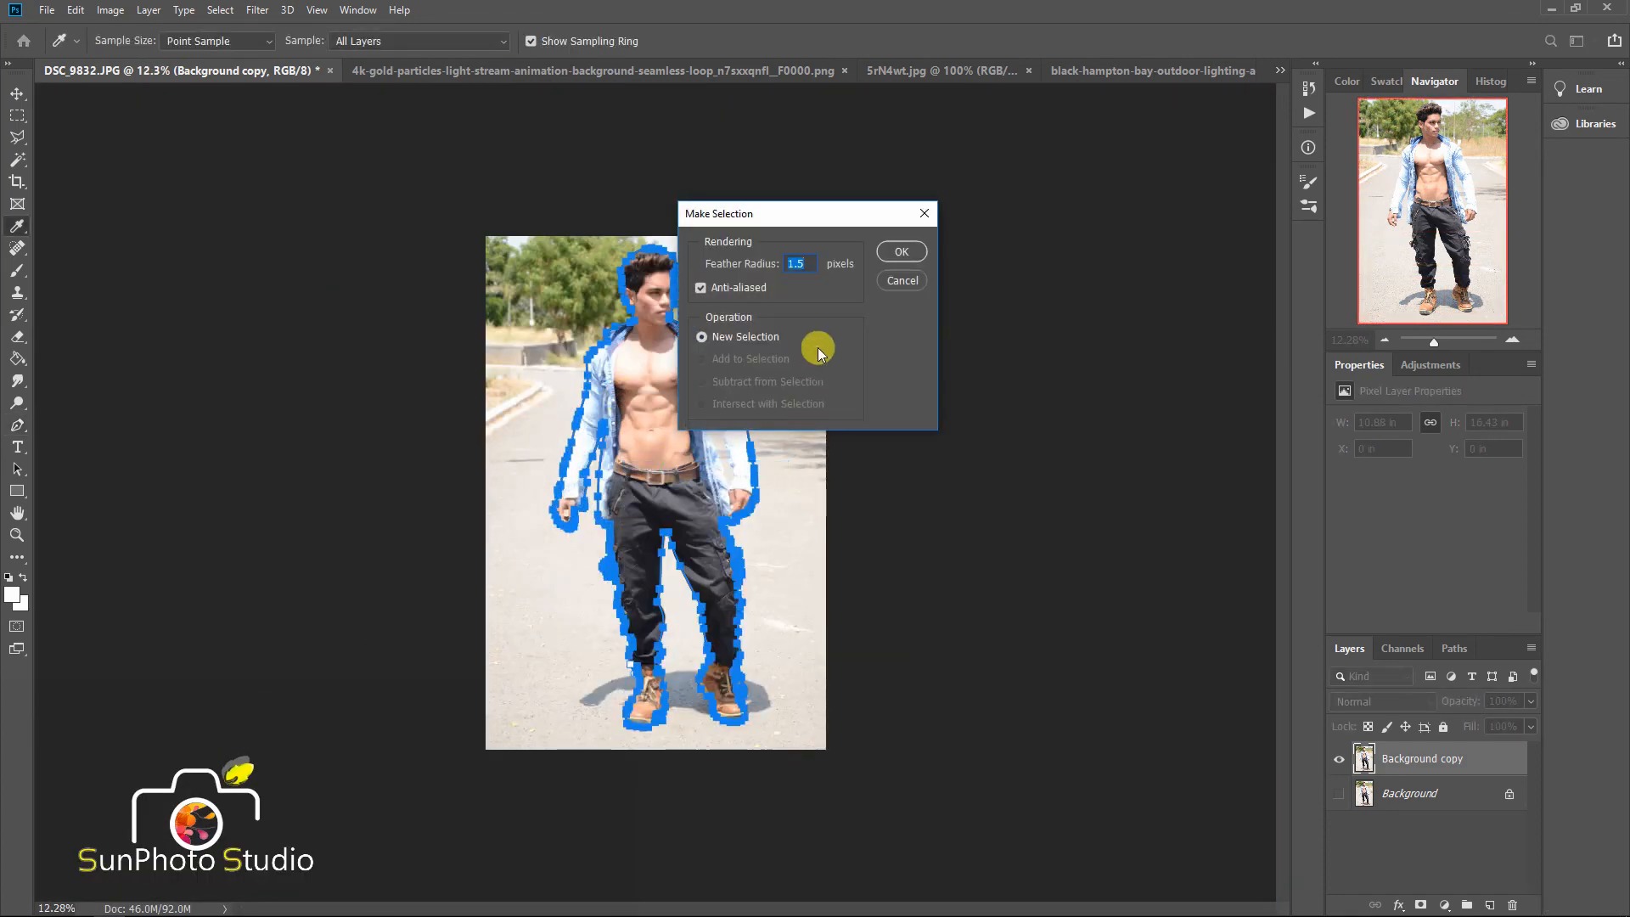
pyautogui.write('2')
pyautogui.click(900, 252)
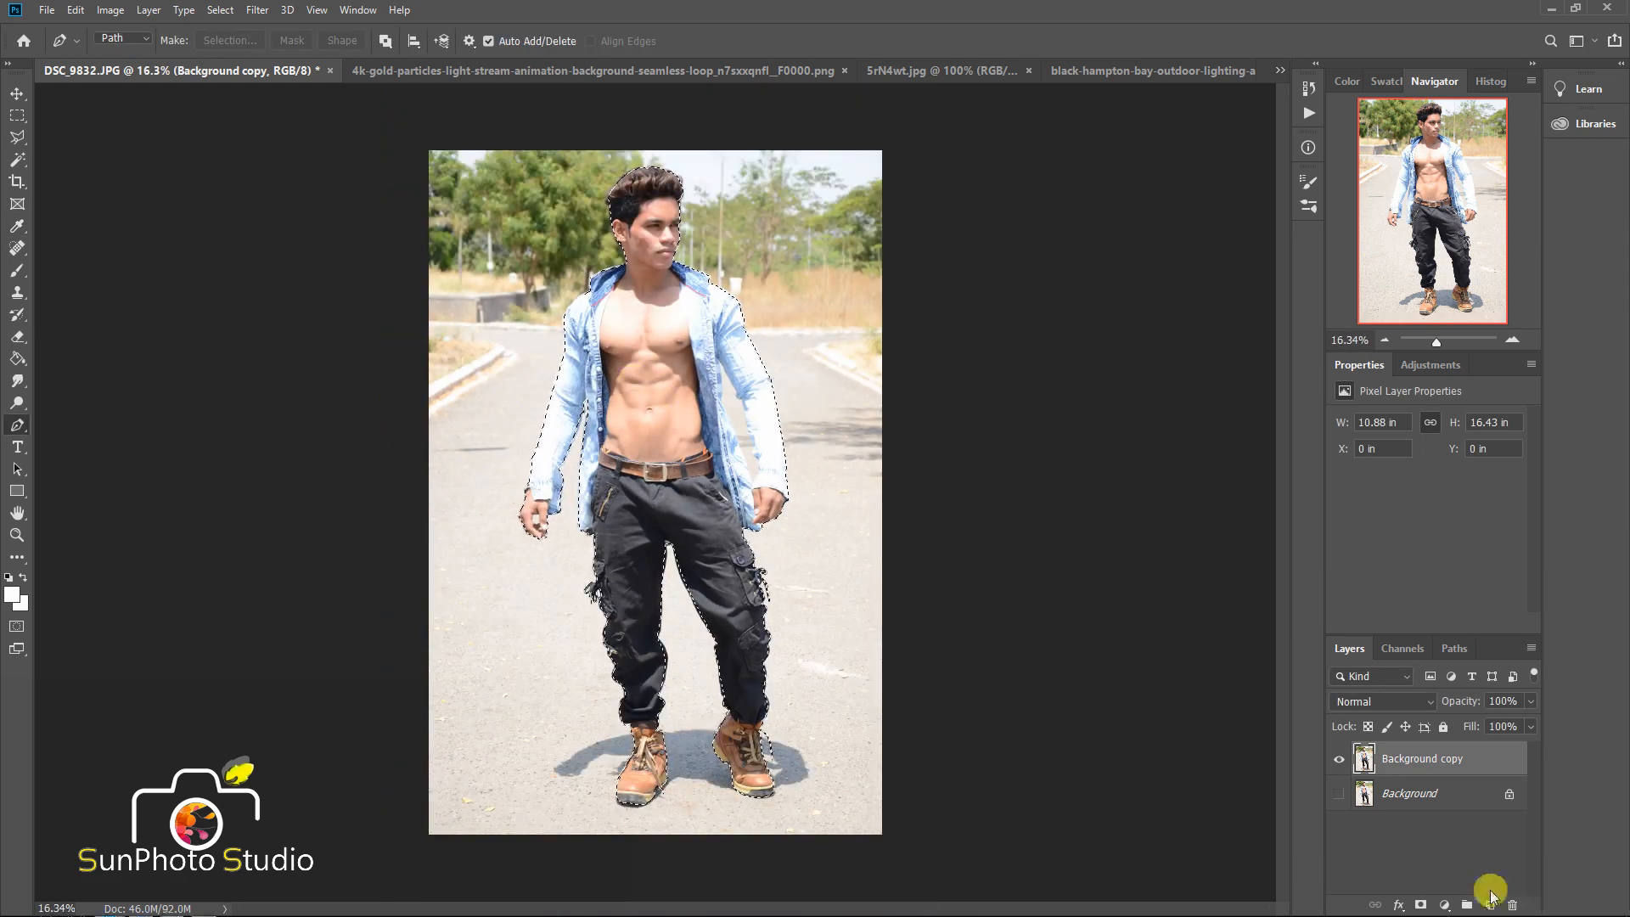
pyautogui.click(1417, 907)
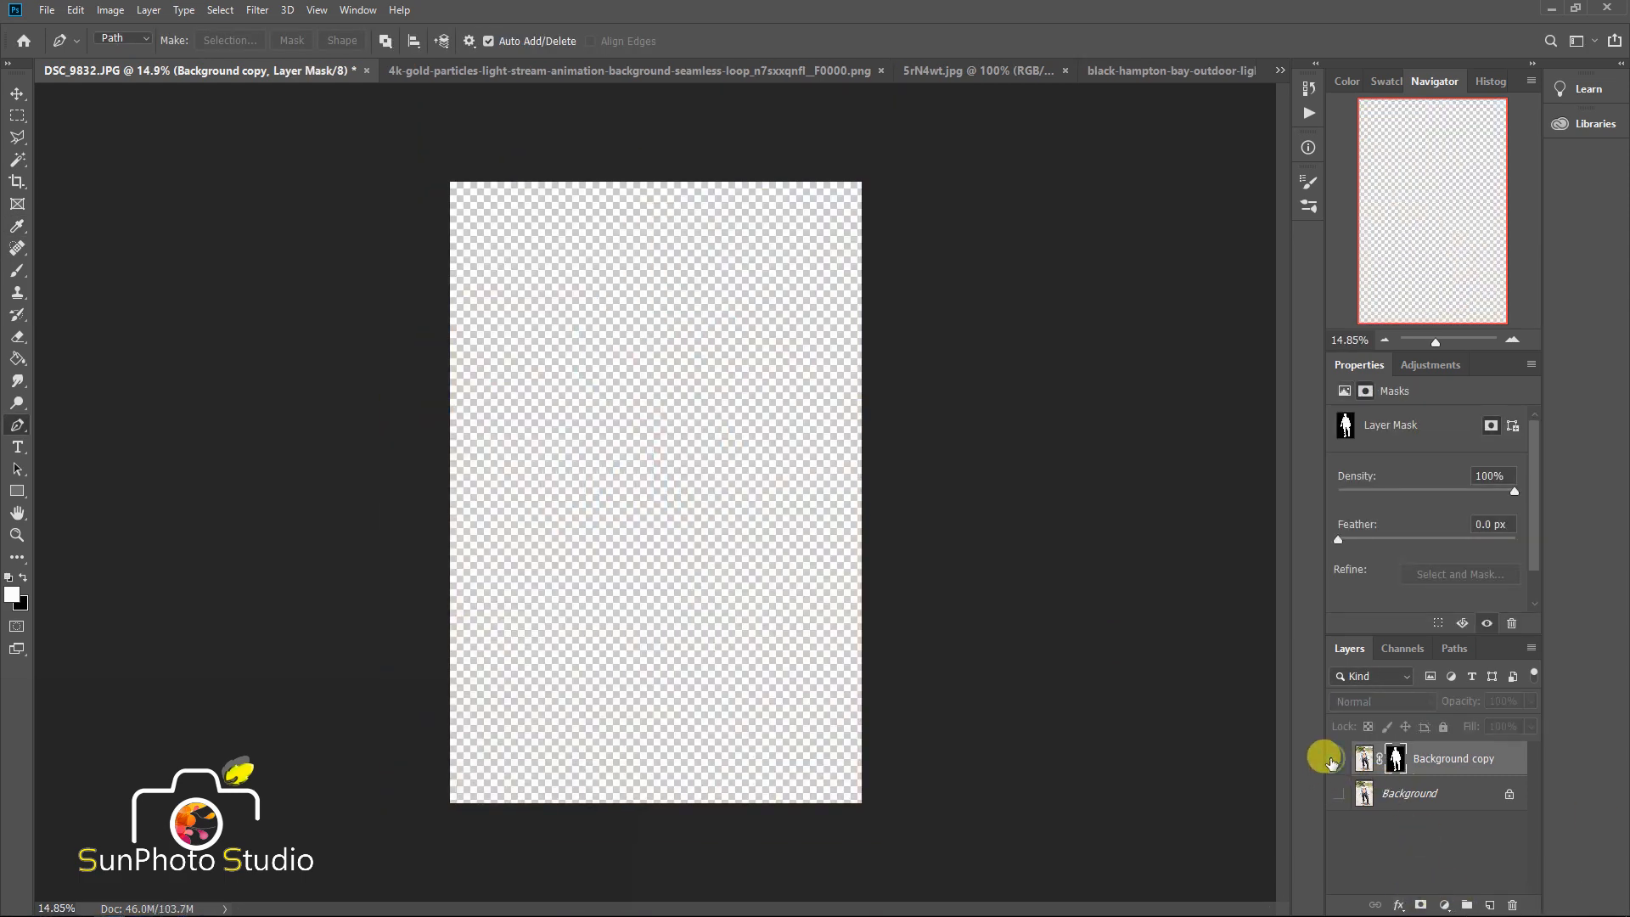
# - Start a Pen path at the armpit of the right-hand sleeve and trace down the sleeve's inner edge
pyautogui.scroll(10, 768, 471)
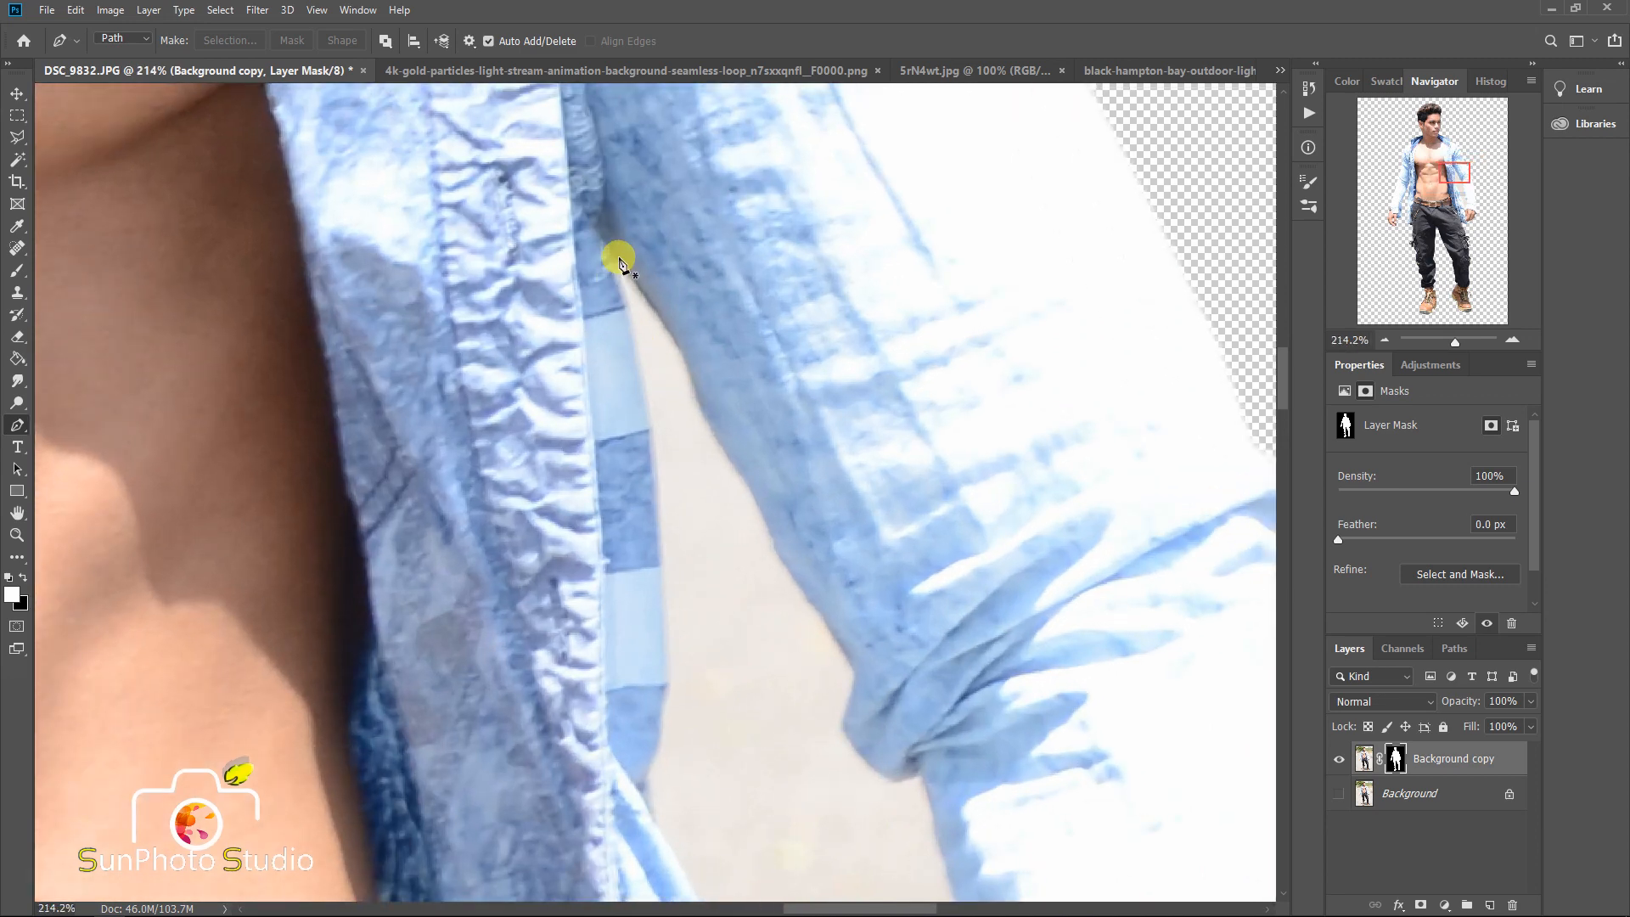
pyautogui.click(615, 255)
pyautogui.click(851, 670)
pyautogui.moveTo(854, 674); pyautogui.dragTo(712, 358)
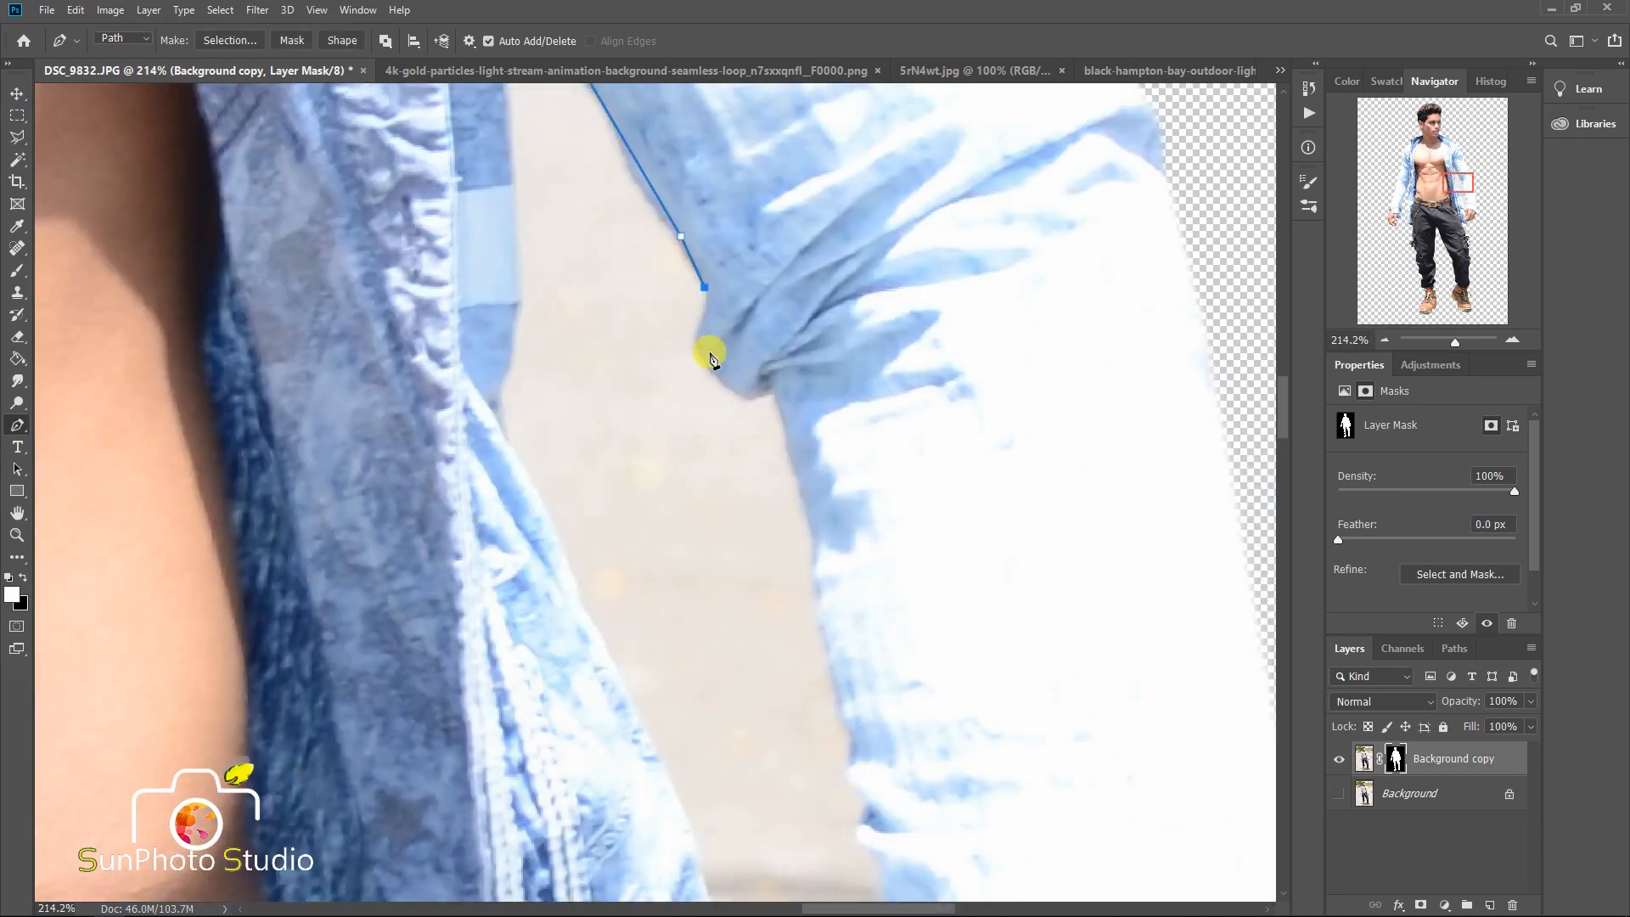
pyautogui.moveTo(798, 528); pyautogui.dragTo(717, 207)
pyautogui.click(830, 594)
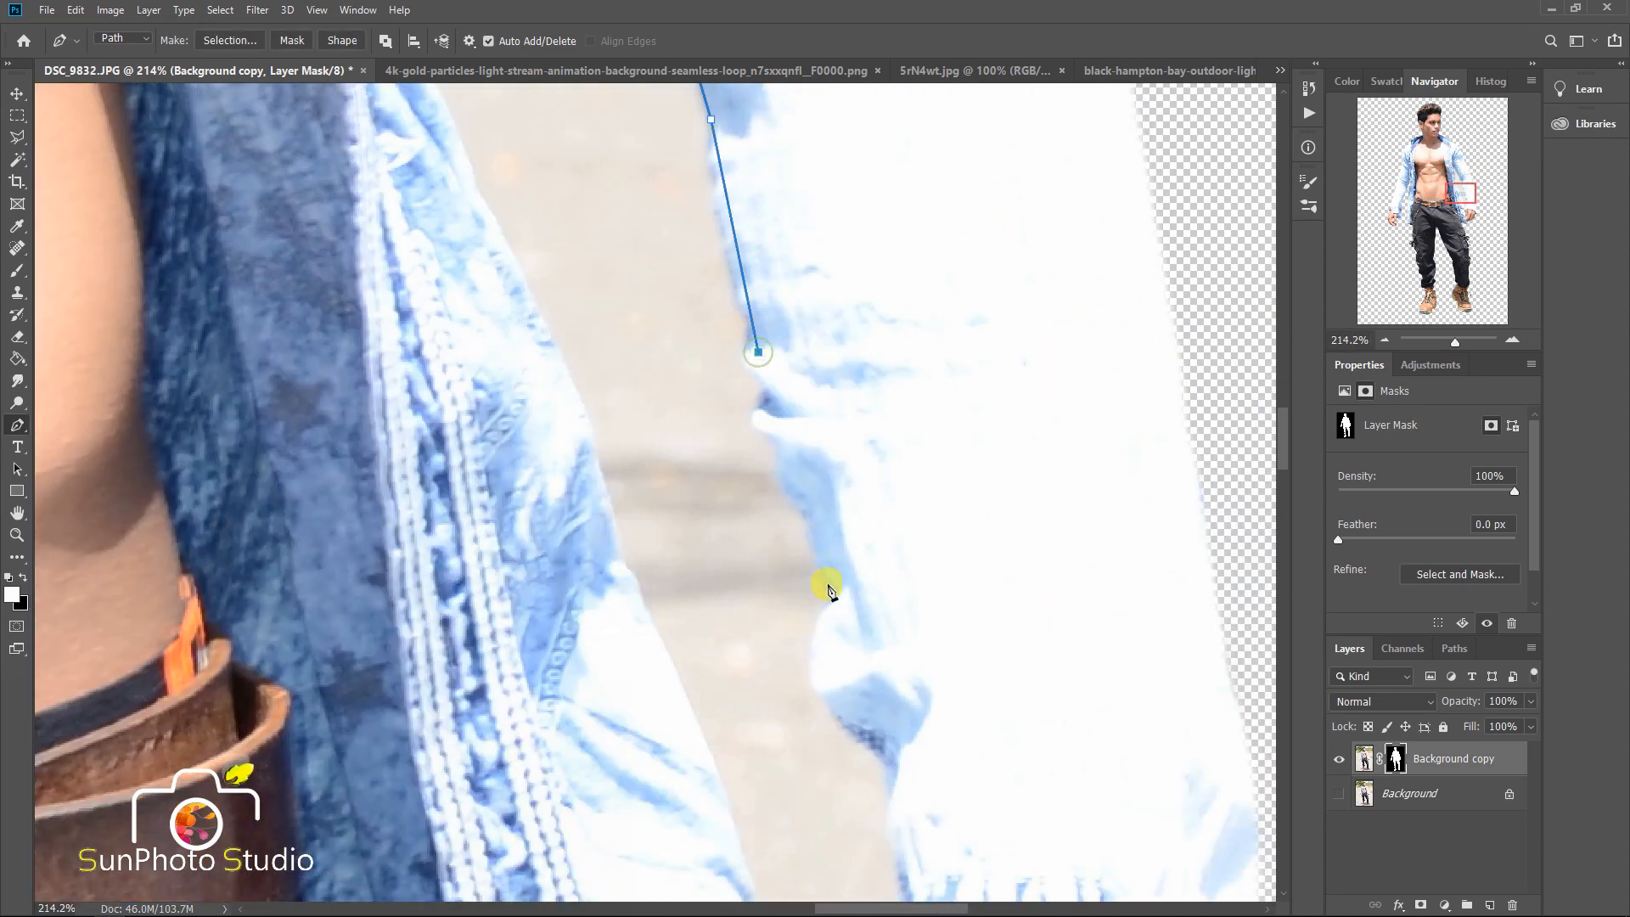
pyautogui.moveTo(853, 703); pyautogui.dragTo(724, 261)
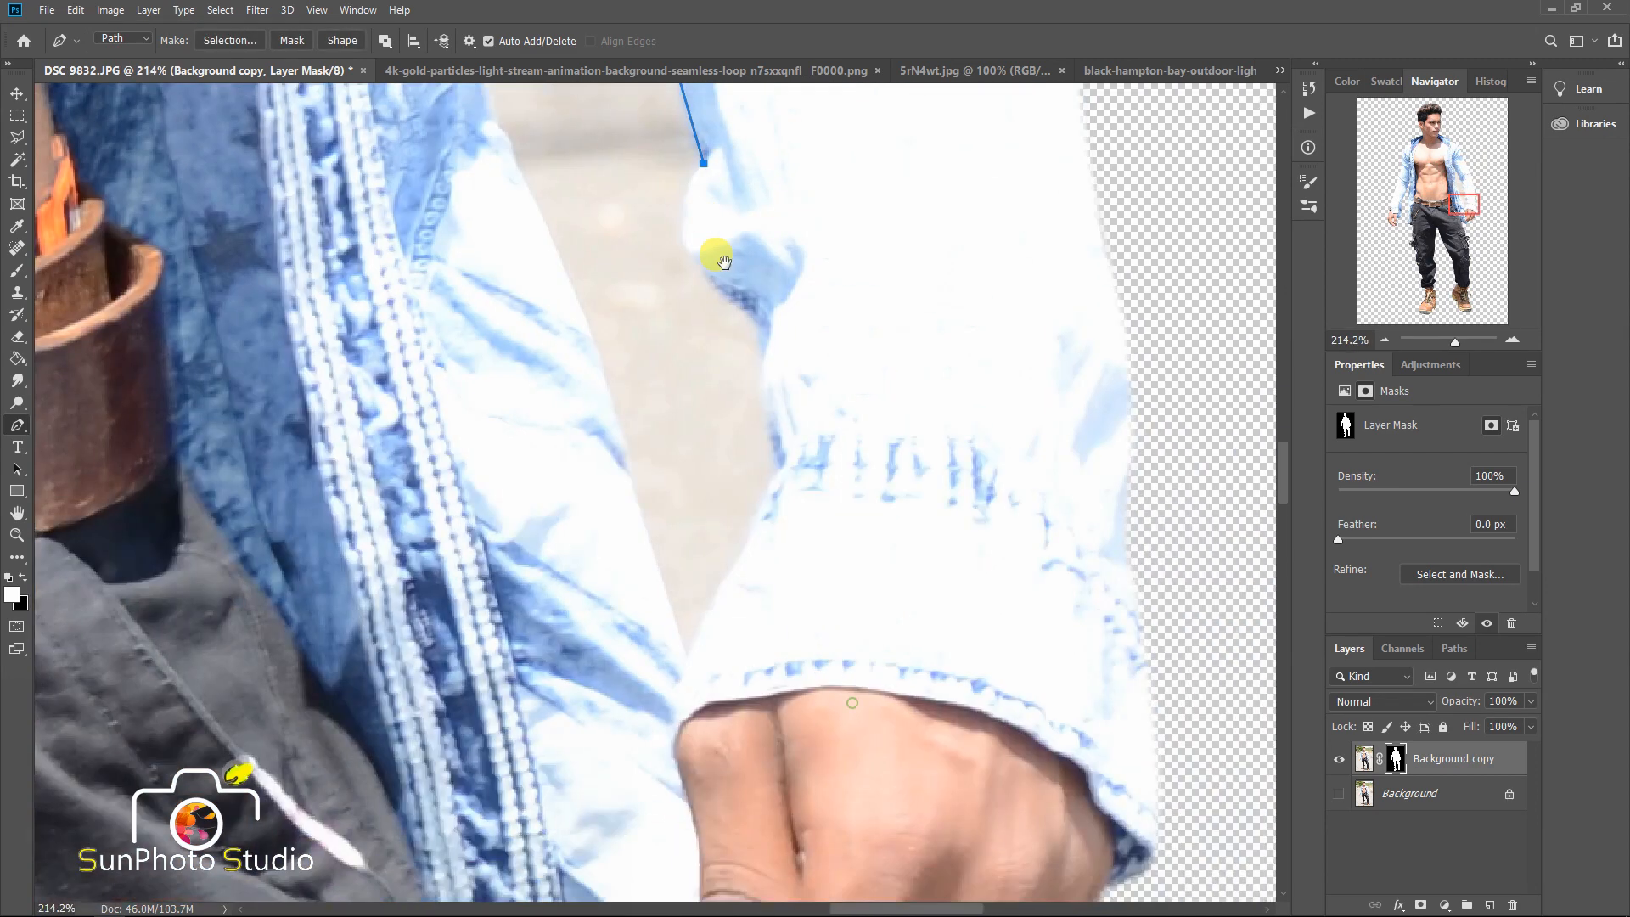
# - Trace the path from the sleeve cuff back up the shirt edge and close it around the gap beneath the arm
pyautogui.click(688, 670)
pyautogui.click(607, 416)
pyautogui.moveTo(543, 255); pyautogui.dragTo(673, 633)
pyautogui.click(708, 661)
pyautogui.click(595, 374)
pyautogui.moveTo(549, 263); pyautogui.dragTo(696, 518)
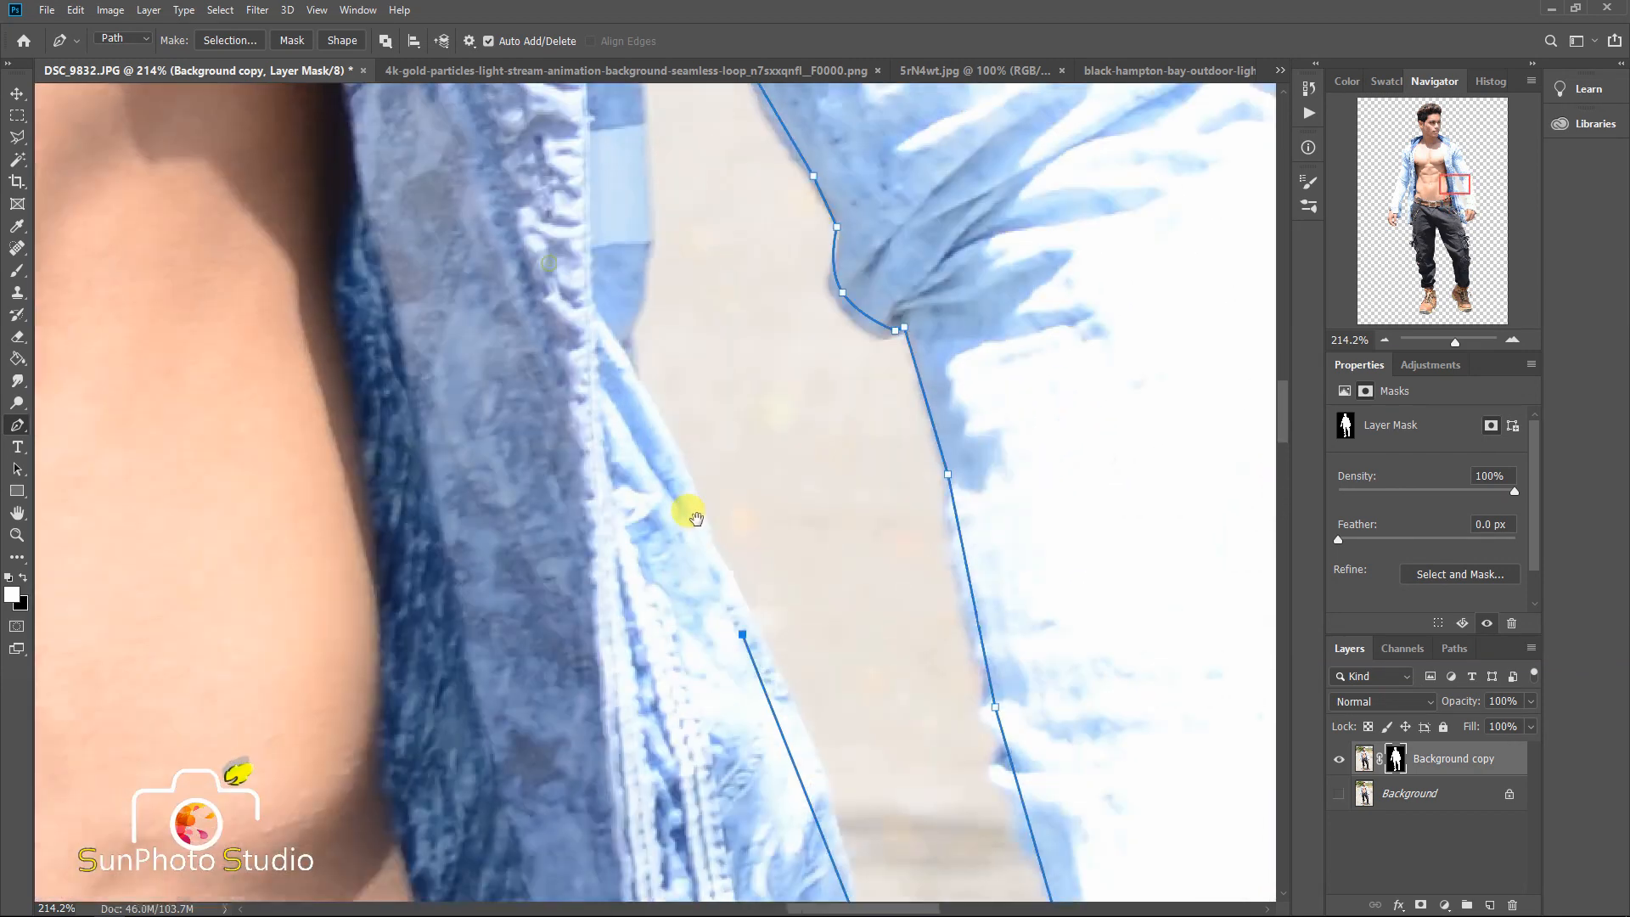
pyautogui.click(619, 347)
pyautogui.moveTo(632, 186); pyautogui.dragTo(644, 499)
pyautogui.click(611, 128)
# - Convert the path around the arm gap into a selection, keeping the existing layer mask as the only mask
pyautogui.scroll(-10, 611, 129)
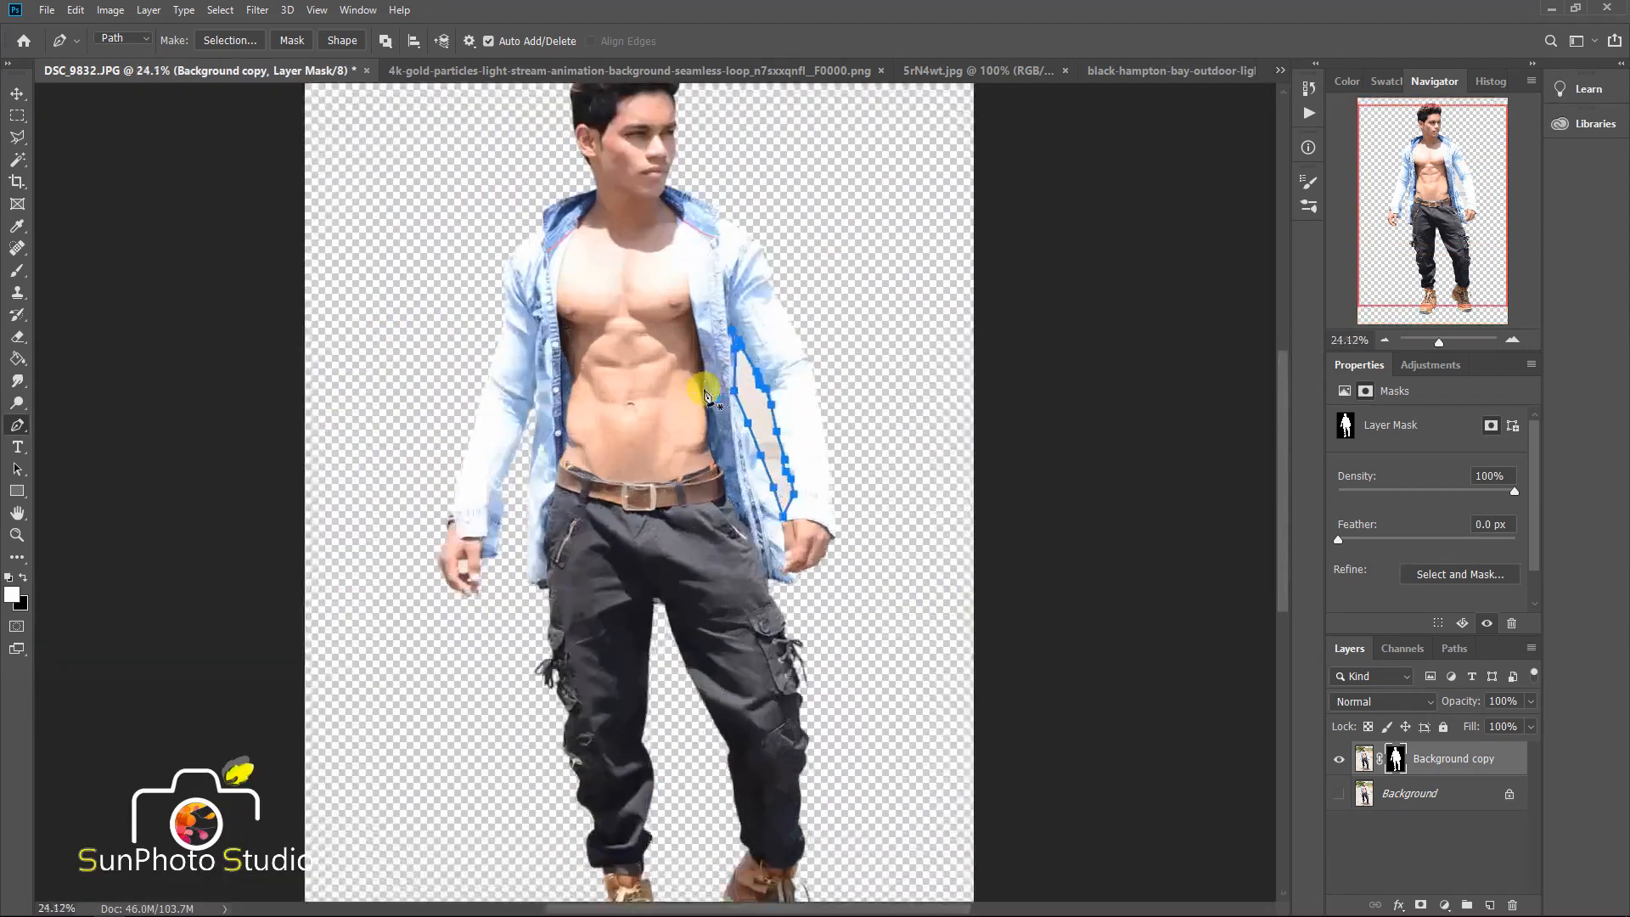
pyautogui.scroll(2, 691, 364)
pyautogui.rightClick(663, 372)
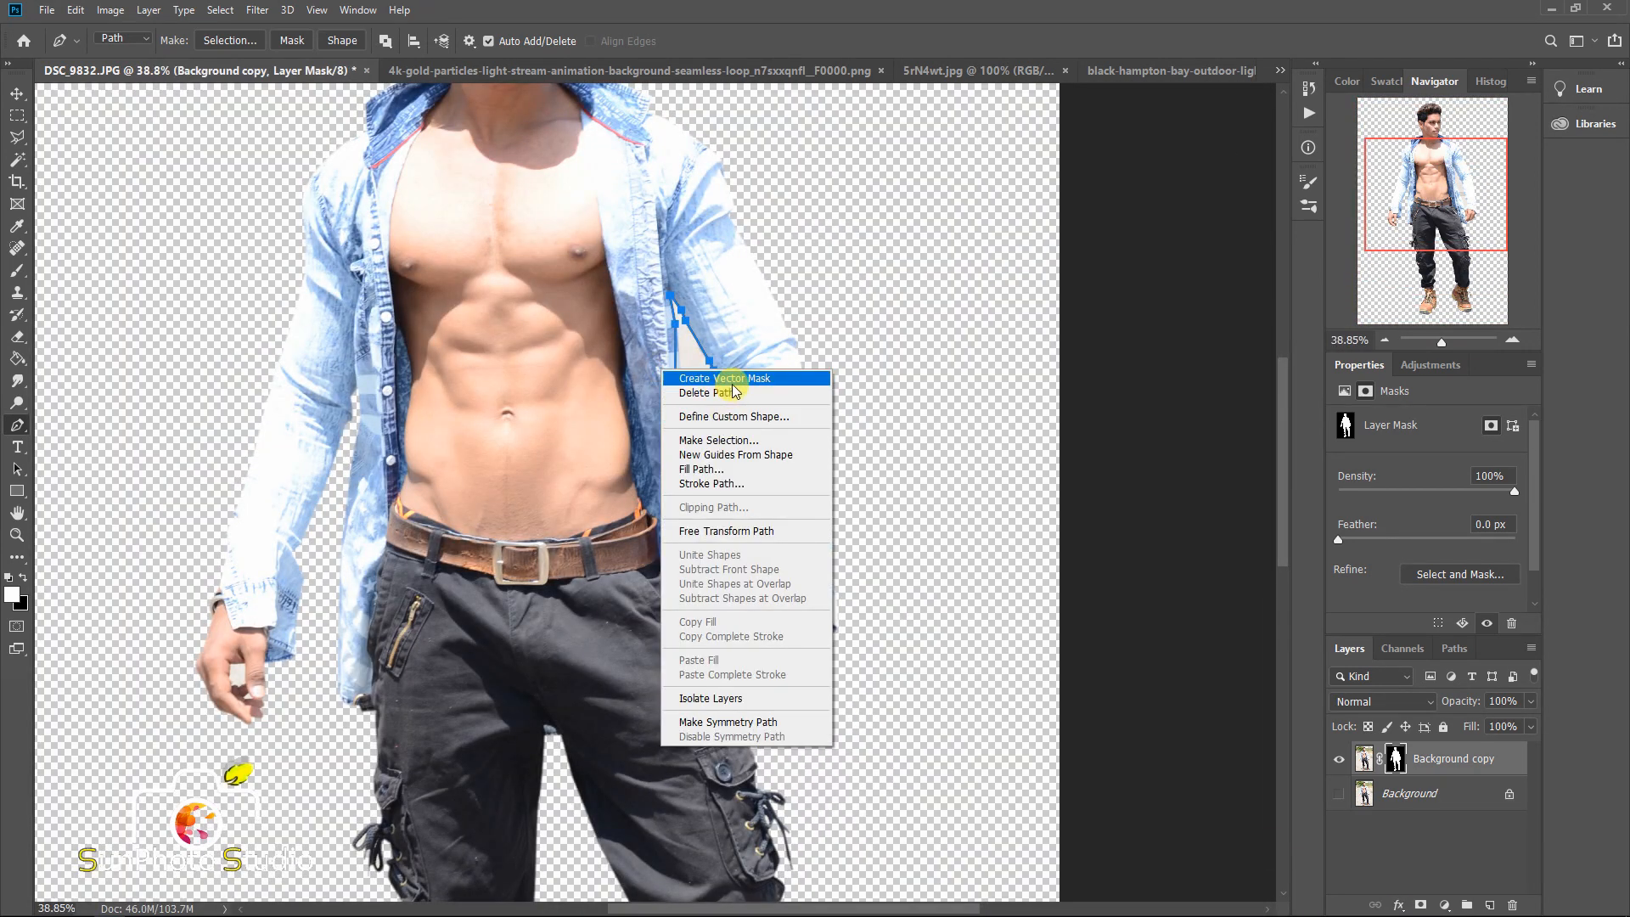
pyautogui.click(732, 440)
pyautogui.click(895, 255)
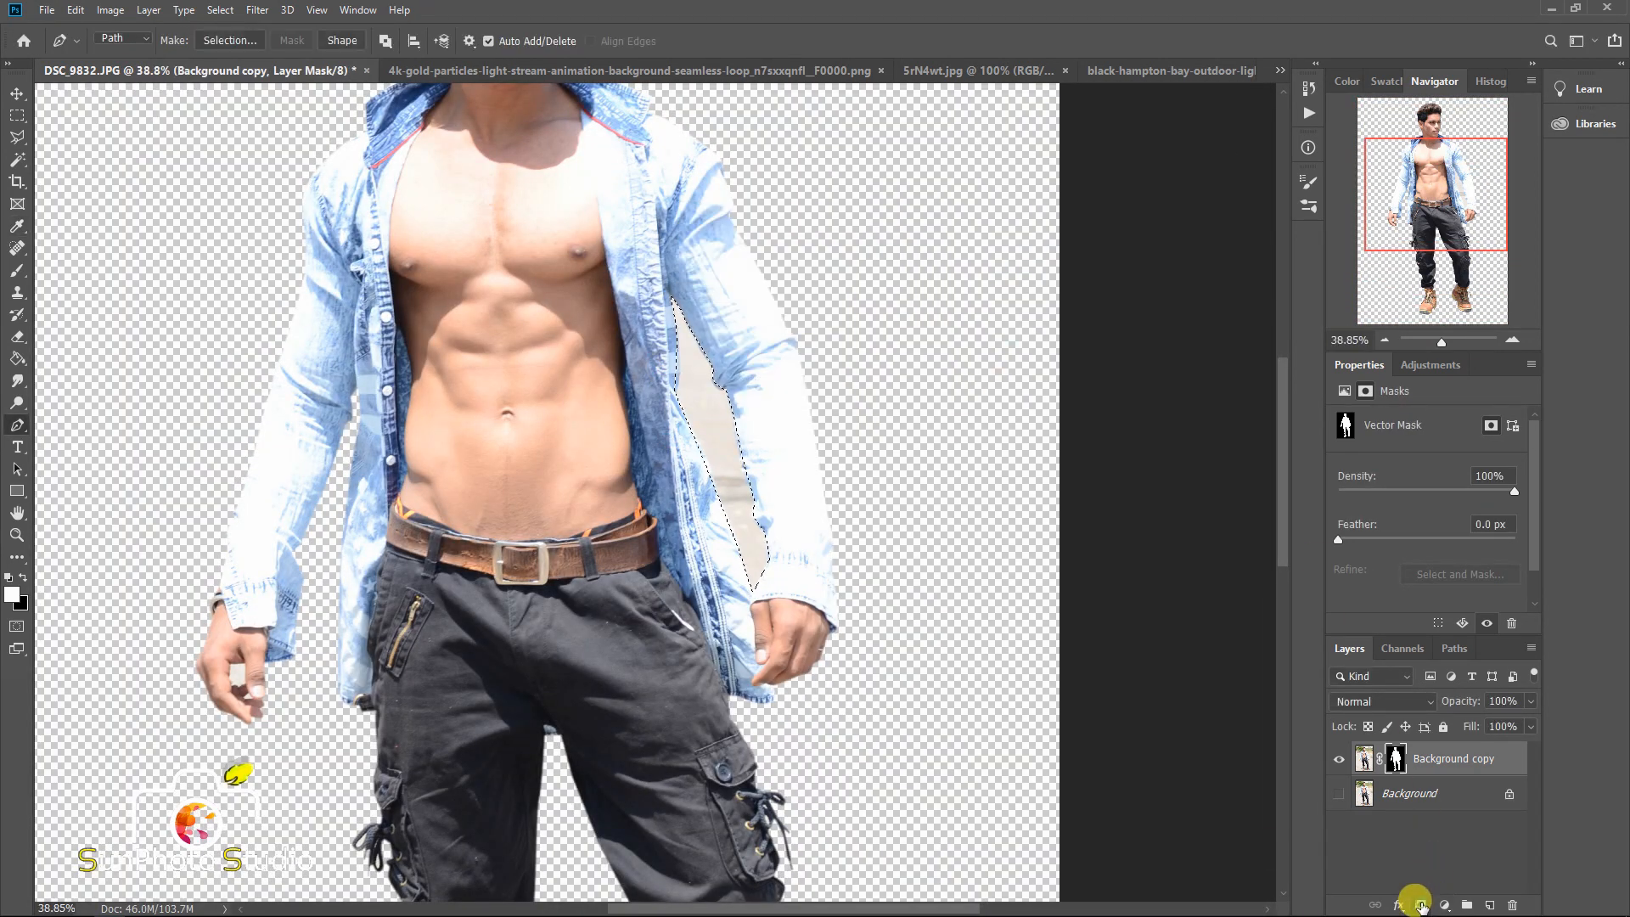
pyautogui.click(1421, 905)
pyautogui.hotkey('ctrl', 'z')
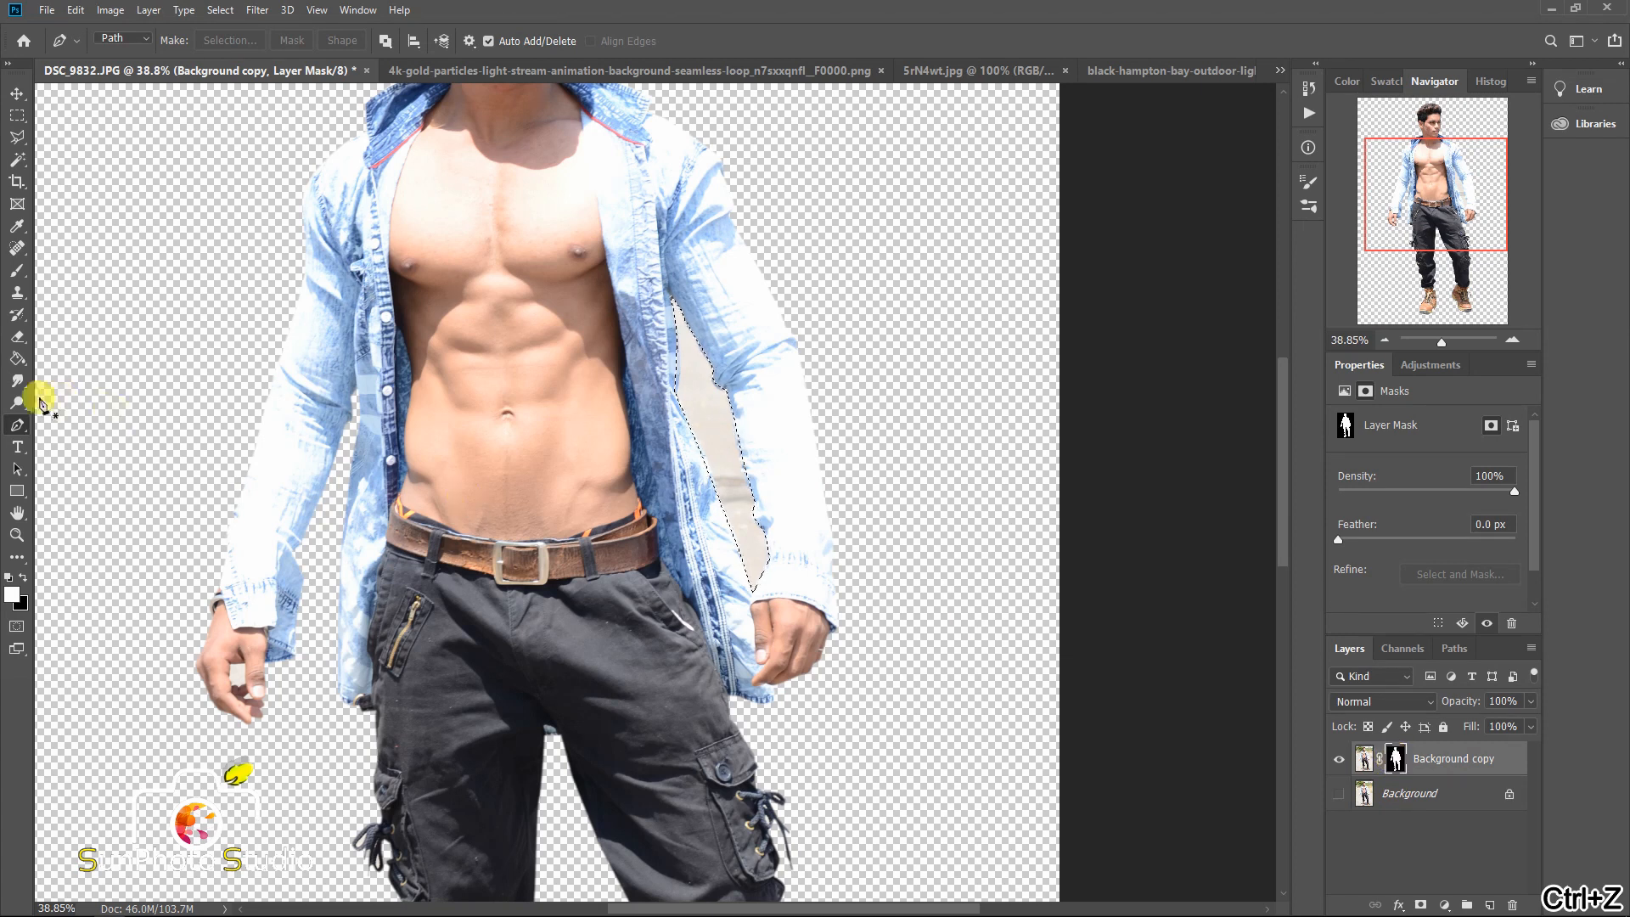
# - Paint black on the layer mask inside the arm-gap selection with the Brush, and remove the selection
pyautogui.click(17, 270)
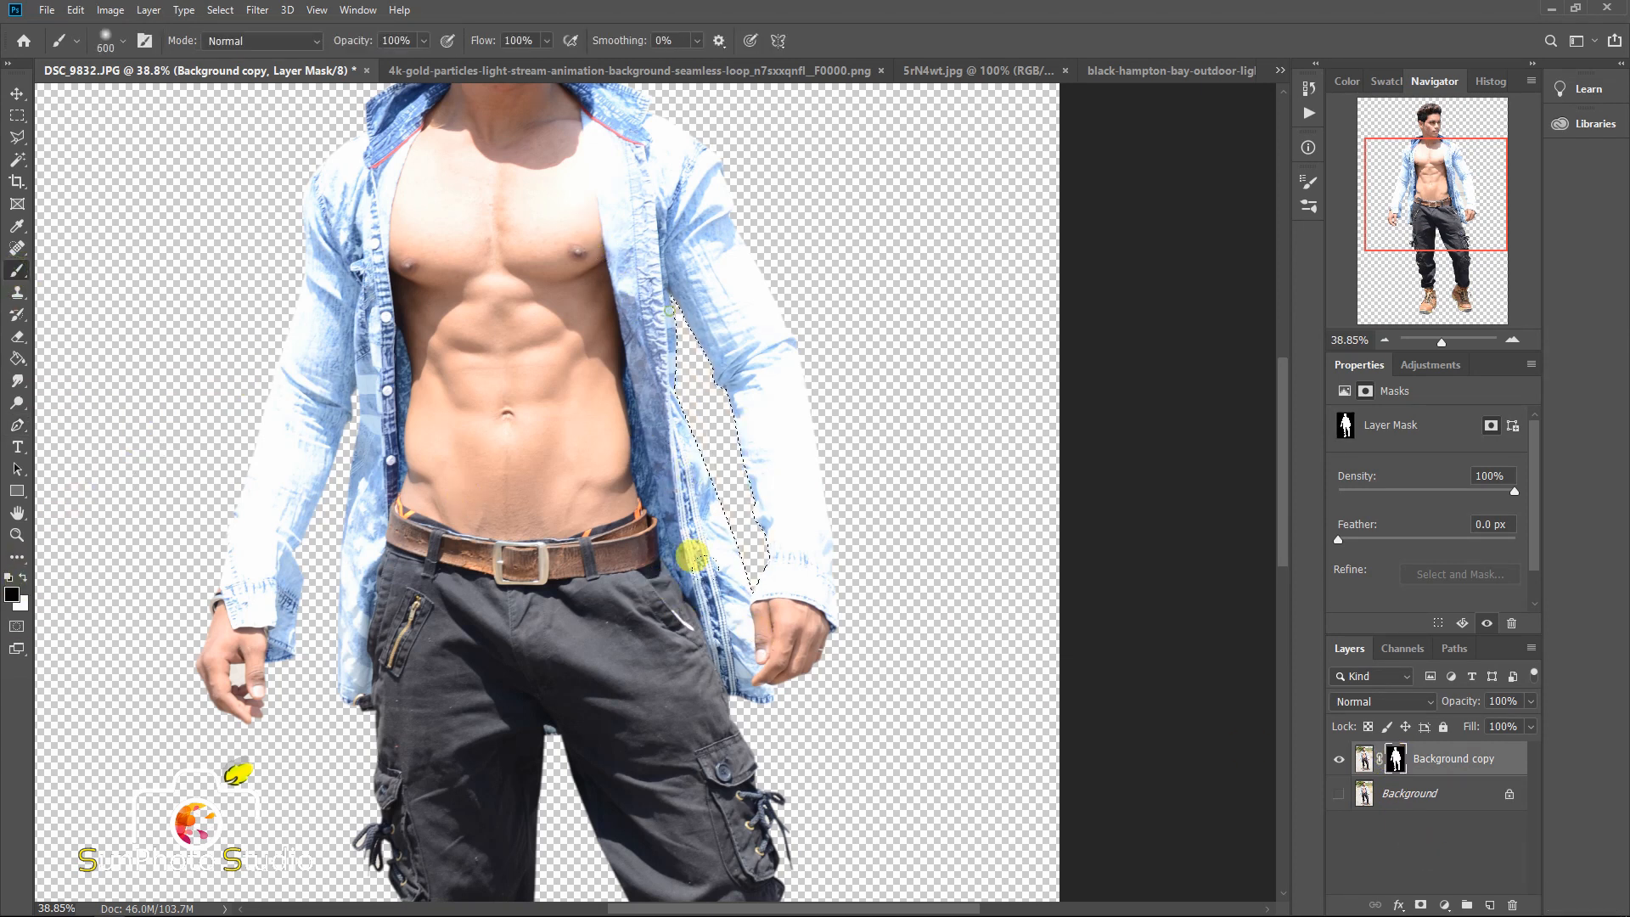
pyautogui.click(220, 10)
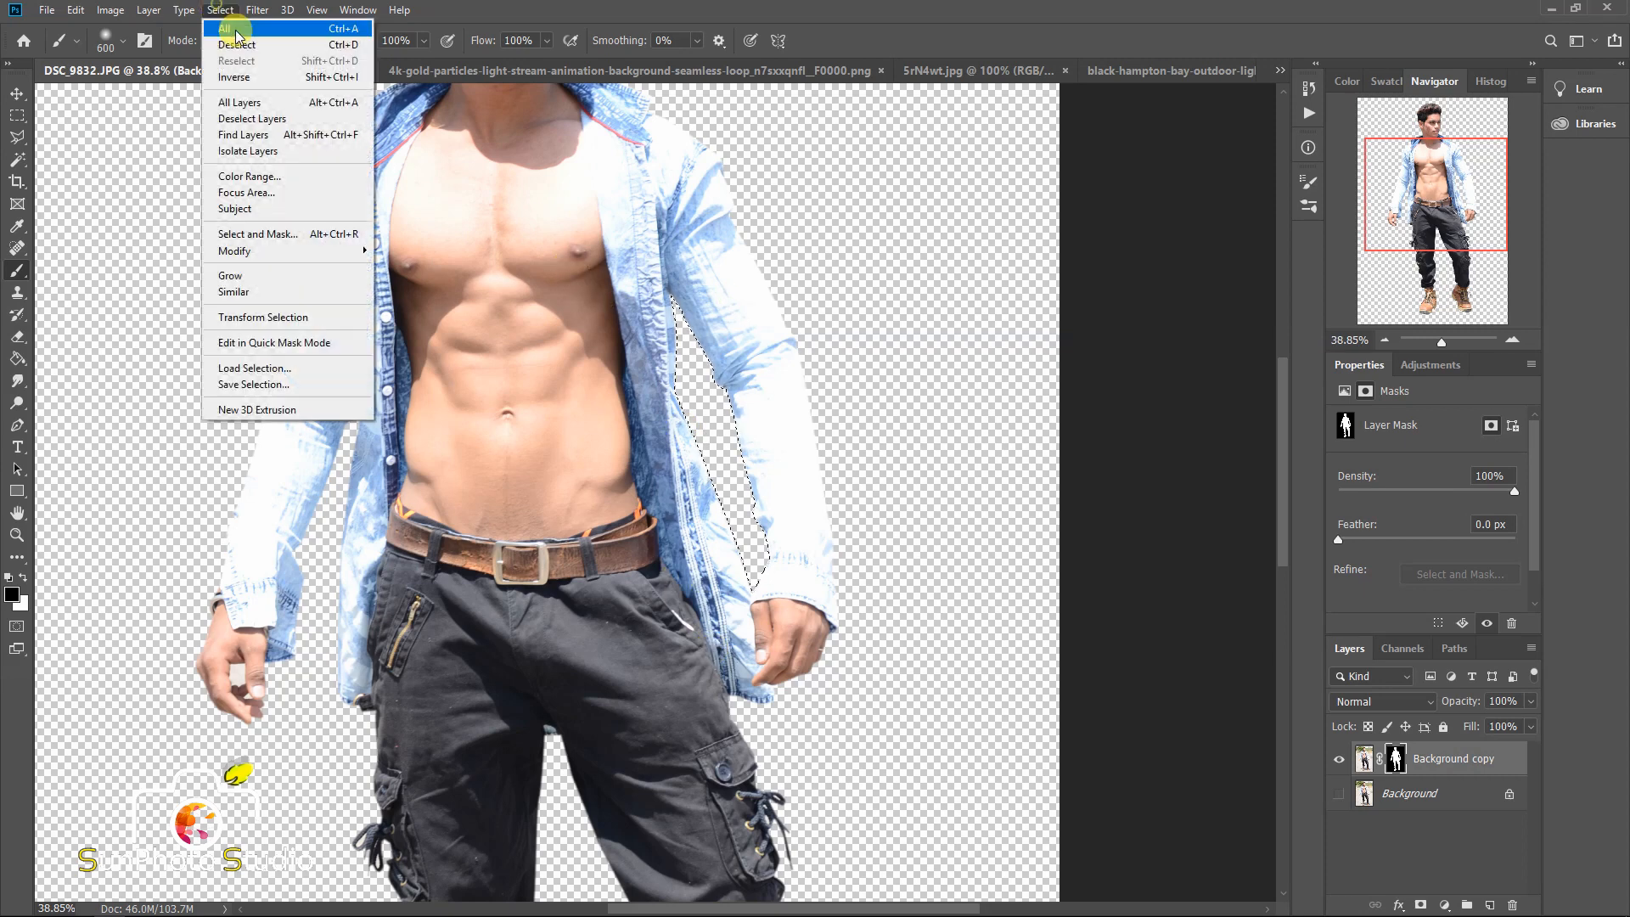
pyautogui.click(242, 44)
# - Select the leftover background patch beneath the left-hand trouser cuff with the Polygonal Lasso
pyautogui.scroll(-10, 473, 324)
pyautogui.scroll(6, 710, 622)
pyautogui.moveTo(721, 747); pyautogui.dragTo(605, 486)
pyautogui.scroll(18, 556, 635)
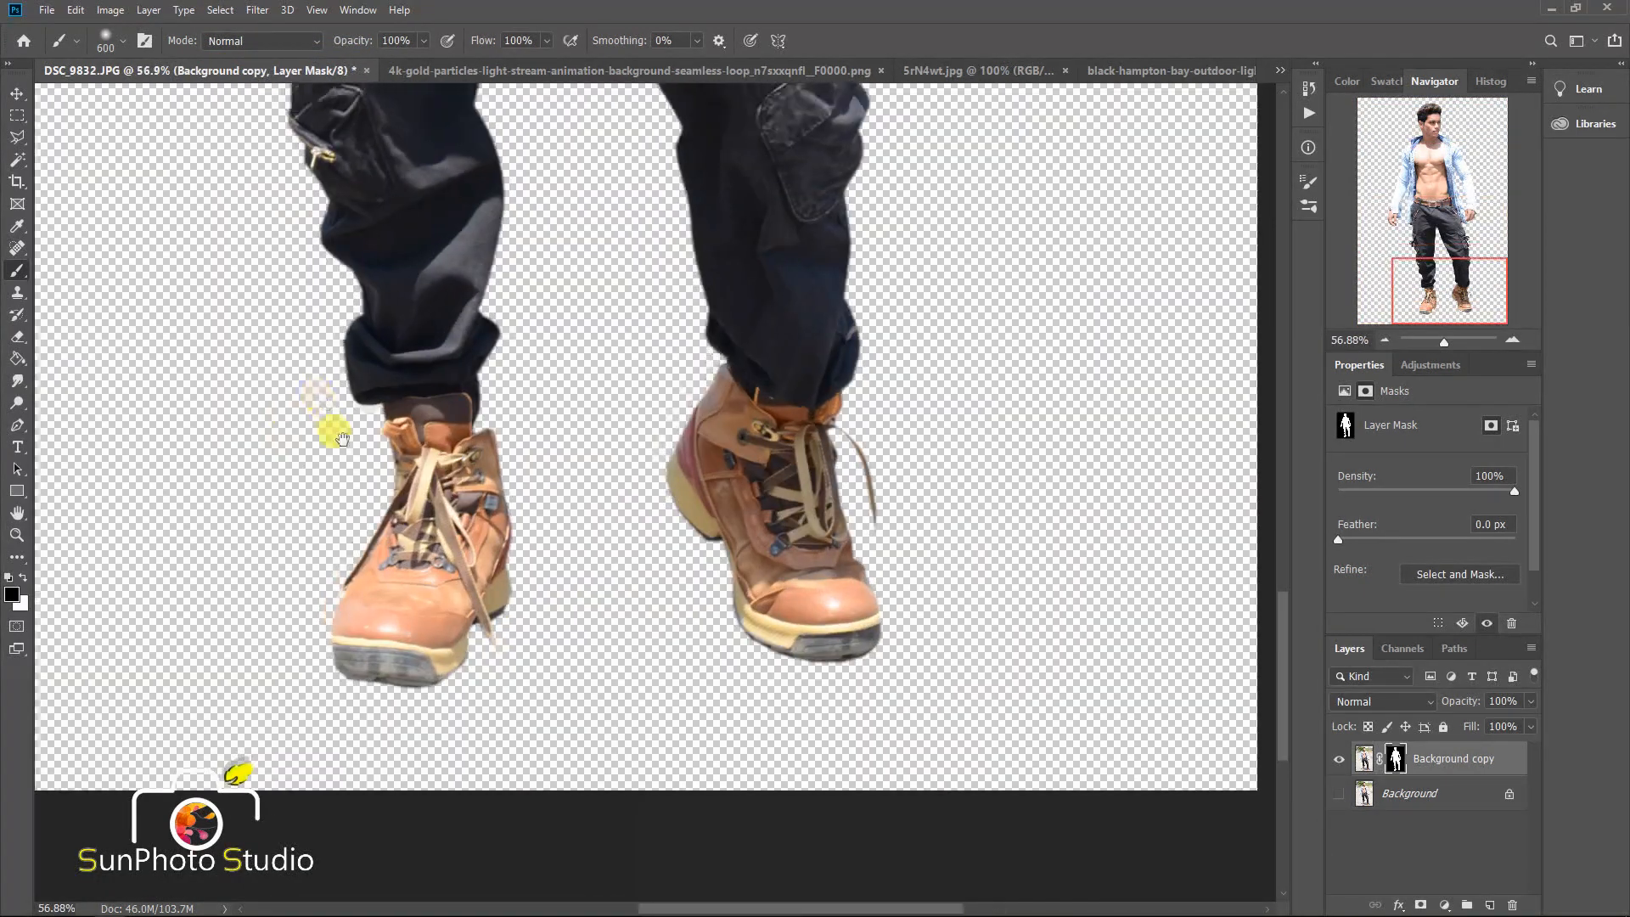
pyautogui.click(18, 135)
pyautogui.scroll(4, 351, 395)
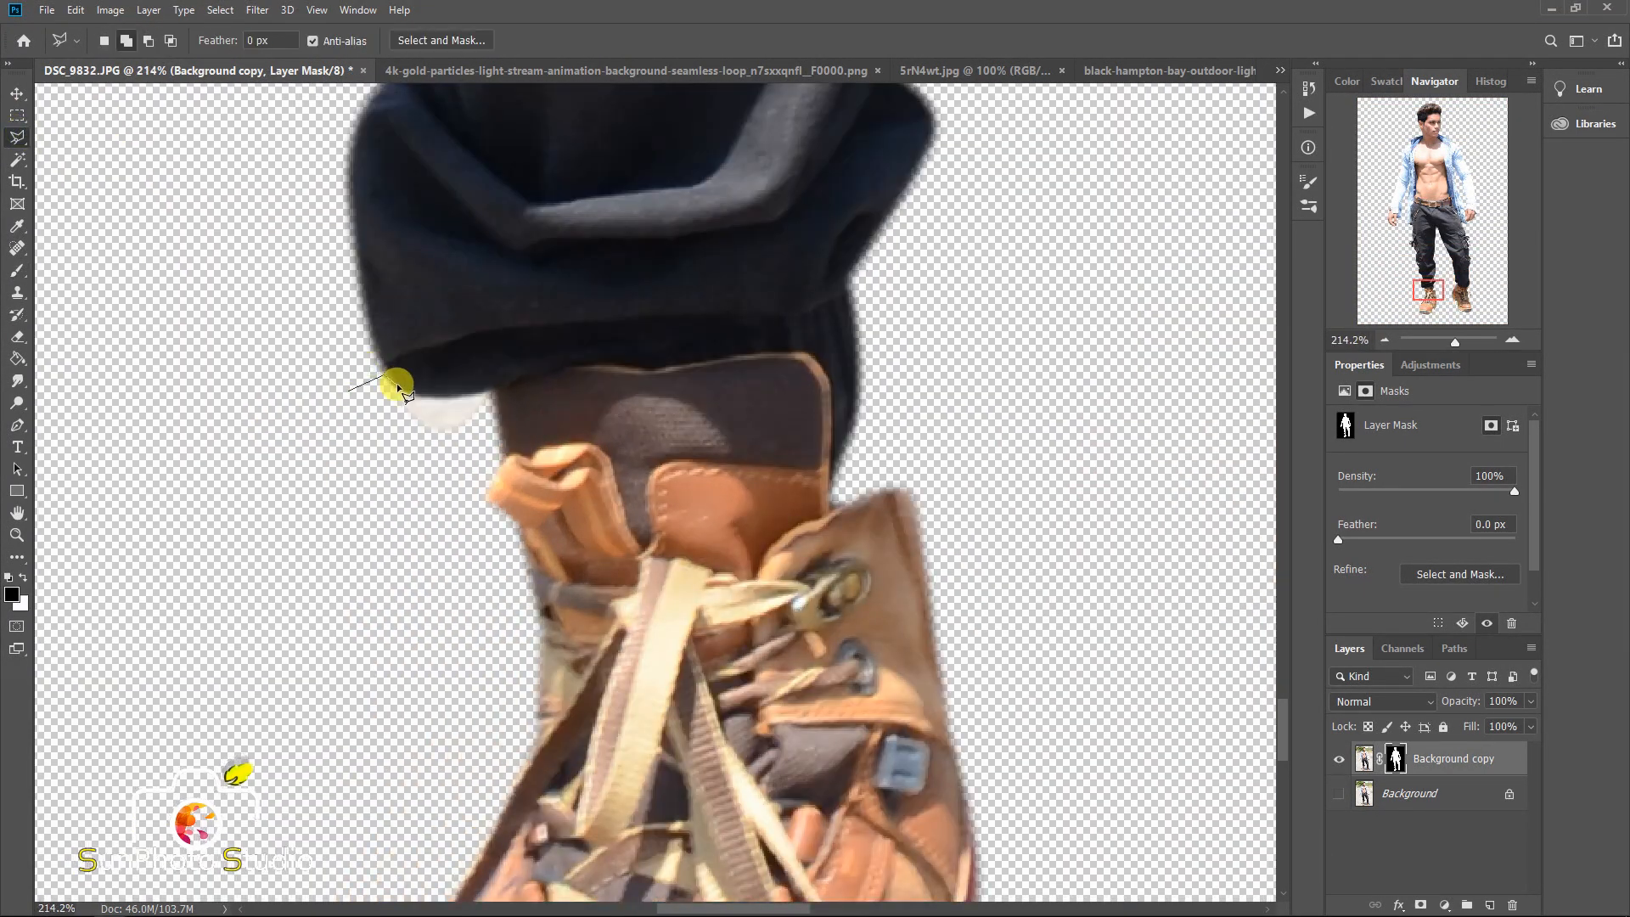
pyautogui.click(348, 392)
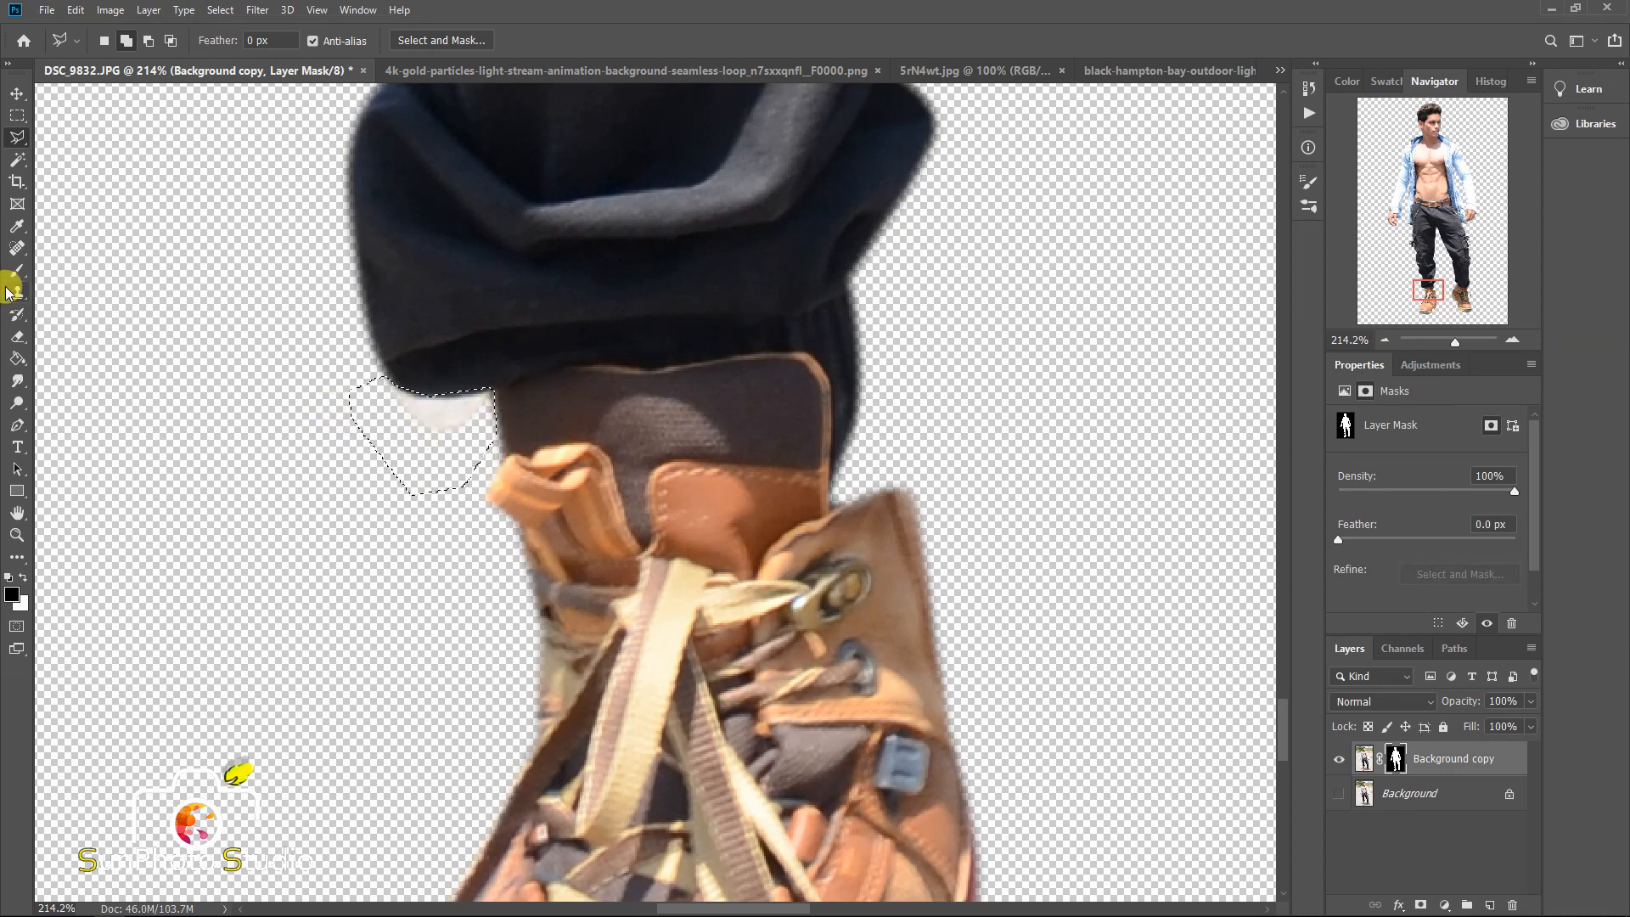
# - Paint the selected patch below the cuff black on the layer mask and remove the selection
pyautogui.click(17, 271)
pyautogui.click(428, 421)
pyautogui.scroll(-4, 556, 499)
pyautogui.hotkey('ctrl', 'd')
pyautogui.scroll(-20, 364, 233)
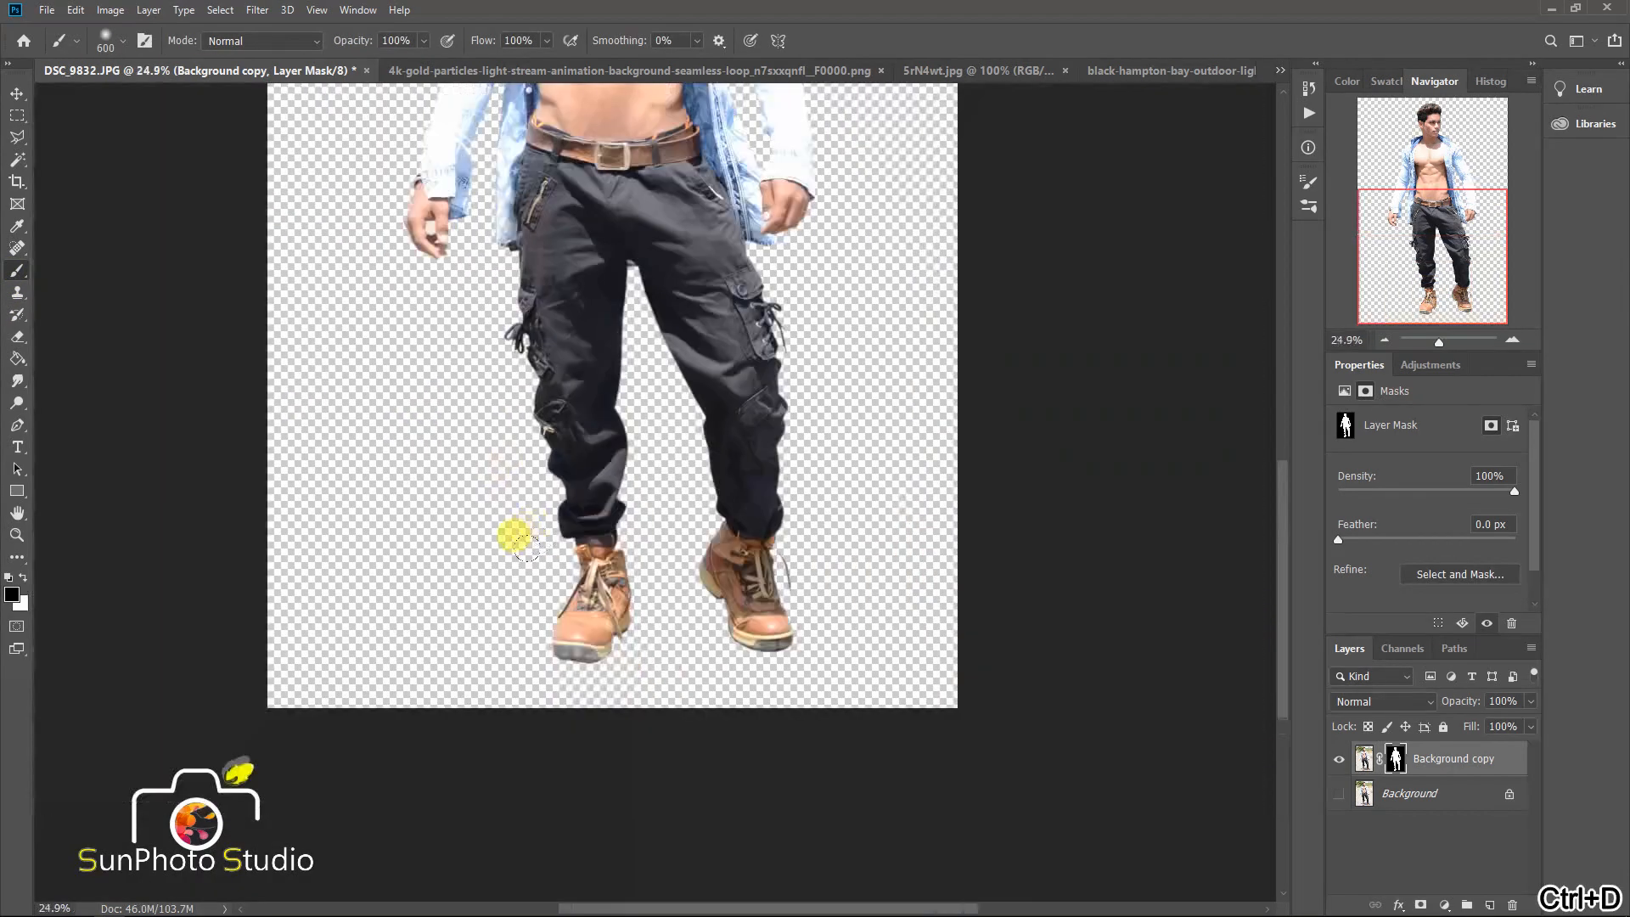
# - Target the Background copy layer's image instead of its mask and heal the cheek and chin blemishes with the Spot Healing Brush
pyautogui.click(17, 248)
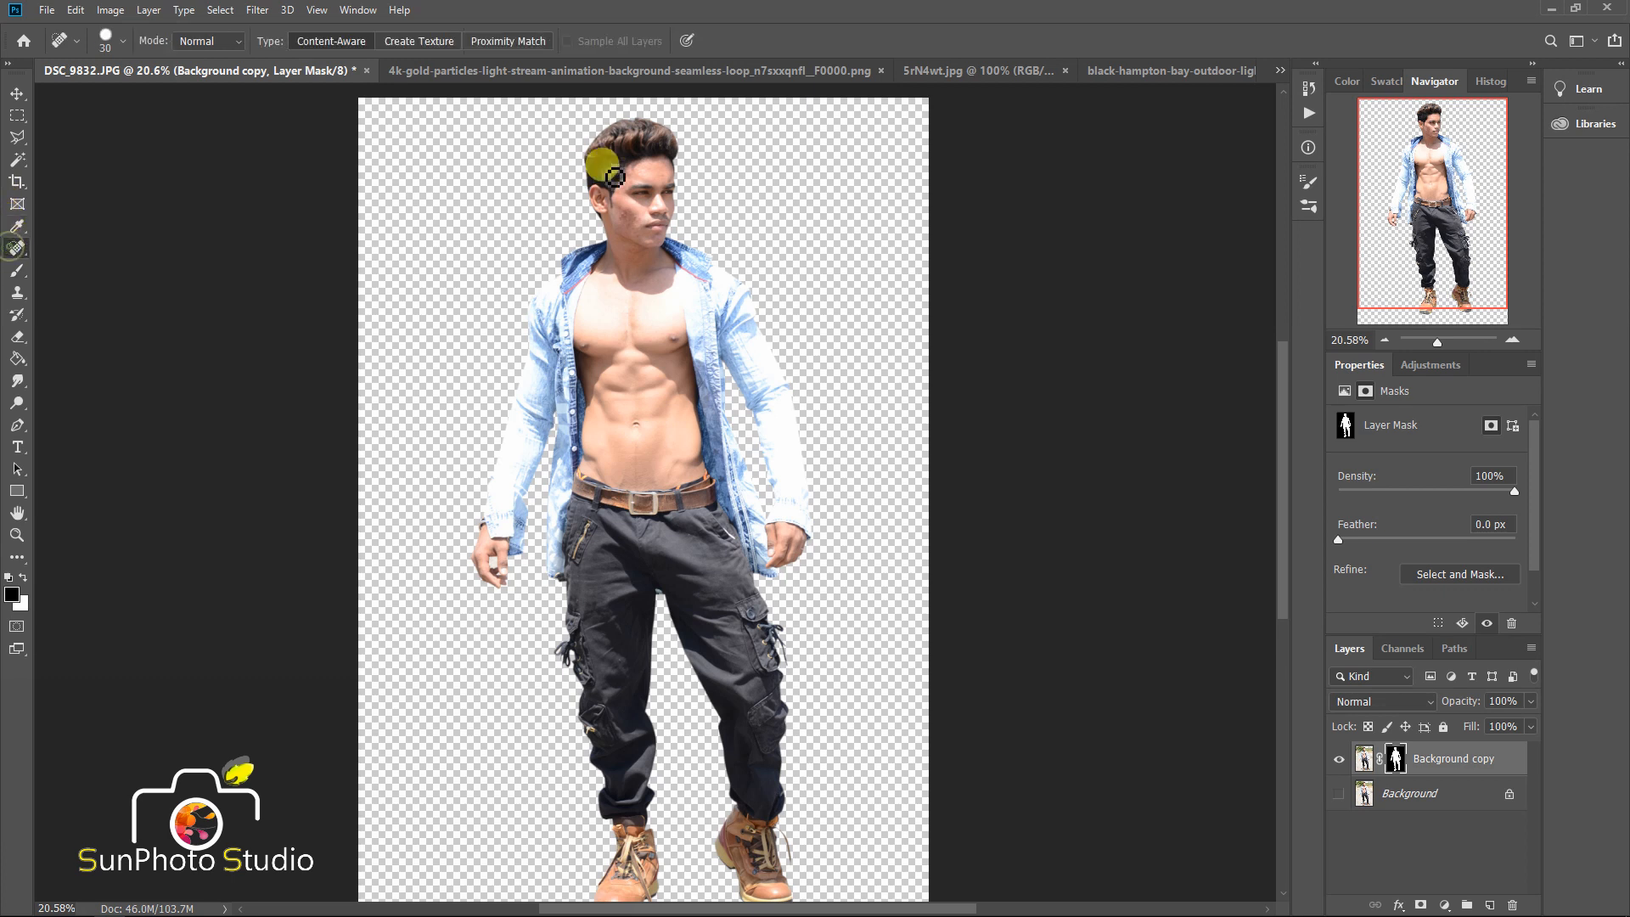
pyautogui.scroll(20, 605, 195)
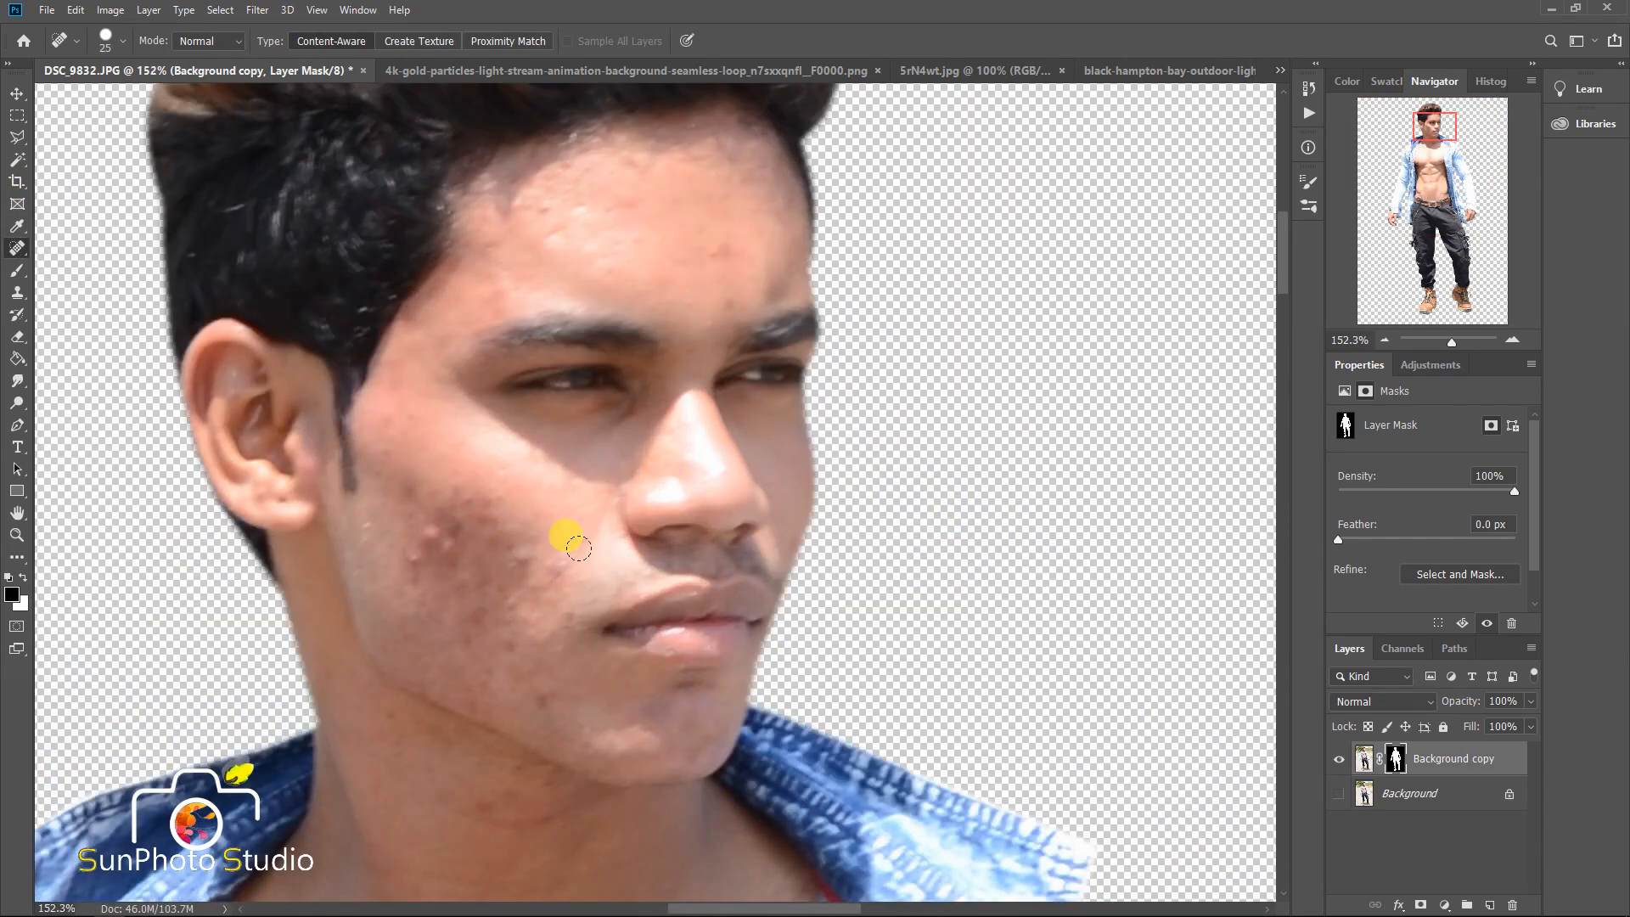
pyautogui.click(1361, 760)
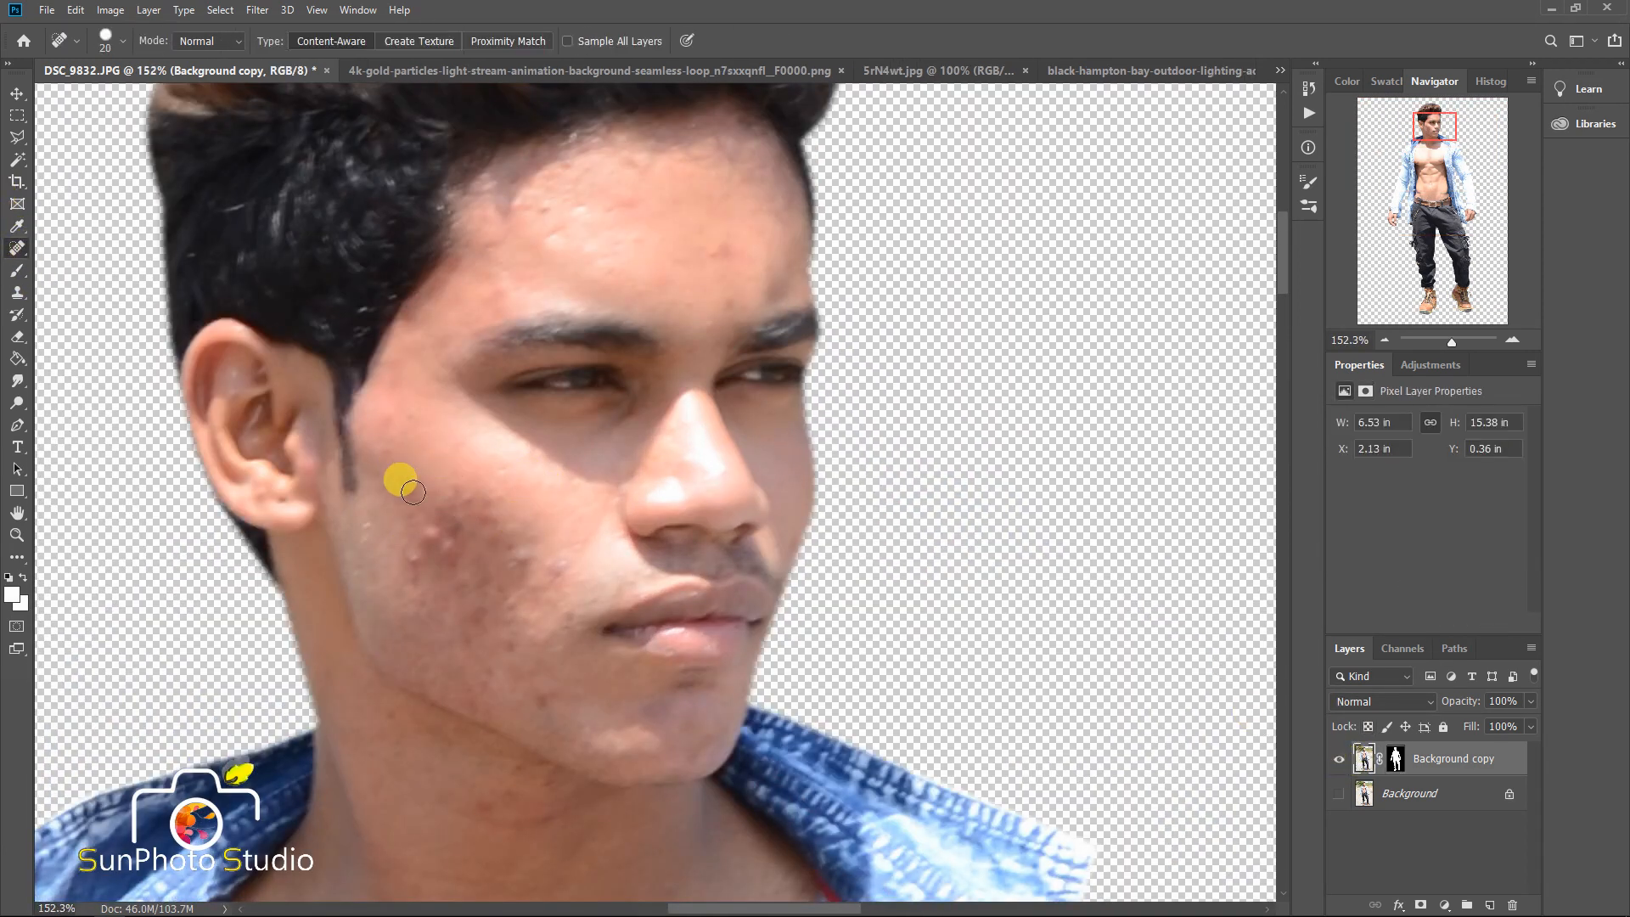
pyautogui.click(533, 550)
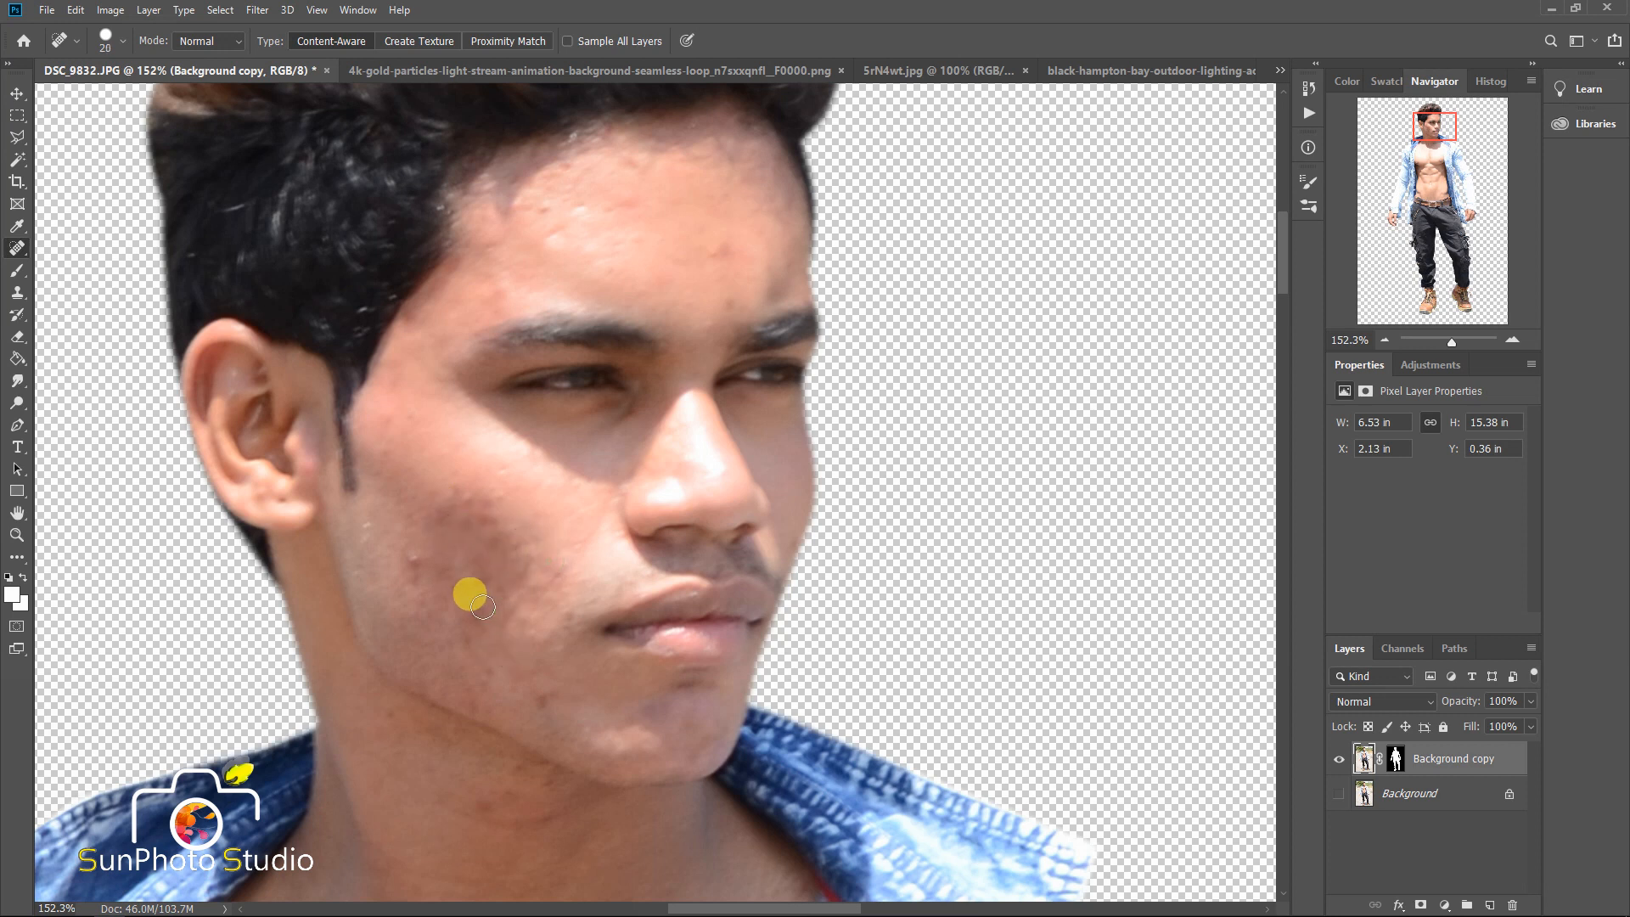
pyautogui.click(543, 688)
pyautogui.moveTo(423, 568); pyautogui.dragTo(445, 629)
pyautogui.click(478, 509)
# - Remove the spots and shiny marks across the forehead with the Spot Healing Brush
pyautogui.moveTo(558, 252)
pyautogui.mouseDown()
pyautogui.moveTo(584, 217)
pyautogui.moveTo(619, 252)
pyautogui.moveTo(613, 230)
pyautogui.mouseUp()
pyautogui.moveTo(631, 202); pyautogui.dragTo(575, 209)
pyautogui.moveTo(642, 166); pyautogui.dragTo(627, 164)
pyautogui.click(537, 206)
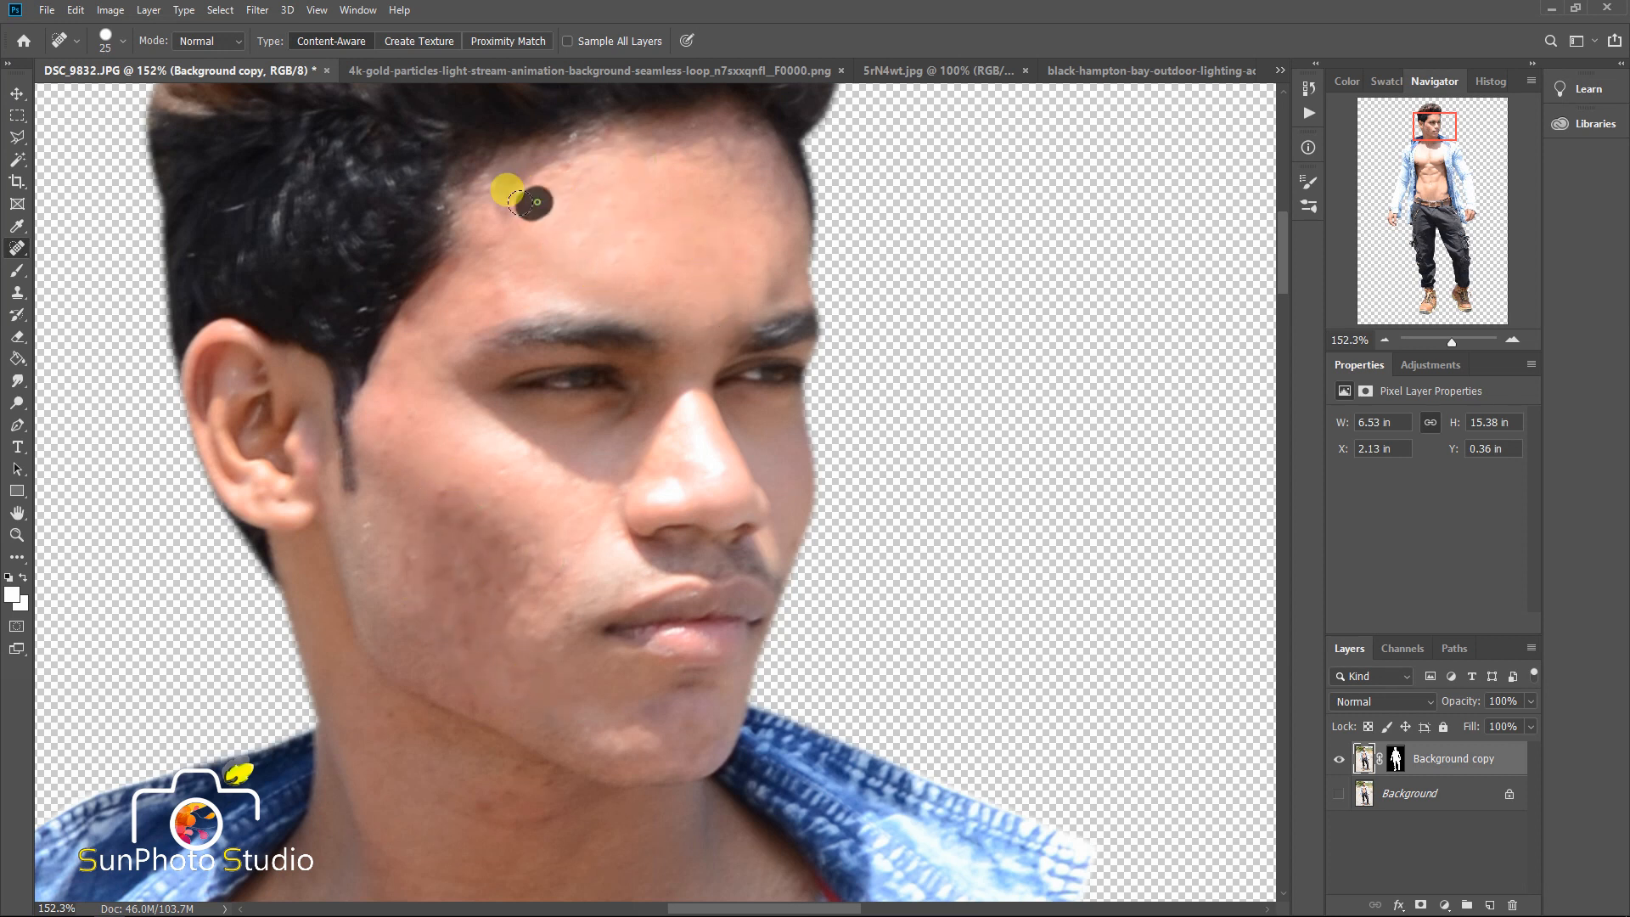
pyautogui.click(785, 265)
pyautogui.moveTo(729, 184); pyautogui.dragTo(708, 190)
pyautogui.moveTo(605, 207); pyautogui.dragTo(650, 213)
pyautogui.click(625, 241)
pyautogui.moveTo(544, 229)
pyautogui.mouseDown()
pyautogui.moveTo(594, 227)
pyautogui.moveTo(612, 198)
pyautogui.mouseUp()
# - Duplicate the masked Background copy layer
pyautogui.scroll(-3, 591, 542)
pyautogui.scroll(-6, 554, 480)
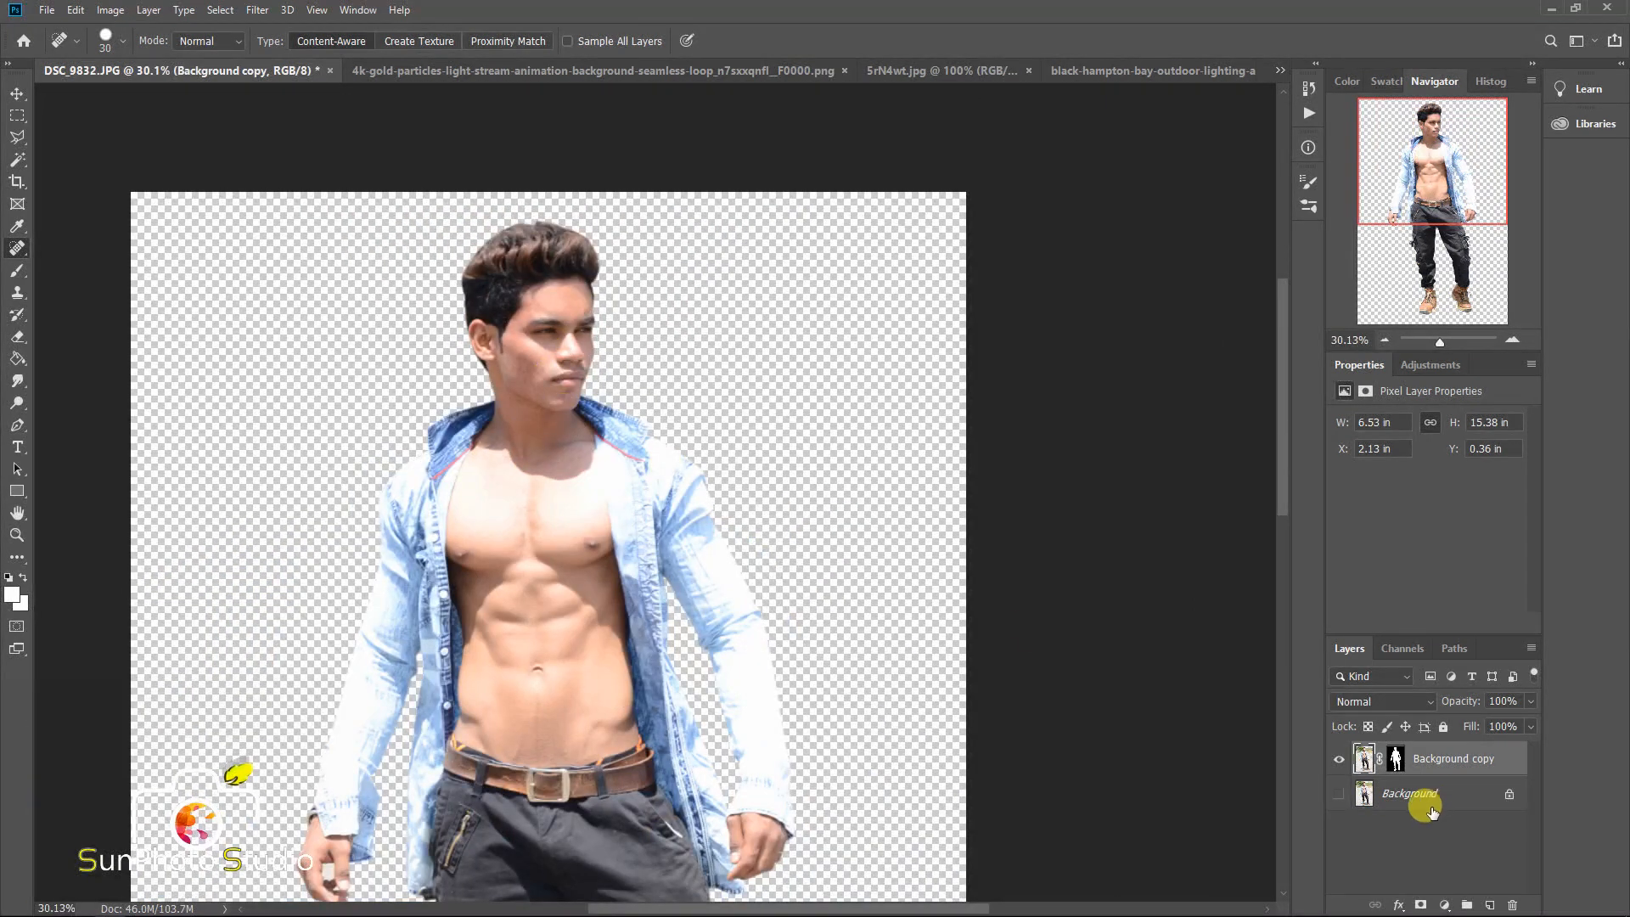
pyautogui.moveTo(1454, 761); pyautogui.dragTo(1489, 905)
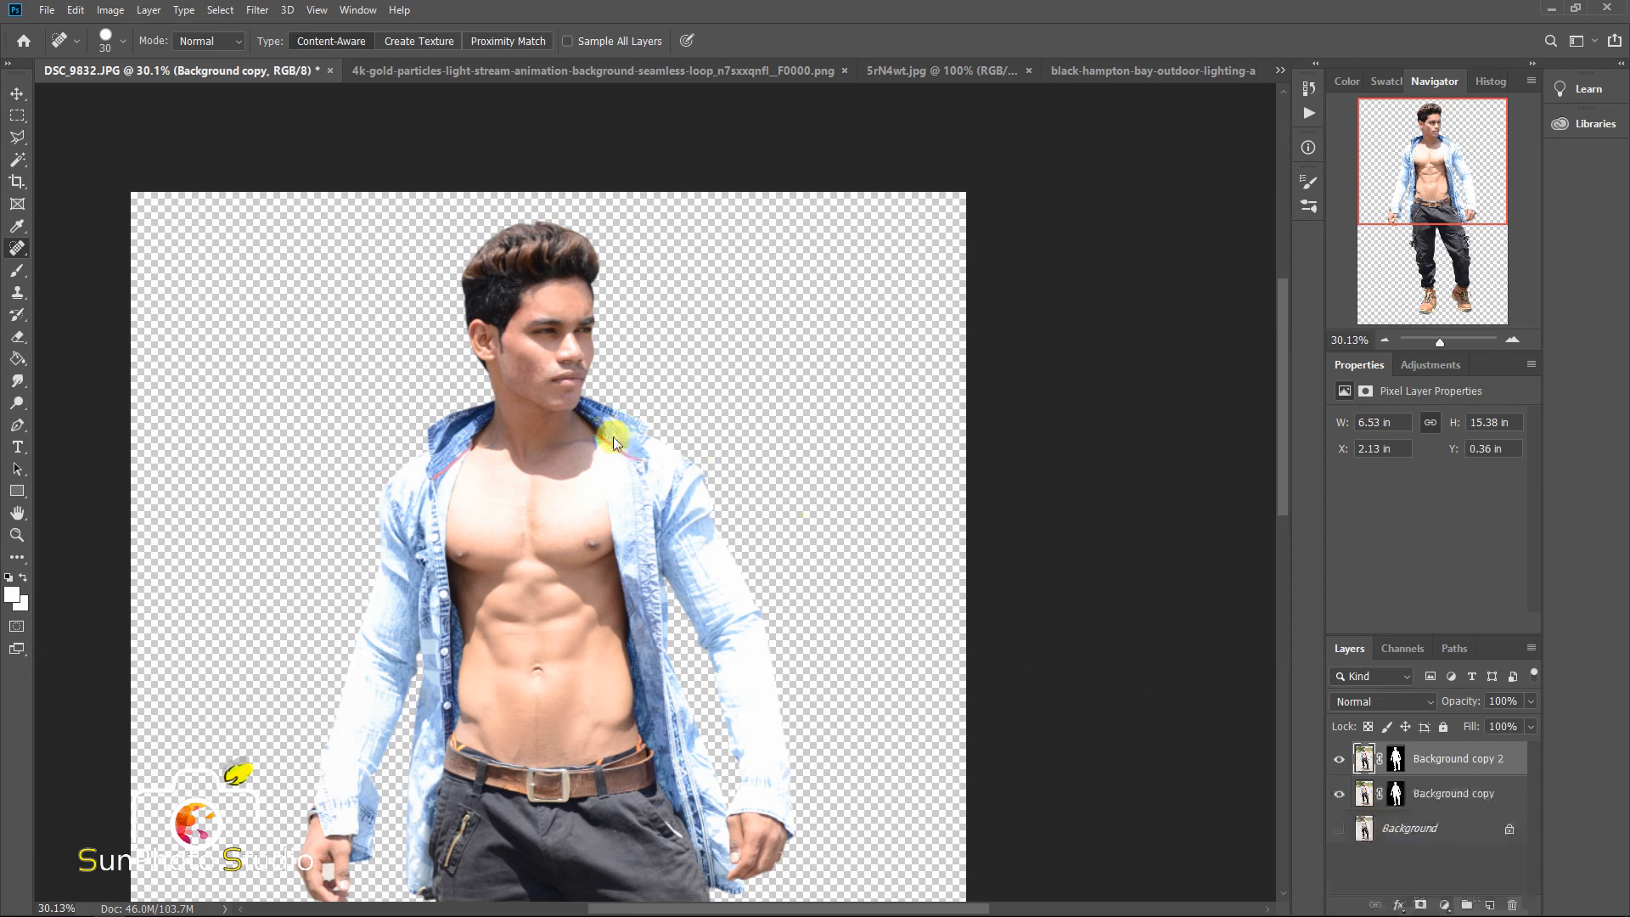
# - Run the Skin Softening action on the Background copy 2 layer, accepting a Gaussian Blur radius of 4.0 pixels
pyautogui.scroll(1, 613, 436)
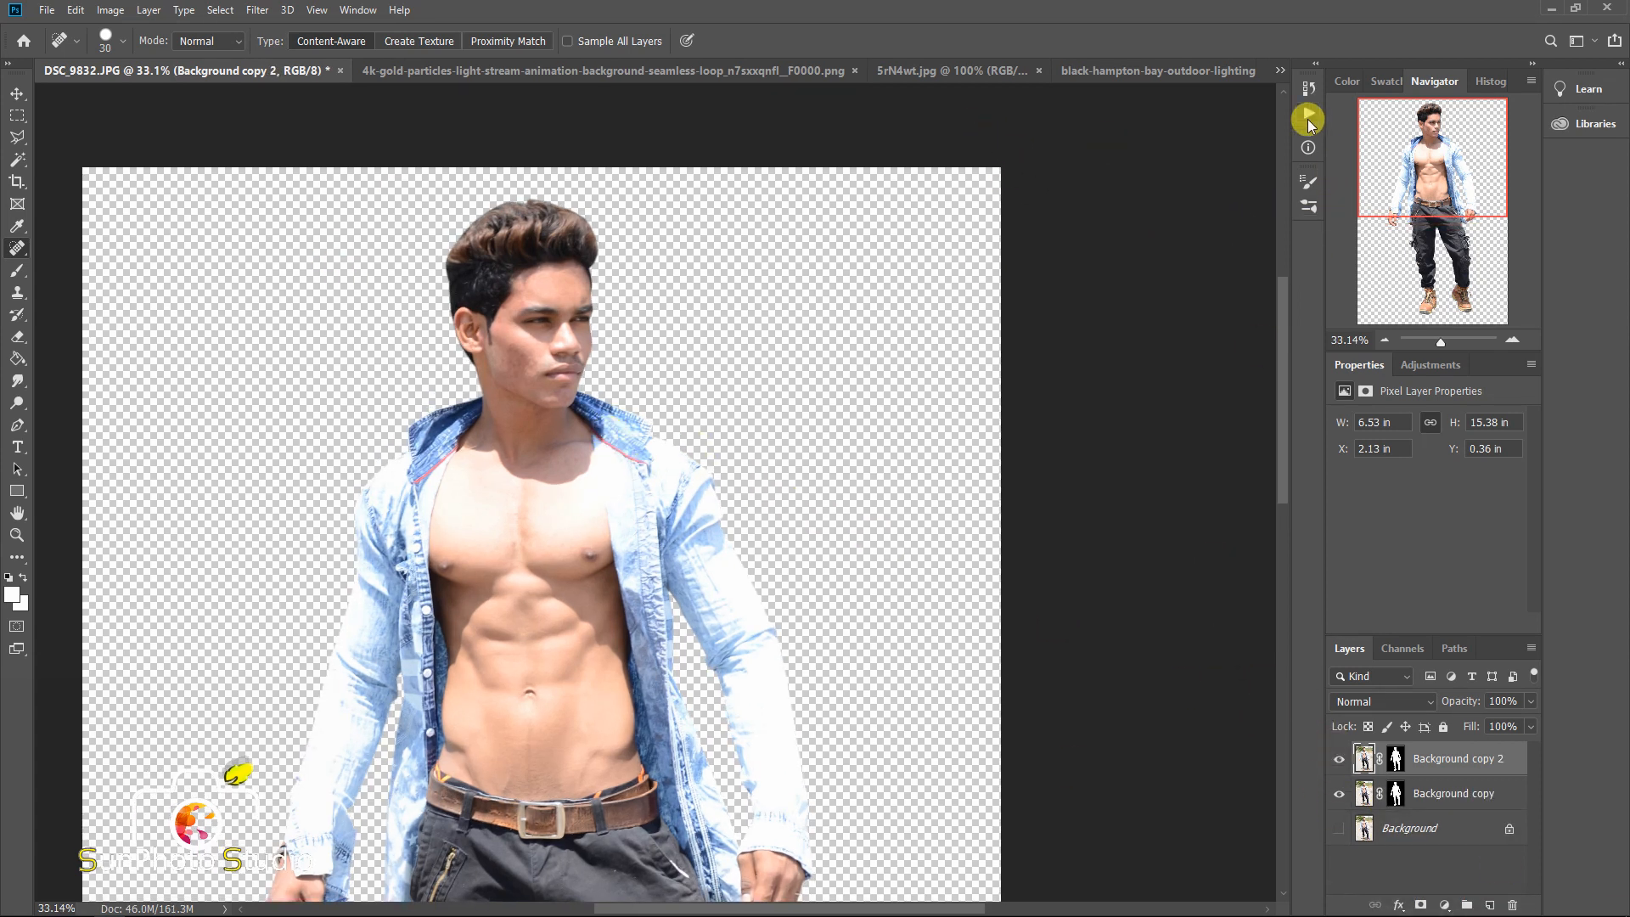
pyautogui.click(1308, 117)
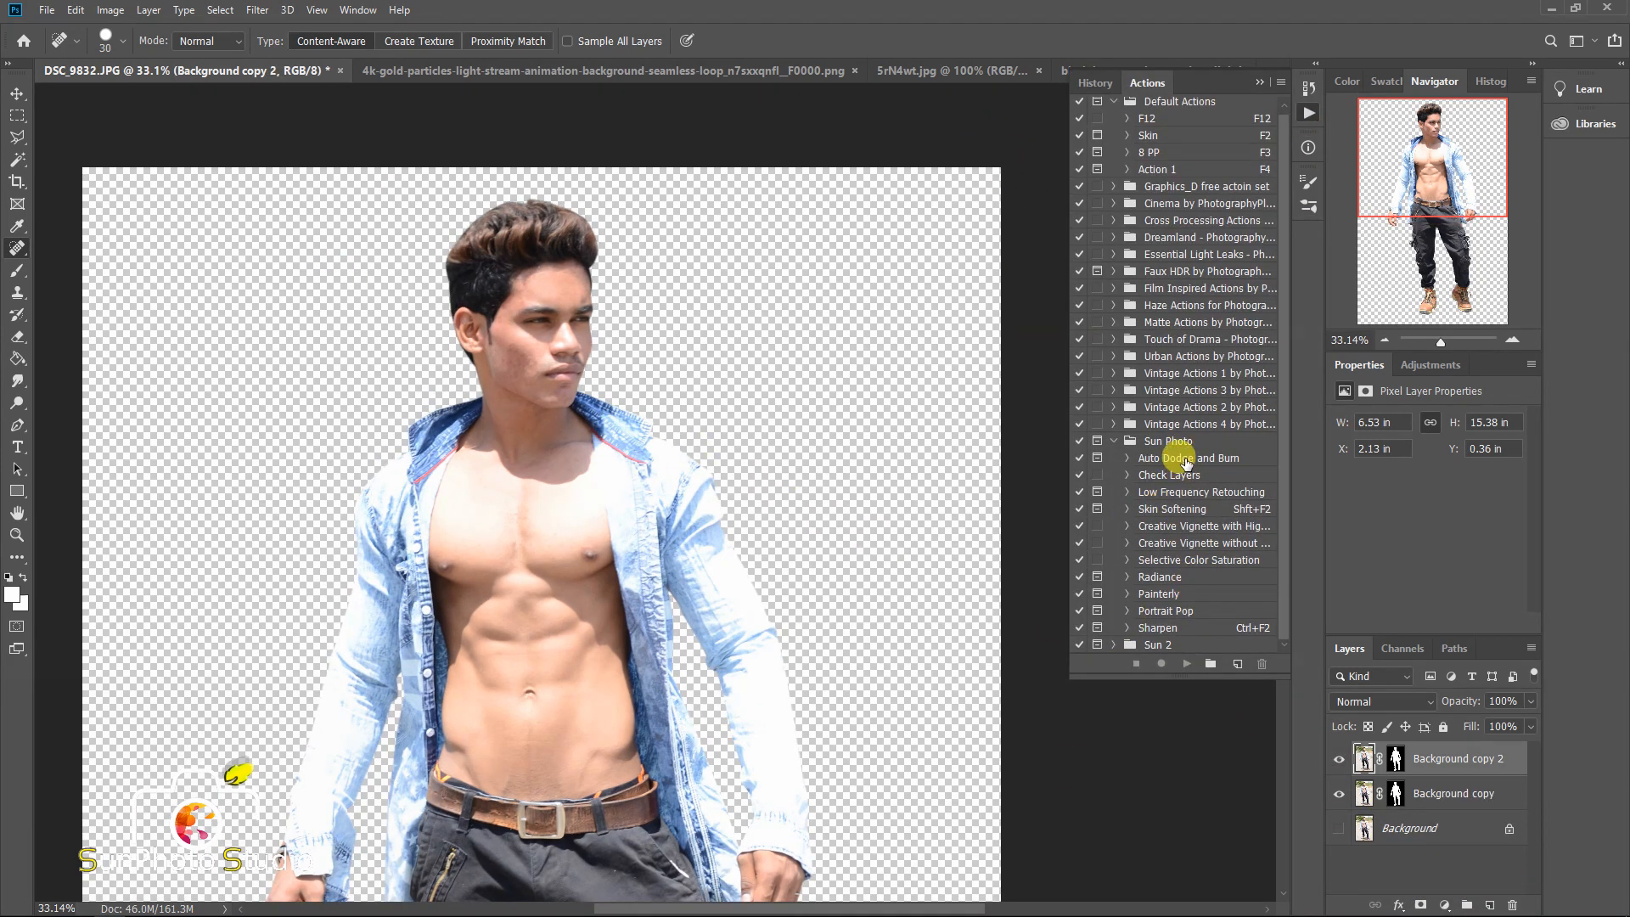
pyautogui.click(1178, 508)
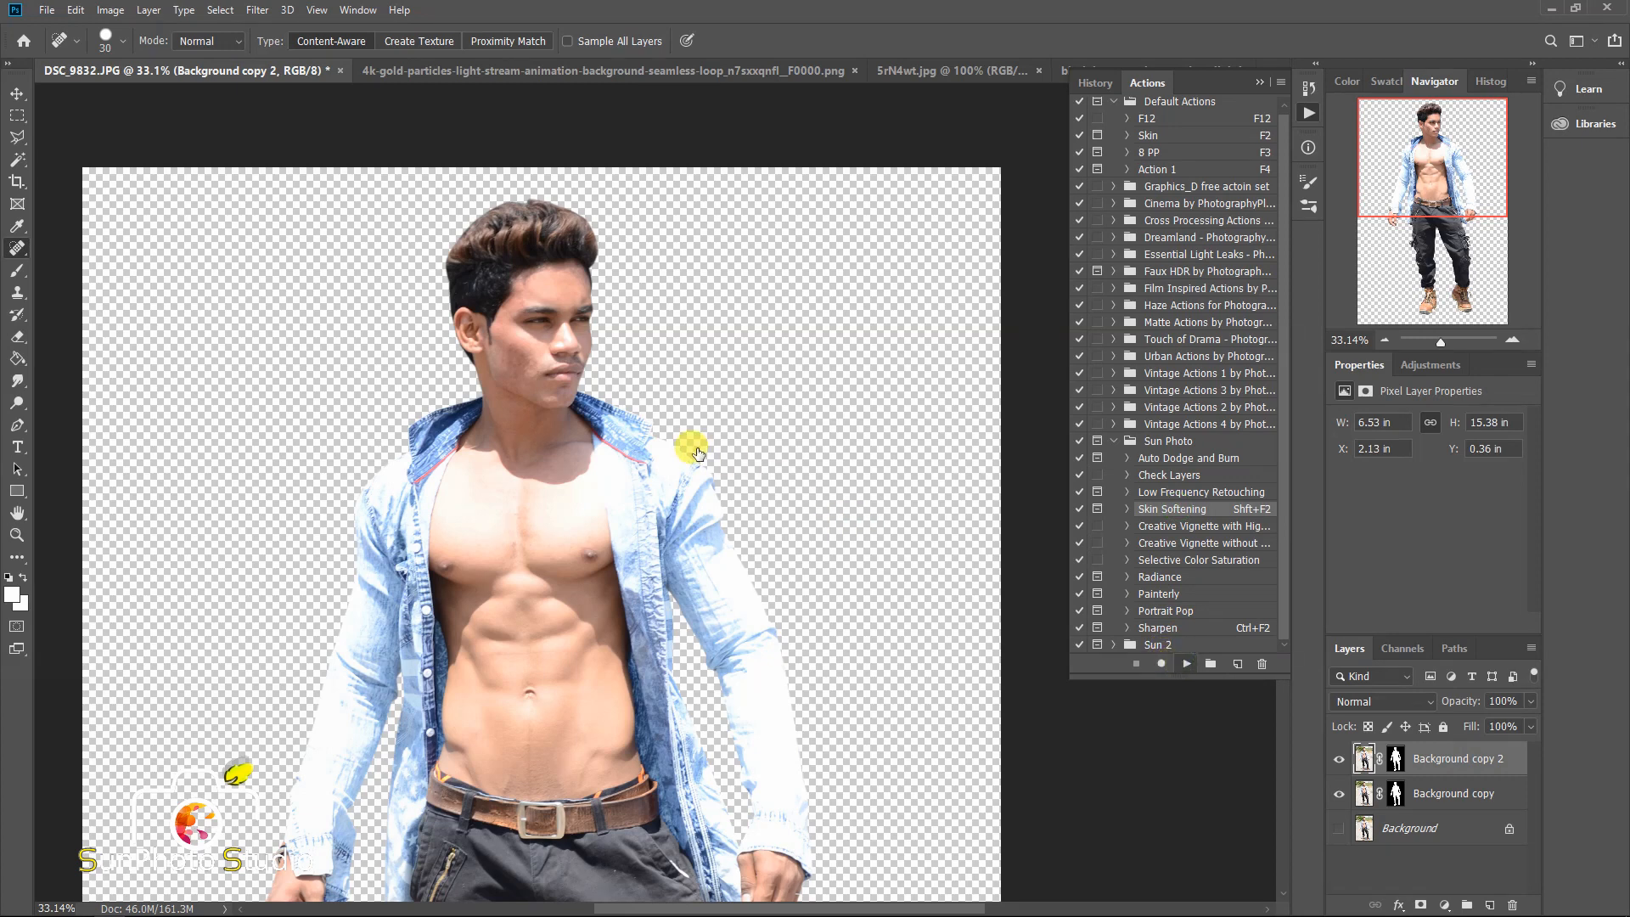
pyautogui.click(899, 230)
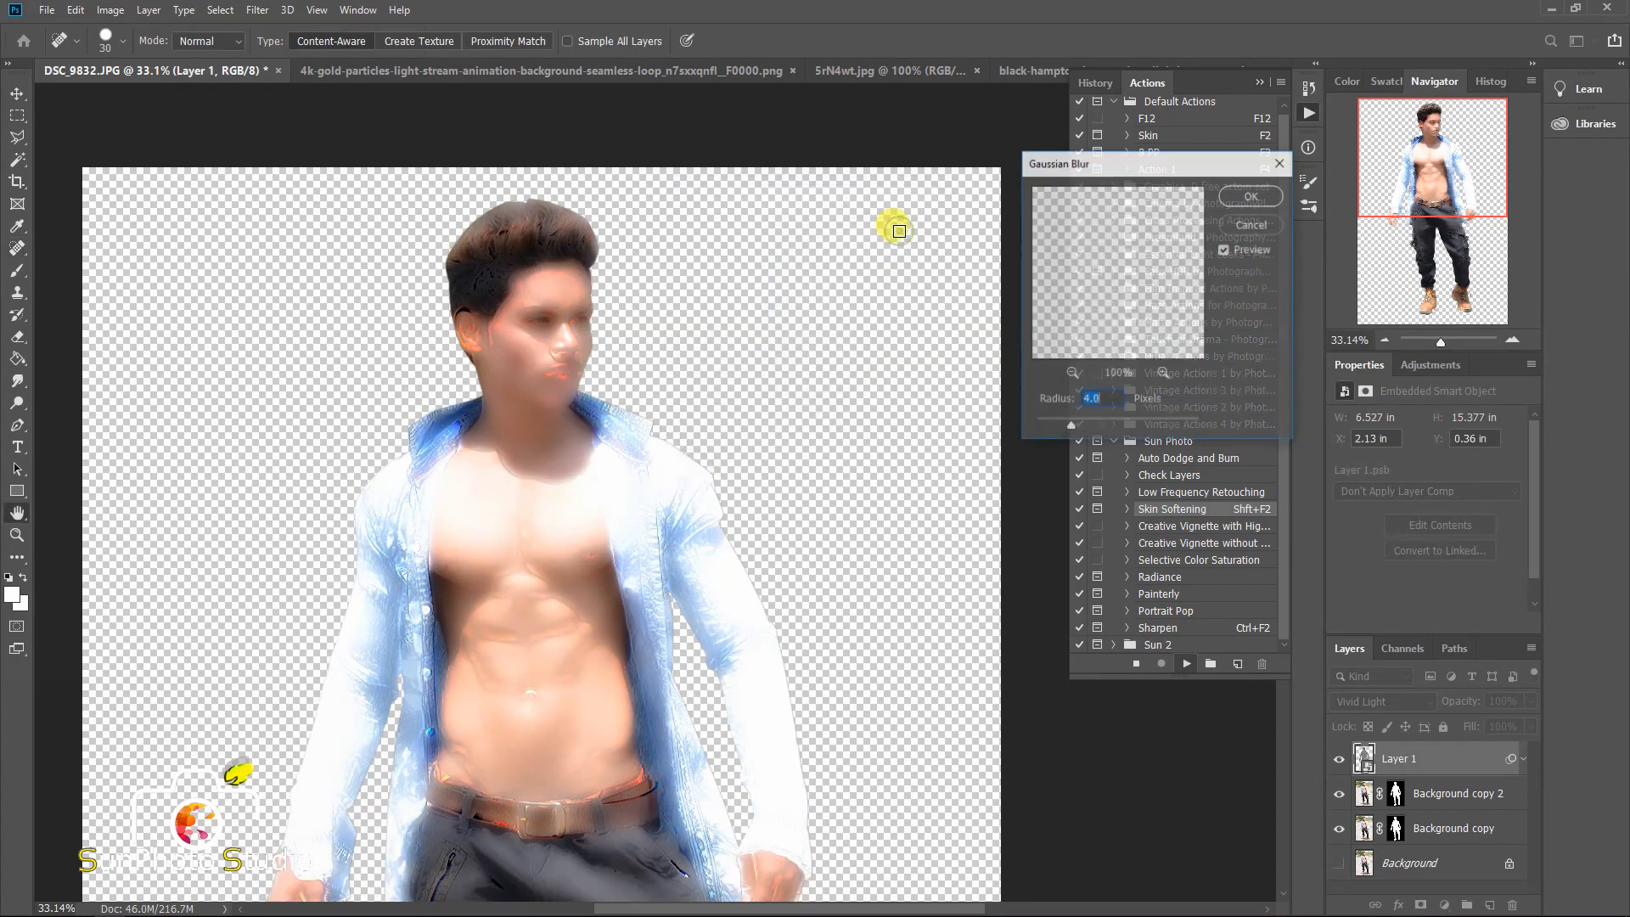
pyautogui.click(1256, 197)
# - Paint white on the Skin Softening layer's mask over the forehead, cheeks, nose and chin, resizing the brush to fit each area
pyautogui.scroll(9, 499, 322)
pyautogui.scroll(5, 552, 135)
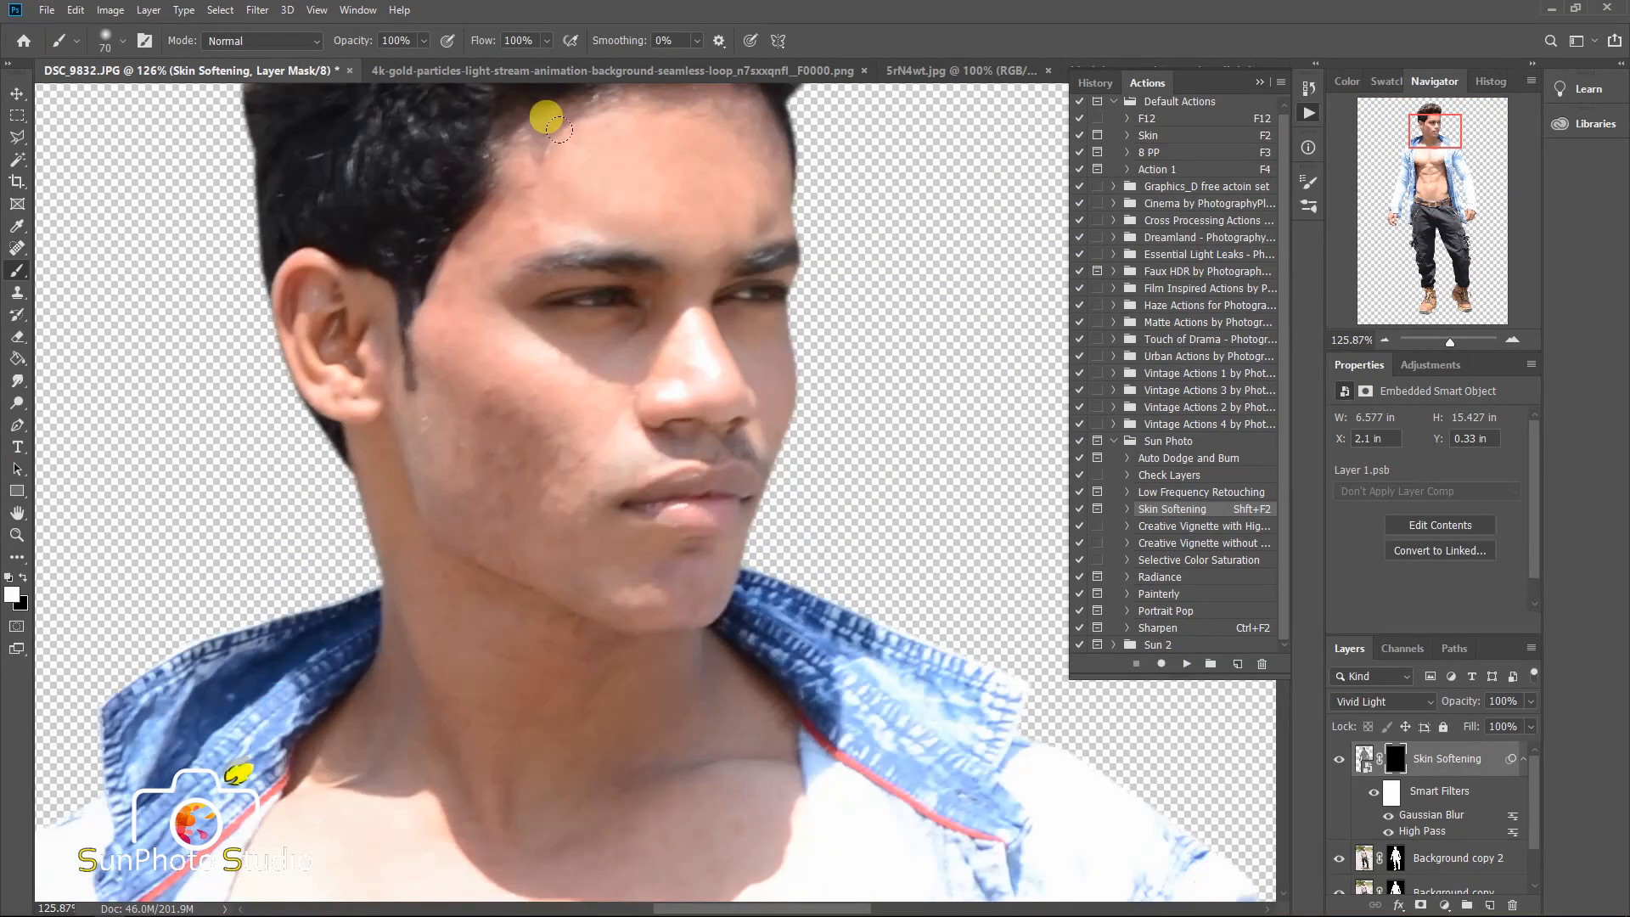
pyautogui.moveTo(560, 129)
pyautogui.mouseDown()
pyautogui.moveTo(552, 162)
pyautogui.moveTo(675, 151)
pyautogui.moveTo(723, 114)
pyautogui.moveTo(489, 219)
pyautogui.moveTo(505, 388)
pyautogui.moveTo(465, 501)
pyautogui.mouseUp()
pyautogui.press(']')
pyautogui.moveTo(607, 357)
pyautogui.mouseDown()
pyautogui.moveTo(605, 331)
pyautogui.moveTo(661, 392)
pyautogui.mouseUp()
pyautogui.press('[')
pyautogui.press('[')
pyautogui.moveTo(722, 333)
pyautogui.mouseDown()
pyautogui.moveTo(705, 310)
pyautogui.moveTo(767, 438)
pyautogui.moveTo(775, 424)
pyautogui.moveTo(640, 561)
pyautogui.moveTo(697, 605)
pyautogui.mouseUp()
pyautogui.press(']')
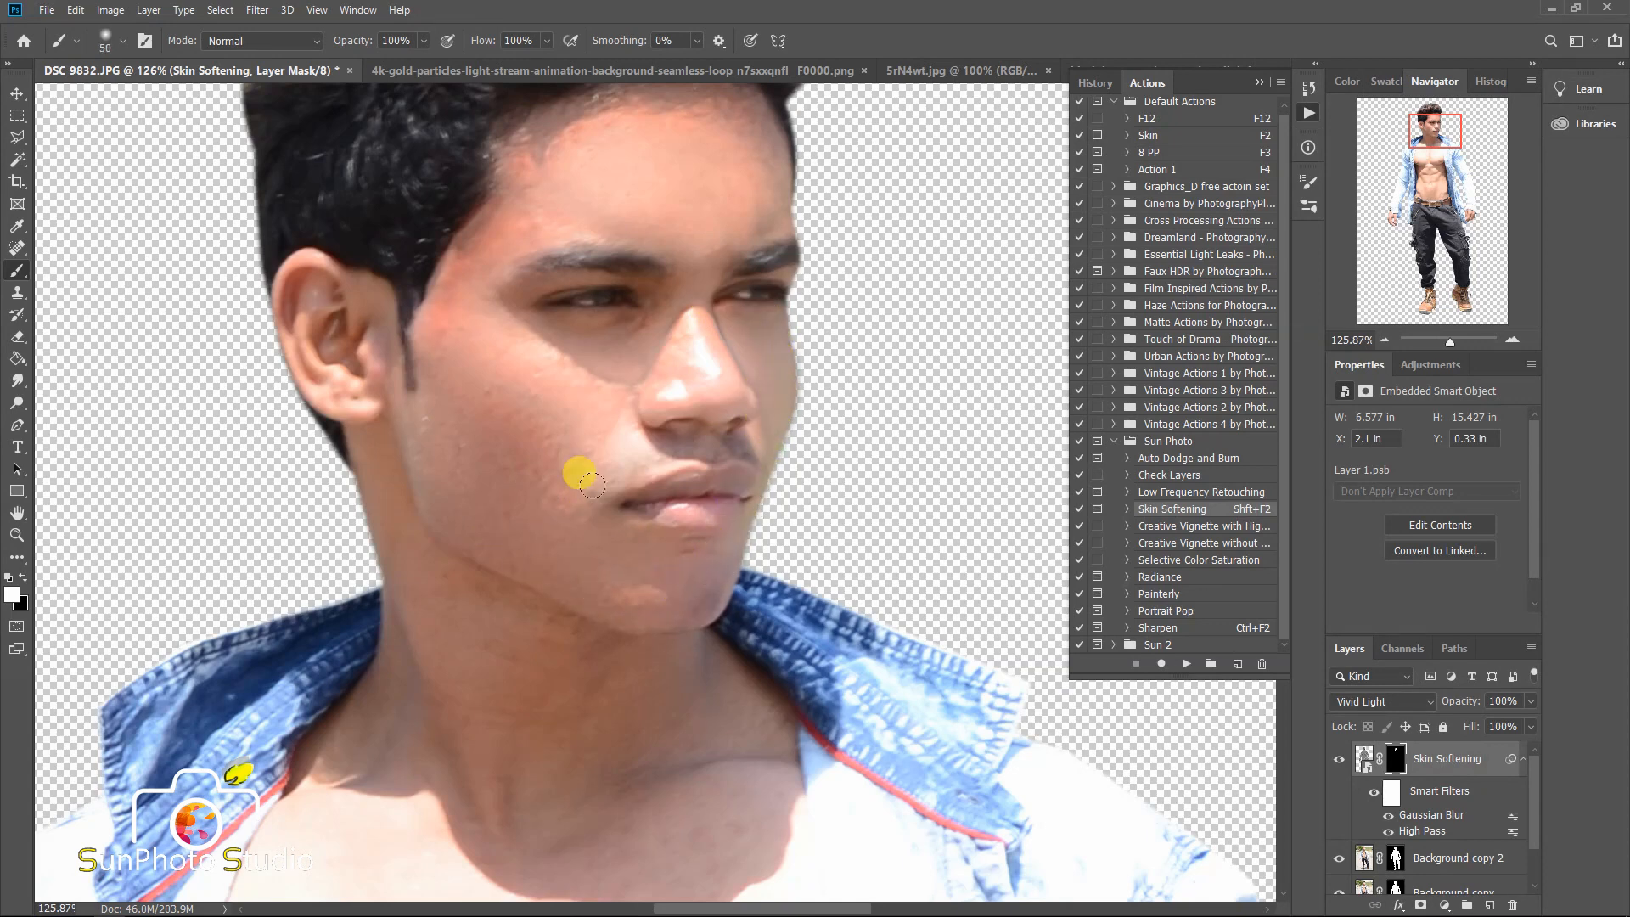
# - Paint the skin softening over the neck, chest and abdomen with a larger brush, up to size 150
pyautogui.scroll(-7, 523, 246)
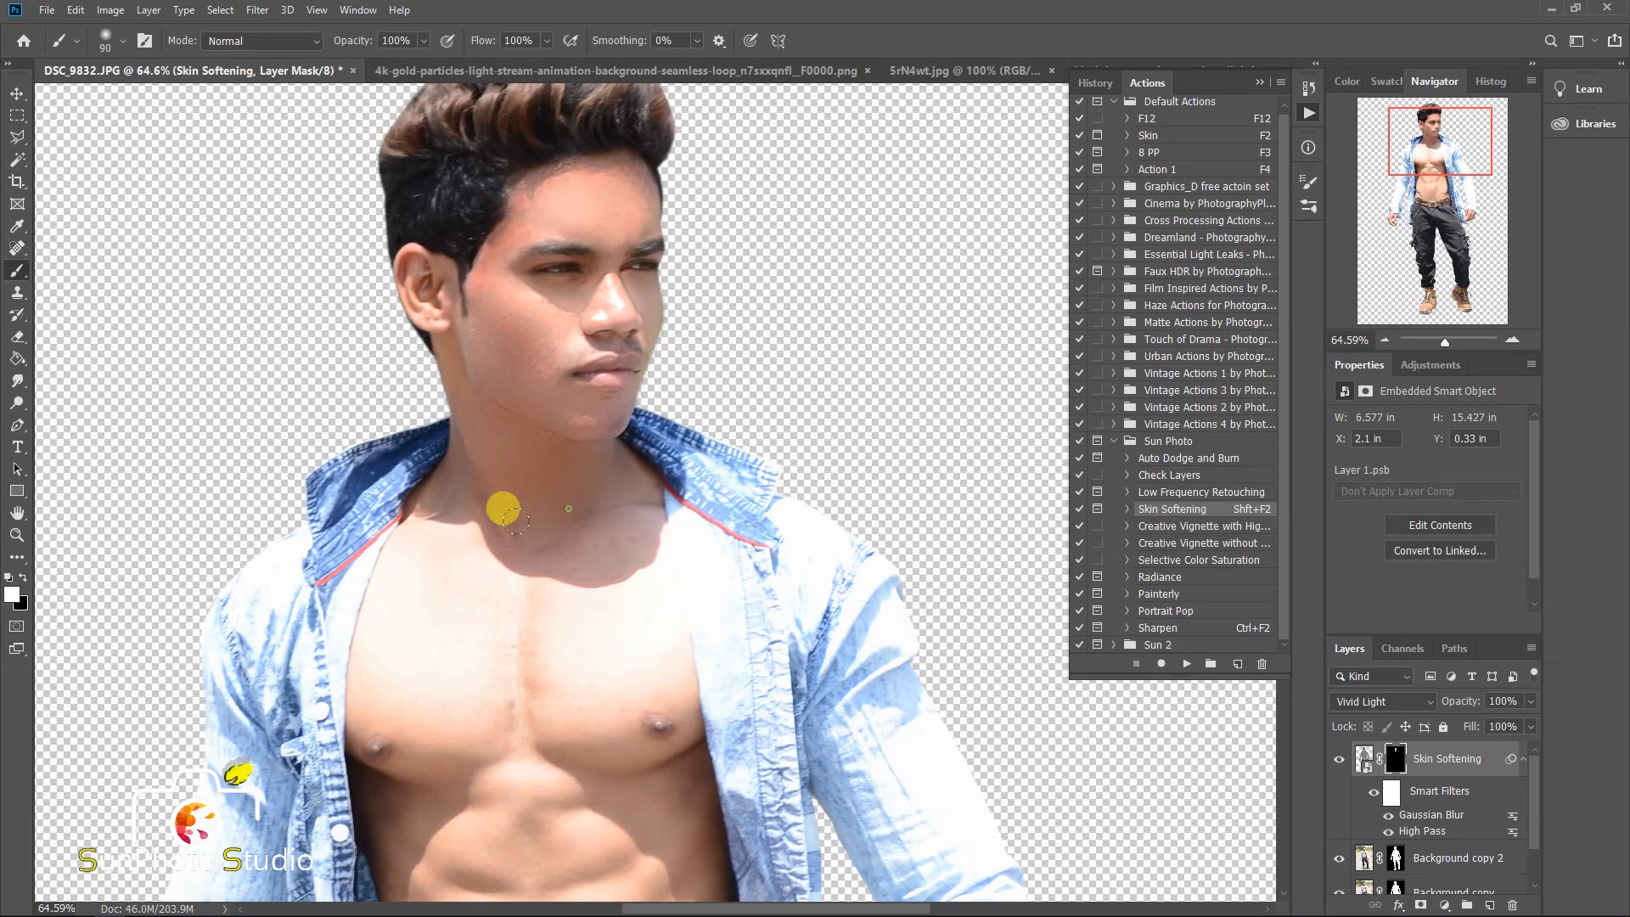
pyautogui.moveTo(515, 517); pyautogui.dragTo(623, 489)
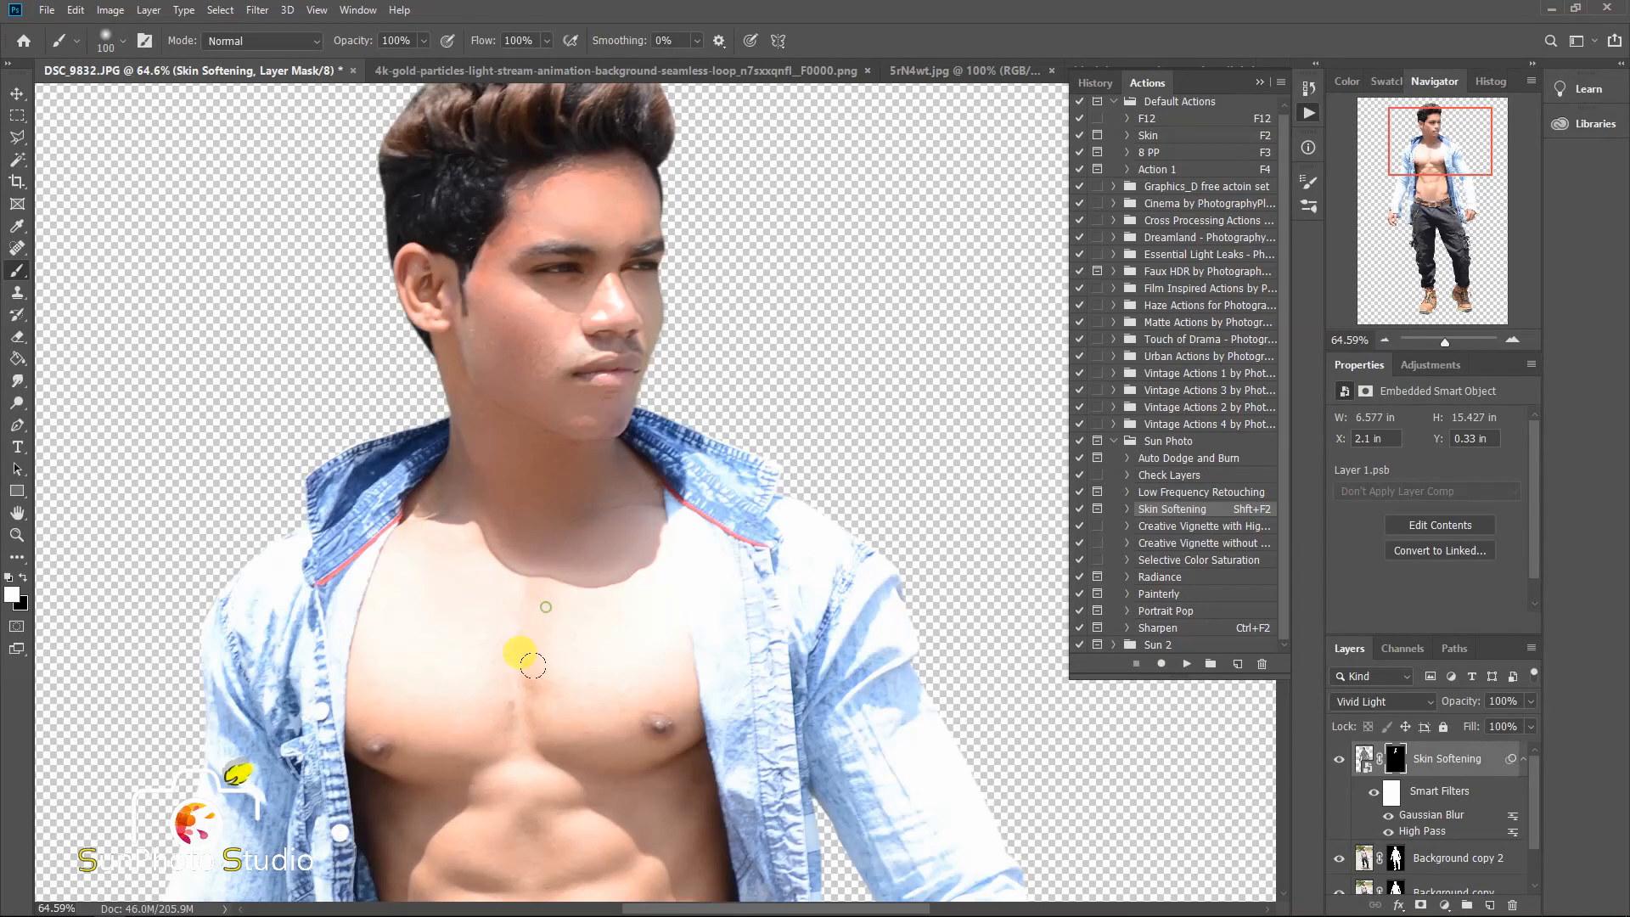
pyautogui.scroll(-4, 527, 671)
pyautogui.press(']')
pyautogui.press(']')
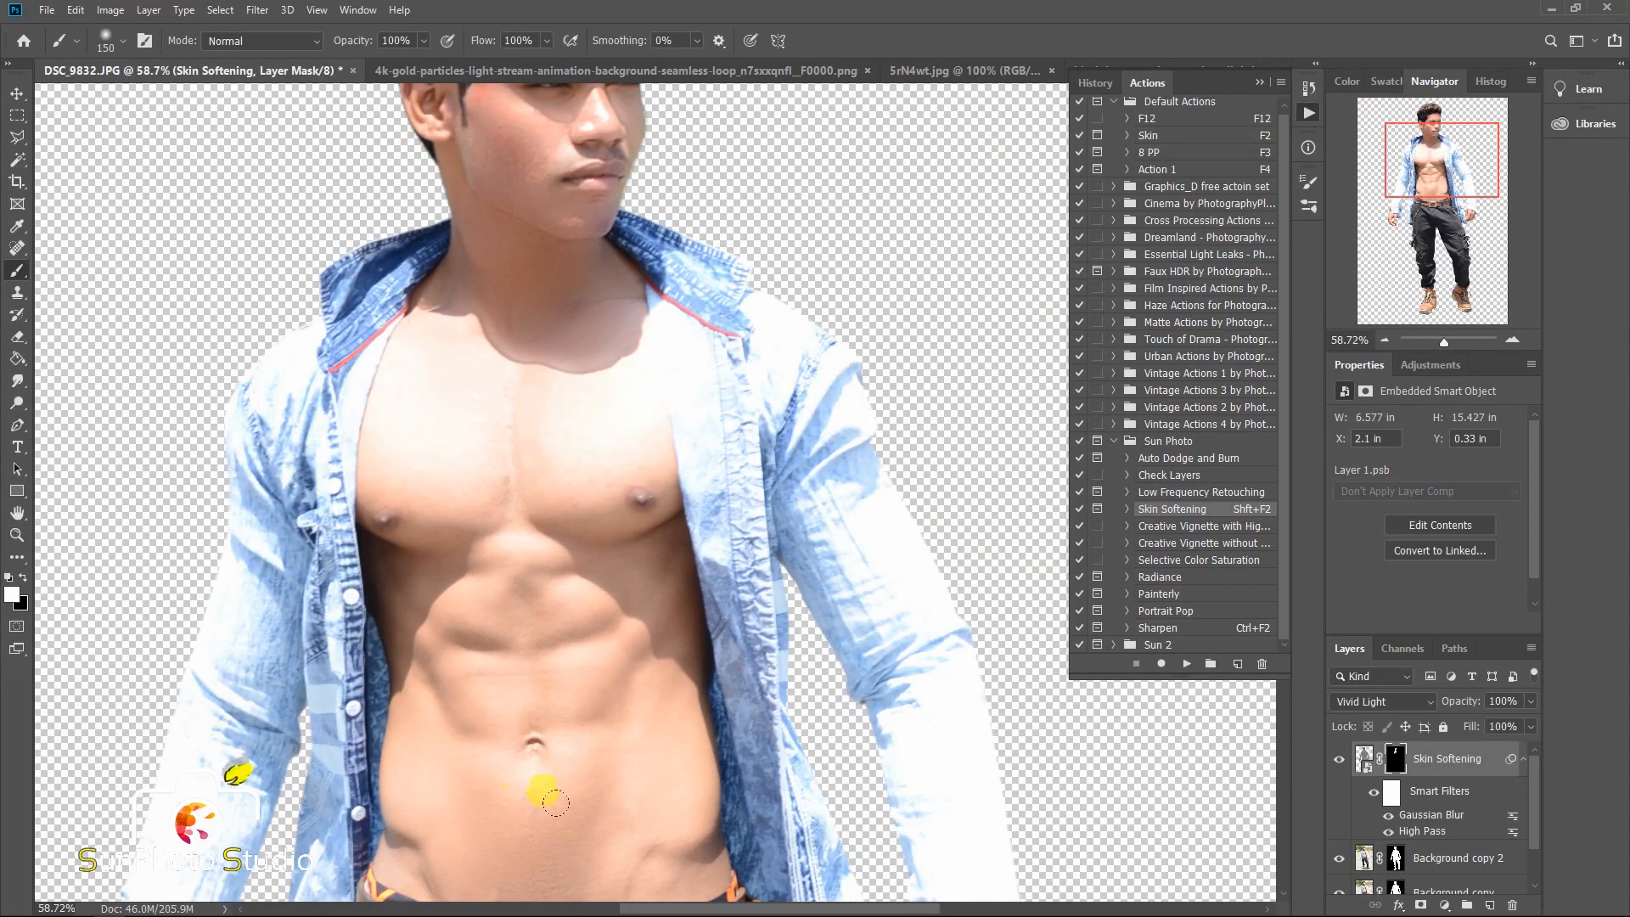
# - Merge the Skin Softening layer down into Background copy 2 and hide the Background copy layer
pyautogui.scroll(-8, 450, 768)
pyautogui.rightClick(1409, 760)
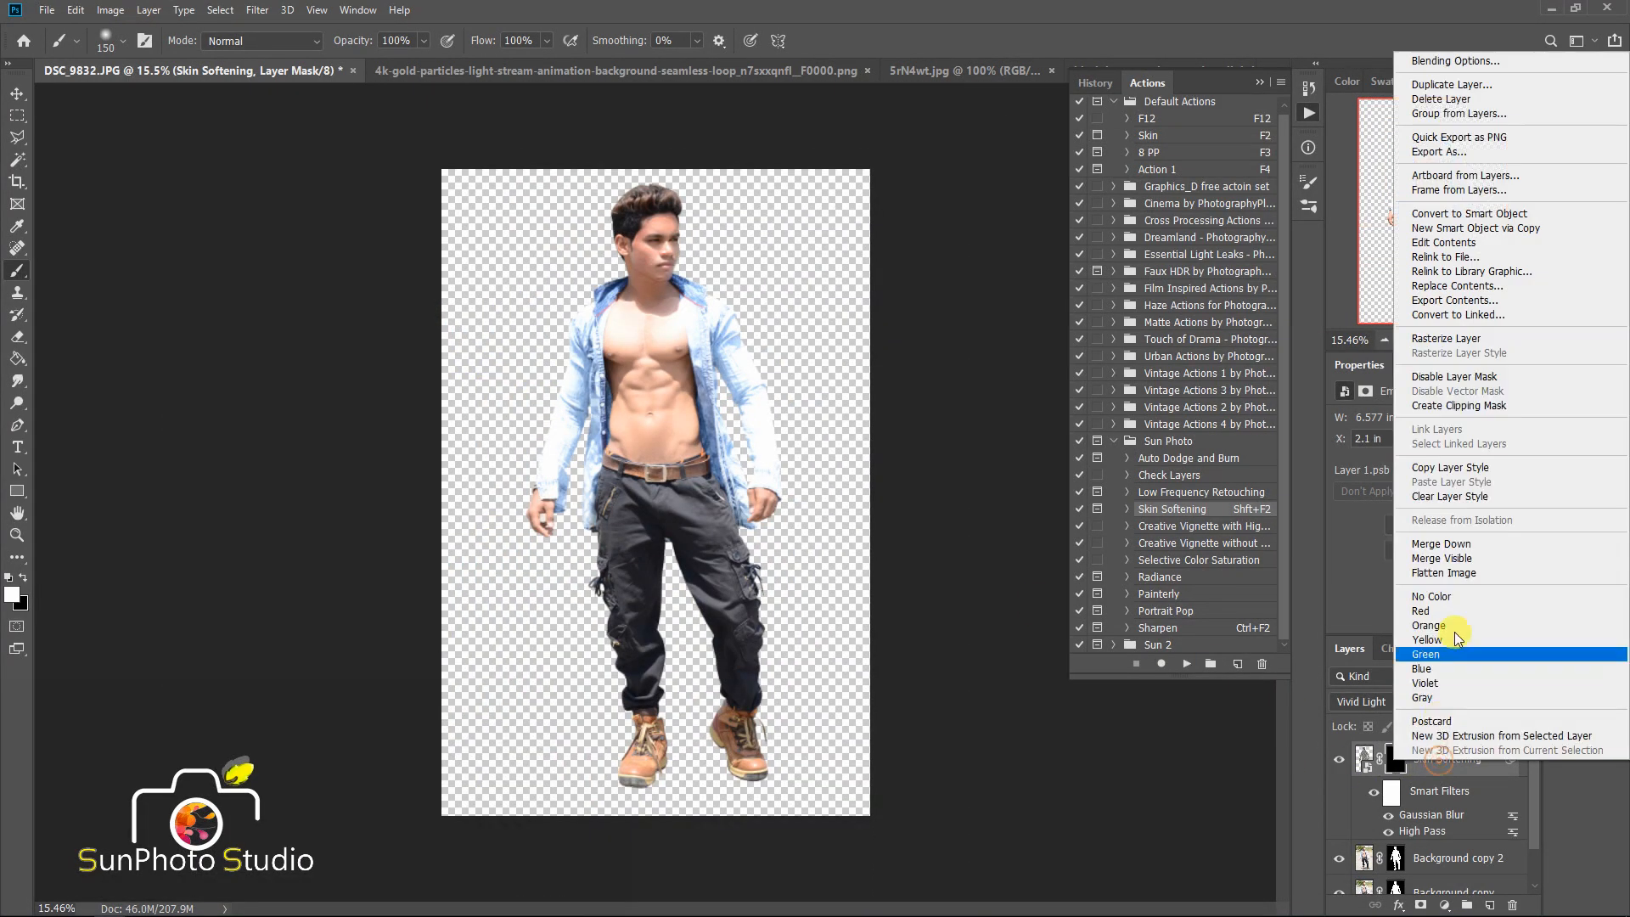
pyautogui.click(1464, 544)
pyautogui.click(764, 364)
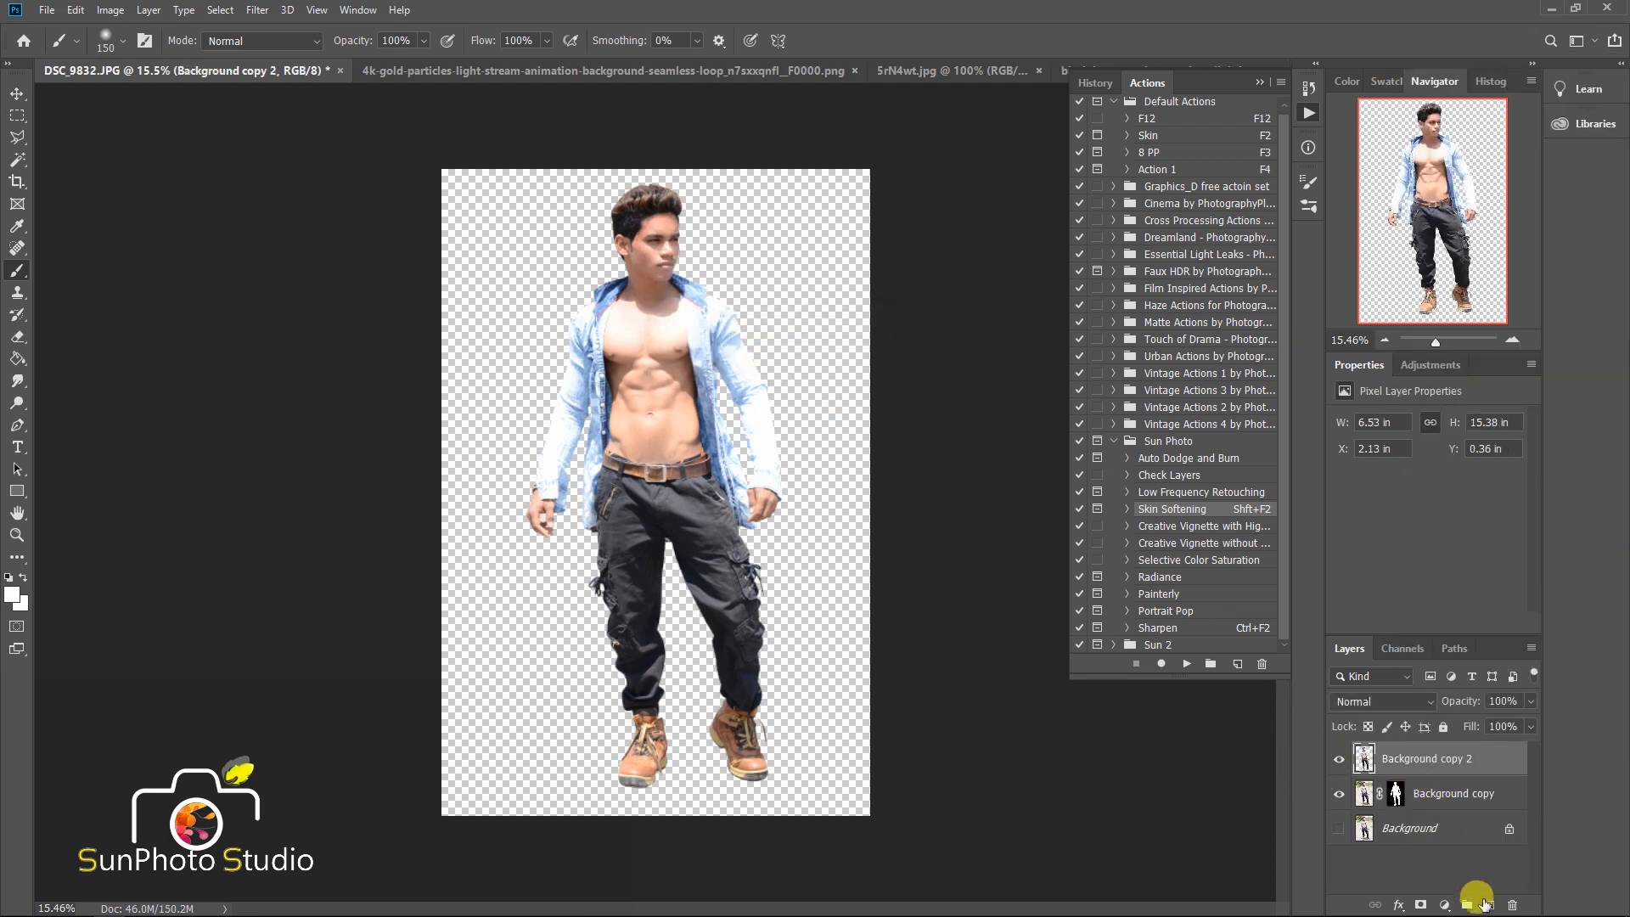
pyautogui.click(1339, 794)
# - Open Background copy 2 in the Camera Raw filter and set Contrast to +28, Highlights to -13 and Shadows to +1
pyautogui.scroll(2, 509, 353)
pyautogui.scroll(-1, 509, 353)
pyautogui.click(257, 10)
pyautogui.click(320, 128)
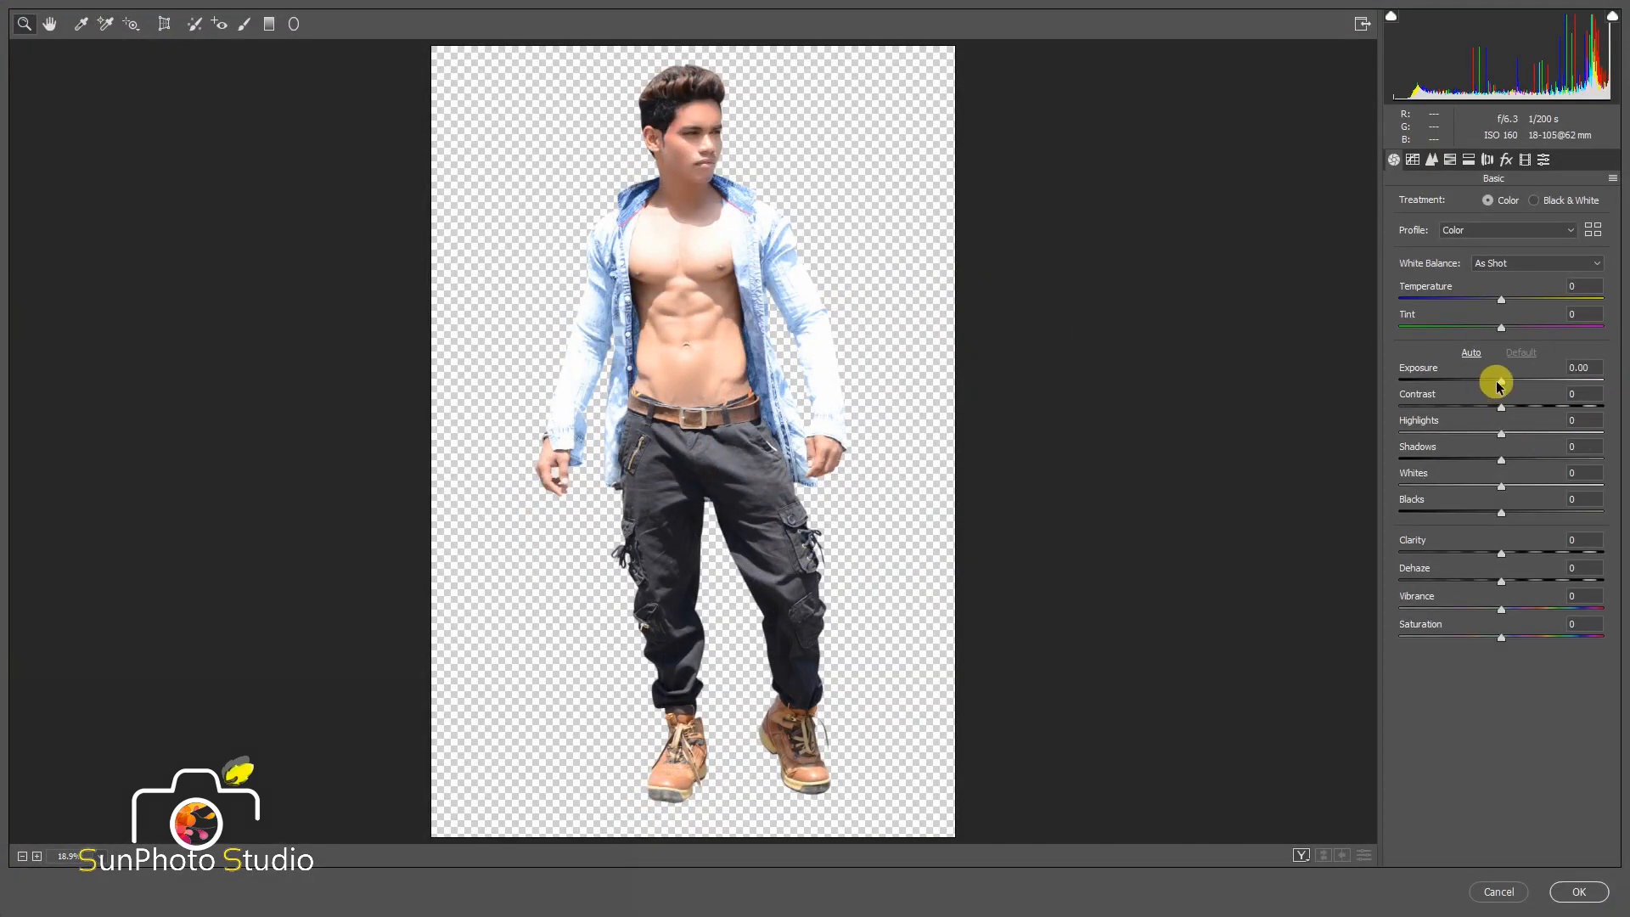
pyautogui.moveTo(1453, 433); pyautogui.dragTo(1530, 408)
pyautogui.click(1501, 459)
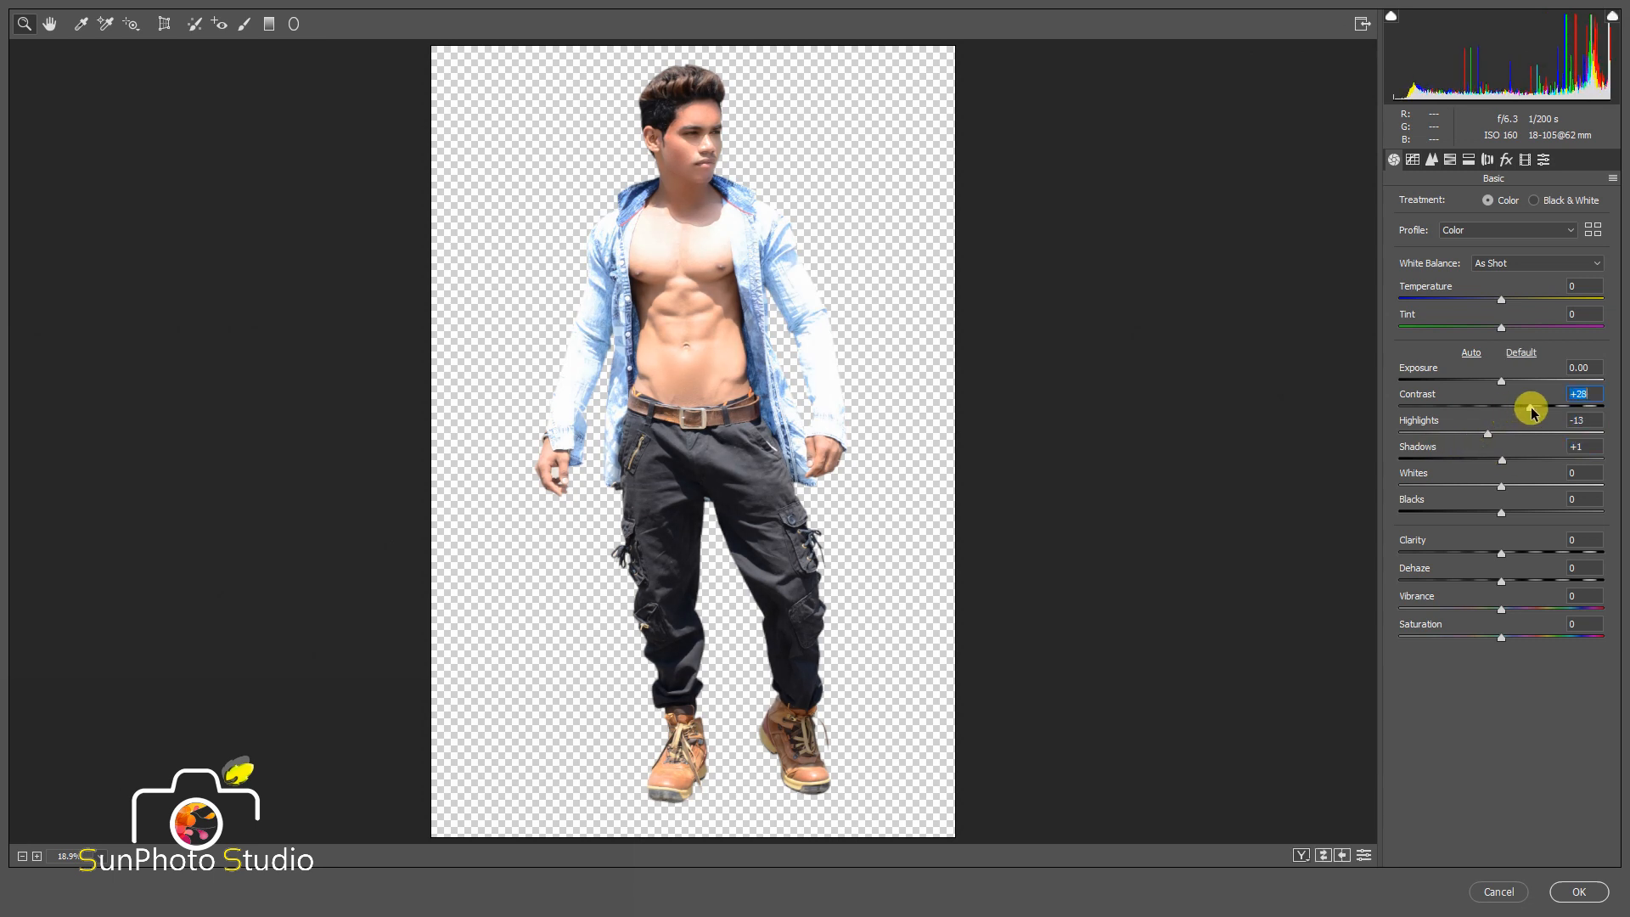
# - Set Clarity to +13, Vibrance to +27 and Temperature to about -5, and apply the Camera Raw adjustments
pyautogui.moveTo(1501, 553)
pyautogui.mouseDown()
pyautogui.moveTo(1542, 552)
pyautogui.moveTo(1516, 552)
pyautogui.mouseUp()
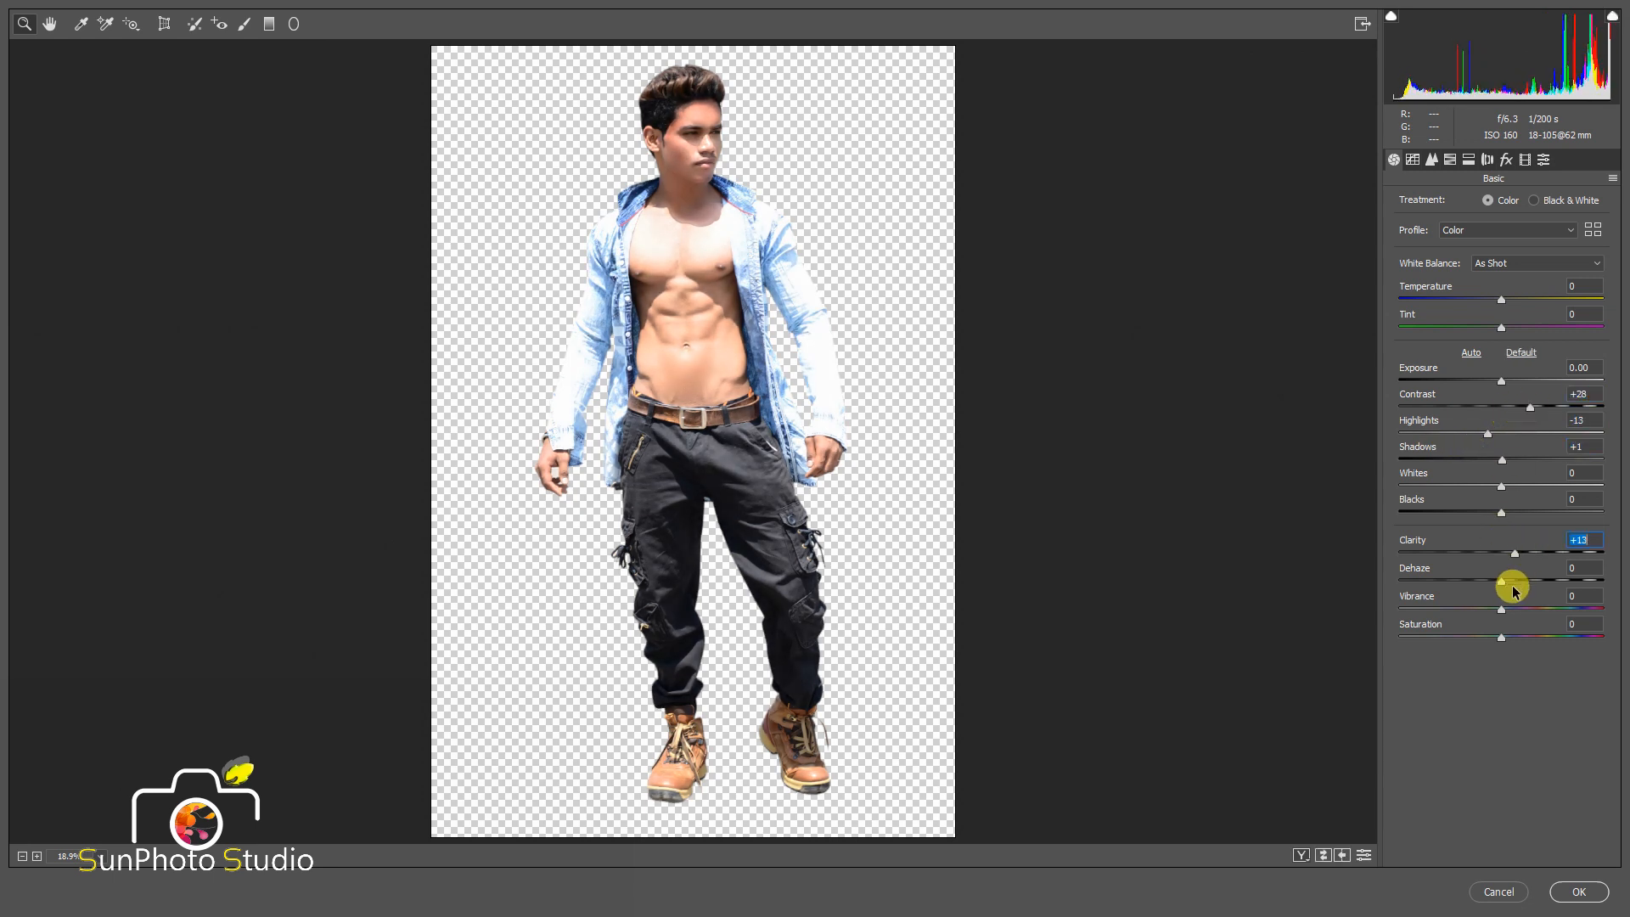
pyautogui.moveTo(1507, 609); pyautogui.dragTo(1528, 609)
pyautogui.moveTo(1499, 301); pyautogui.dragTo(1498, 304)
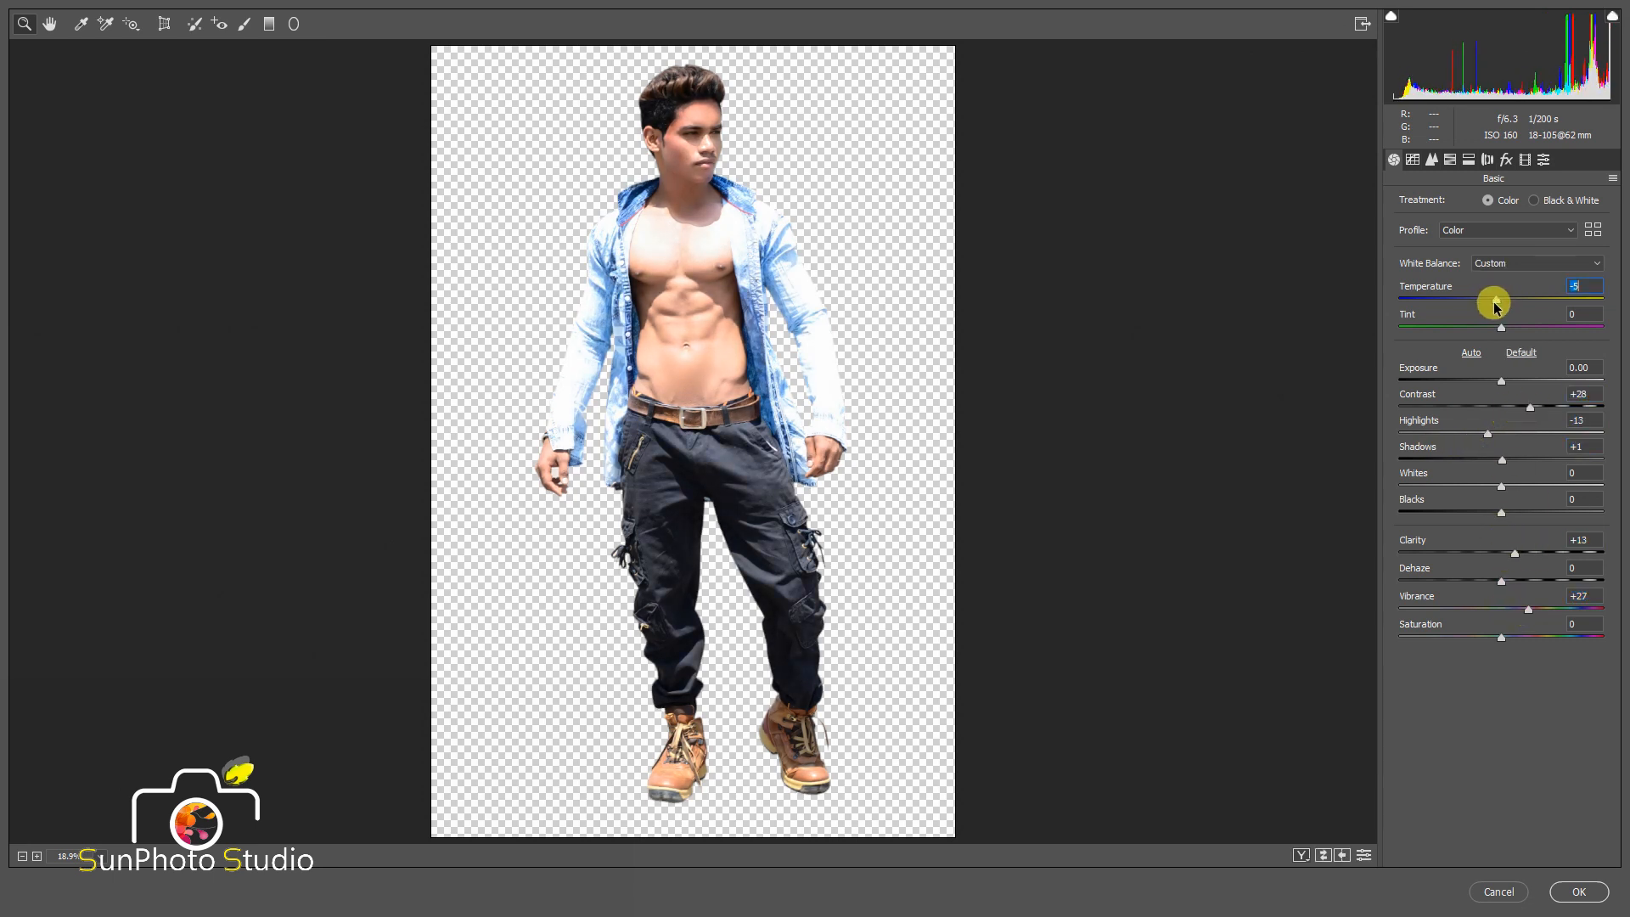
pyautogui.click(1550, 889)
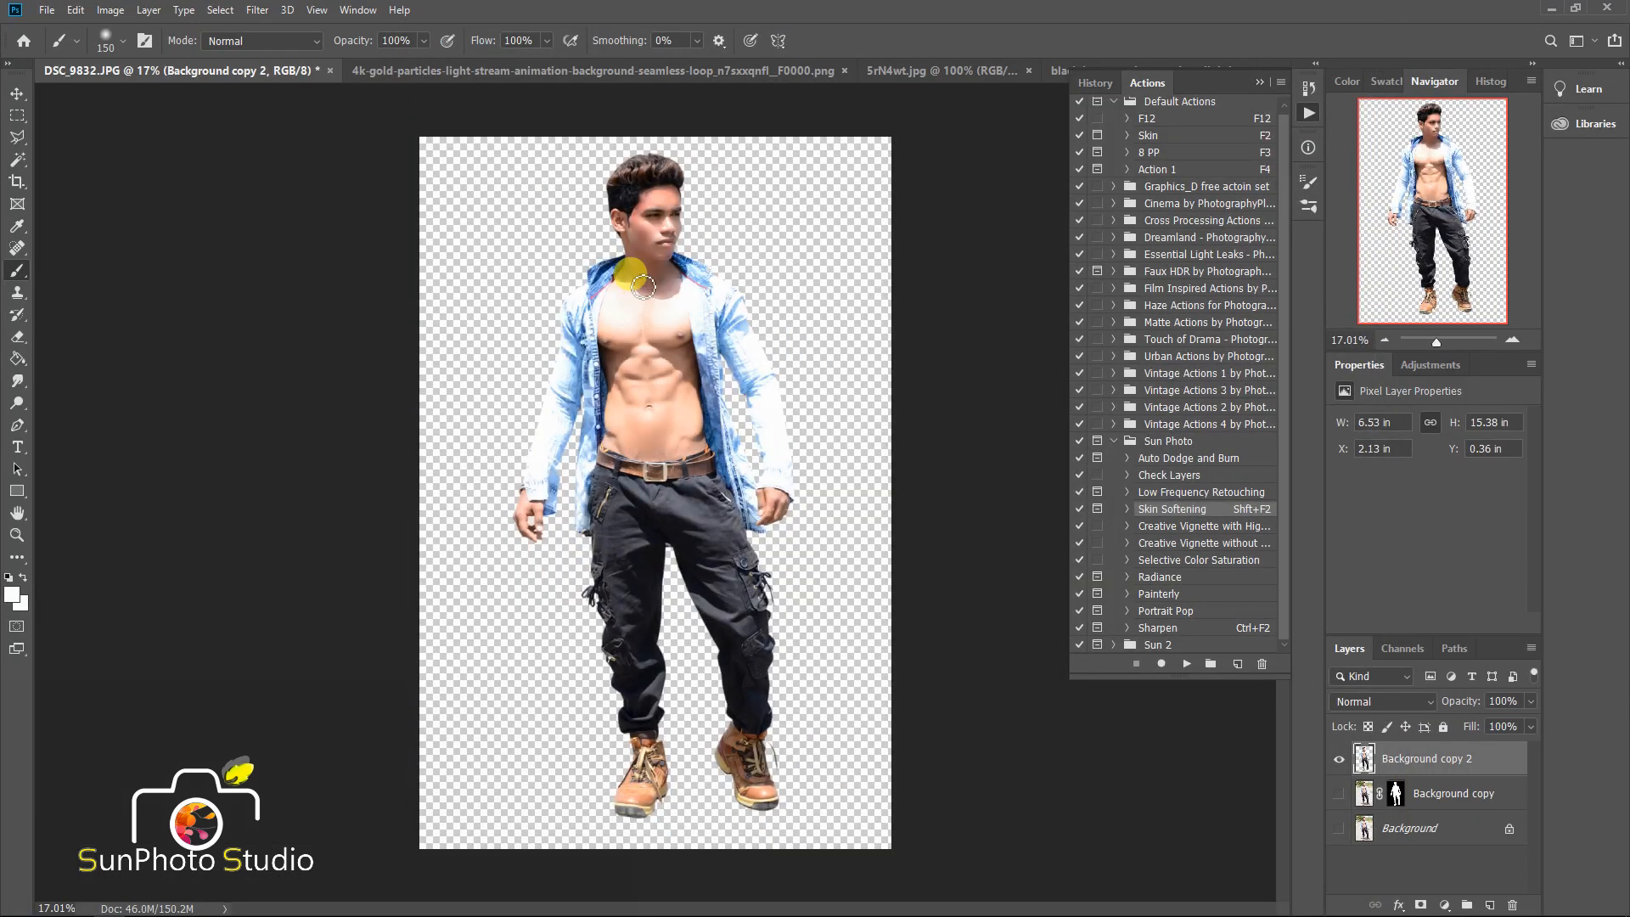
# - Bring the 5rN4wt.jpg boat sunset picture into the DSC_9832.JPG document as a new layer with the Move tool
pyautogui.scroll(2, 648, 277)
pyautogui.scroll(-3, 649, 278)
pyautogui.click(1260, 84)
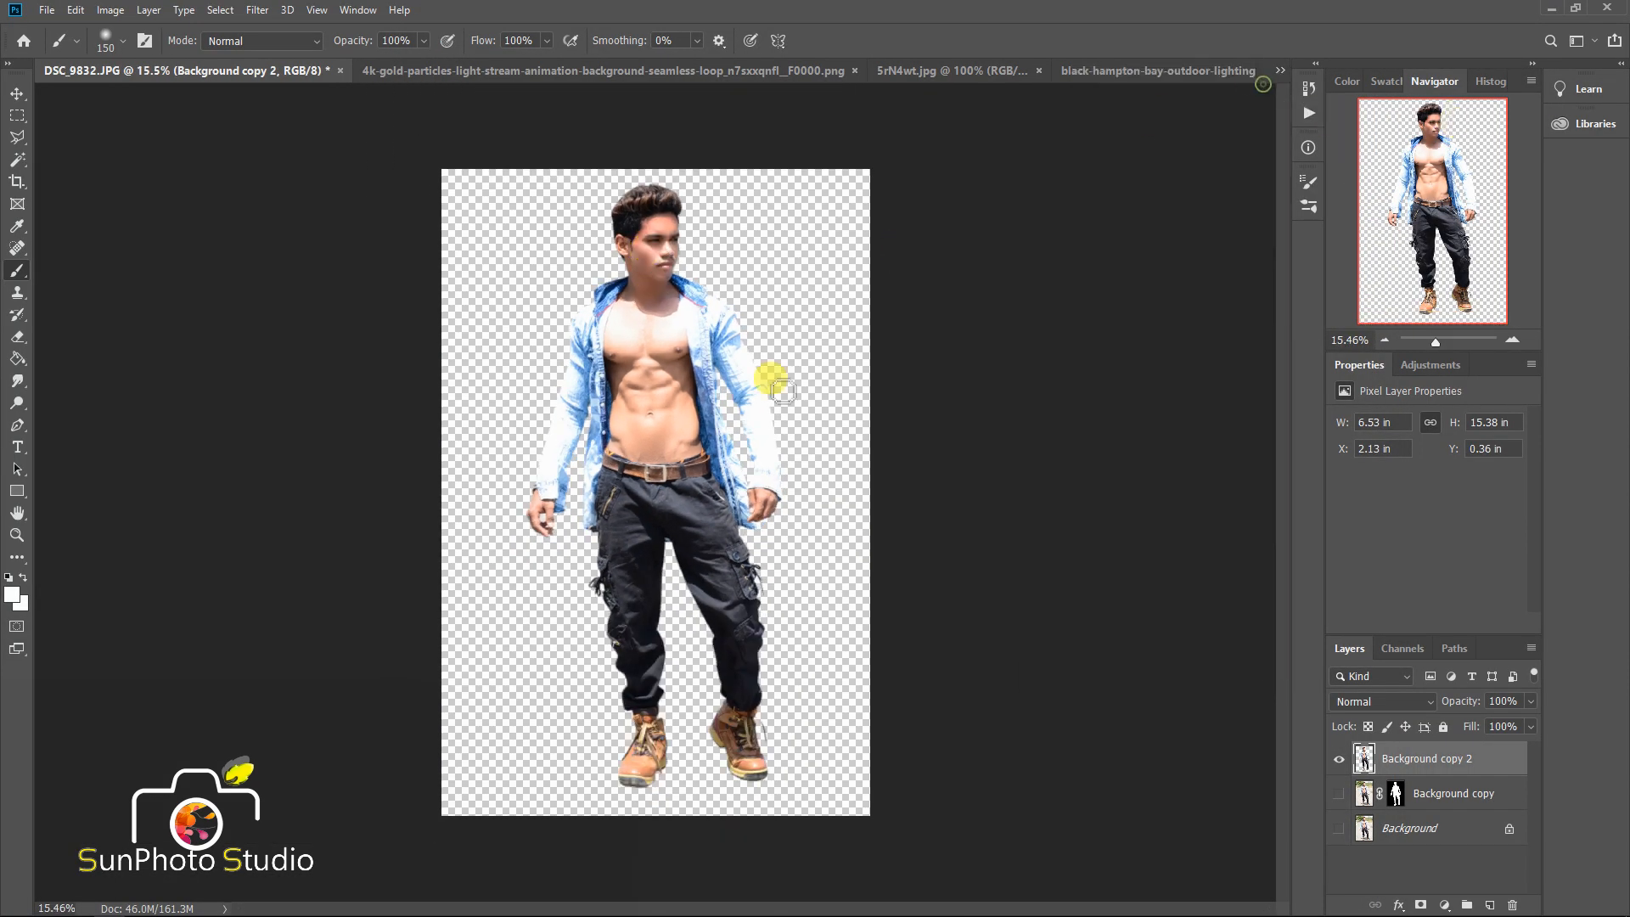
pyautogui.scroll(-1, 545, 274)
pyautogui.click(665, 73)
pyautogui.click(1139, 68)
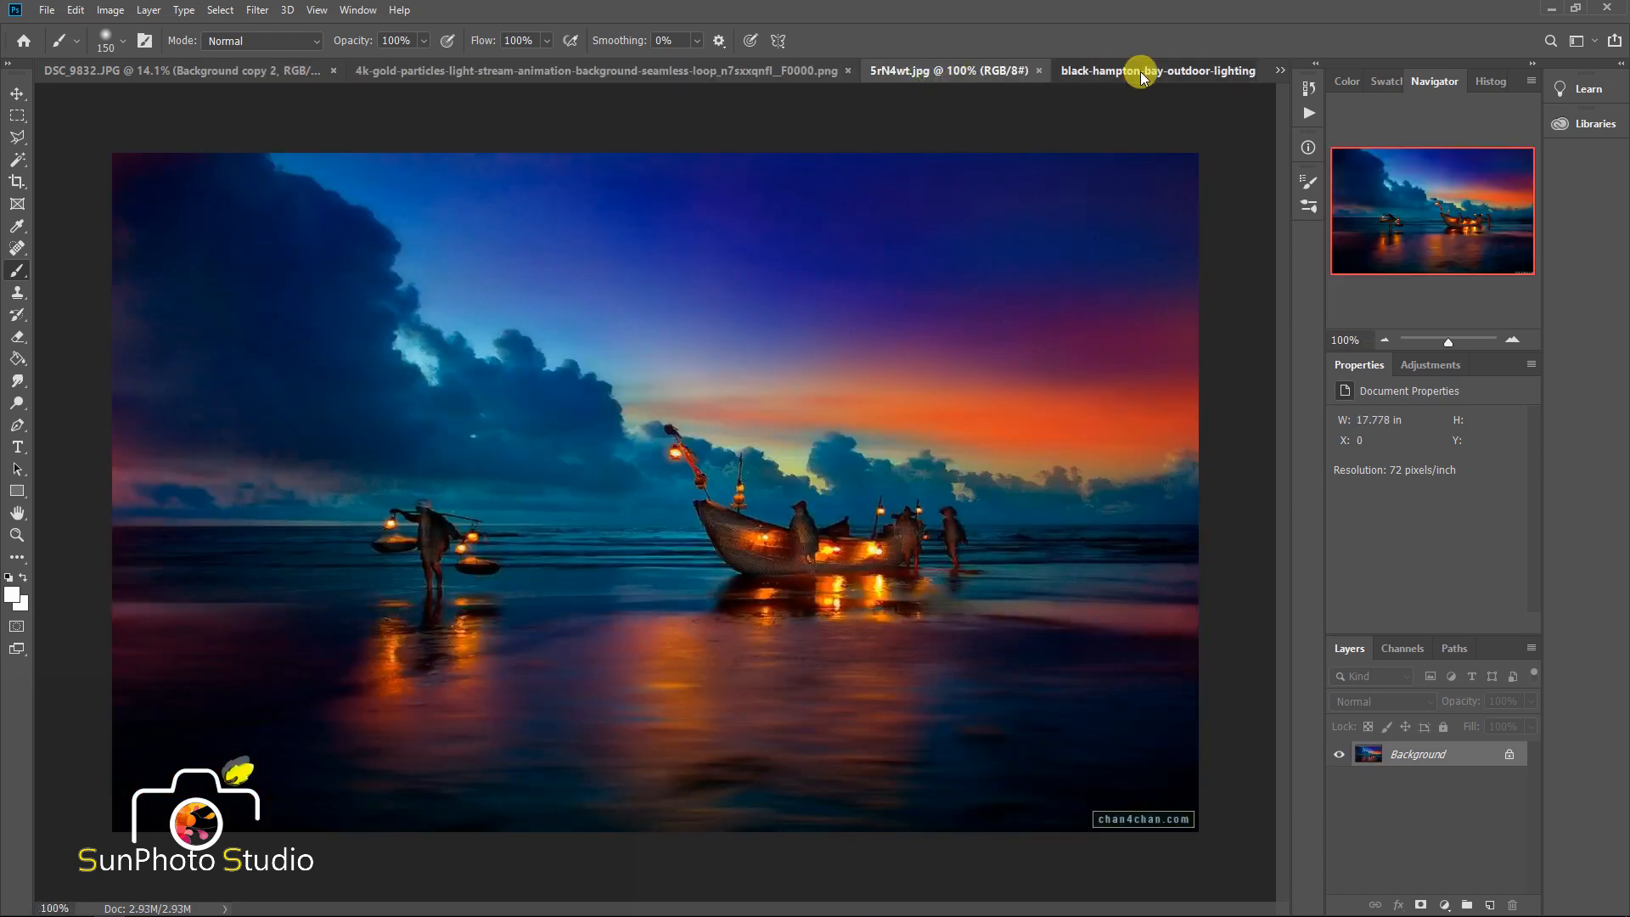
pyautogui.click(1139, 68)
pyautogui.click(611, 68)
pyautogui.click(17, 93)
pyautogui.moveTo(145, 120); pyautogui.dragTo(696, 440)
# - Extend the canvas to the right of the man with the Crop tool to make a wide landscape format
pyautogui.scroll(-4, 696, 440)
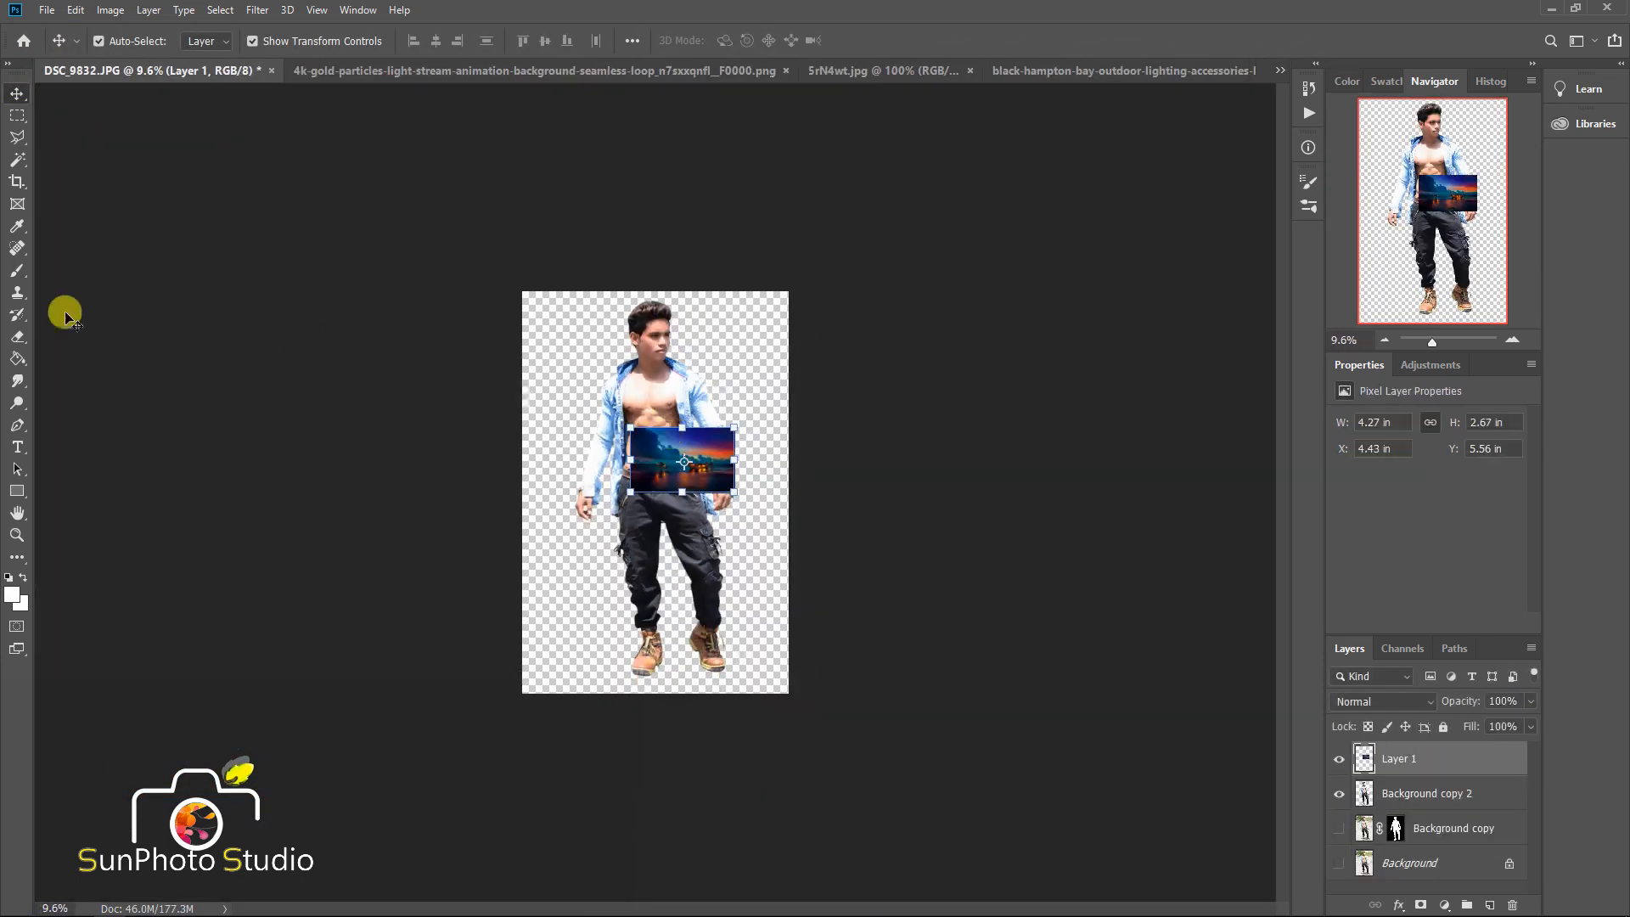
pyautogui.click(16, 185)
pyautogui.moveTo(788, 492); pyautogui.dragTo(986, 463)
pyautogui.press('Return')
pyautogui.click(17, 93)
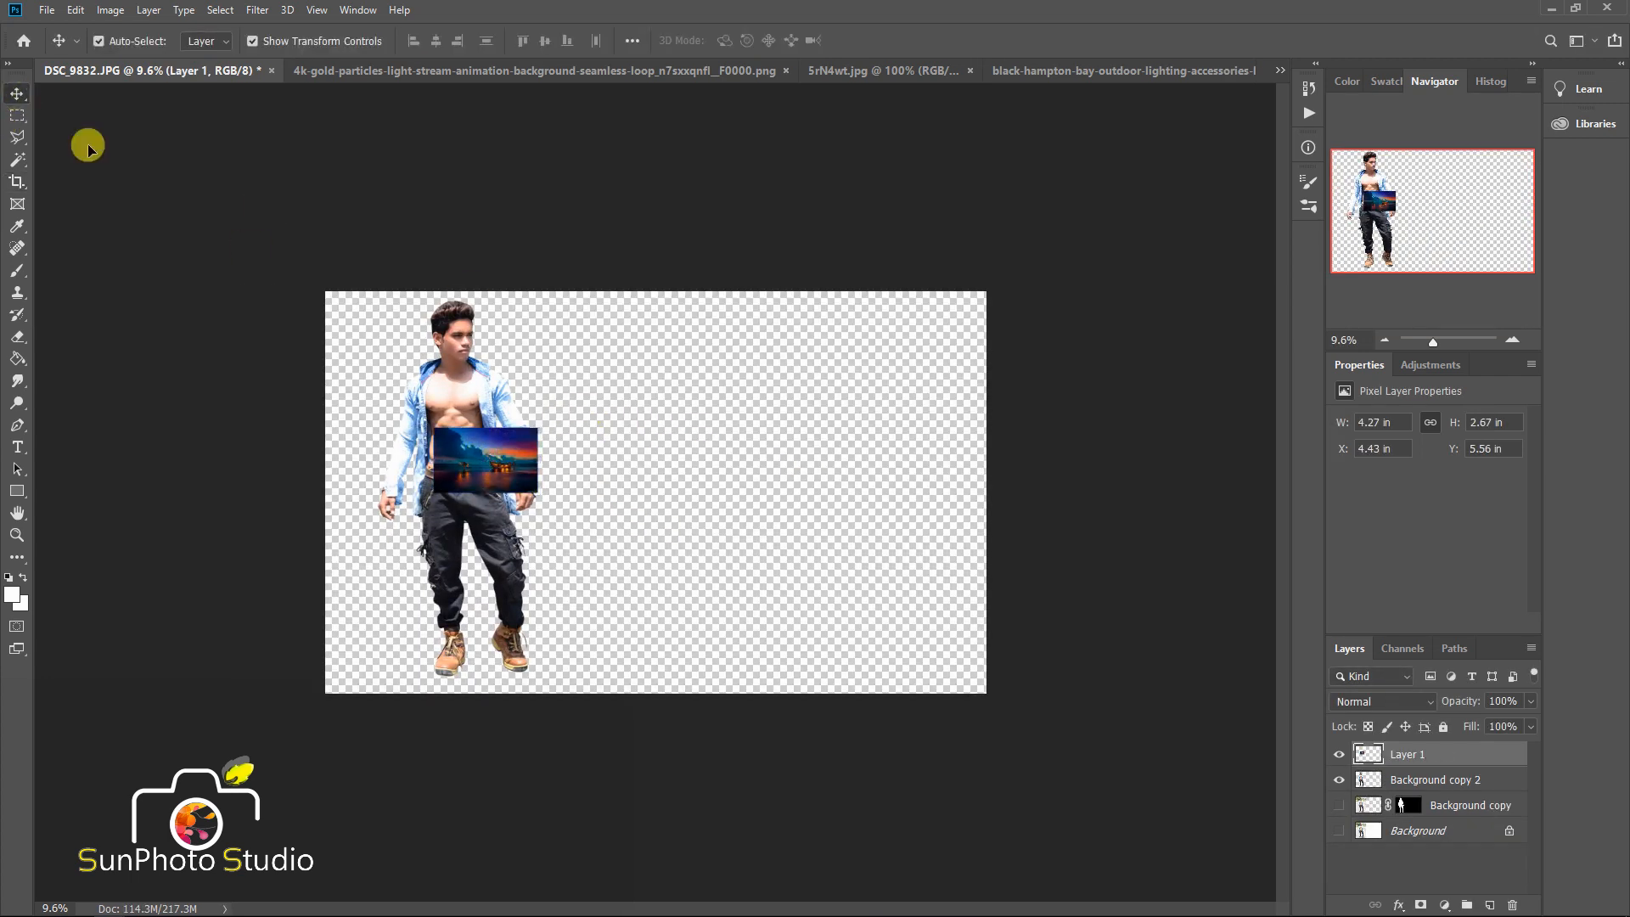
# - Enlarge the boat sunset layer to about 651% and reposition it so it fills the whole canvas
pyautogui.hotkey('ctrl', 't')
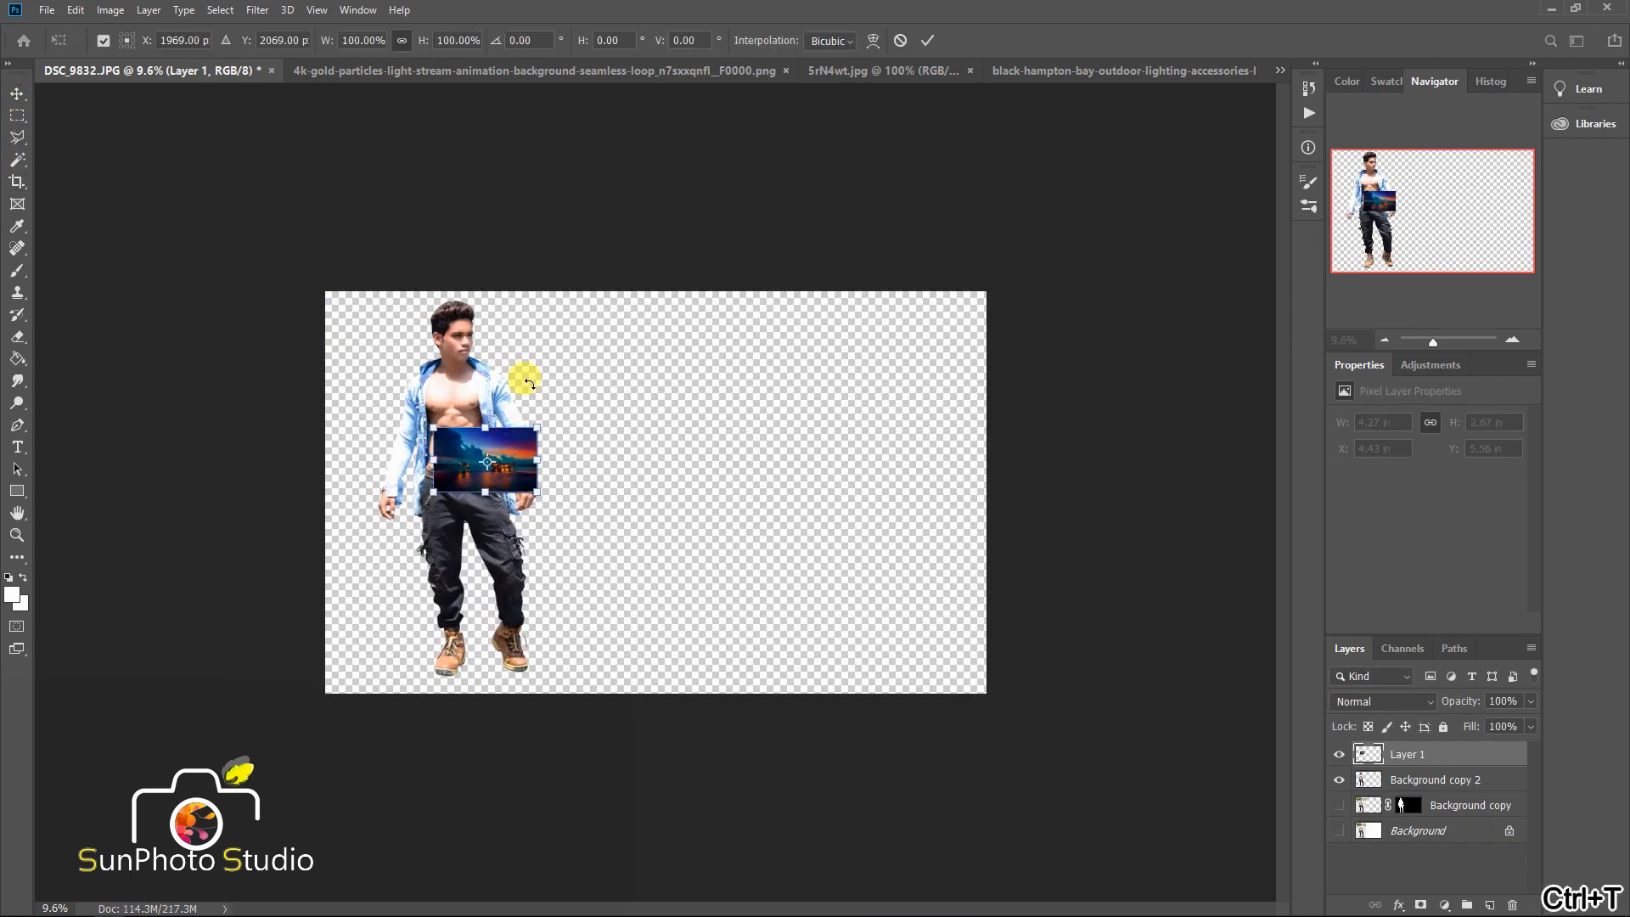
pyautogui.moveTo(420, 43); pyautogui.dragTo(848, 135)
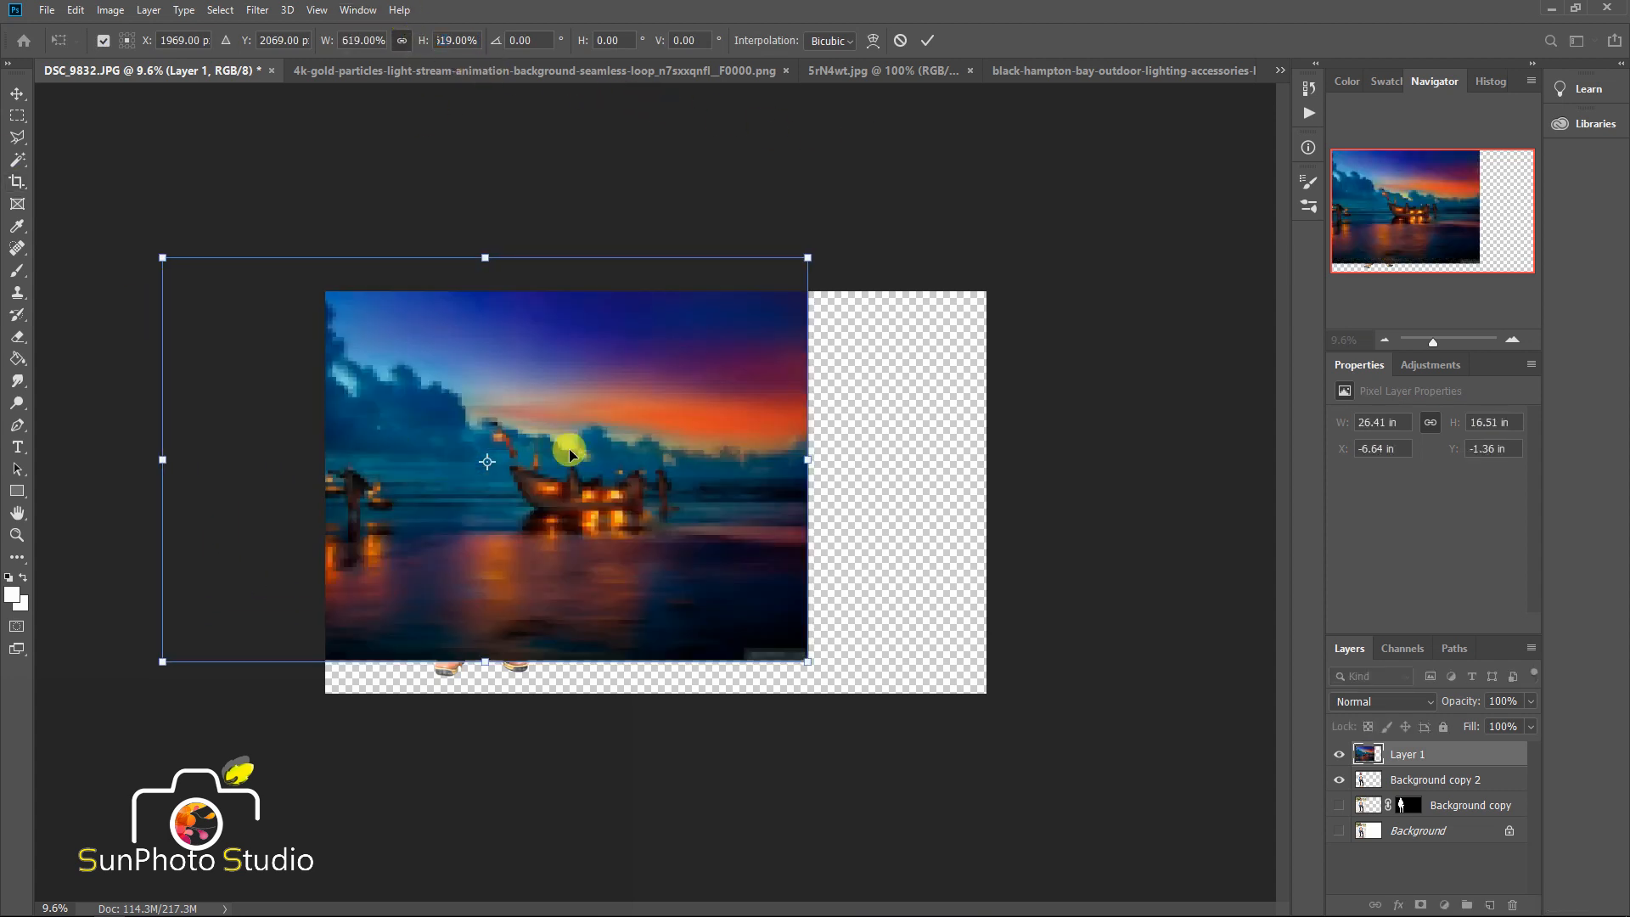
pyautogui.moveTo(571, 454); pyautogui.dragTo(771, 476)
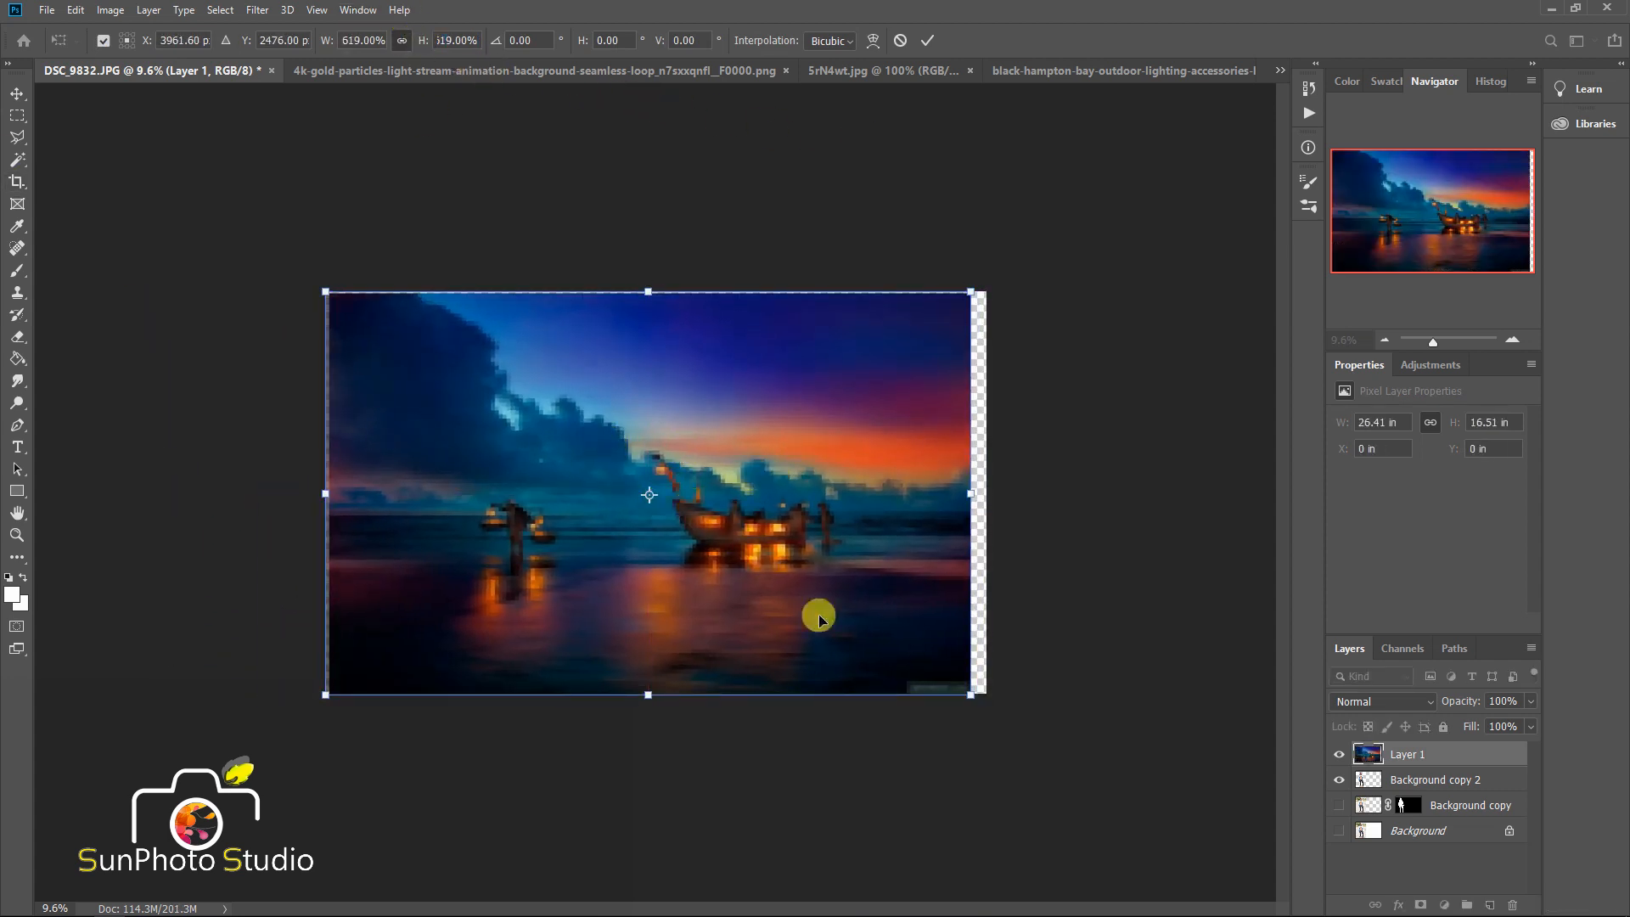
pyautogui.moveTo(969, 694); pyautogui.dragTo(991, 723)
pyautogui.moveTo(919, 619); pyautogui.dragTo(909, 607)
pyautogui.press('Return')
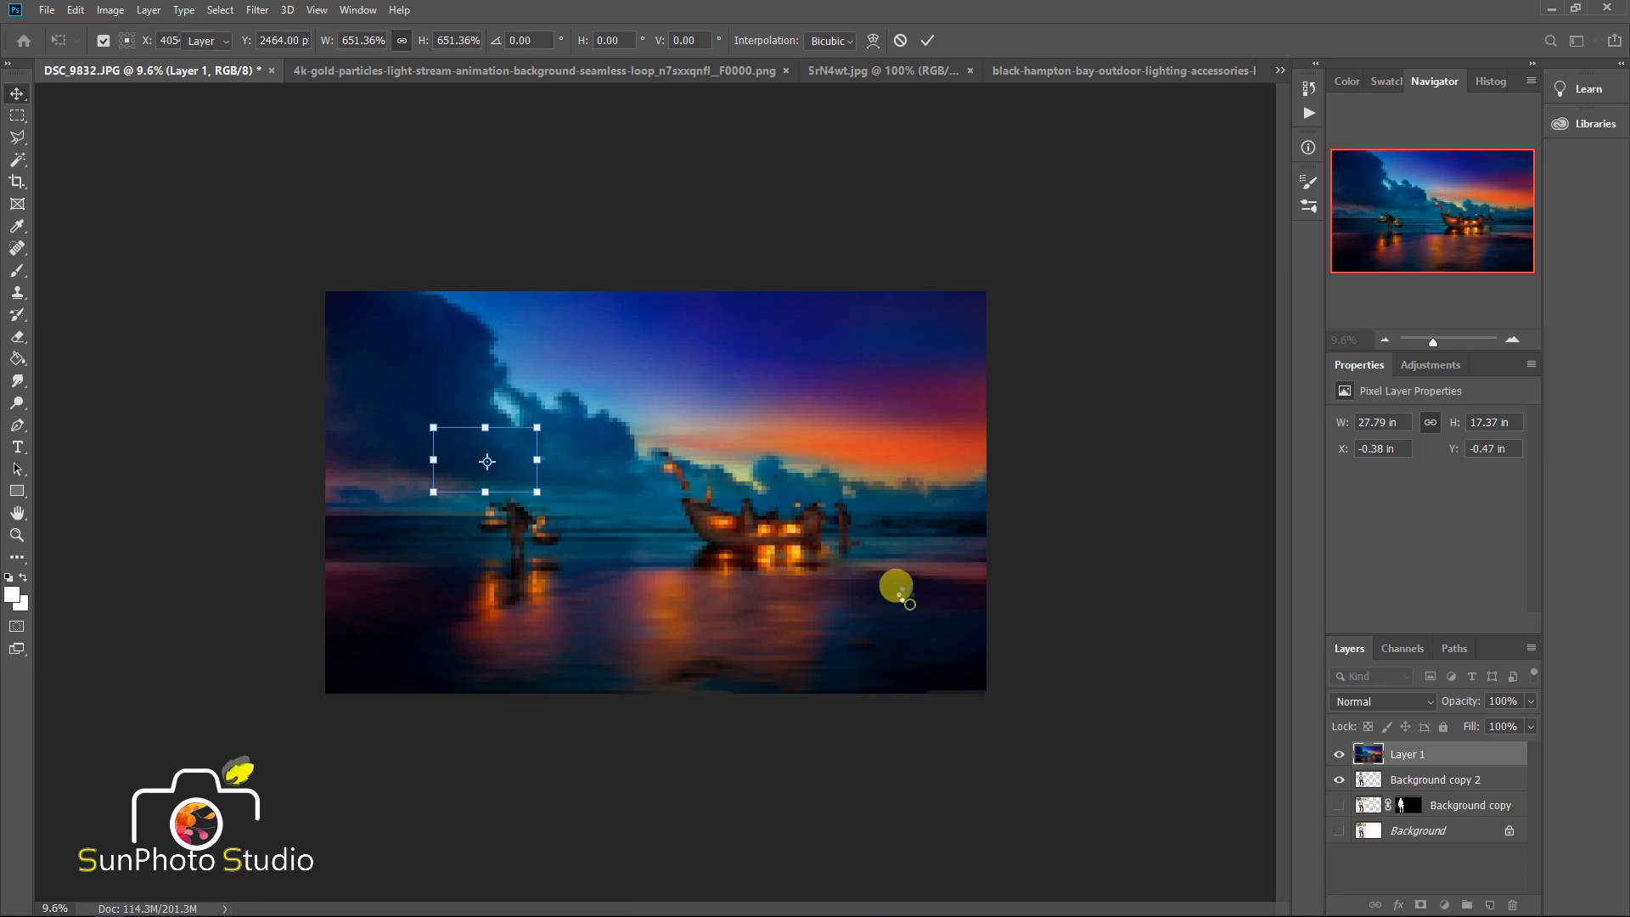
# - Move the boat sunset layer below Background copy 2 and Background copy in the layer stack
pyautogui.scroll(2, 569, 436)
pyautogui.scroll(-2, 569, 435)
pyautogui.moveTo(1426, 756); pyautogui.dragTo(1445, 807)
# - Scale Background copy 2 and Background copy together to about 70% and place the man beside the boat, near the canvas centre
pyautogui.click(1405, 754)
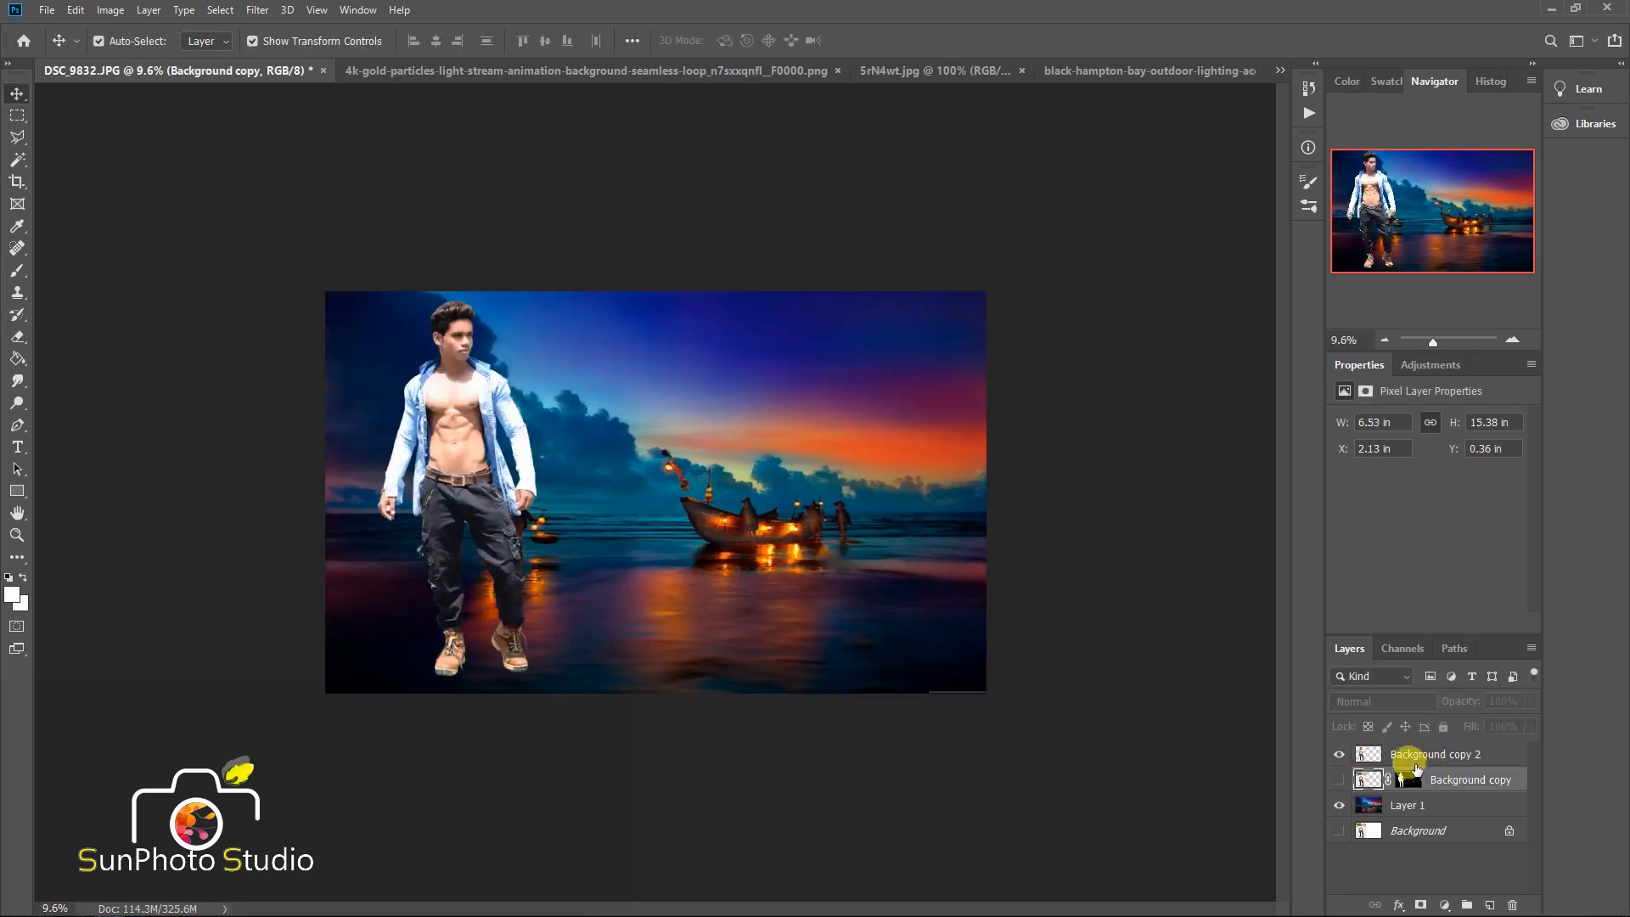
pyautogui.hotkey('ctrl', 't')
pyautogui.moveTo(592, 287); pyautogui.dragTo(710, 447)
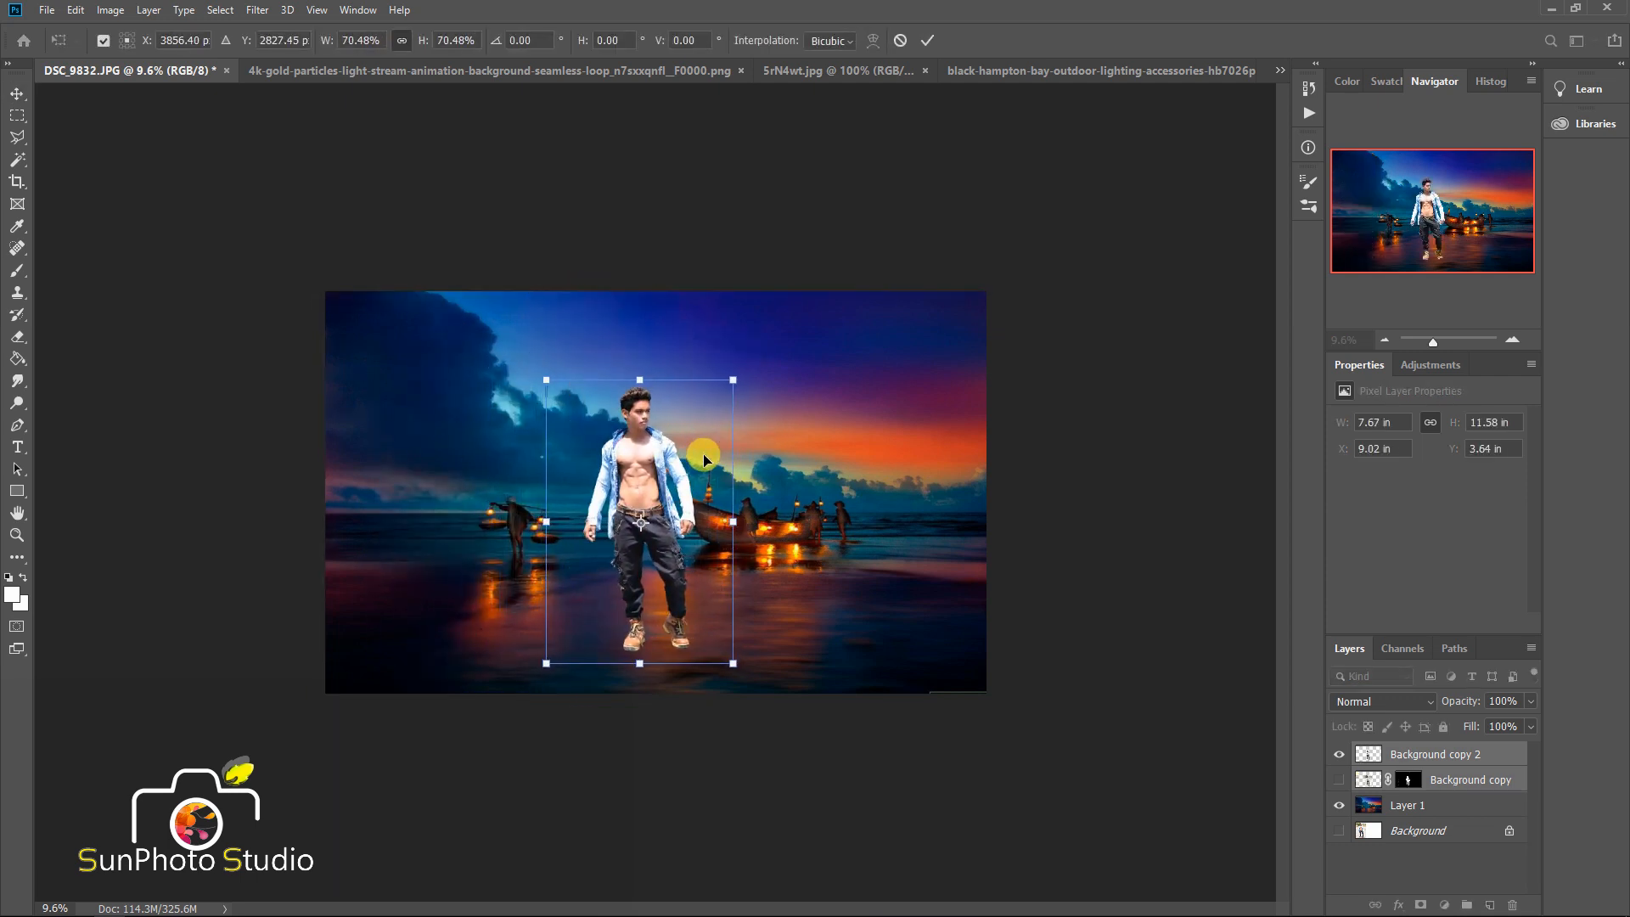
pyautogui.press('Return')
# - Examine the man's cut-out legs and shoes with the Background copy layer shown and hidden
pyautogui.scroll(2, 1031, 564)
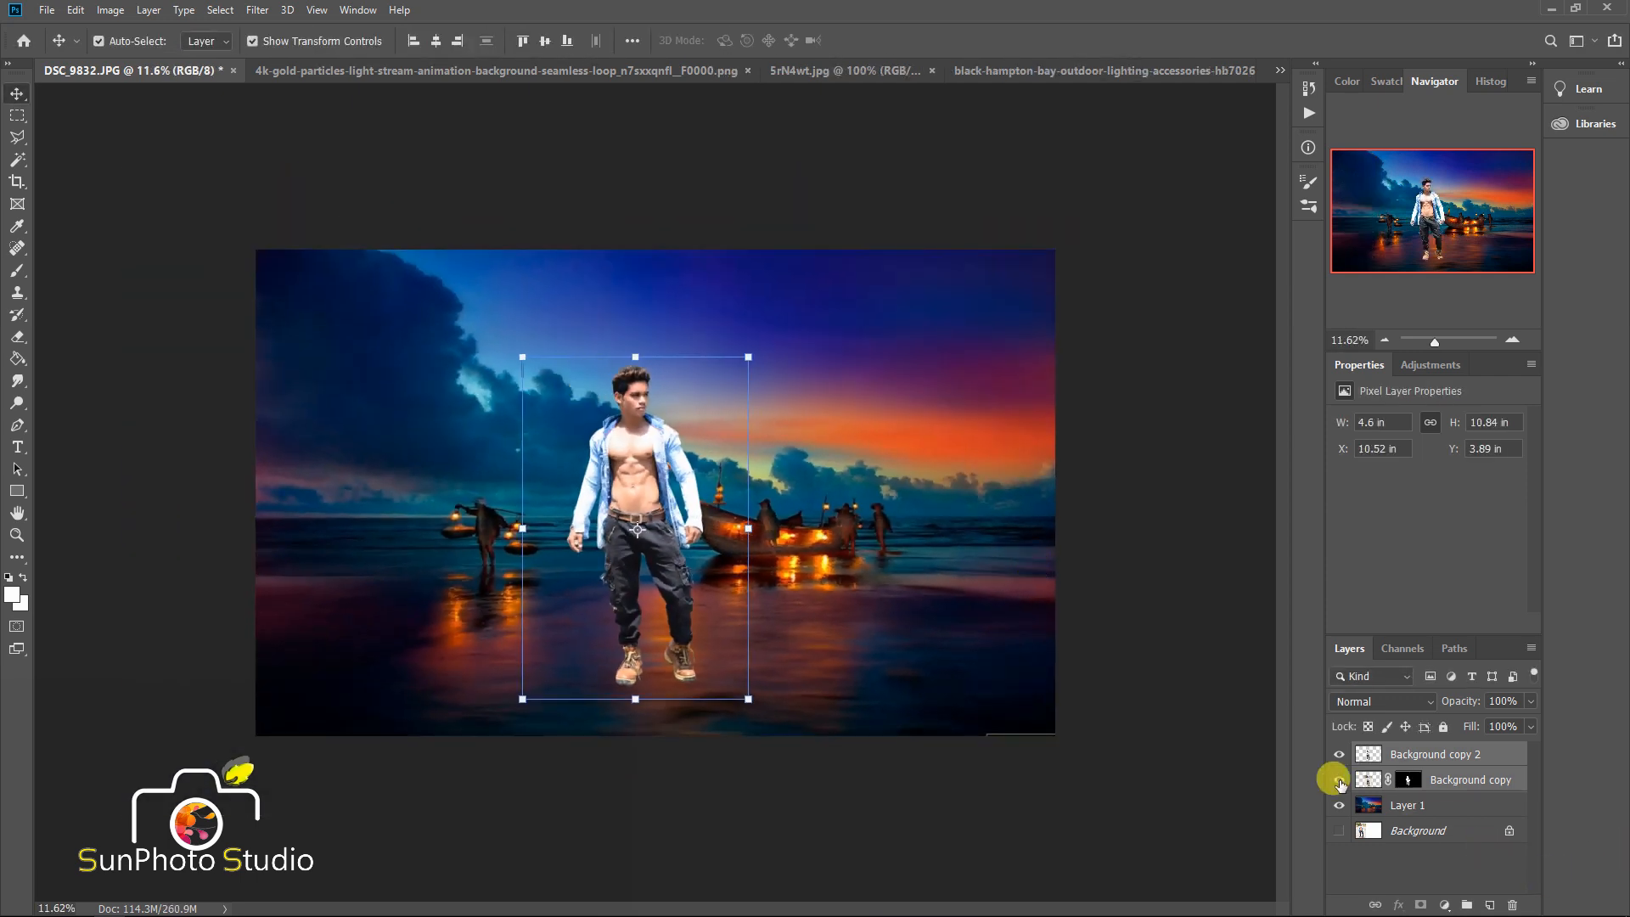
pyautogui.click(1448, 783)
pyautogui.click(1410, 779)
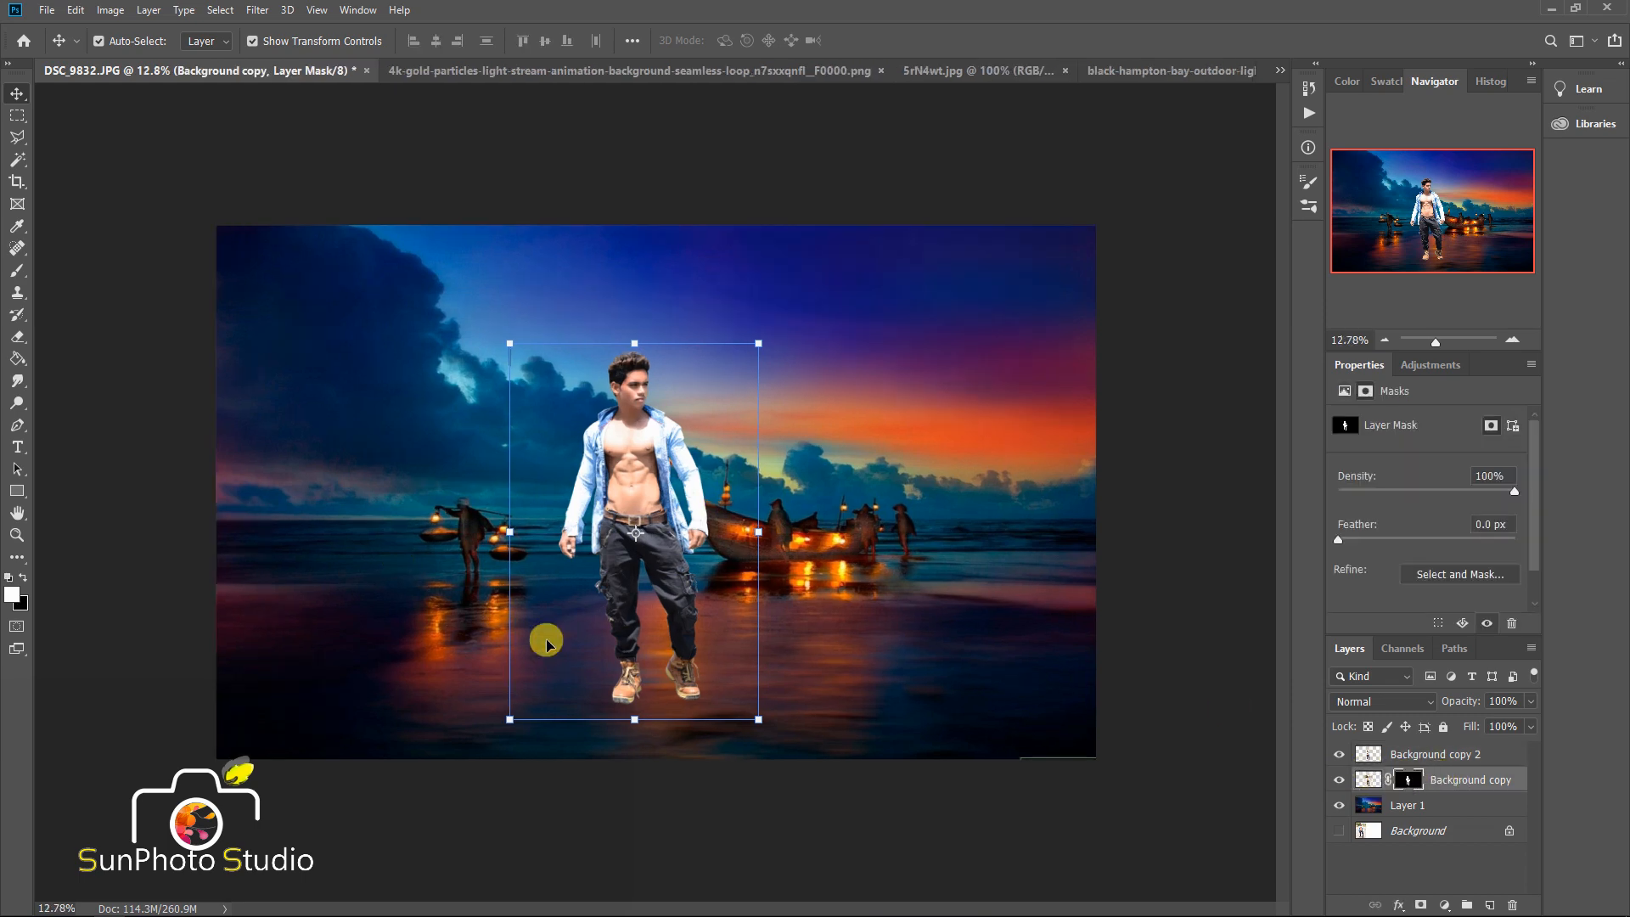
pyautogui.scroll(6, 594, 662)
pyautogui.click(1339, 780)
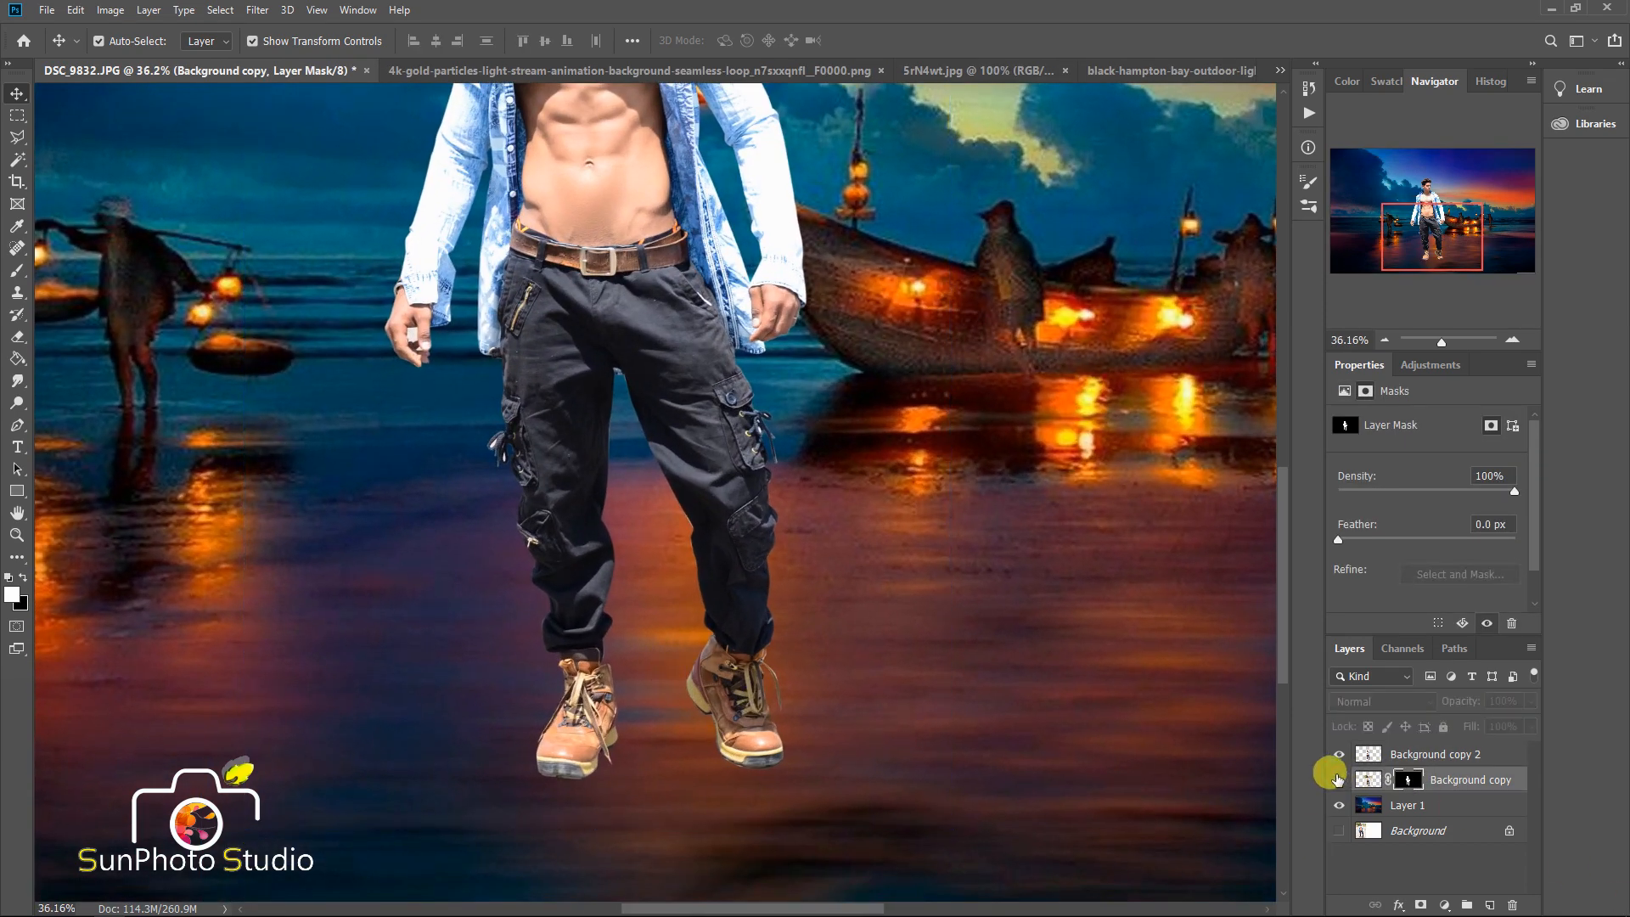
pyautogui.scroll(-4, 1087, 683)
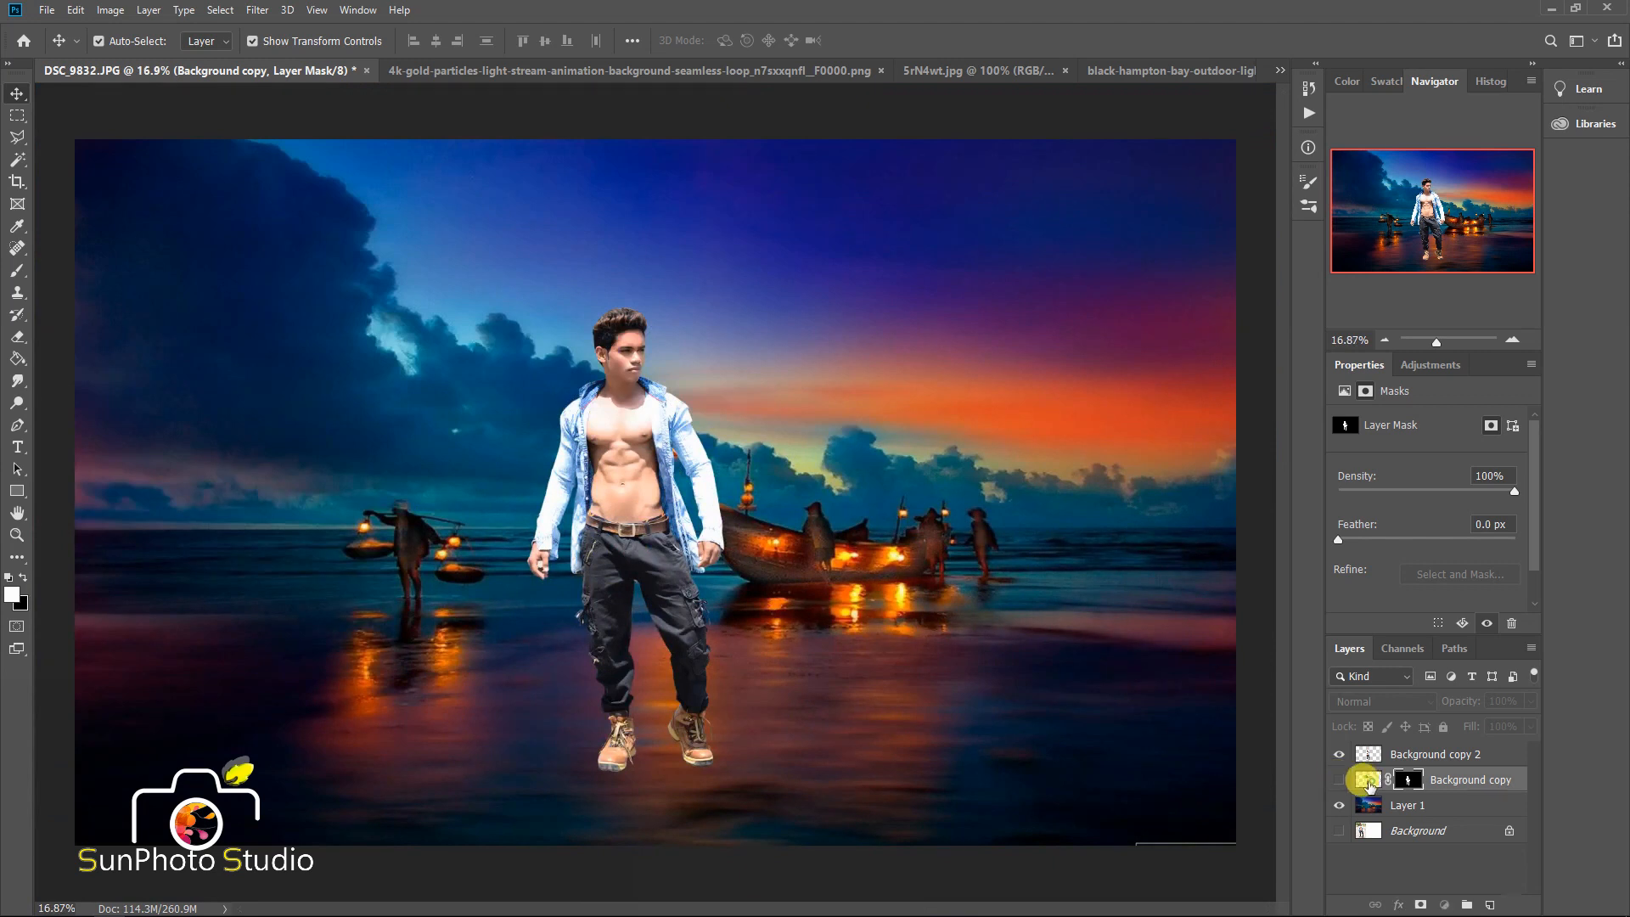
# - Select the Background copy 2 layer and duplicate it
pyautogui.click(1369, 780)
pyautogui.click(1367, 754)
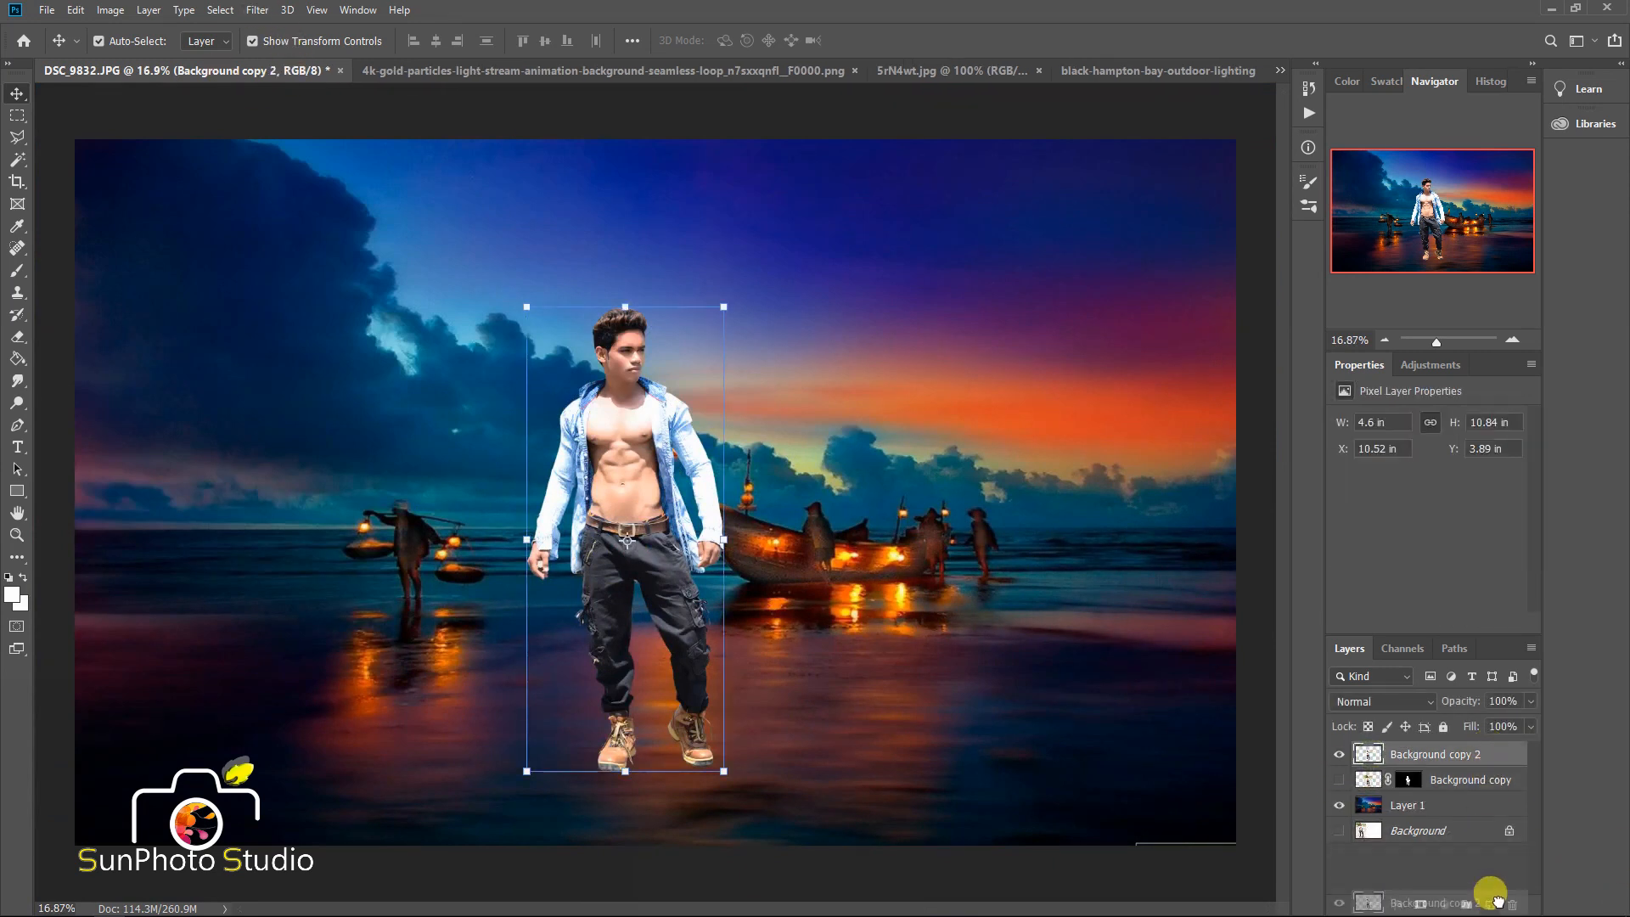
pyautogui.hotkey('ctrl', 'j')
# - Apply the Camera Raw filter to the duplicated layer with Vibrance +87, strongly raised Clarity and strongly lowered Whites
pyautogui.click(257, 9)
pyautogui.click(432, 155)
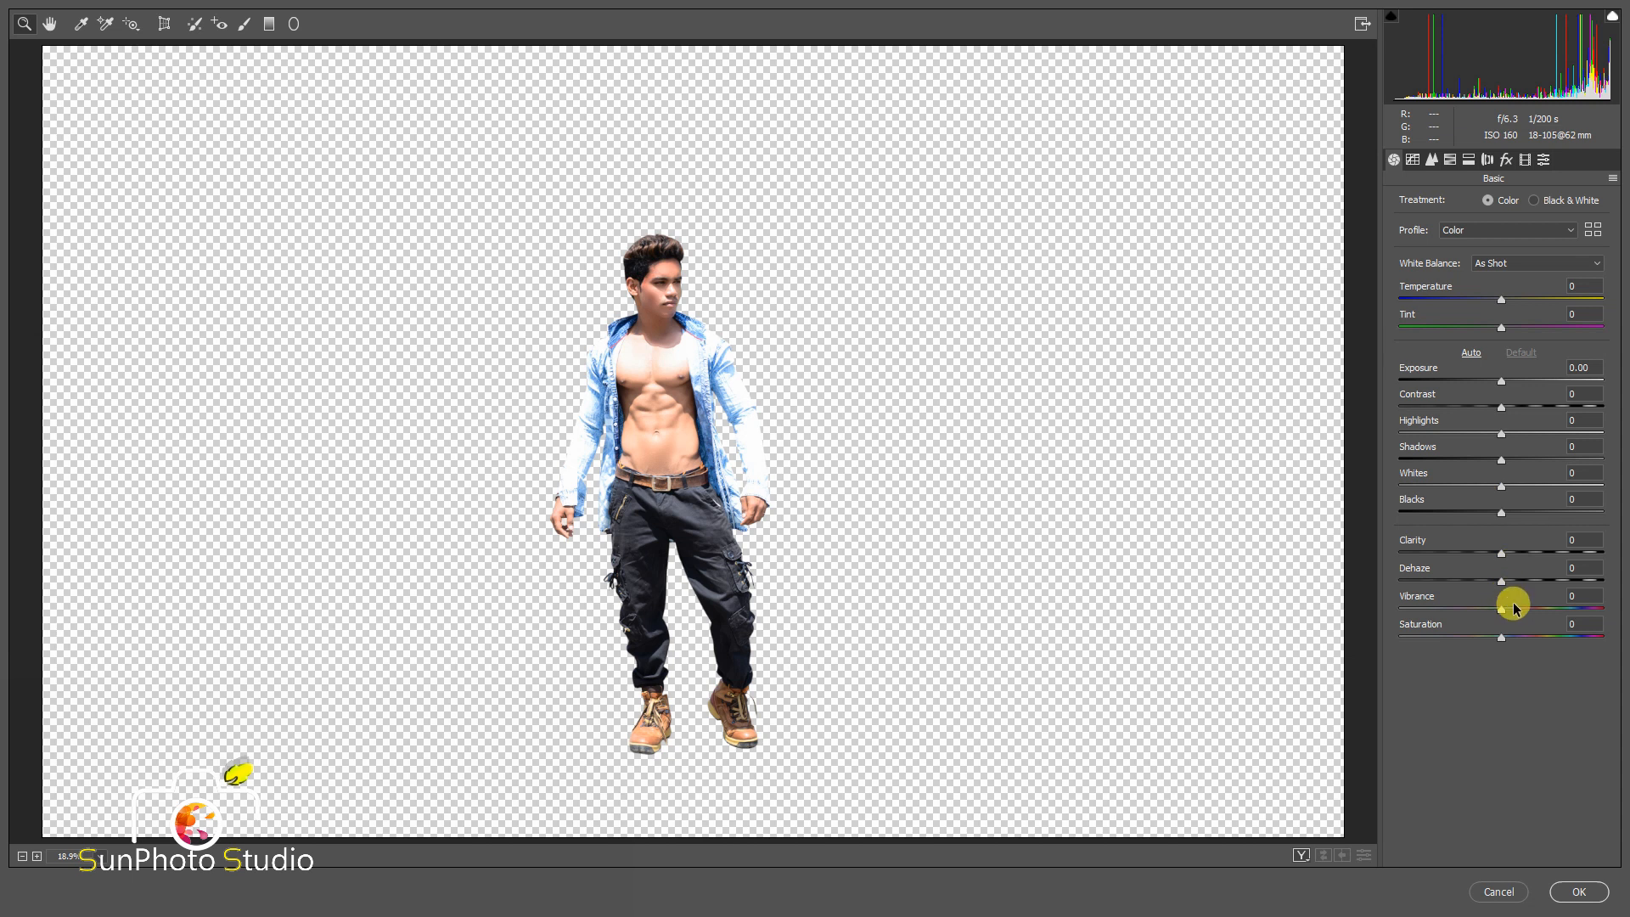
pyautogui.moveTo(1514, 605); pyautogui.dragTo(1587, 607)
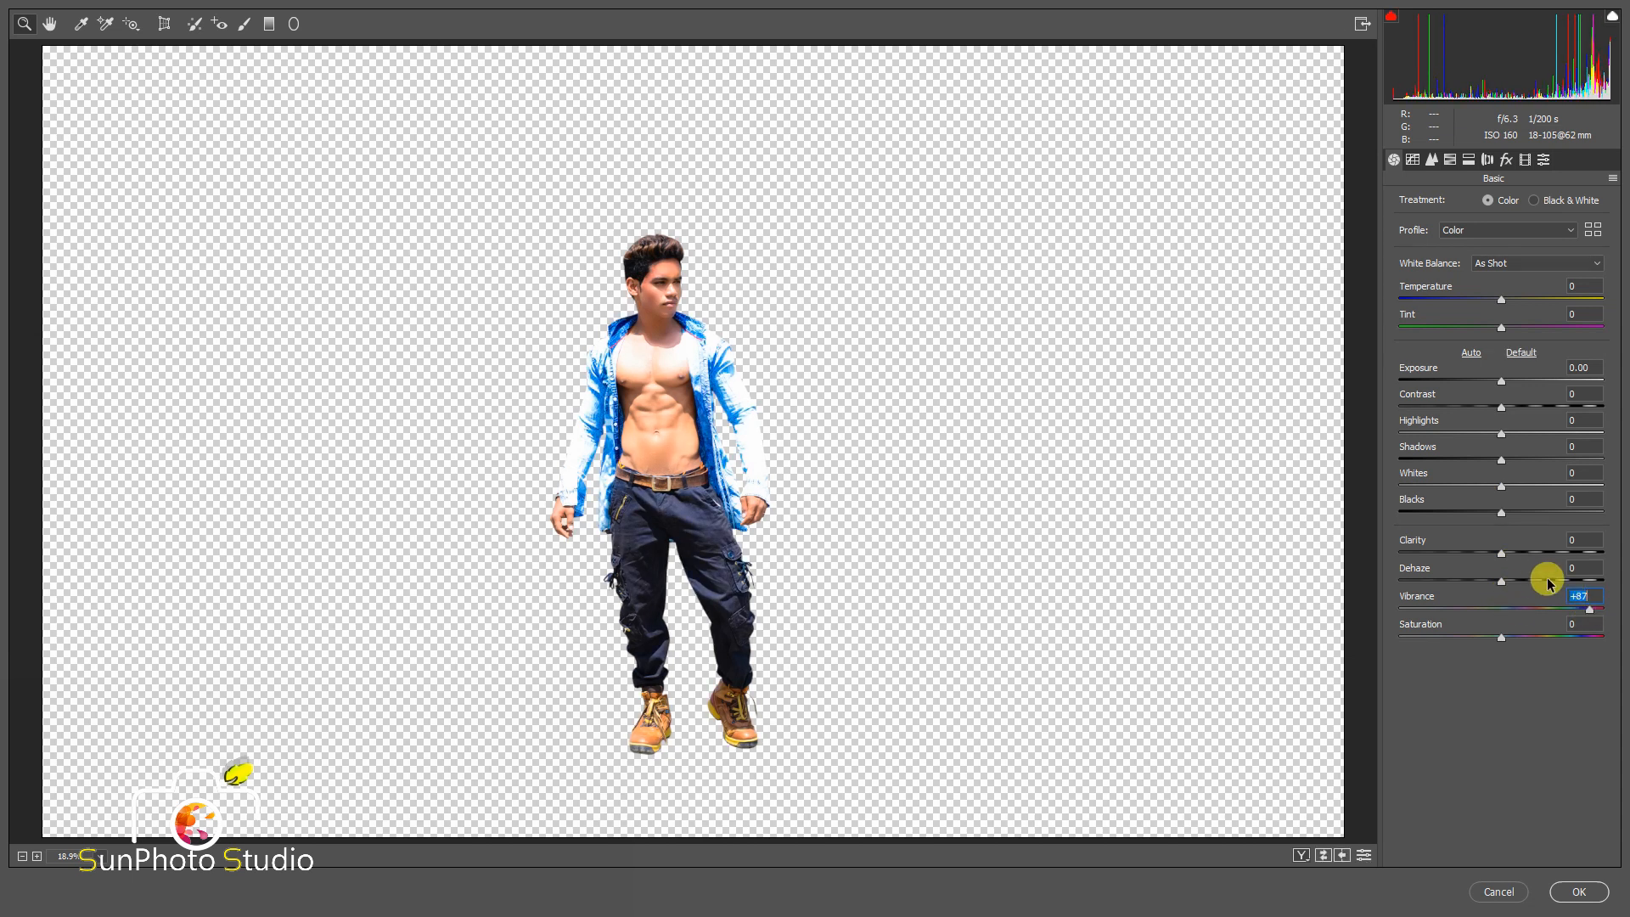
pyautogui.moveTo(1519, 555); pyautogui.dragTo(1569, 557)
pyautogui.moveTo(1501, 487); pyautogui.dragTo(1414, 491)
pyautogui.click(1578, 893)
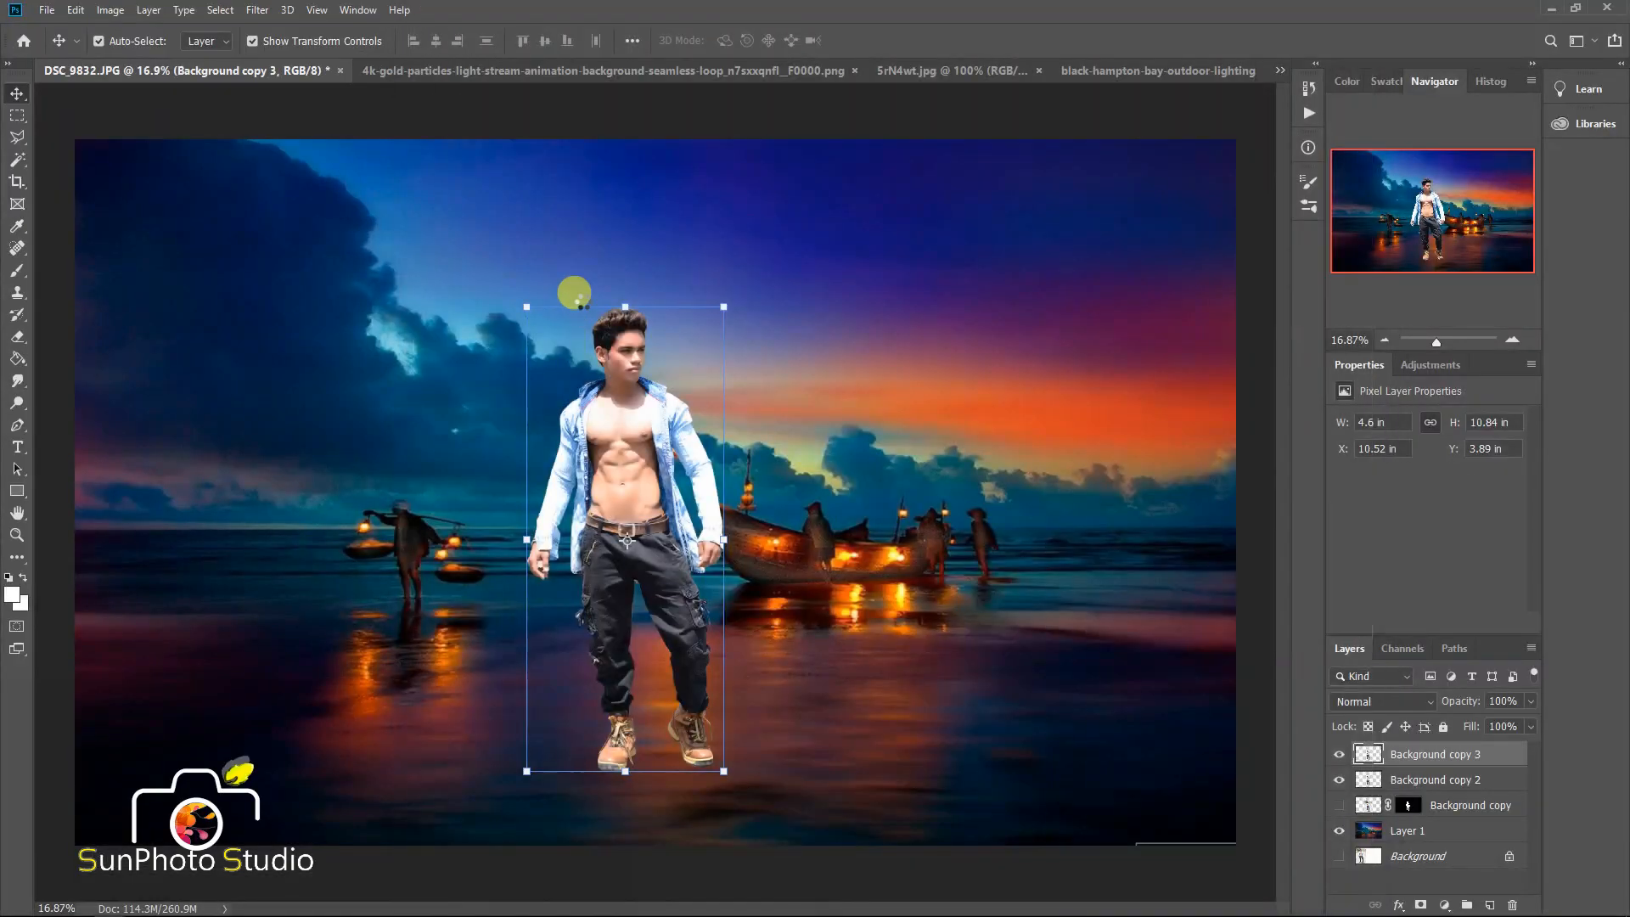
pyautogui.click(17, 270)
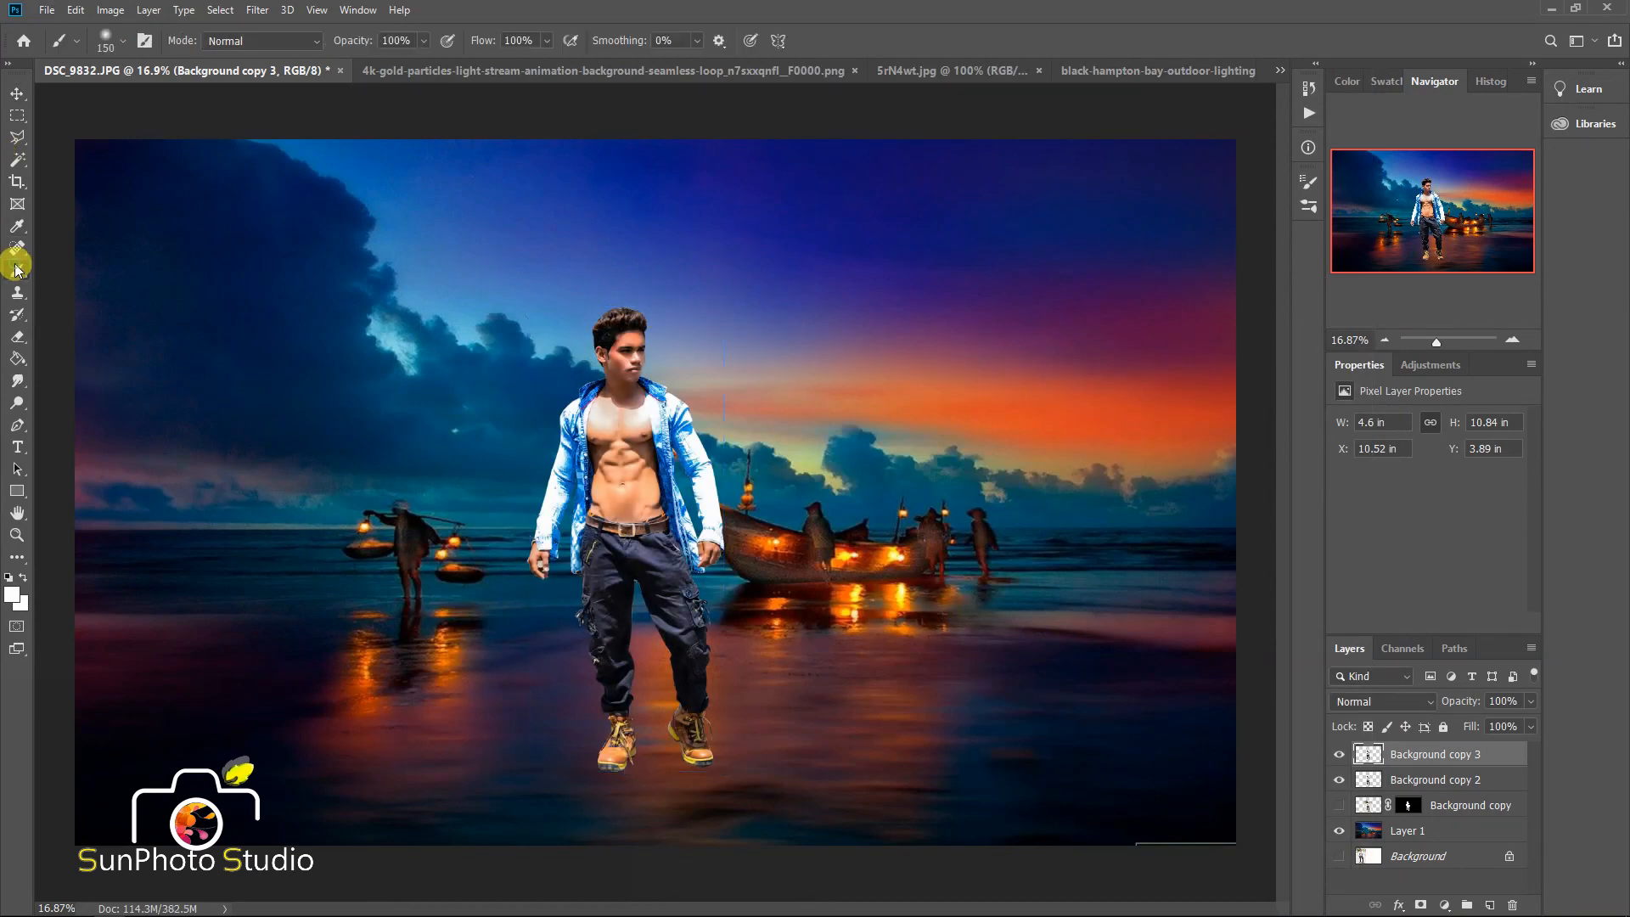
pyautogui.scroll(5, 649, 339)
pyautogui.press('[')
pyautogui.press('[')
pyautogui.moveTo(557, 289); pyautogui.dragTo(537, 303)
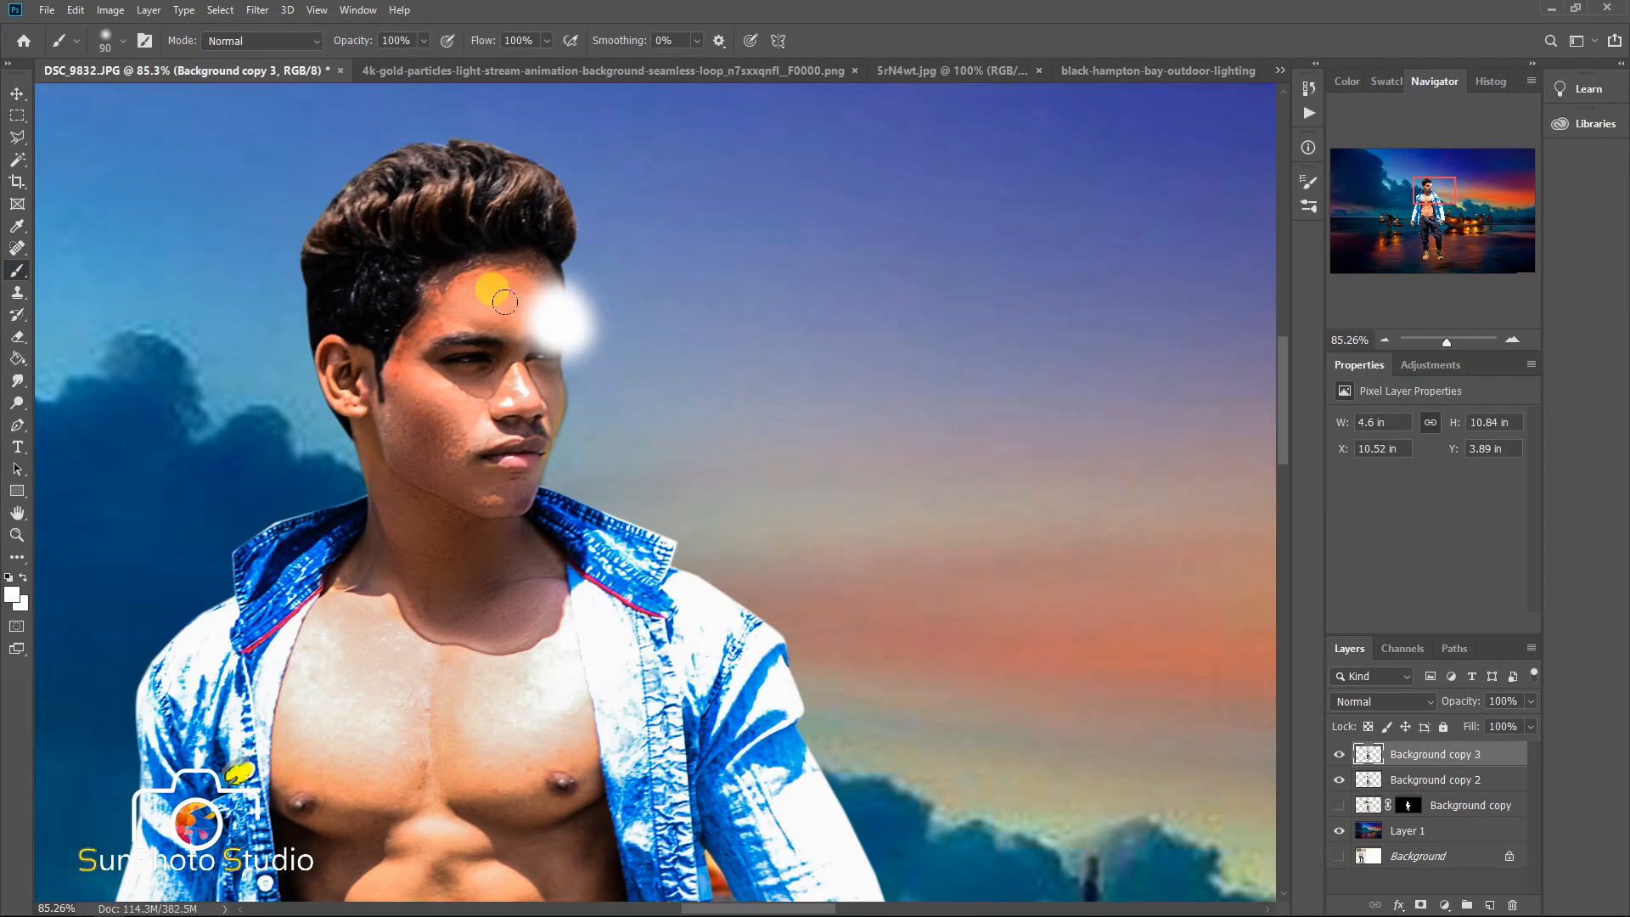
pyautogui.hotkey('ctrl', 'z')
# - Erase Background copy 3 over the man's face with a soft eraser at 94% opacity to reveal the softer skin tones beneath
pyautogui.click(17, 343)
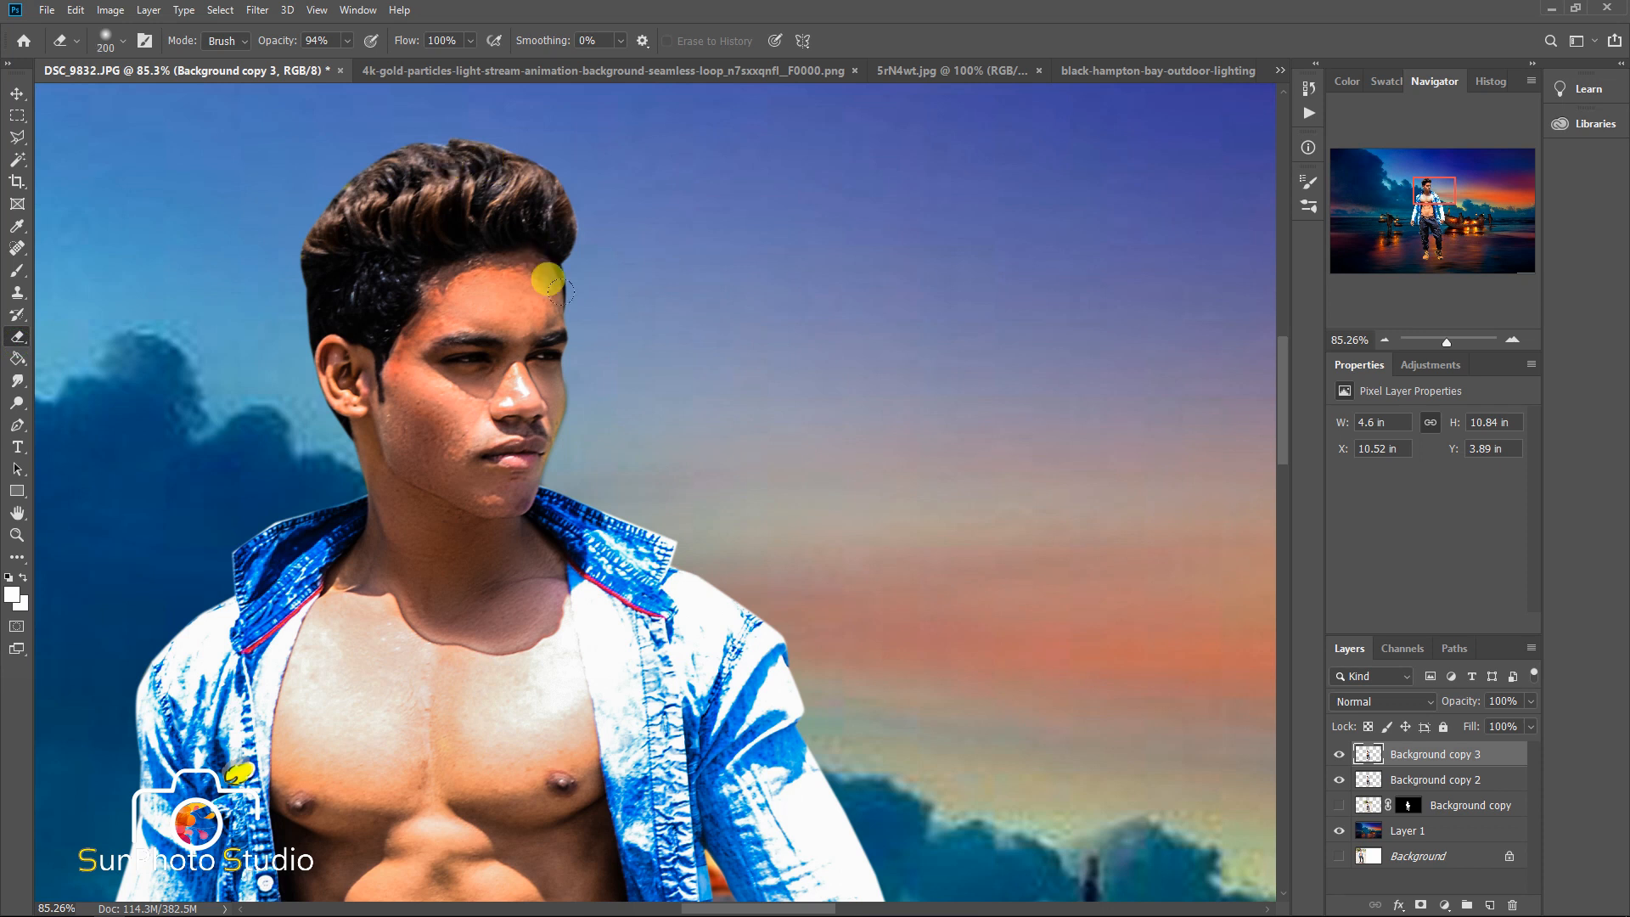
pyautogui.press('[')
pyautogui.press('[')
pyautogui.press('[')
pyautogui.press('[')
pyautogui.press('[')
pyautogui.press('[')
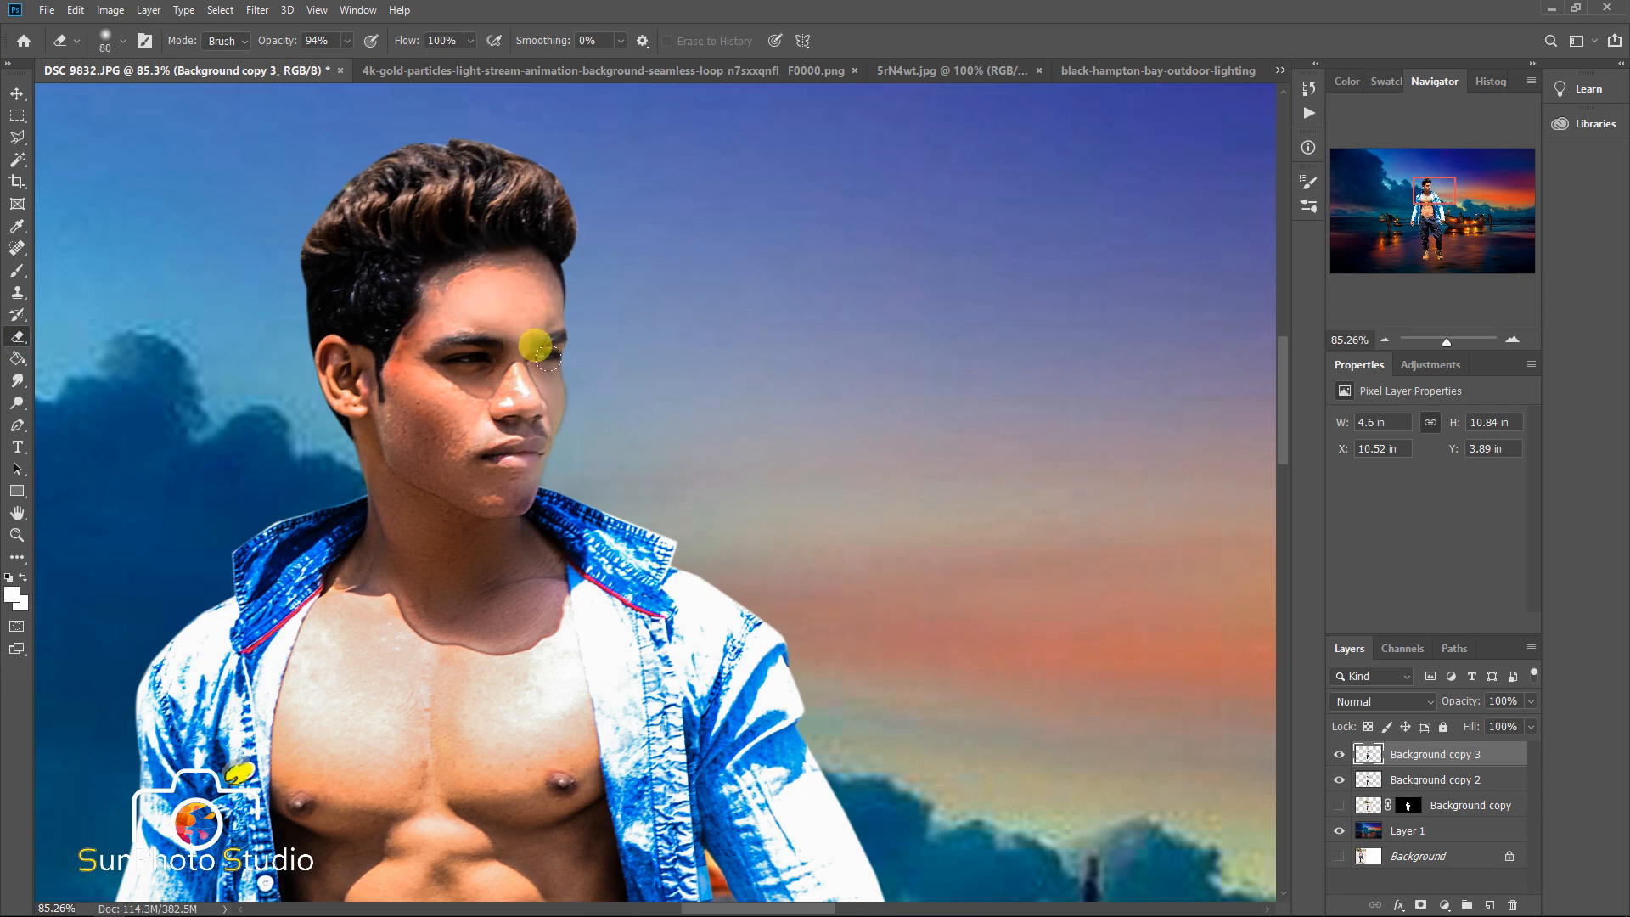
pyautogui.press(']')
pyautogui.press(']')
pyautogui.press(']')
pyautogui.press(']')
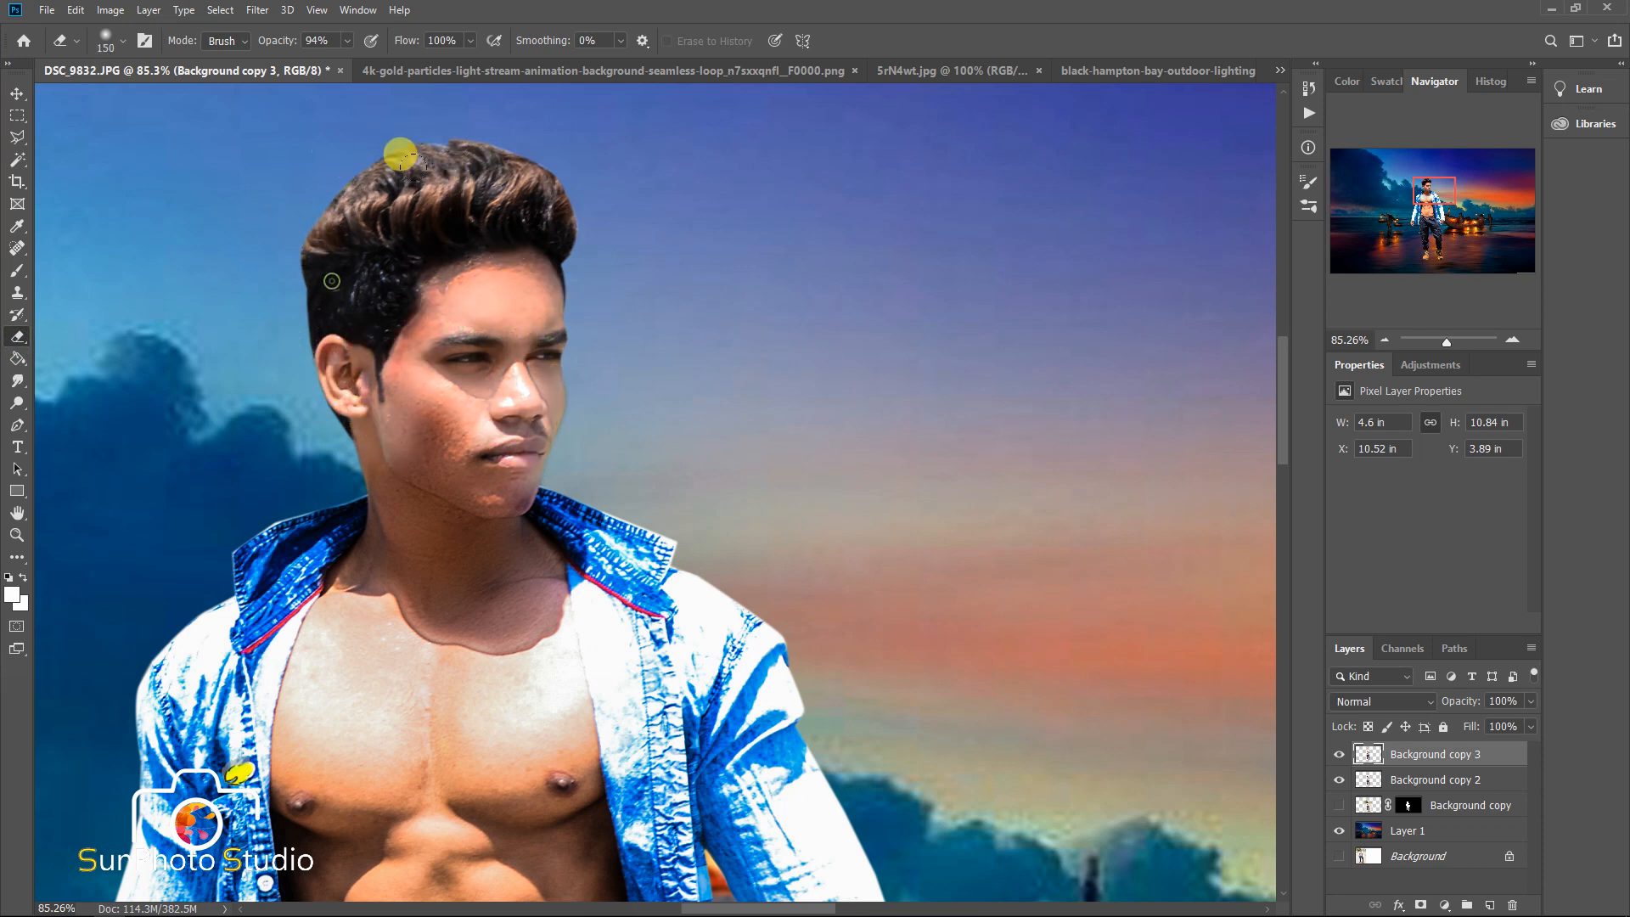
# - Erase Background copy 3 over the man's neck and chest so the original skin tones show through
pyautogui.scroll(-3, 442, 408)
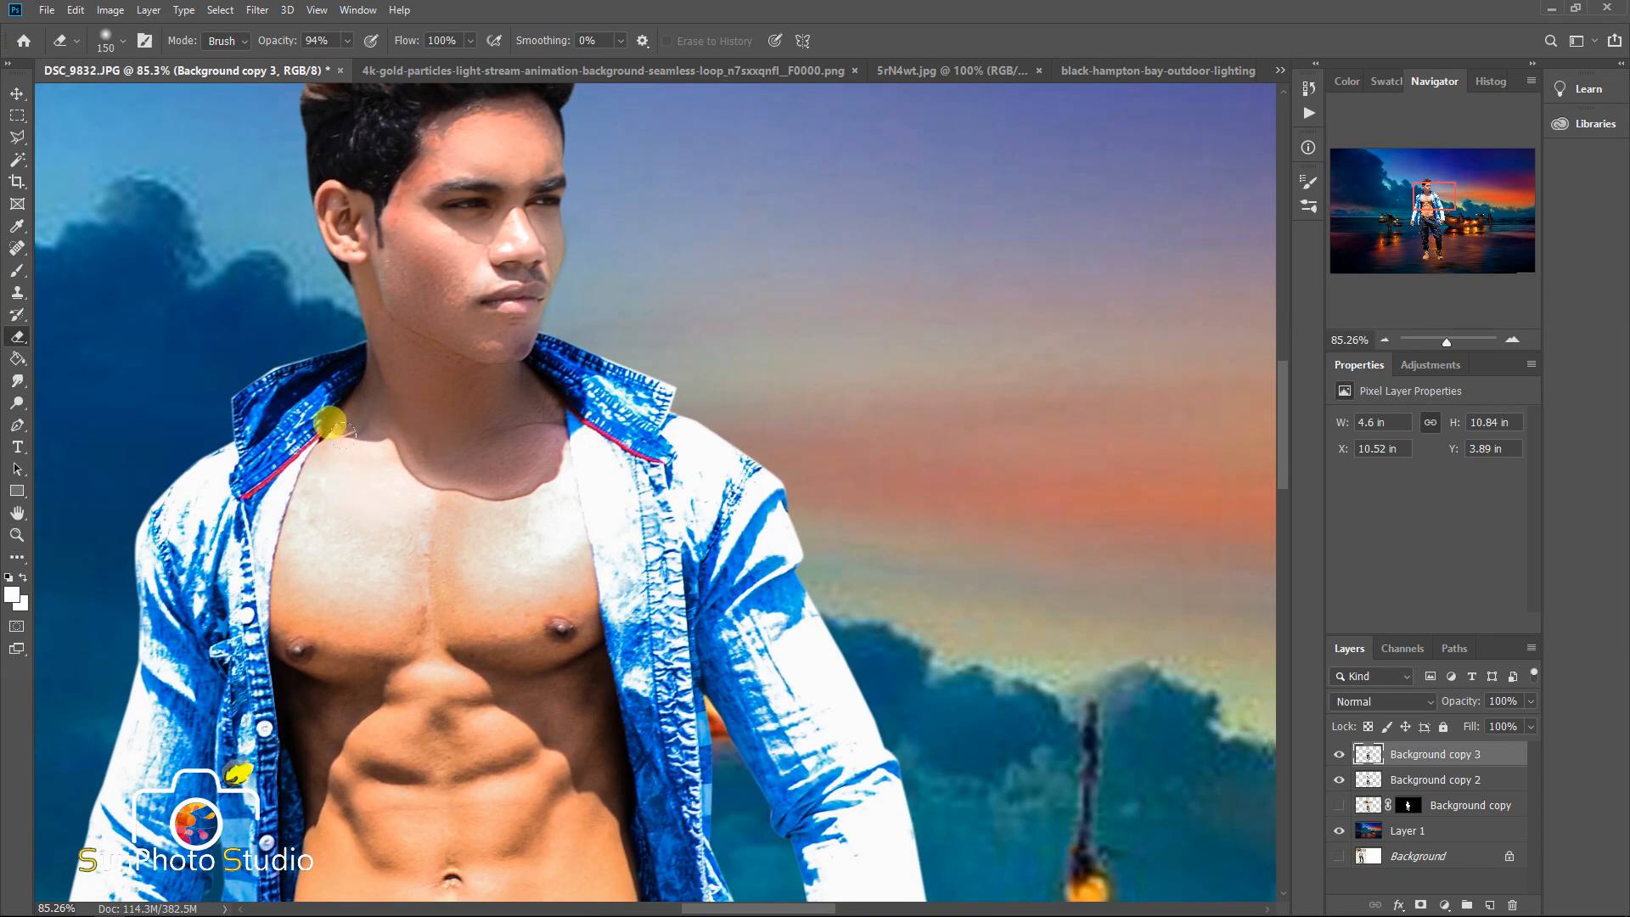
pyautogui.moveTo(355, 501)
pyautogui.mouseDown()
pyautogui.moveTo(480, 494)
pyautogui.moveTo(519, 362)
pyautogui.mouseUp()
pyautogui.moveTo(552, 477)
pyautogui.mouseDown()
pyautogui.moveTo(516, 450)
pyautogui.moveTo(574, 485)
pyautogui.mouseUp()
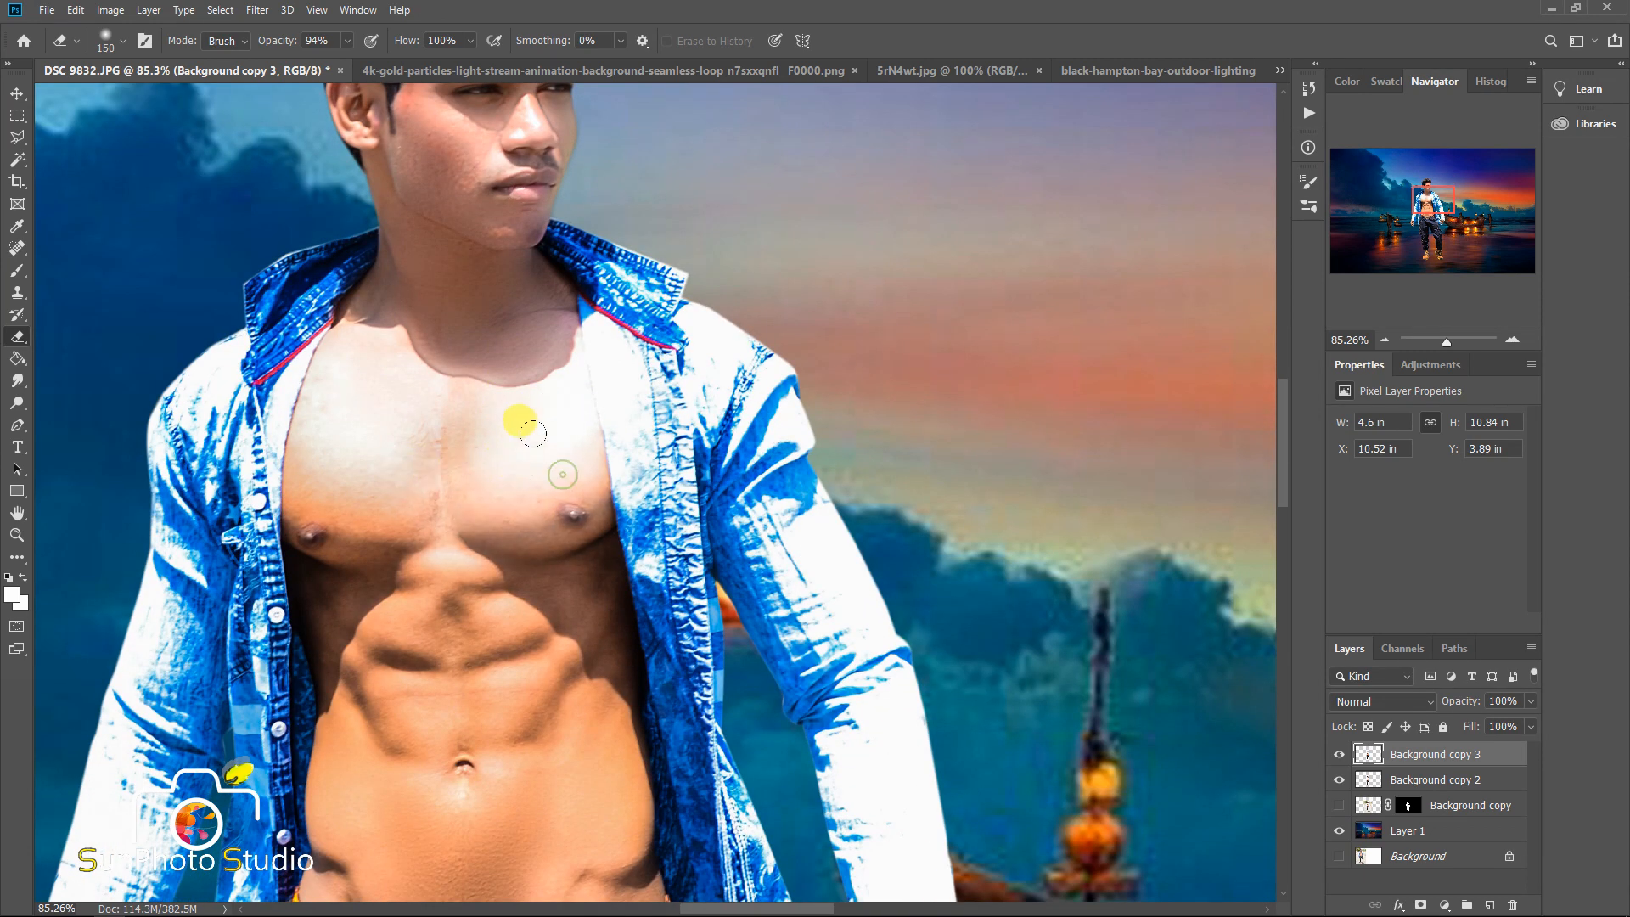
pyautogui.moveTo(374, 484)
pyautogui.mouseDown()
pyautogui.moveTo(348, 525)
pyautogui.moveTo(292, 494)
pyautogui.moveTo(336, 508)
pyautogui.moveTo(306, 492)
pyautogui.mouseUp()
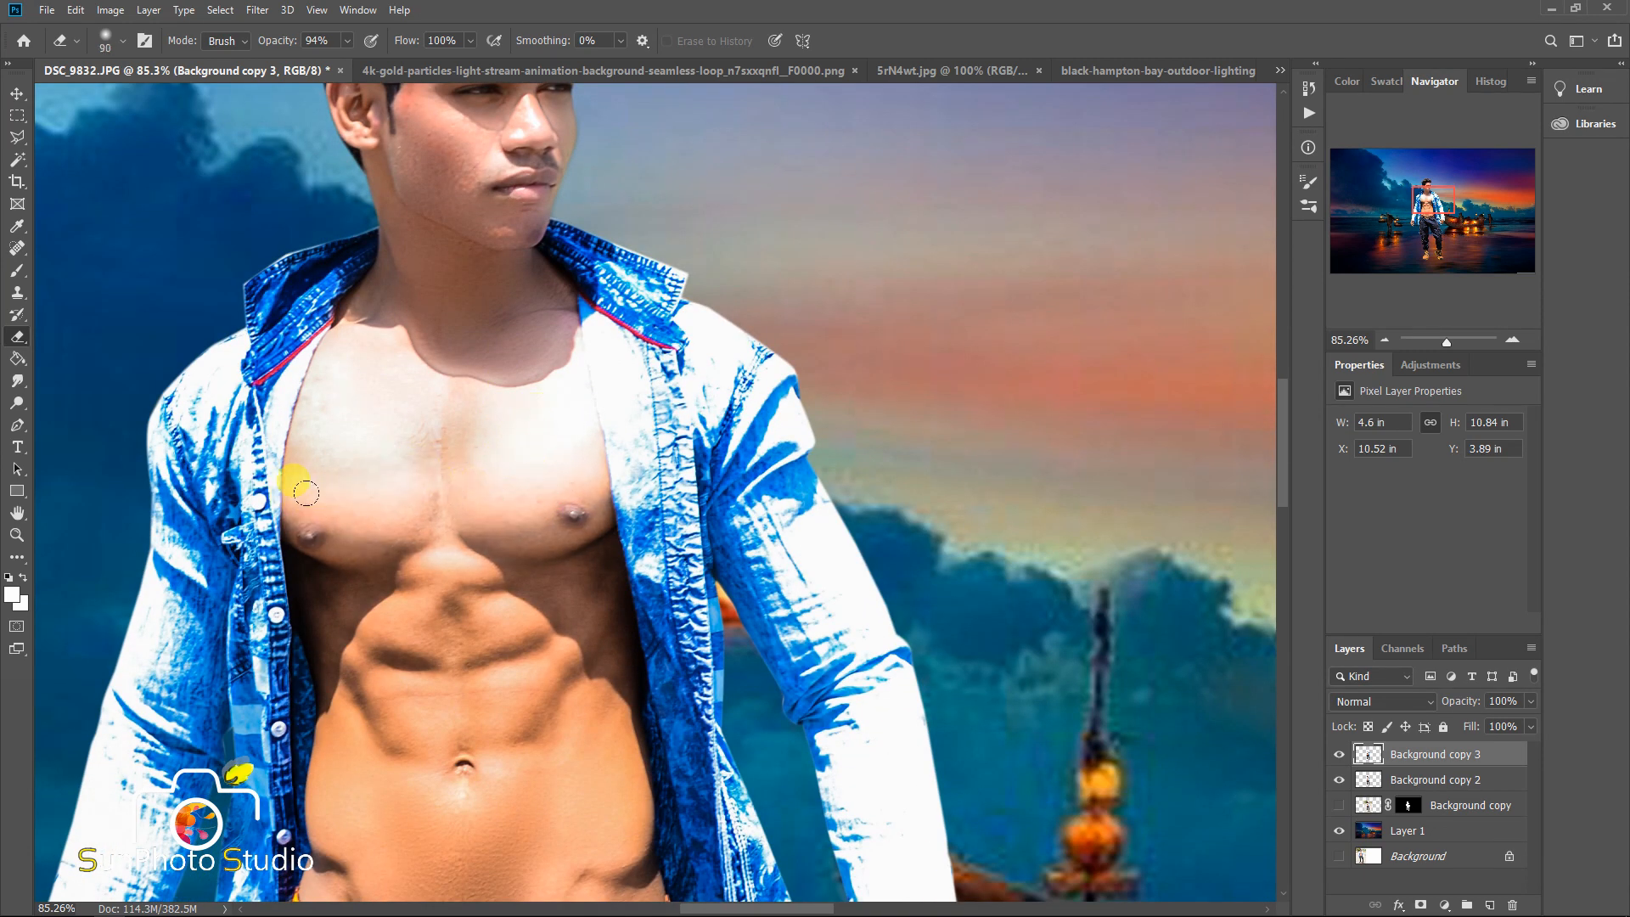
# - Erase Background copy 3 over both of the man's hands with a soft eraser sized to fit them
pyautogui.scroll(-5, 428, 501)
pyautogui.scroll(4, 352, 670)
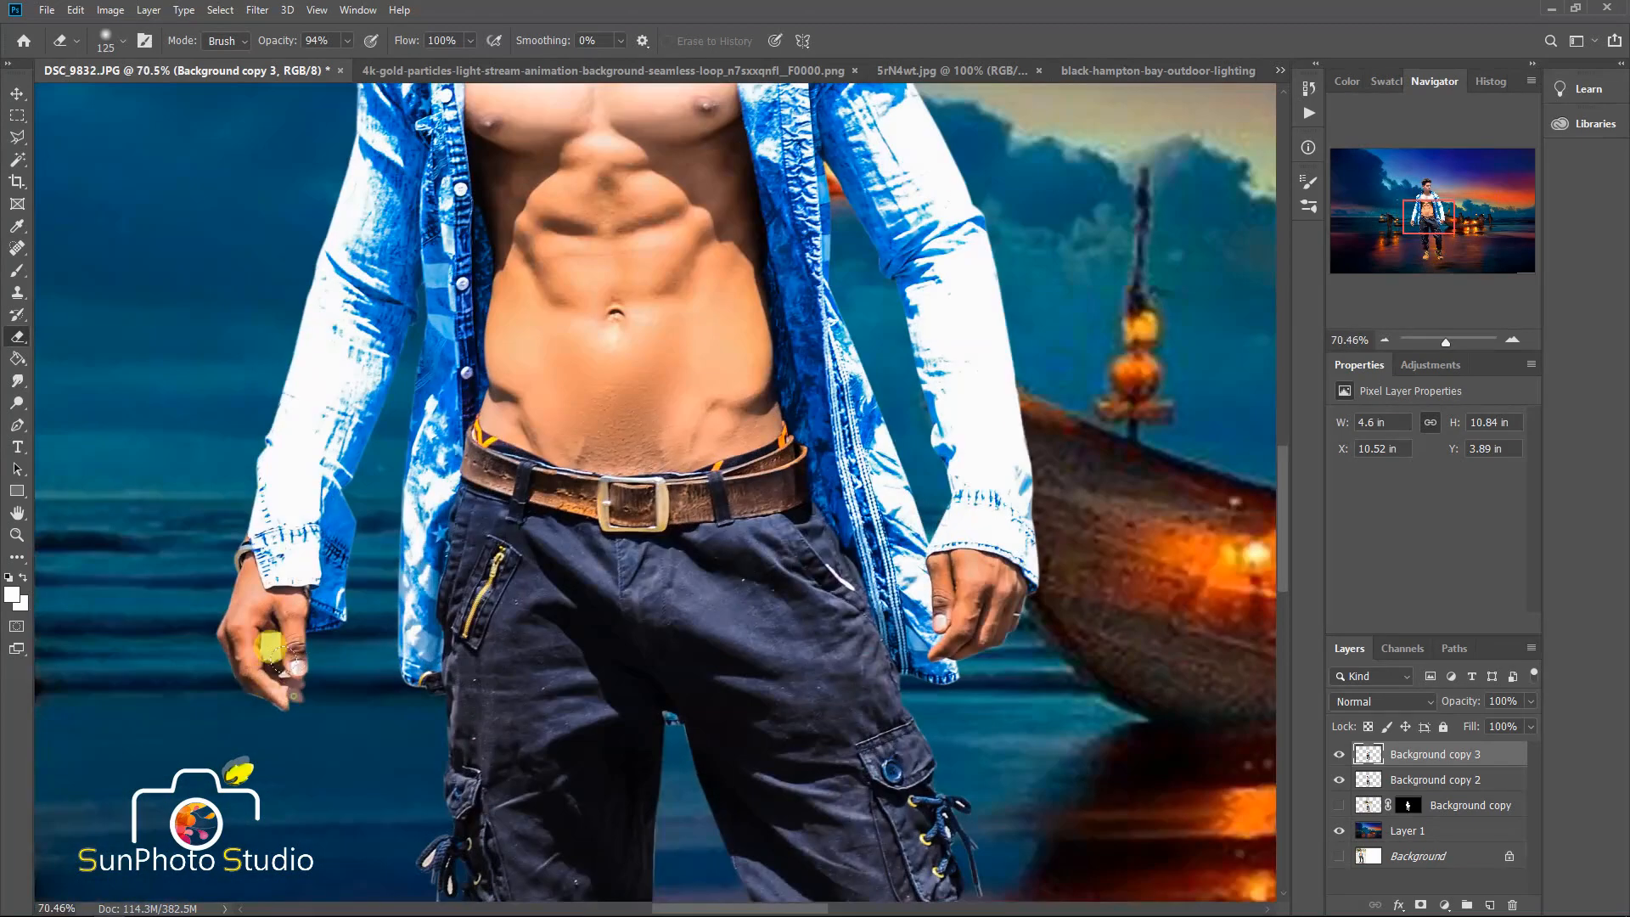
pyautogui.press(']')
pyautogui.press(']')
pyautogui.press(']')
pyautogui.press(']')
pyautogui.press('[')
pyautogui.press('[')
pyautogui.moveTo(279, 588); pyautogui.dragTo(290, 627)
pyautogui.press(']')
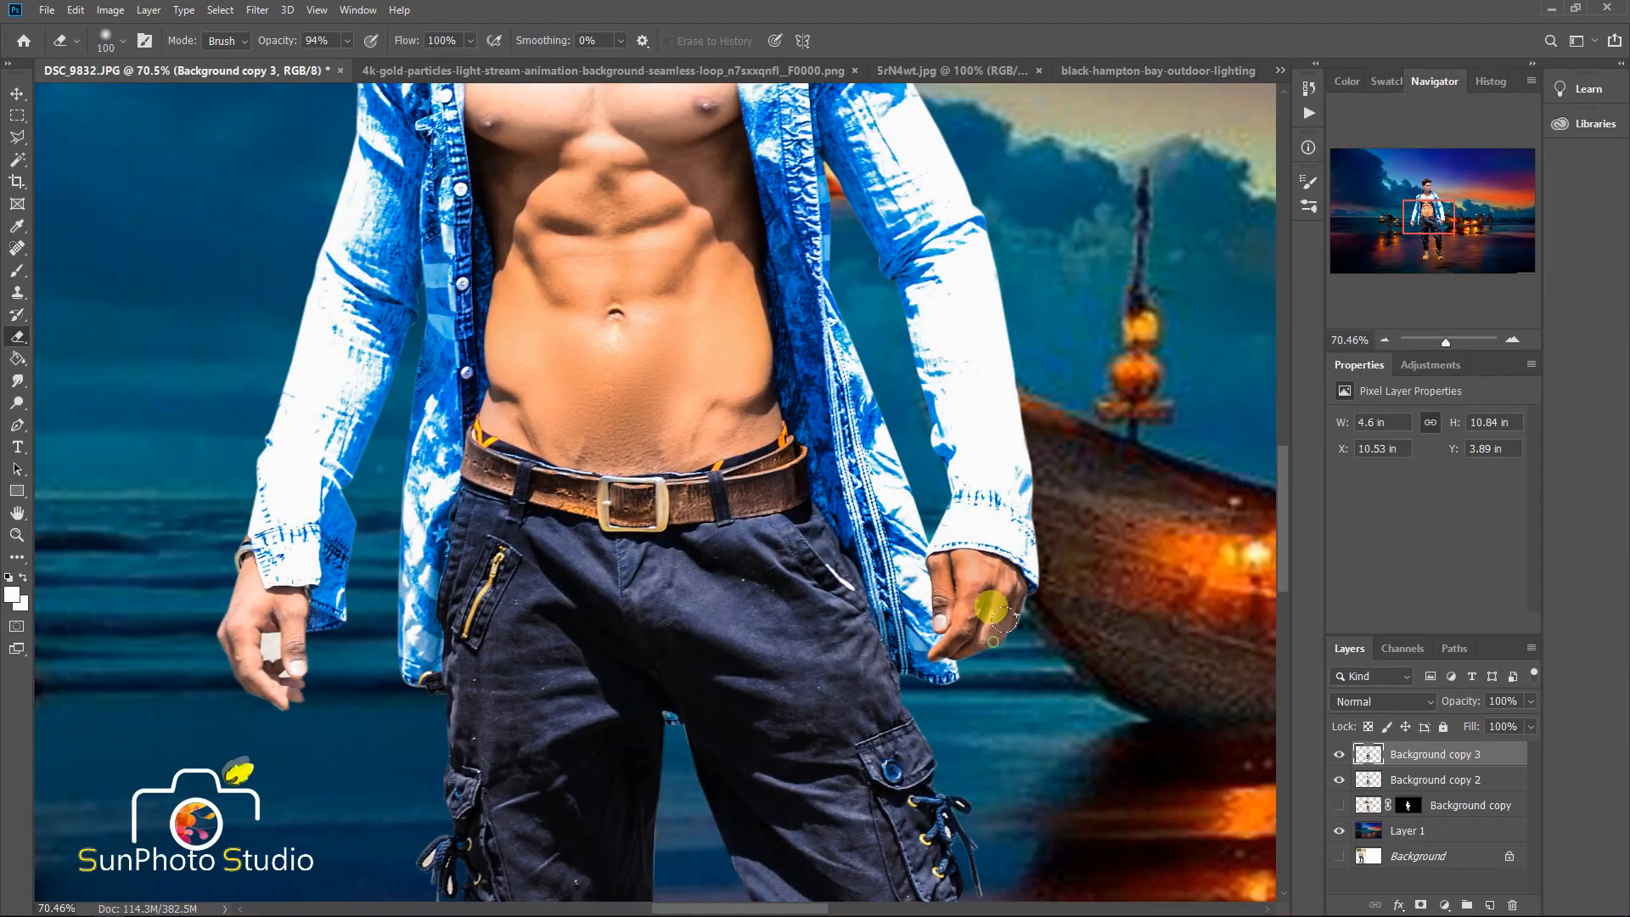
pyautogui.press('[')
pyautogui.moveTo(995, 610)
pyautogui.mouseDown()
pyautogui.moveTo(1010, 606)
pyautogui.moveTo(936, 658)
pyautogui.mouseUp()
# - Erase Background copy 3 over the man's abdomen to soften its skin tones
pyautogui.moveTo(663, 289)
pyautogui.mouseDown()
pyautogui.moveTo(718, 409)
pyautogui.moveTo(607, 397)
pyautogui.moveTo(534, 303)
pyautogui.moveTo(668, 187)
pyautogui.moveTo(507, 227)
pyautogui.mouseUp()
pyautogui.press(']')
pyautogui.press(']')
pyautogui.press(']')
pyautogui.press(']')
# - On the Background copy 2 layer, erase the white remnant enclosed between the thumb and palm of the hand on the canvas's left side
pyautogui.scroll(-12, 554, 412)
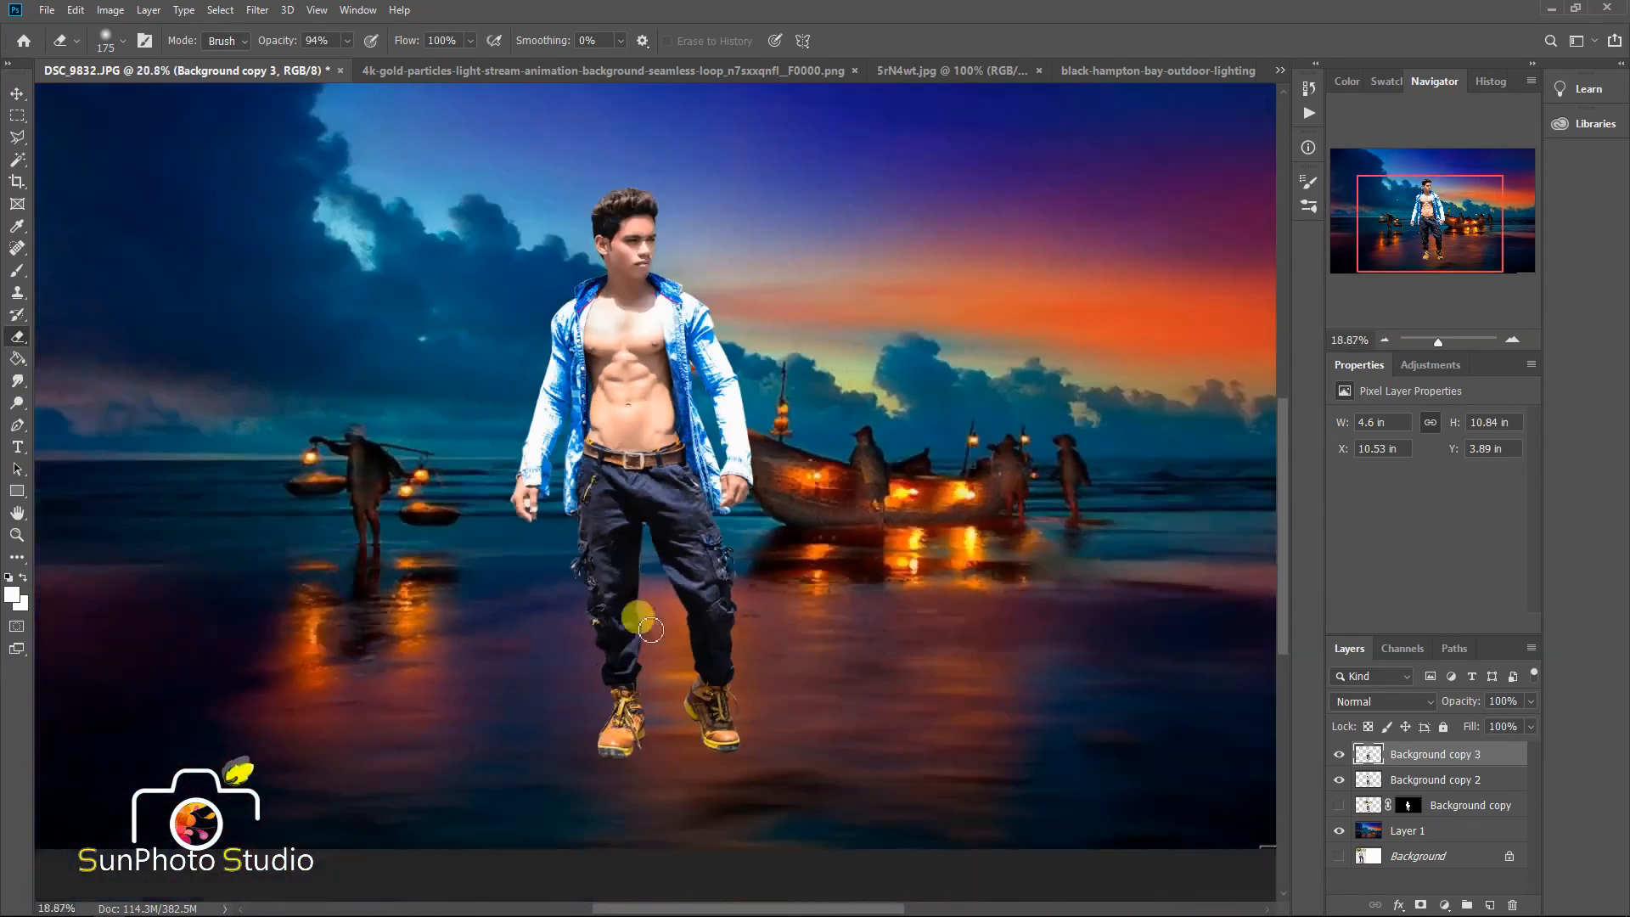
pyautogui.scroll(5, 683, 670)
pyautogui.scroll(-1, 683, 676)
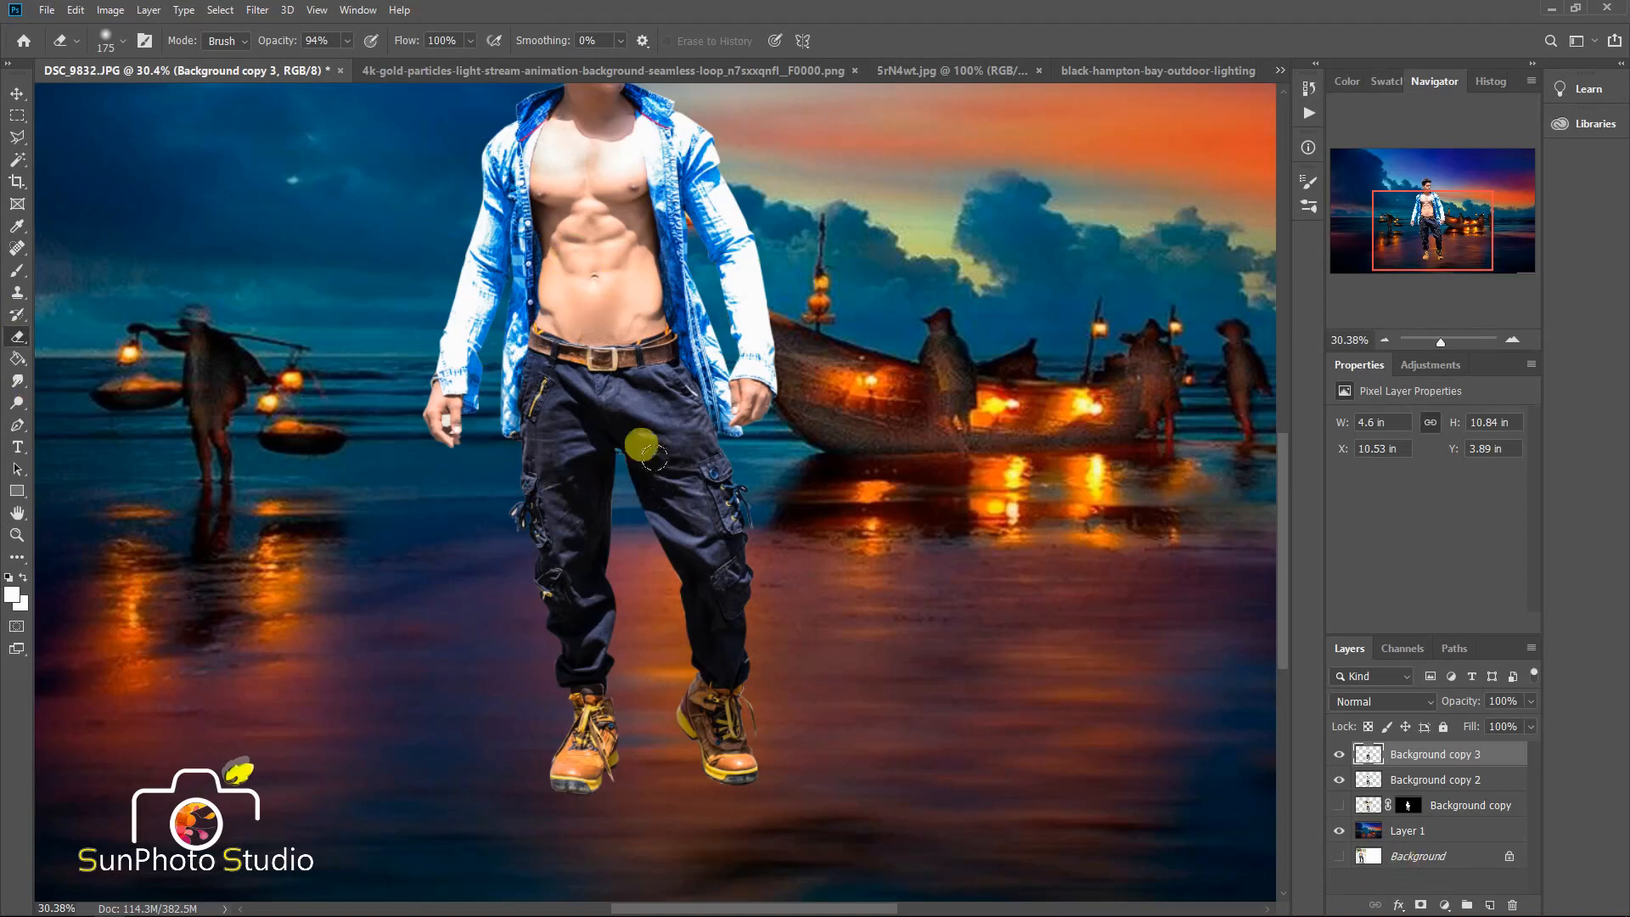
pyautogui.scroll(5, 654, 456)
pyautogui.scroll(4, 624, 492)
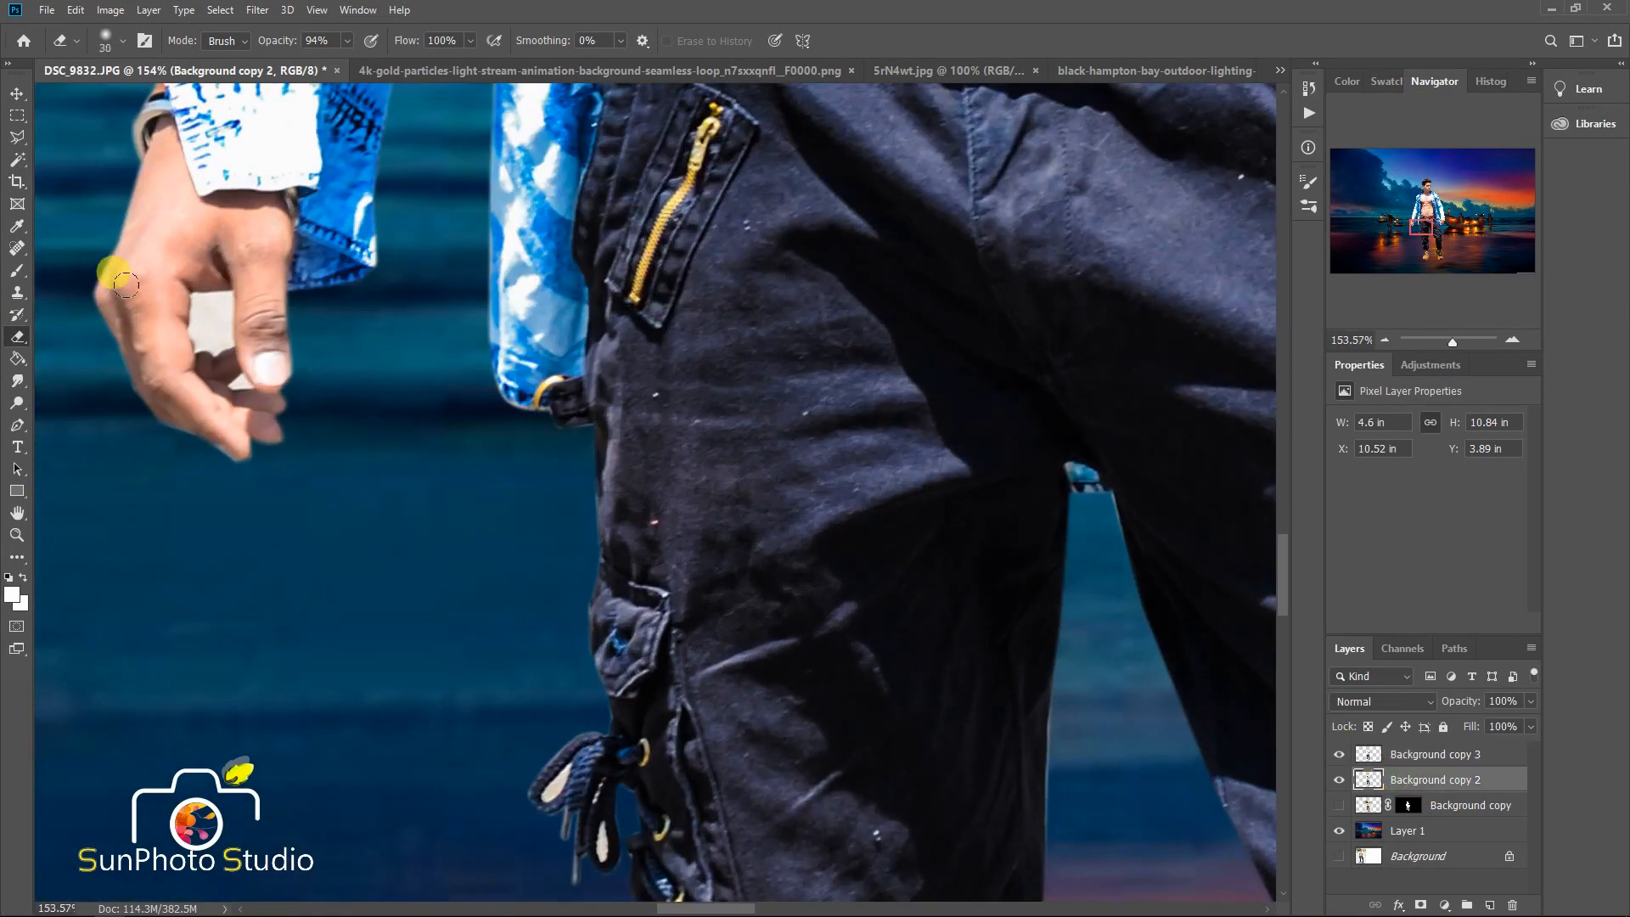
pyautogui.scroll(11, 200, 300)
pyautogui.press('[')
pyautogui.press('[')
pyautogui.press('[')
pyautogui.press('[')
pyautogui.press('[')
pyautogui.press('[')
pyautogui.press('[')
pyautogui.press('[')
pyautogui.press('[')
pyautogui.press('[')
pyautogui.press('[')
pyautogui.press('[')
pyautogui.press('[')
pyautogui.press('[')
pyautogui.moveTo(224, 323); pyautogui.dragTo(224, 355)
pyautogui.press('[')
pyautogui.press('[')
pyautogui.press('[')
pyautogui.moveTo(196, 281)
pyautogui.mouseDown()
pyautogui.moveTo(271, 275)
pyautogui.moveTo(297, 303)
pyautogui.moveTo(293, 404)
pyautogui.mouseUp()
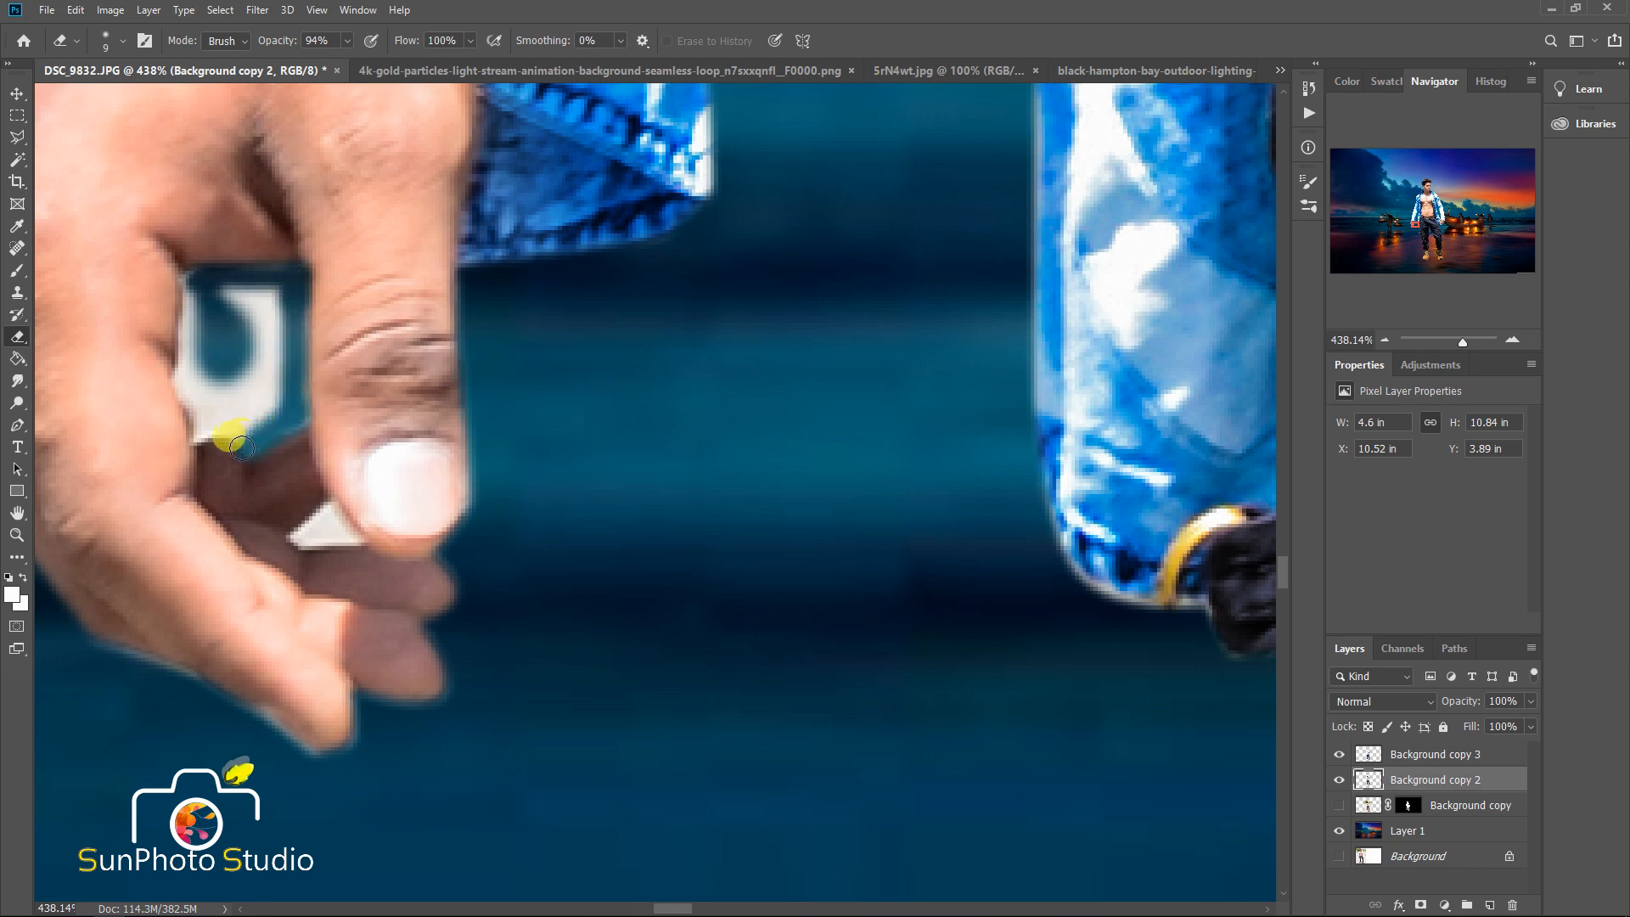
pyautogui.moveTo(188, 415)
pyautogui.mouseDown()
pyautogui.moveTo(198, 279)
pyautogui.moveTo(220, 277)
pyautogui.moveTo(255, 370)
pyautogui.moveTo(205, 391)
pyautogui.moveTo(198, 281)
pyautogui.moveTo(244, 294)
pyautogui.mouseUp()
pyautogui.press(']')
pyautogui.press(']')
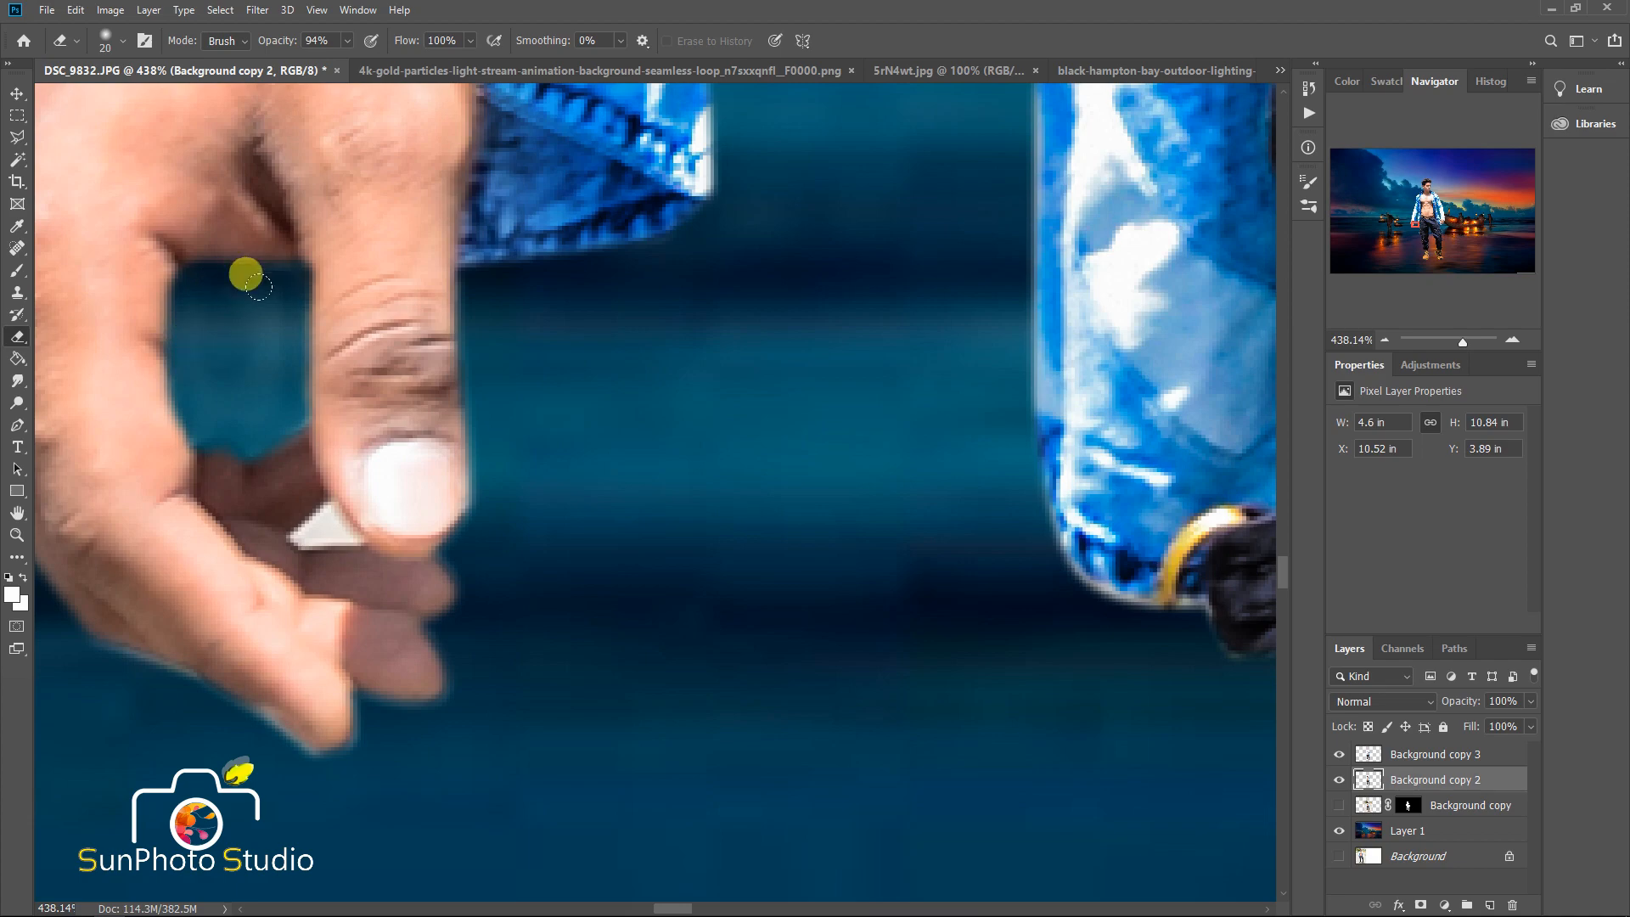
# - Erase the small white patch between the thumb tip and fingers of the same hand with a finer eraser
pyautogui.scroll(3, 323, 532)
pyautogui.press('[')
pyautogui.press('[')
pyautogui.press('[')
pyautogui.press('[')
pyautogui.moveTo(324, 532)
pyautogui.mouseDown()
pyautogui.moveTo(291, 520)
pyautogui.moveTo(320, 473)
pyautogui.moveTo(364, 527)
pyautogui.moveTo(279, 540)
pyautogui.mouseUp()
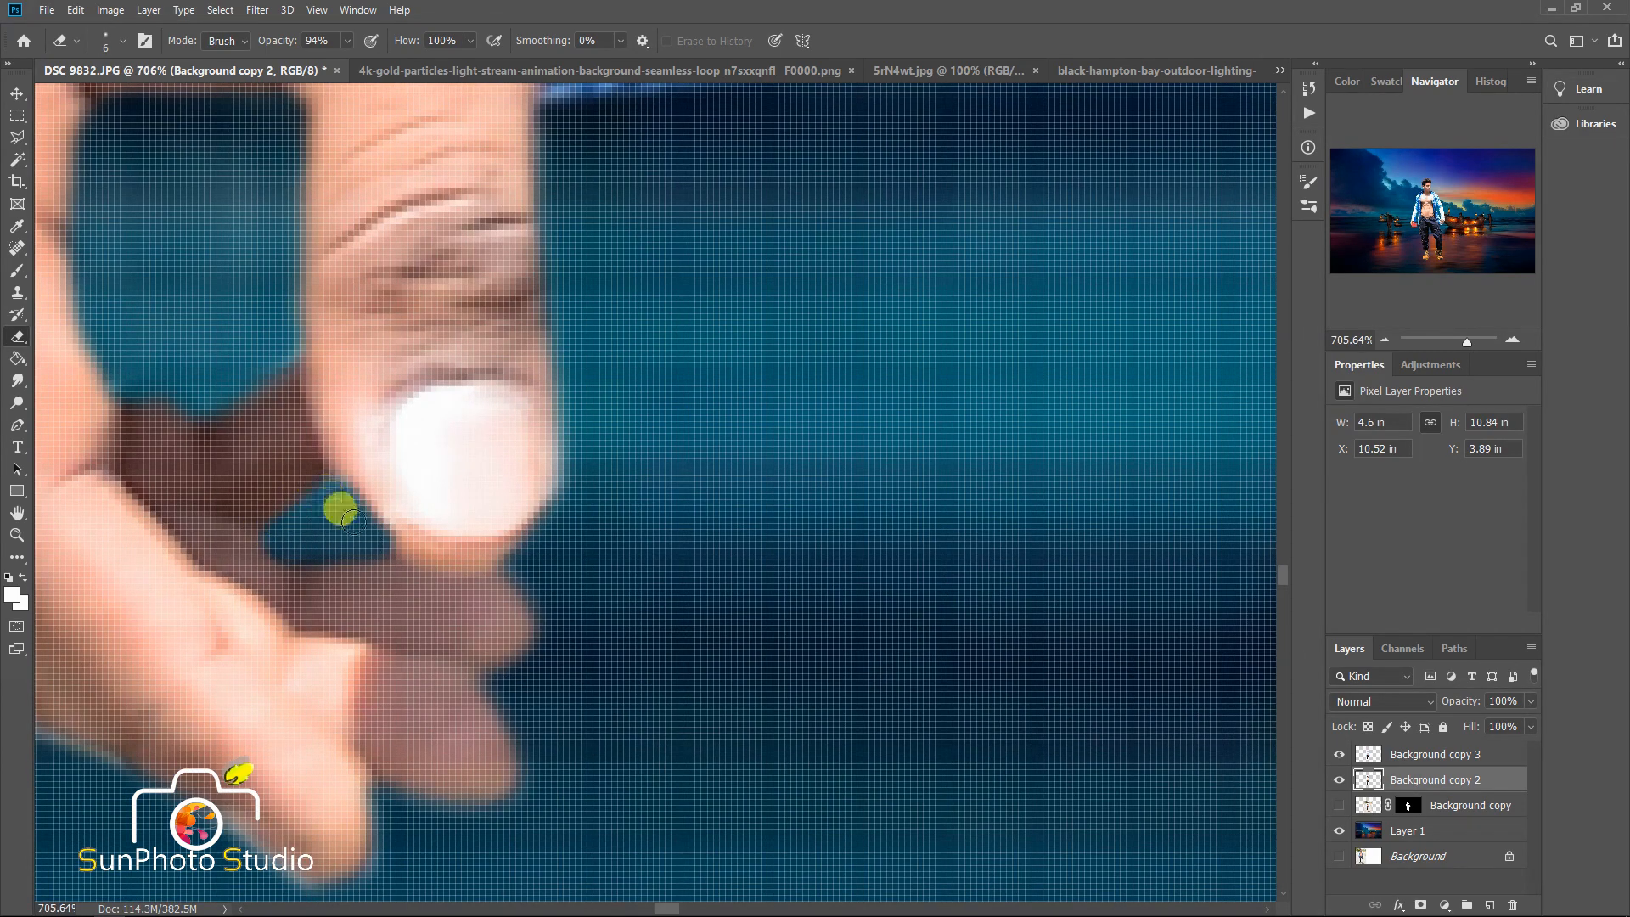
# - Show the Background copy layer and paint white on its mask around the shoes to reveal the original ground and shadow
pyautogui.scroll(-15, 343, 514)
pyautogui.click(1338, 805)
pyautogui.click(1401, 807)
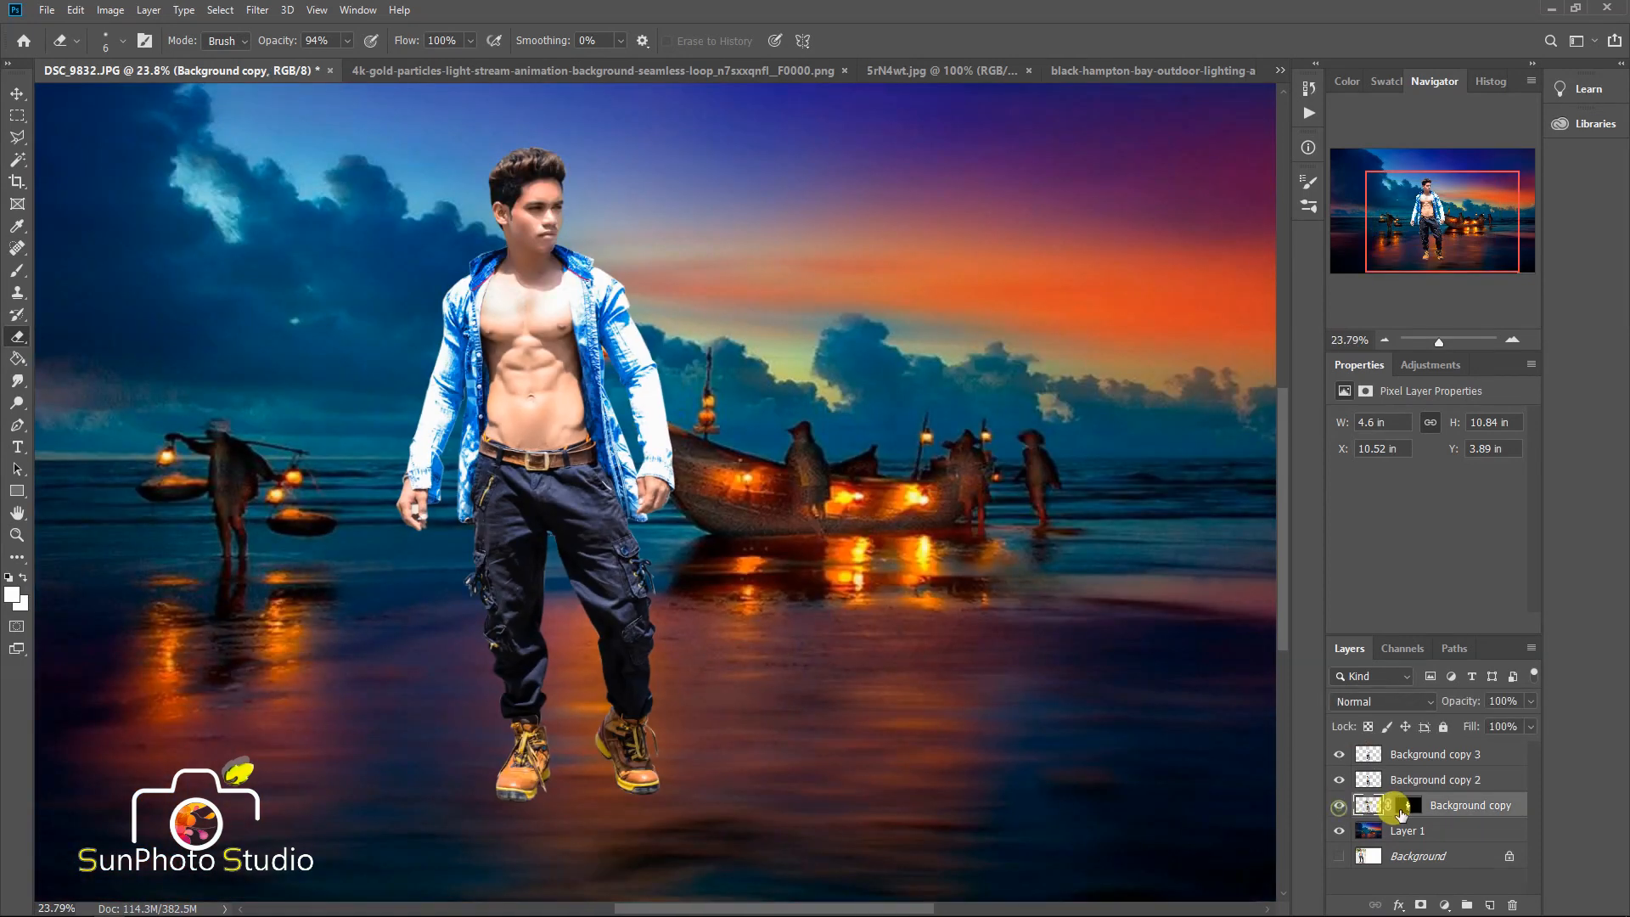
pyautogui.click(17, 270)
pyautogui.click(25, 578)
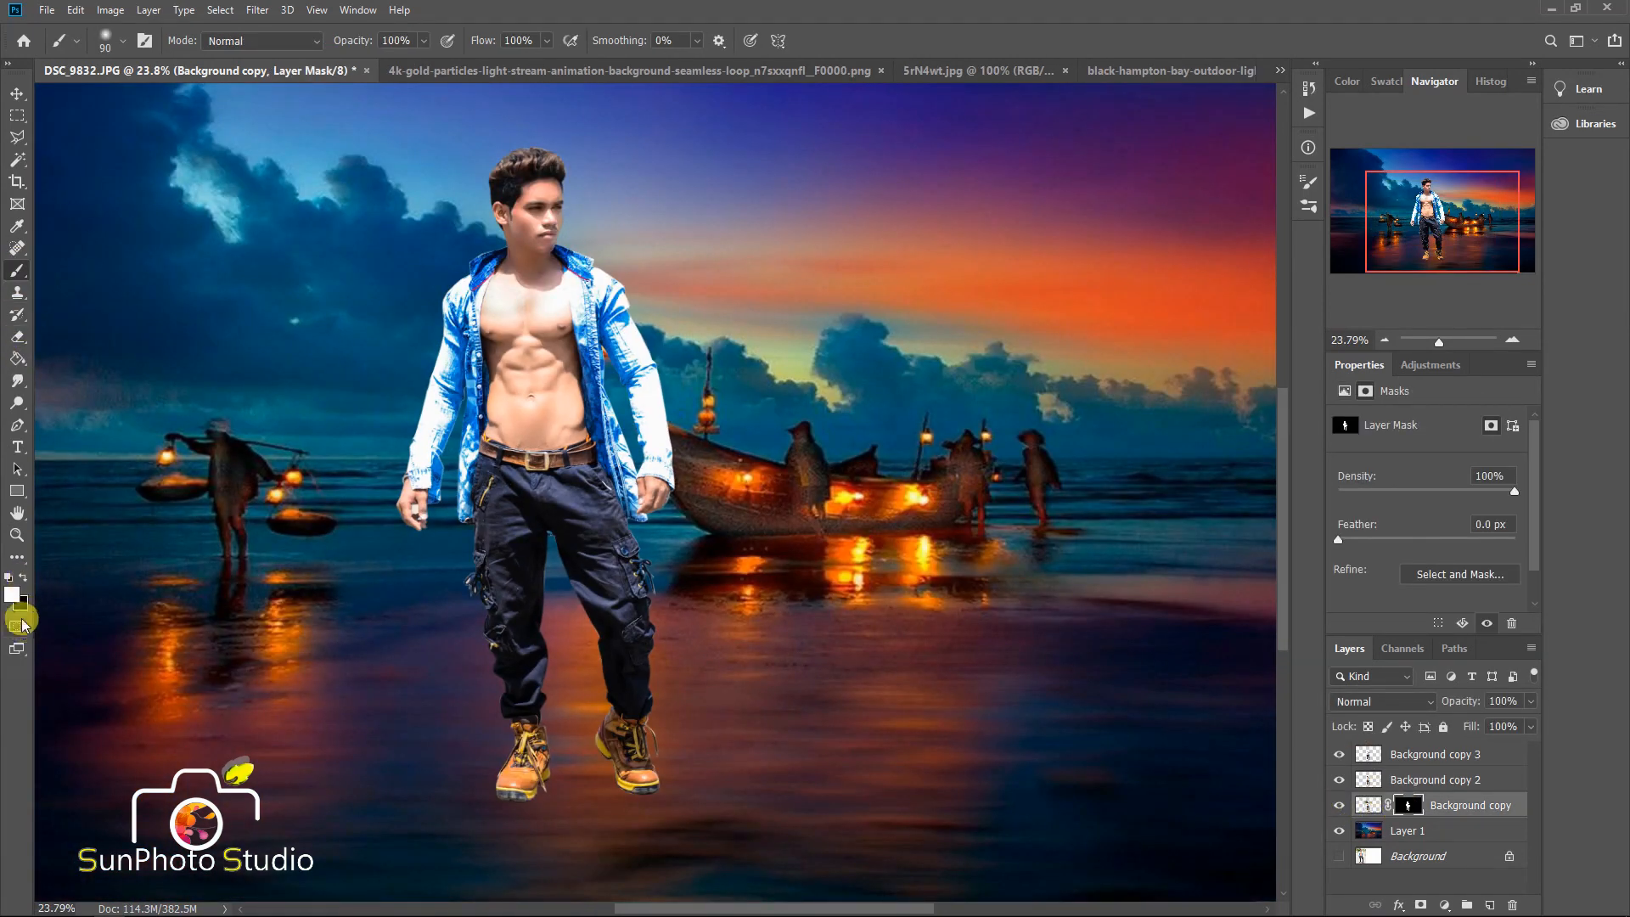
pyautogui.scroll(10, 536, 774)
pyautogui.press(']')
pyautogui.press(']')
pyautogui.moveTo(572, 777)
pyautogui.mouseDown()
pyautogui.moveTo(439, 789)
pyautogui.moveTo(455, 717)
pyautogui.moveTo(376, 719)
pyautogui.moveTo(525, 642)
pyautogui.moveTo(488, 725)
pyautogui.moveTo(651, 685)
pyautogui.moveTo(770, 622)
pyautogui.moveTo(732, 662)
pyautogui.moveTo(735, 588)
pyautogui.moveTo(518, 571)
pyautogui.moveTo(356, 687)
pyautogui.moveTo(418, 595)
pyautogui.moveTo(249, 656)
pyautogui.moveTo(270, 680)
pyautogui.moveTo(627, 615)
pyautogui.moveTo(579, 689)
pyautogui.moveTo(659, 716)
pyautogui.moveTo(386, 699)
pyautogui.moveTo(755, 711)
pyautogui.moveTo(741, 634)
pyautogui.mouseUp()
pyautogui.press(']')
pyautogui.press(']')
pyautogui.press(']')
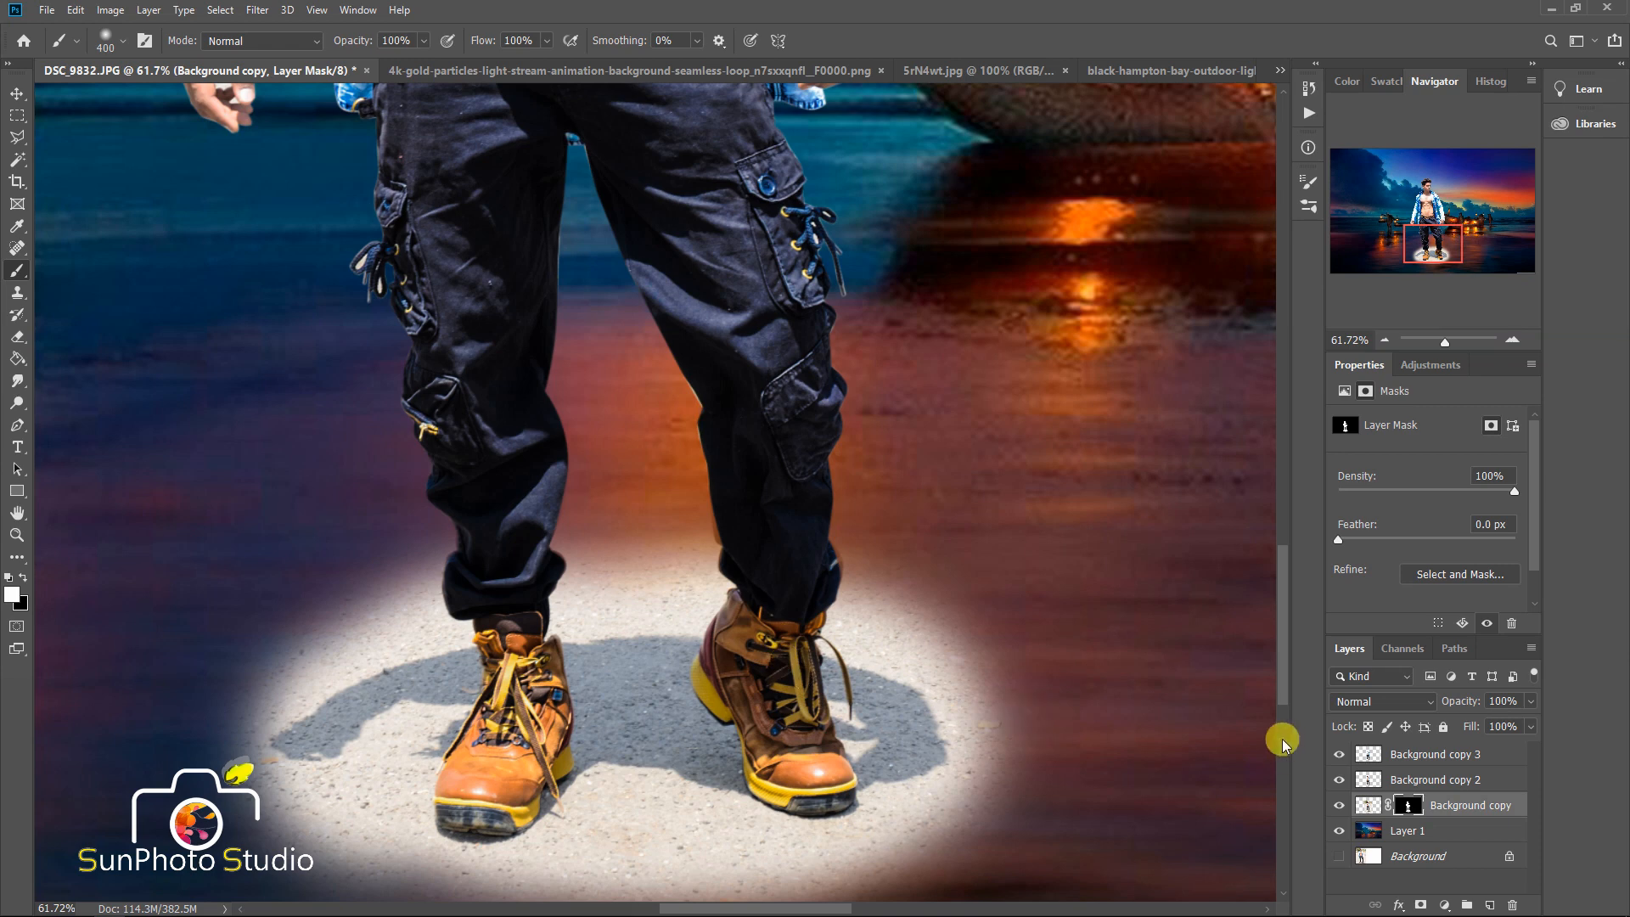
# - Set the Background copy layer's blend mode to Multiply so only the shadow around the shoes blends into the scene
pyautogui.click(1382, 702)
pyautogui.click(1366, 526)
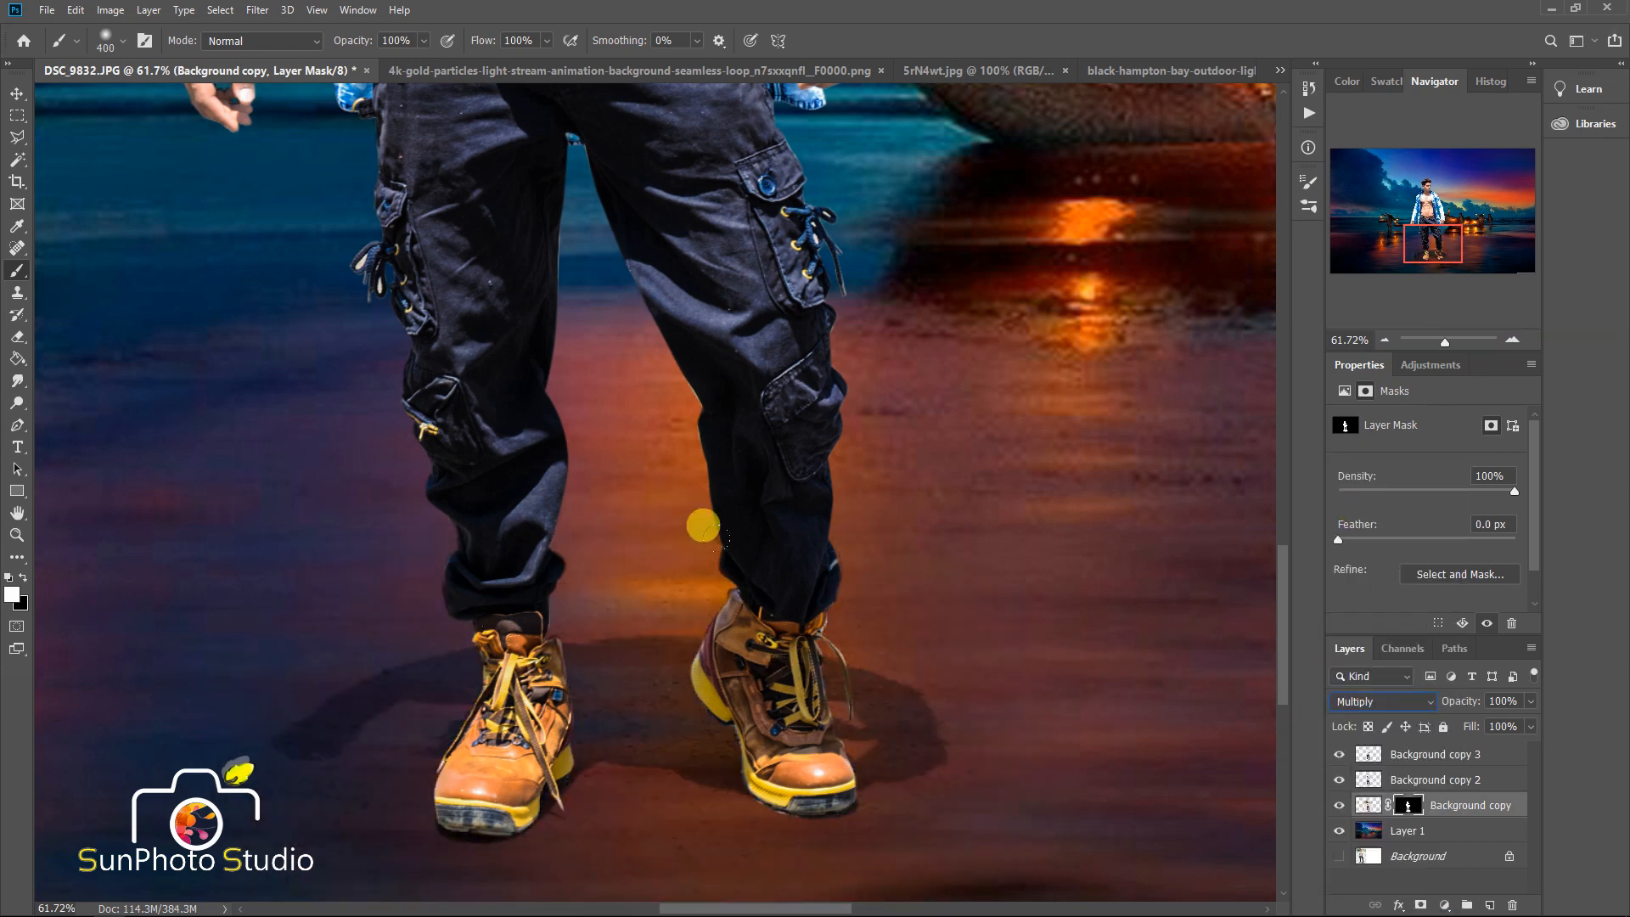
pyautogui.keyDown('alt'); pyautogui.click(677, 536); pyautogui.keyUp('alt')
pyautogui.keyDown('alt'); pyautogui.click(675, 537); pyautogui.keyUp('alt')
pyautogui.keyDown('alt'); pyautogui.click(677, 546); pyautogui.keyUp('alt')
pyautogui.keyDown('alt'); pyautogui.click(682, 555); pyautogui.keyUp('alt')
pyautogui.keyDown('alt'); pyautogui.click(684, 560); pyautogui.keyUp('alt')
pyautogui.keyDown('alt'); pyautogui.click(658, 592); pyautogui.keyUp('alt')
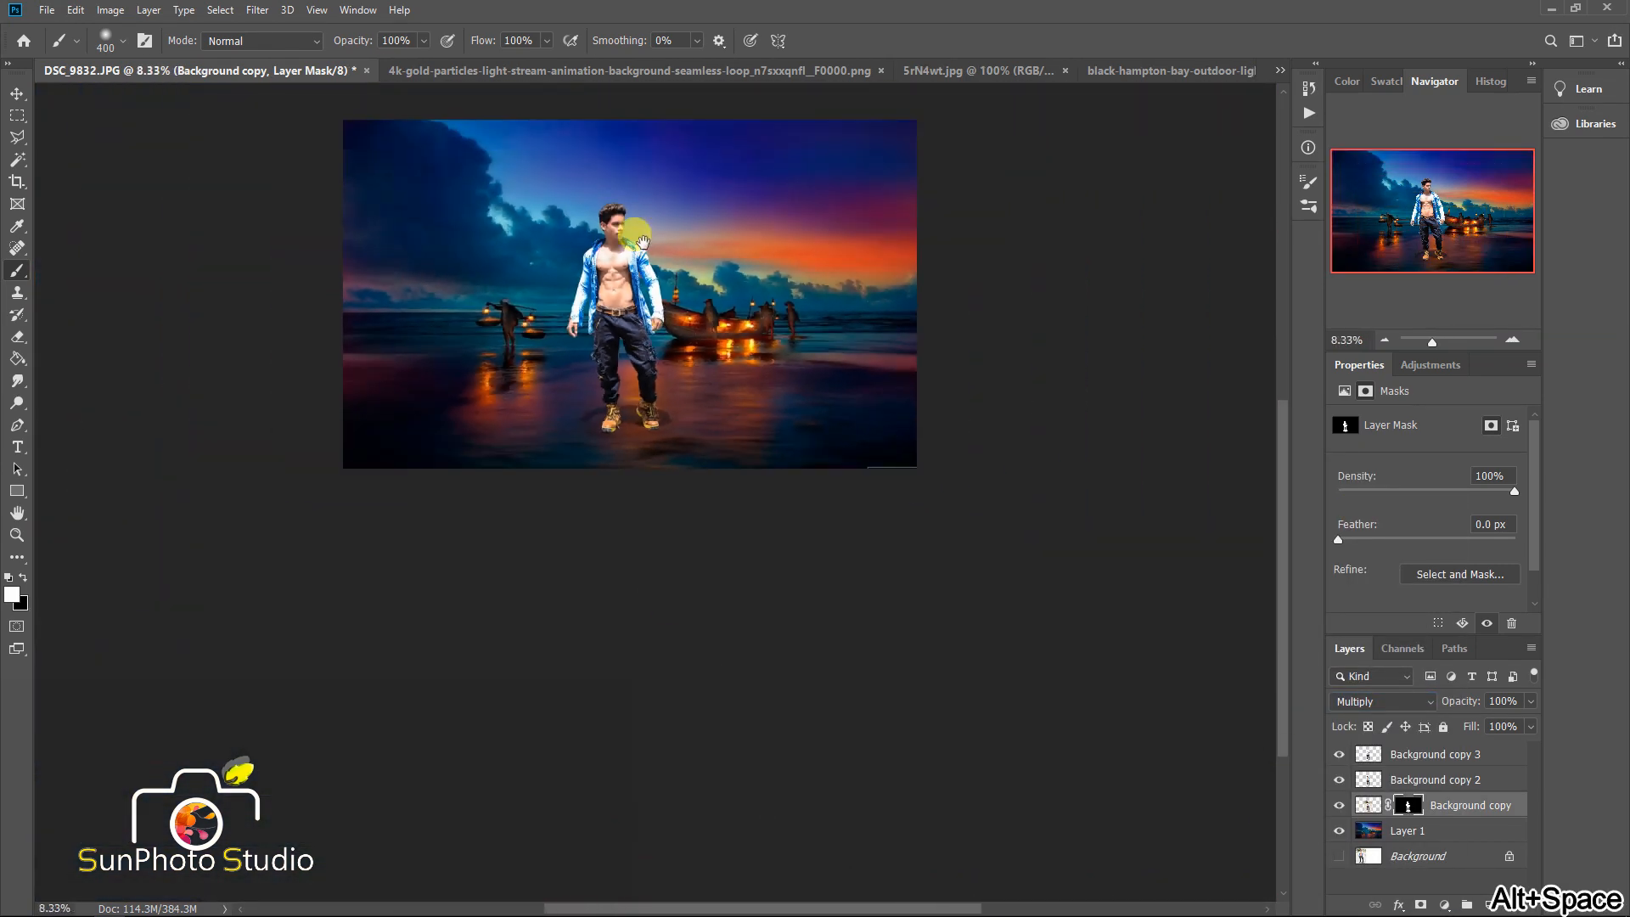
pyautogui.keyDown('ctrl'); pyautogui.click(624, 234); pyautogui.keyUp('ctrl')
pyautogui.keyDown('ctrl'); pyautogui.click(612, 232); pyautogui.keyUp('ctrl')
pyautogui.keyDown('alt'); pyautogui.click(652, 335); pyautogui.keyUp('alt')
# - Open the Camera Raw filter on Layer 1 and set Exposure to -0.30, Blacks to +100 and Highlights to +100
pyautogui.click(1424, 829)
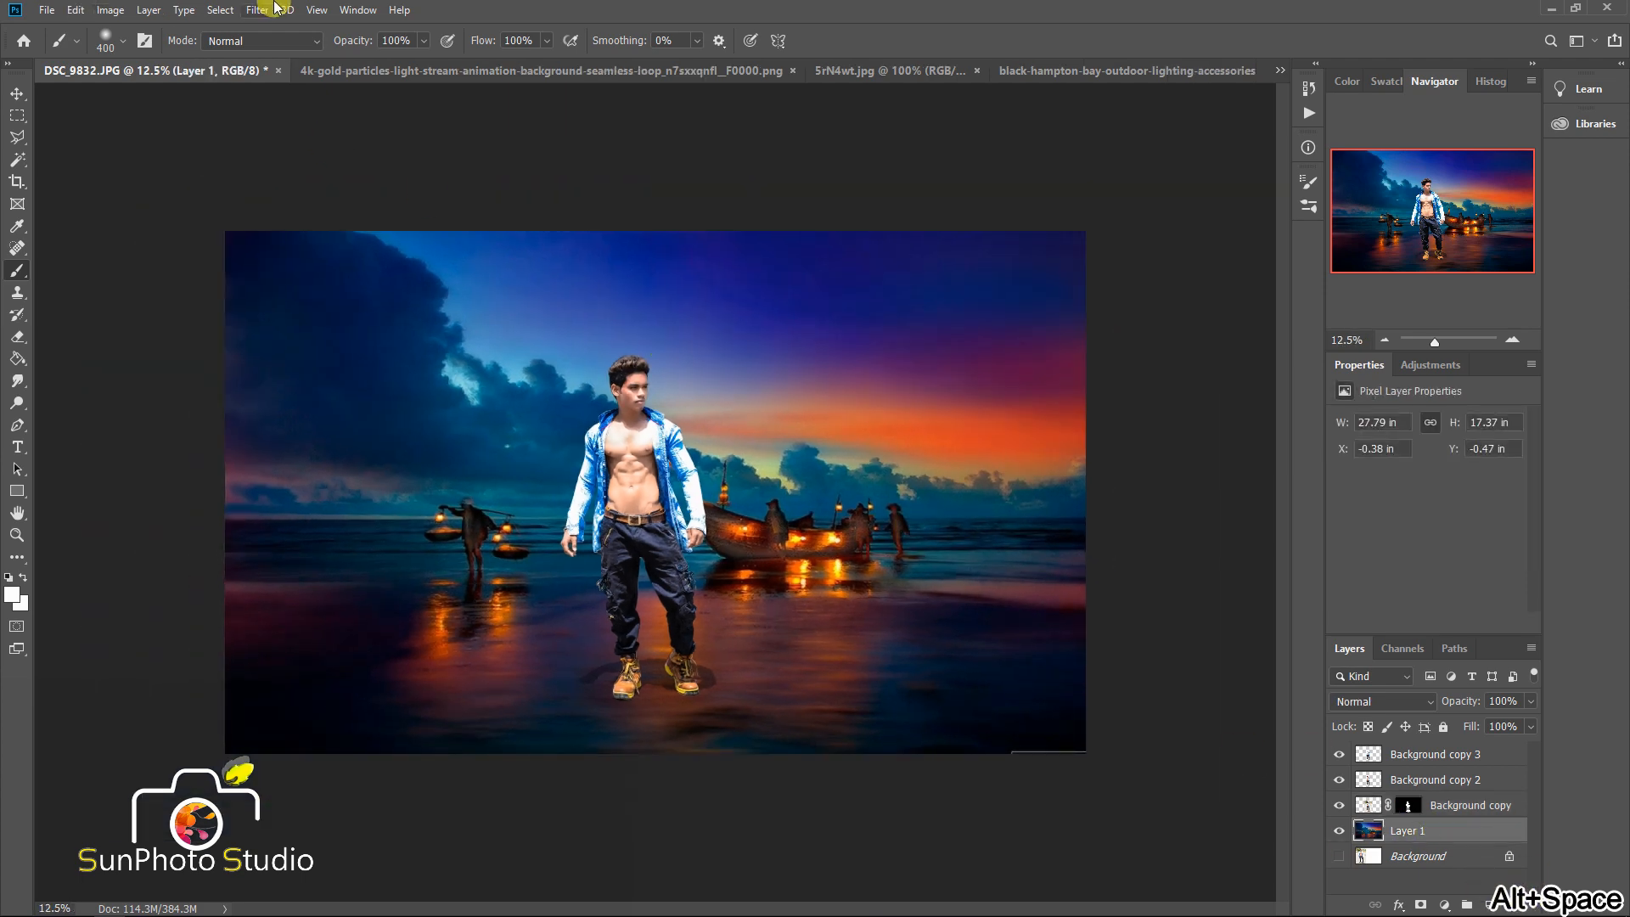
pyautogui.click(277, 9)
pyautogui.click(289, 110)
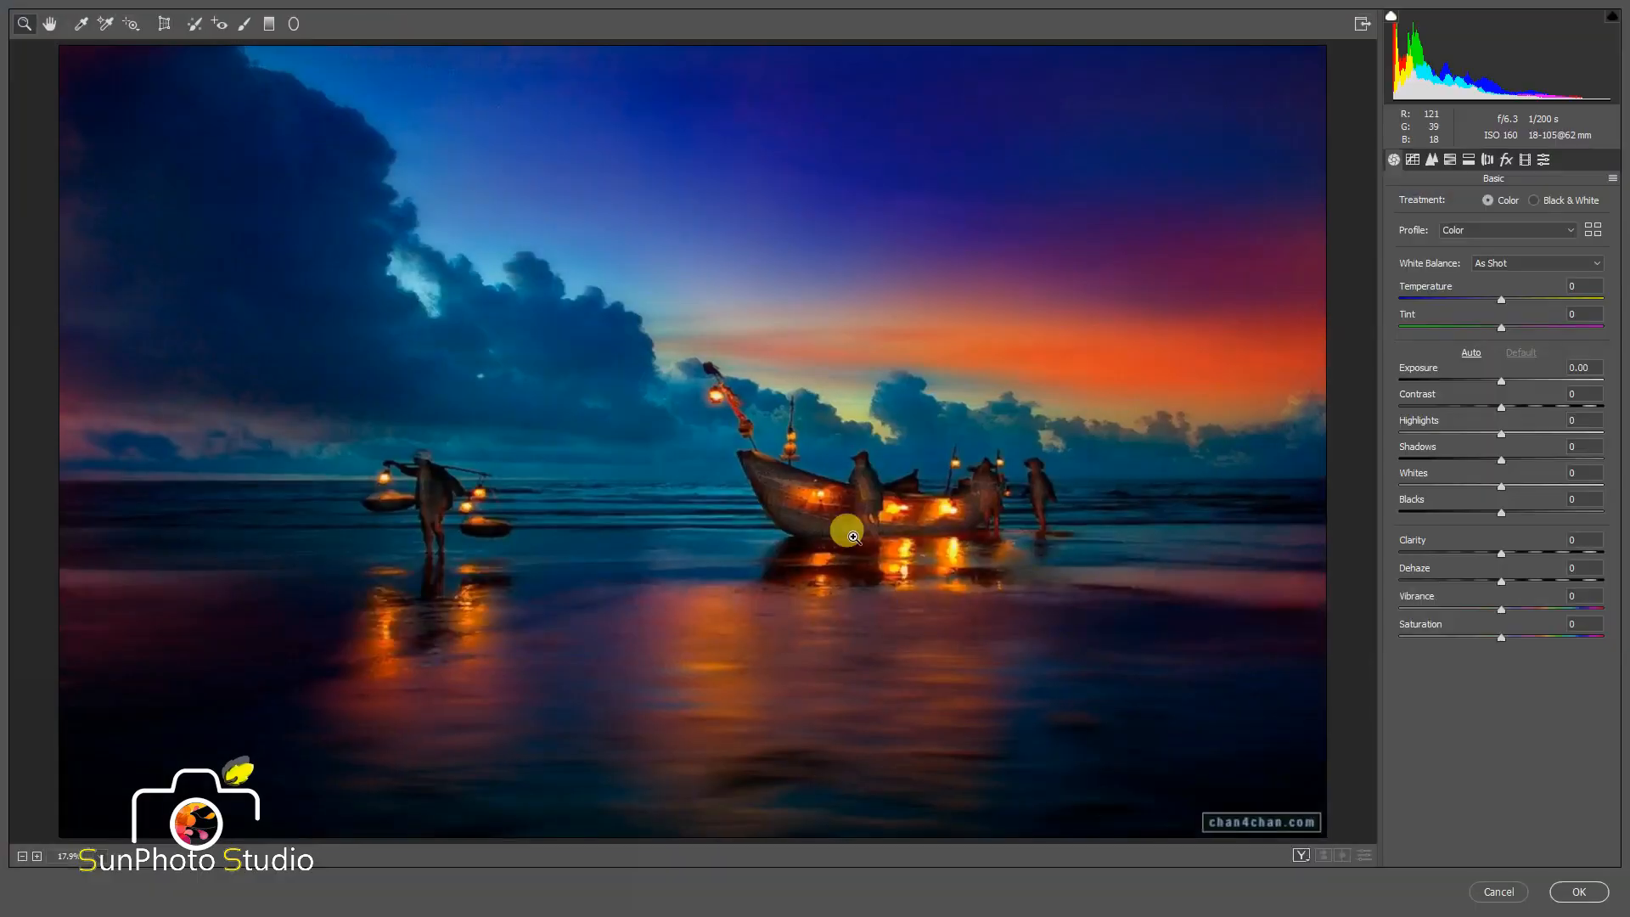
pyautogui.moveTo(1501, 380); pyautogui.dragTo(1495, 378)
pyautogui.moveTo(1513, 512); pyautogui.dragTo(1592, 515)
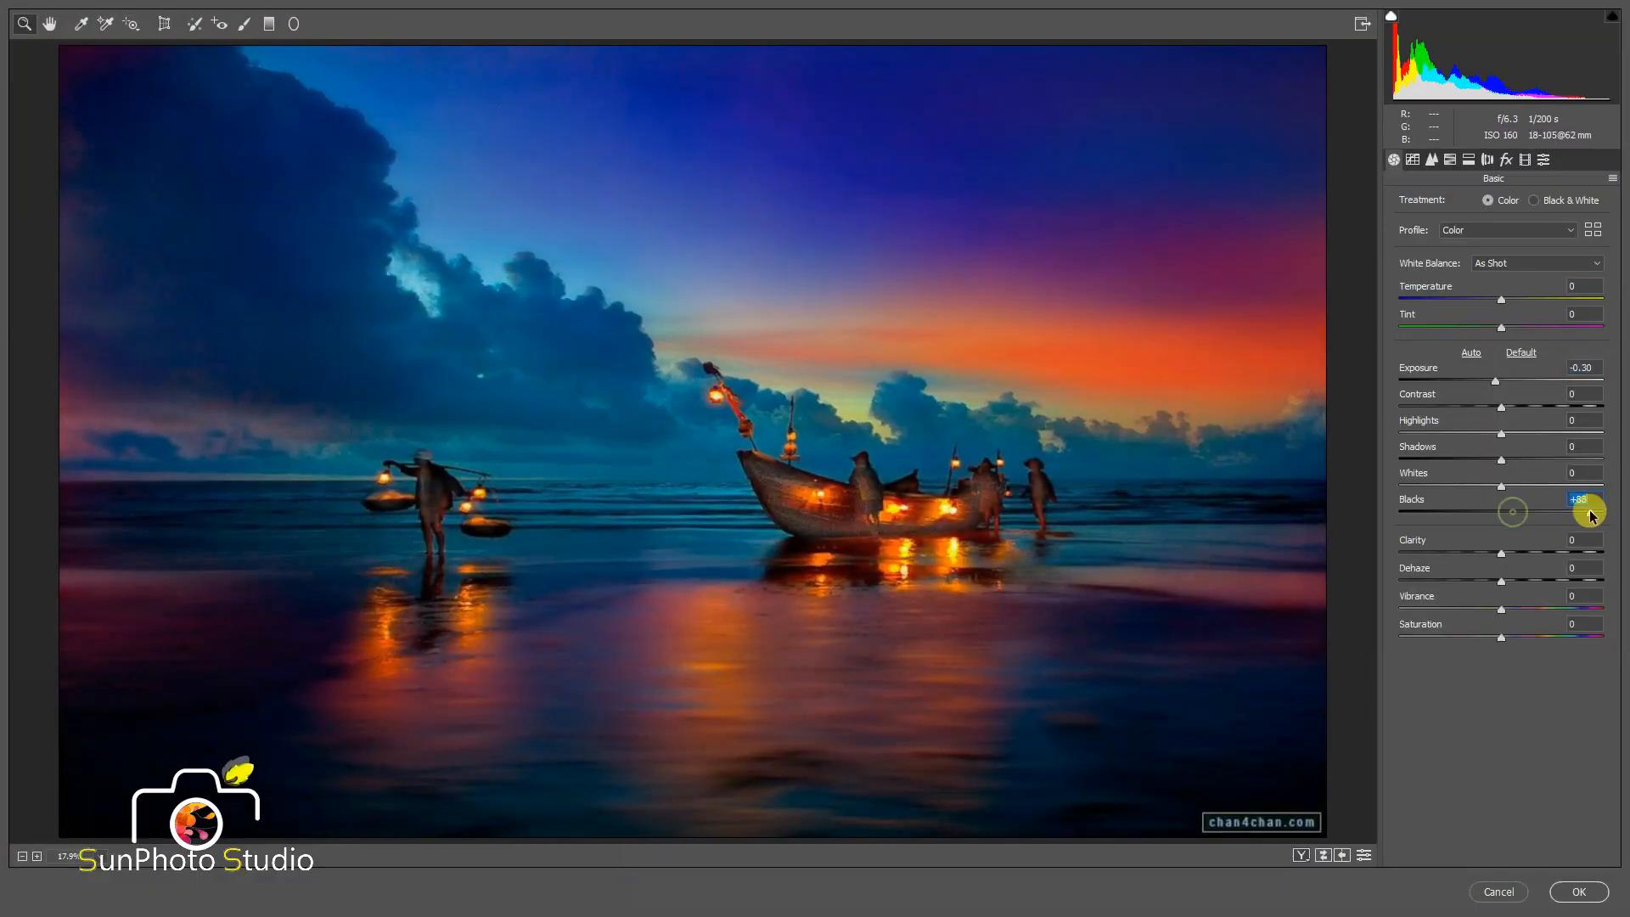
pyautogui.moveTo(1517, 439); pyautogui.dragTo(1585, 438)
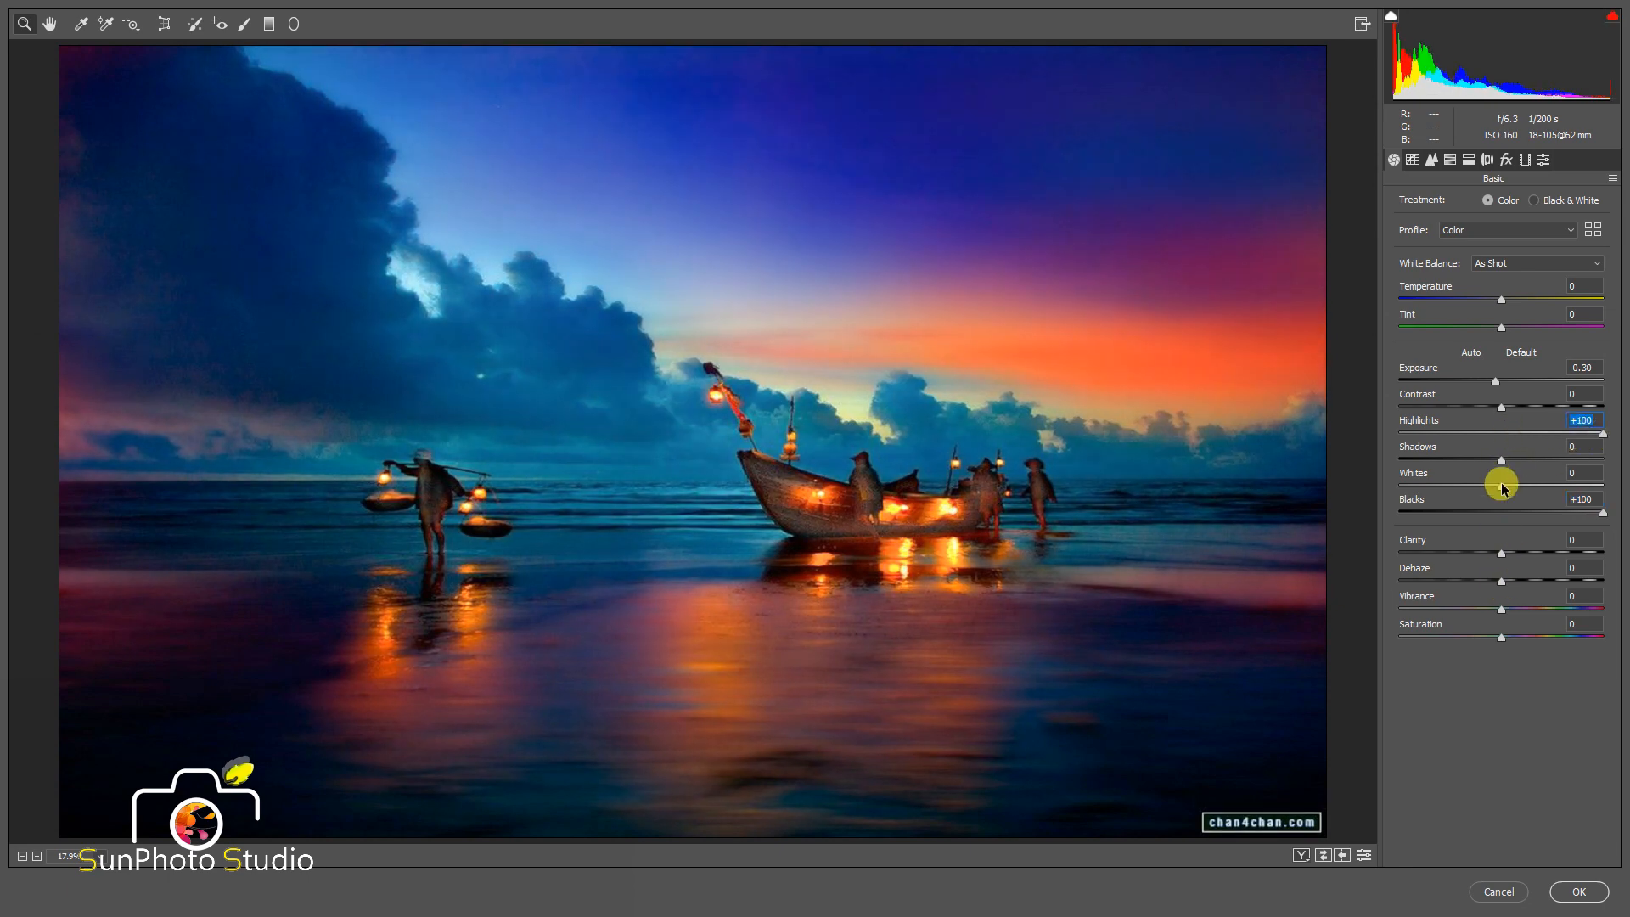
# - Set Whites to +50, Vibrance to +26 and Temperature to -12, raise Clarity moderately, and apply the filter to Layer 1
pyautogui.moveTo(1501, 486); pyautogui.dragTo(1554, 494)
pyautogui.moveTo(1504, 605); pyautogui.dragTo(1526, 597)
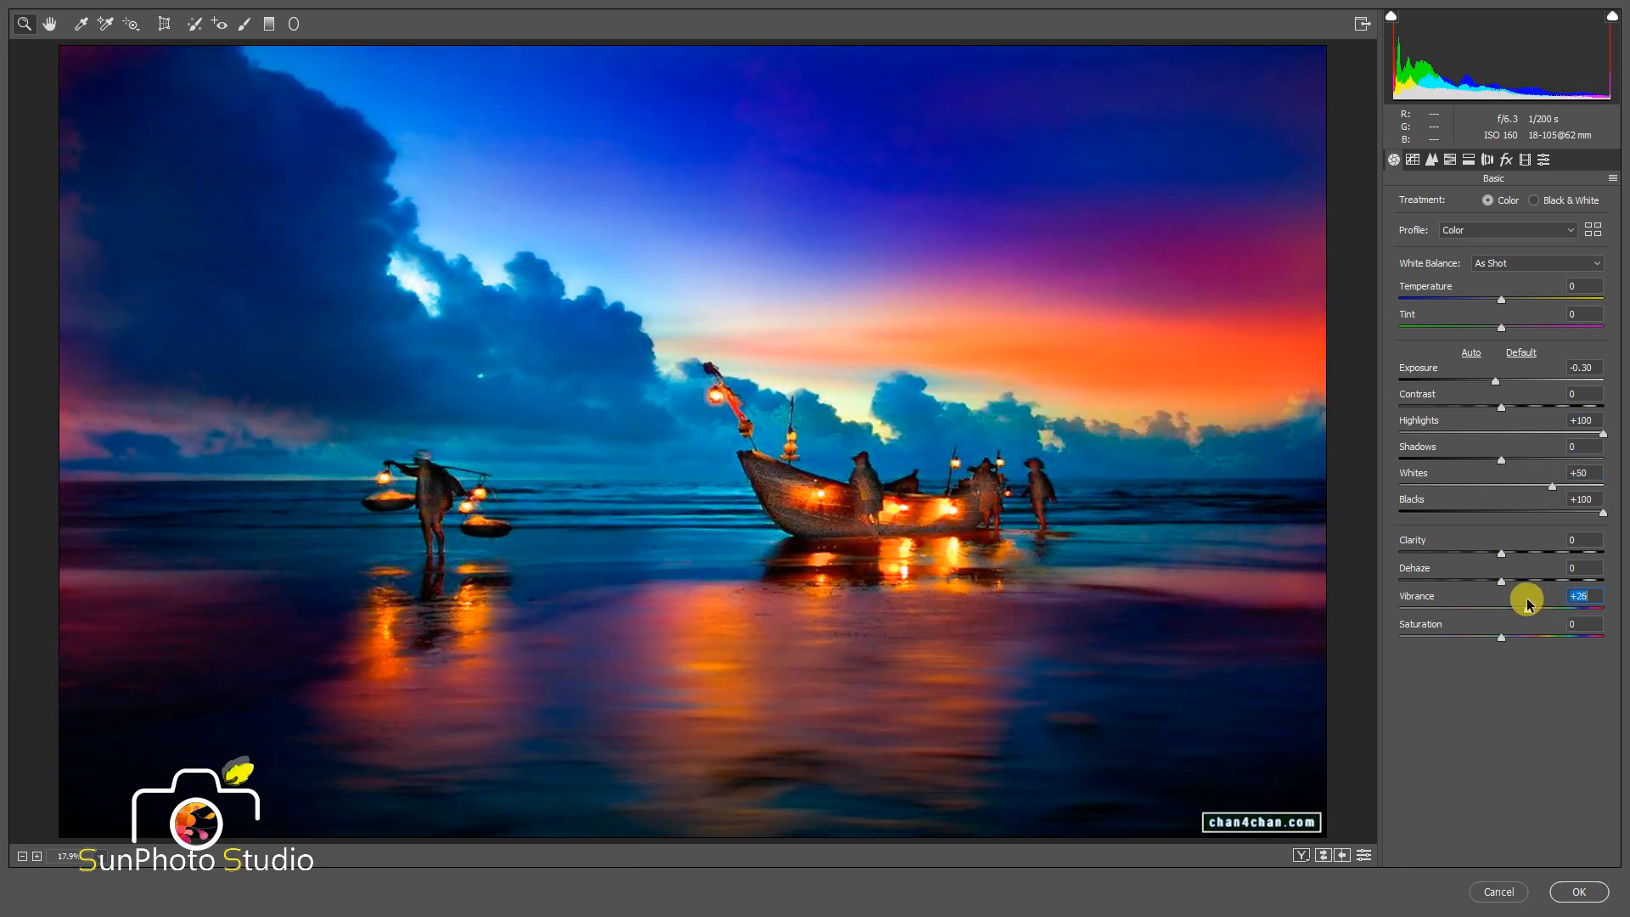
pyautogui.moveTo(1501, 303); pyautogui.dragTo(1487, 311)
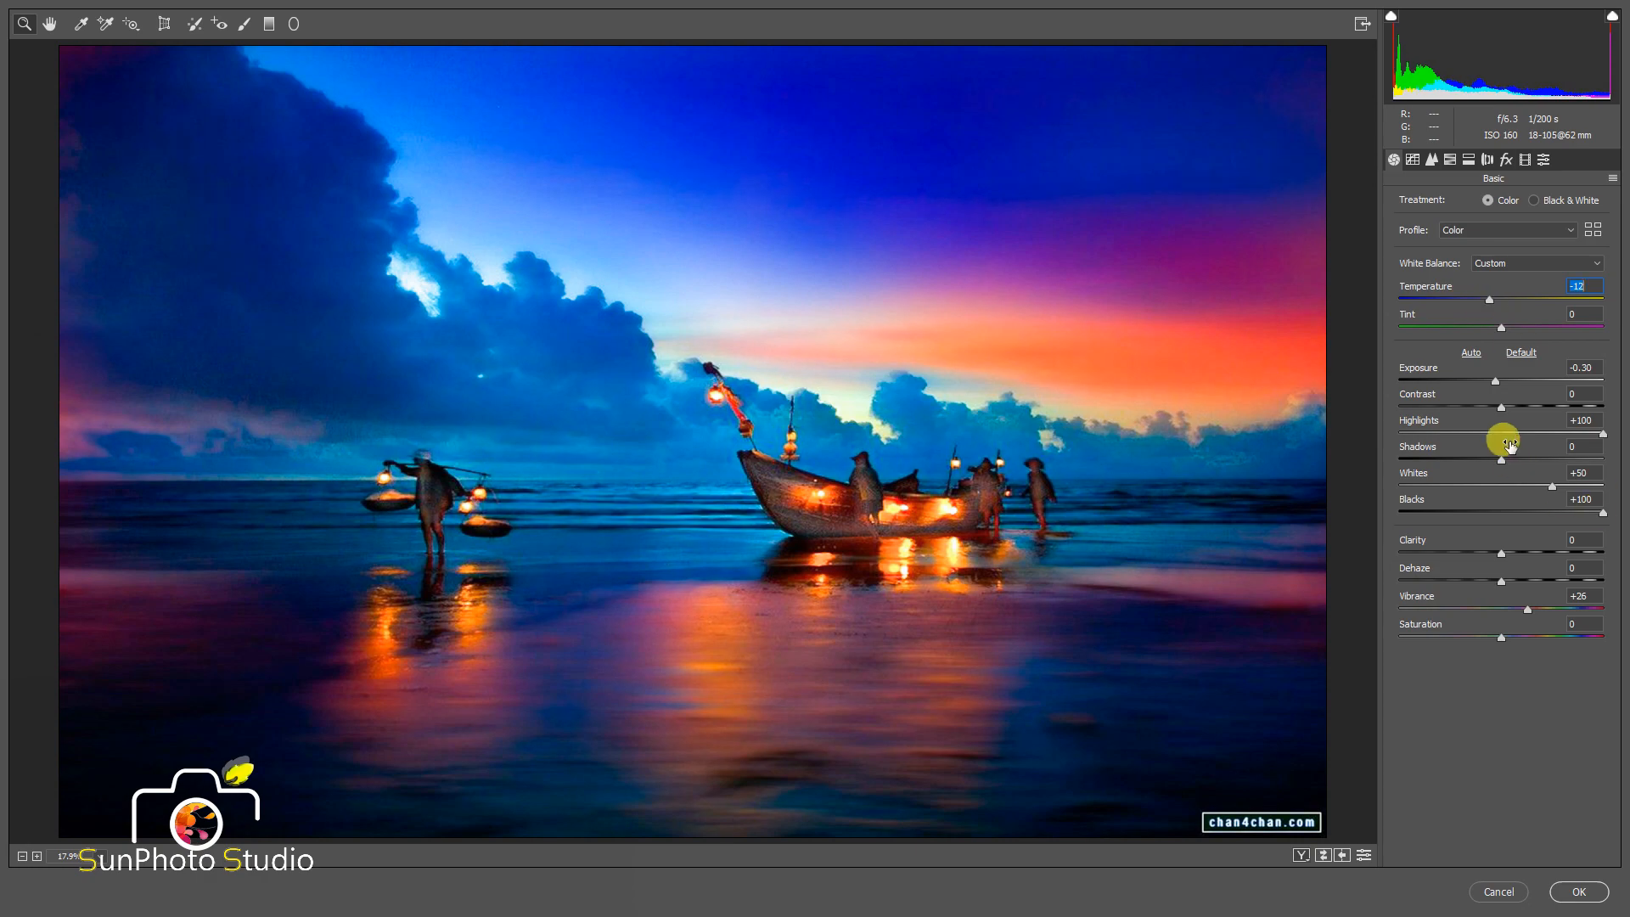
pyautogui.moveTo(1508, 550); pyautogui.dragTo(1540, 553)
pyautogui.click(1585, 888)
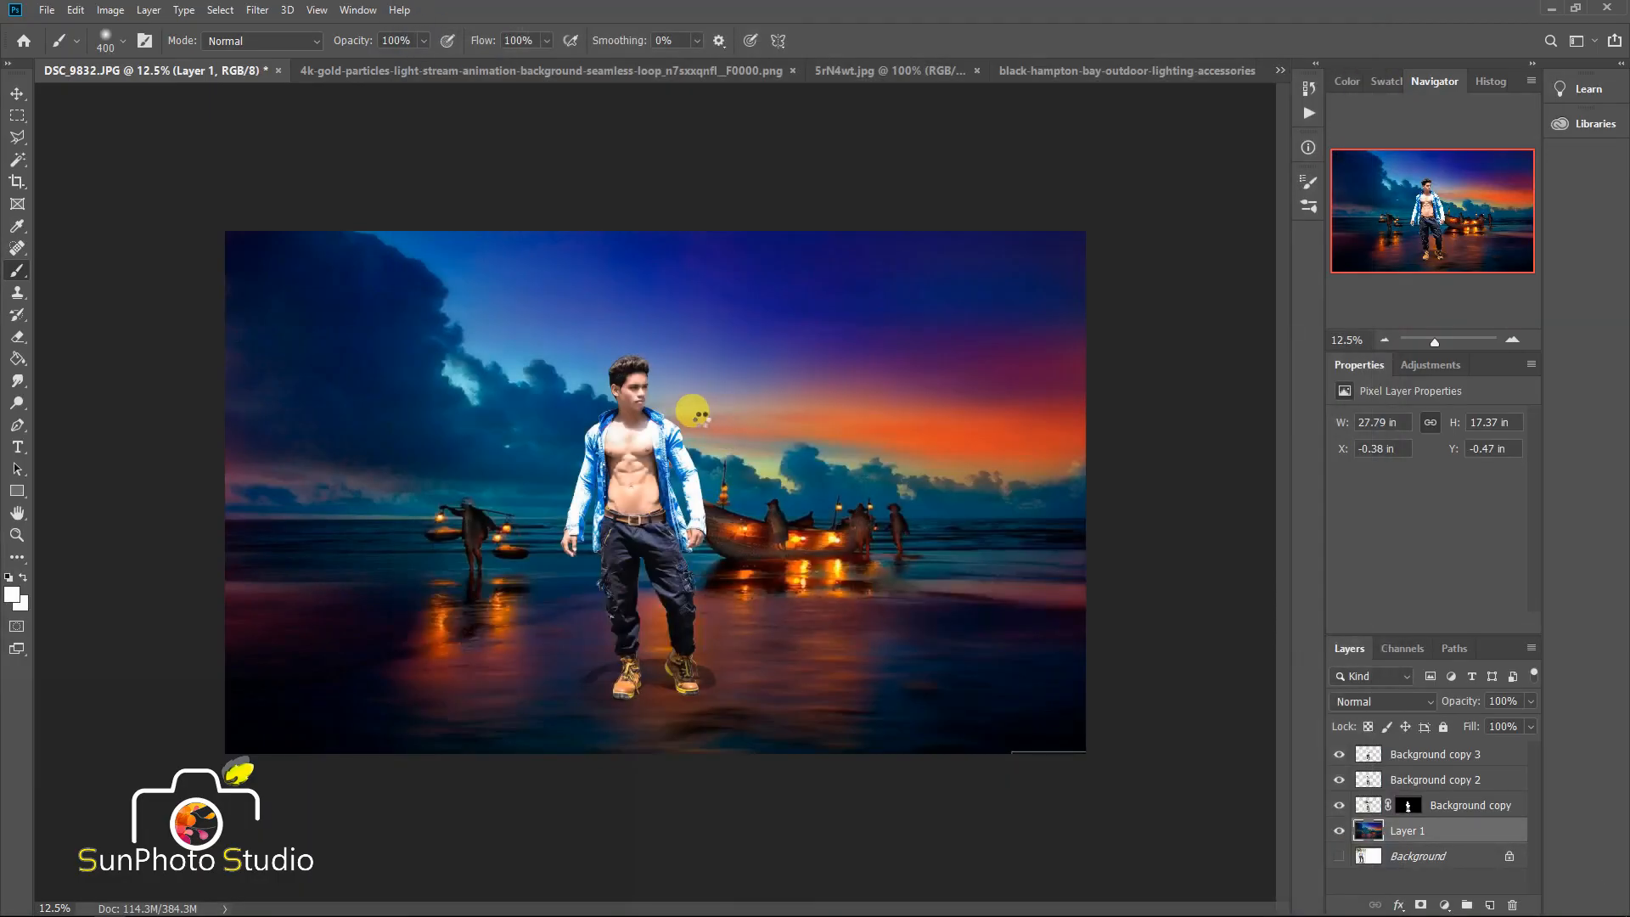
# - Paint white on the Background copy mask along the top edge of the man's hair to bring back fine hair detail
pyautogui.scroll(19, 601, 227)
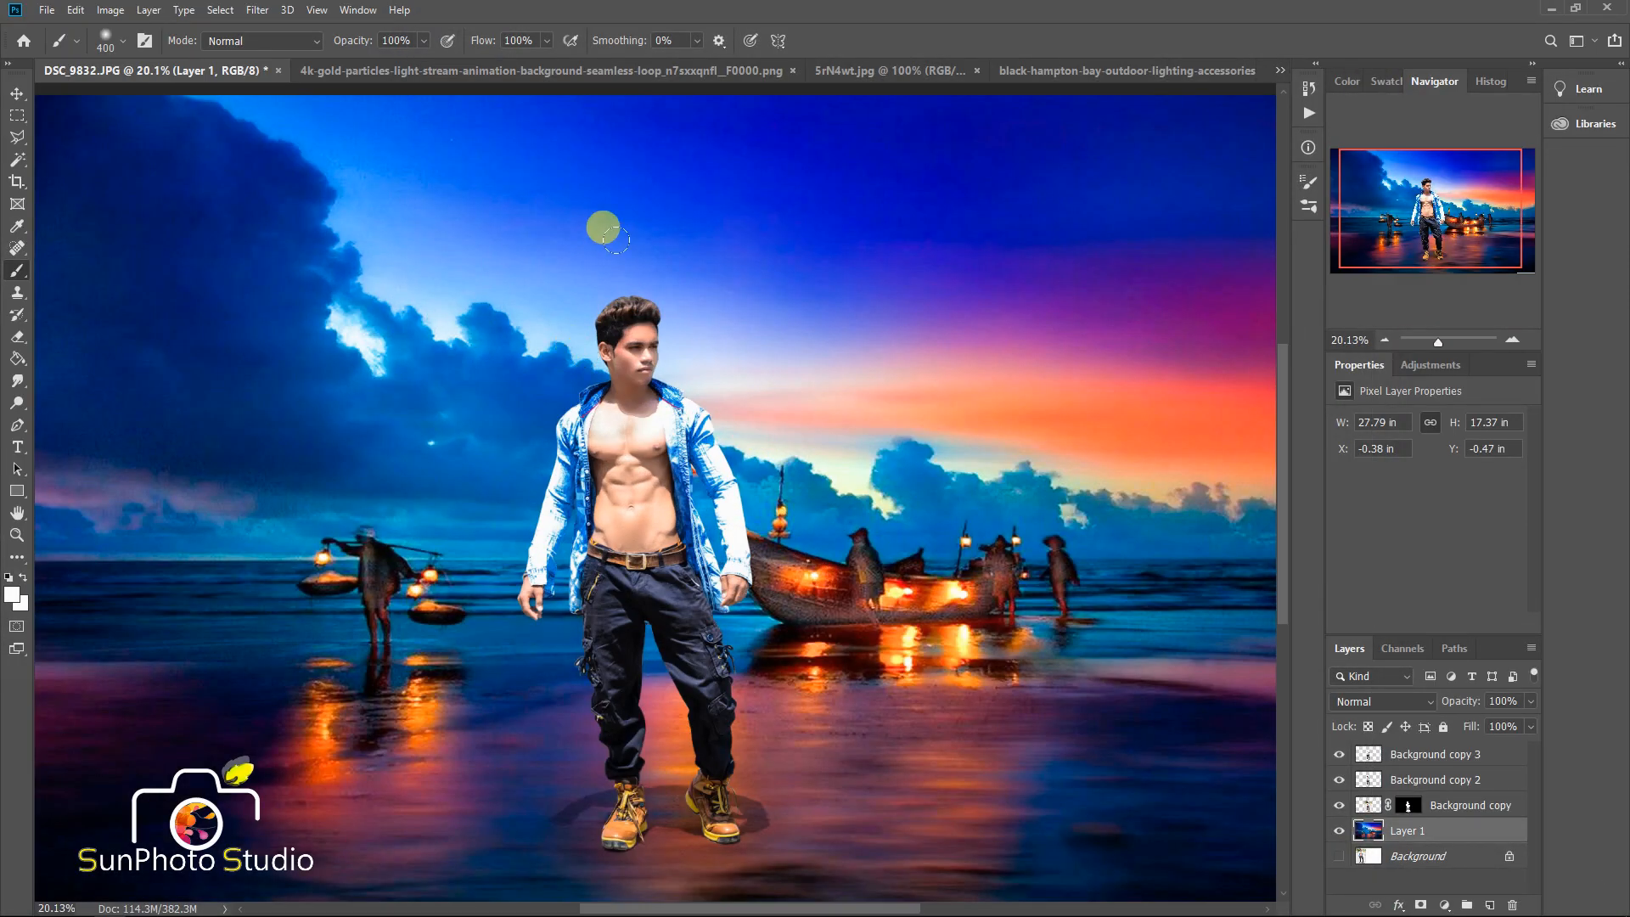
pyautogui.scroll(-1, 516, 257)
pyautogui.click(1369, 808)
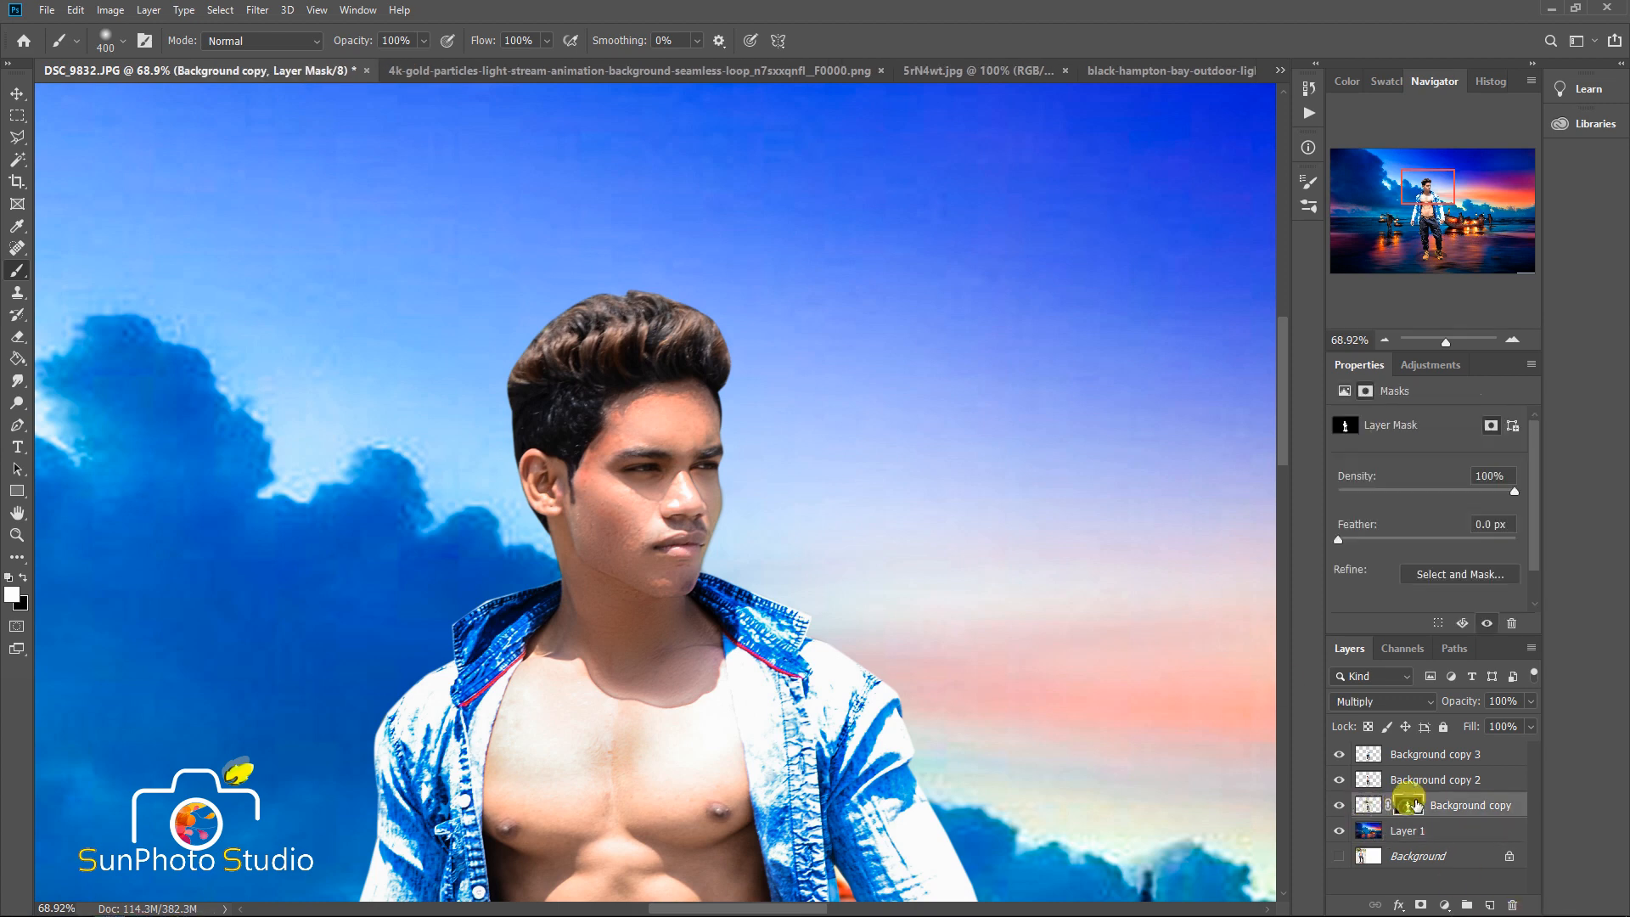
pyautogui.scroll(1, 520, 327)
pyautogui.moveTo(526, 376)
pyautogui.mouseDown()
pyautogui.moveTo(588, 303)
pyautogui.moveTo(563, 299)
pyautogui.moveTo(688, 266)
pyautogui.moveTo(763, 341)
pyautogui.mouseUp()
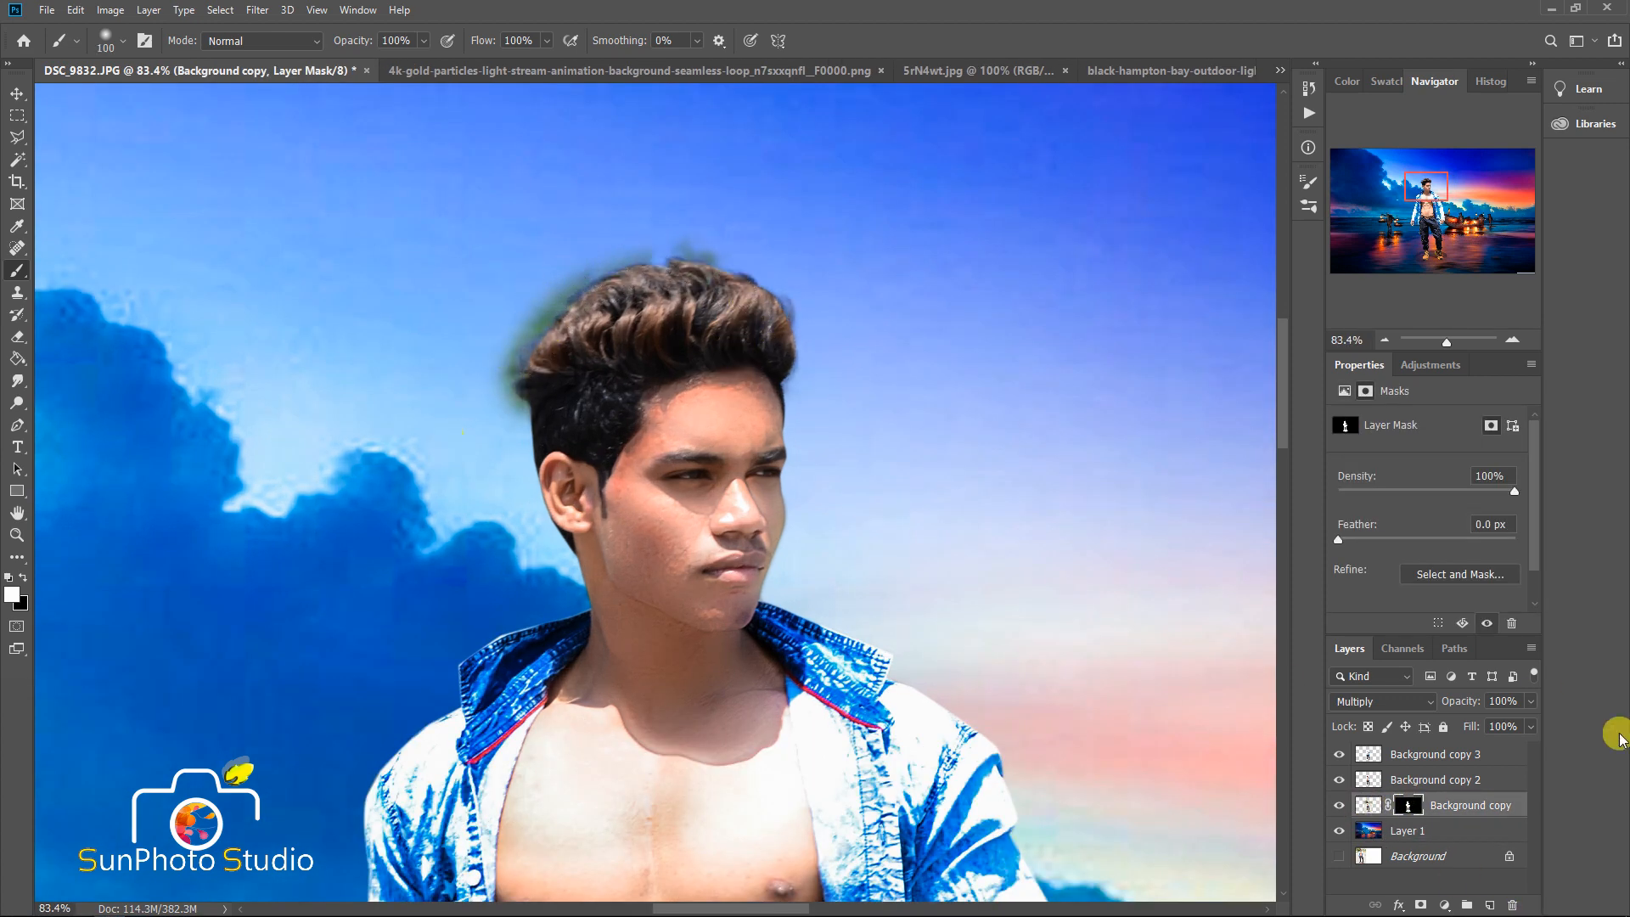
# - Paint black on the Background copy mask to hide the green fringe around the hair
pyautogui.scroll(1, 546, 550)
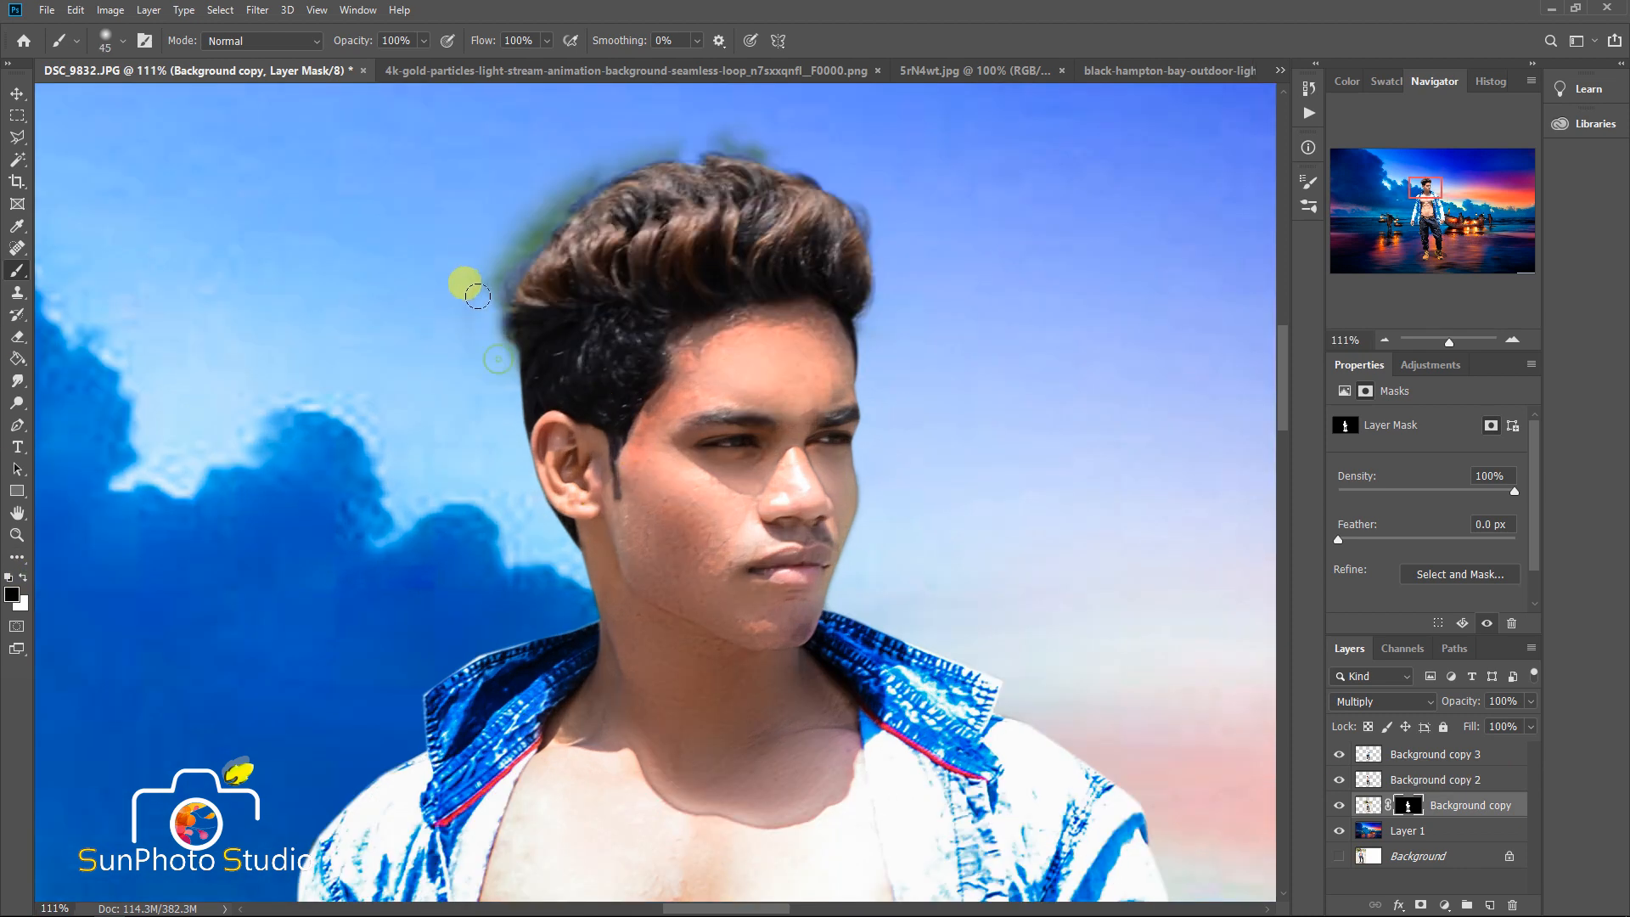
pyautogui.press(']')
pyautogui.press(']')
pyautogui.moveTo(499, 338)
pyautogui.mouseDown()
pyautogui.moveTo(525, 242)
pyautogui.moveTo(591, 147)
pyautogui.moveTo(779, 134)
pyautogui.mouseUp()
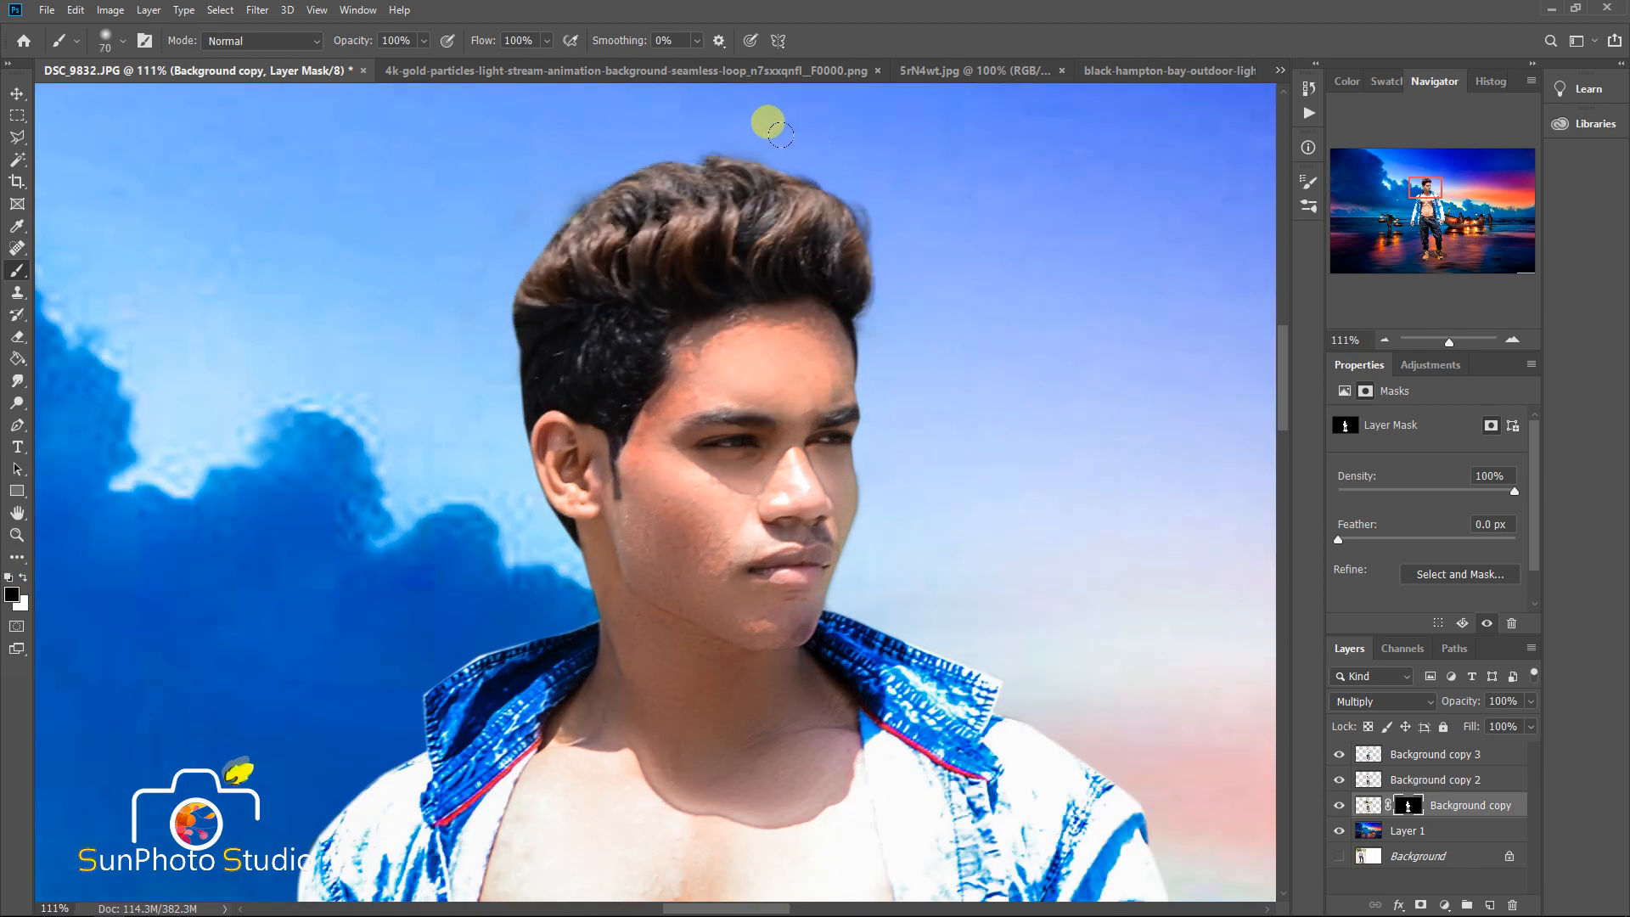
# - Start a Tilt-Shift blur on Layer 1, setting Blur to 70 px and moving the focus band down to the man's feet
pyautogui.scroll(-5, 742, 272)
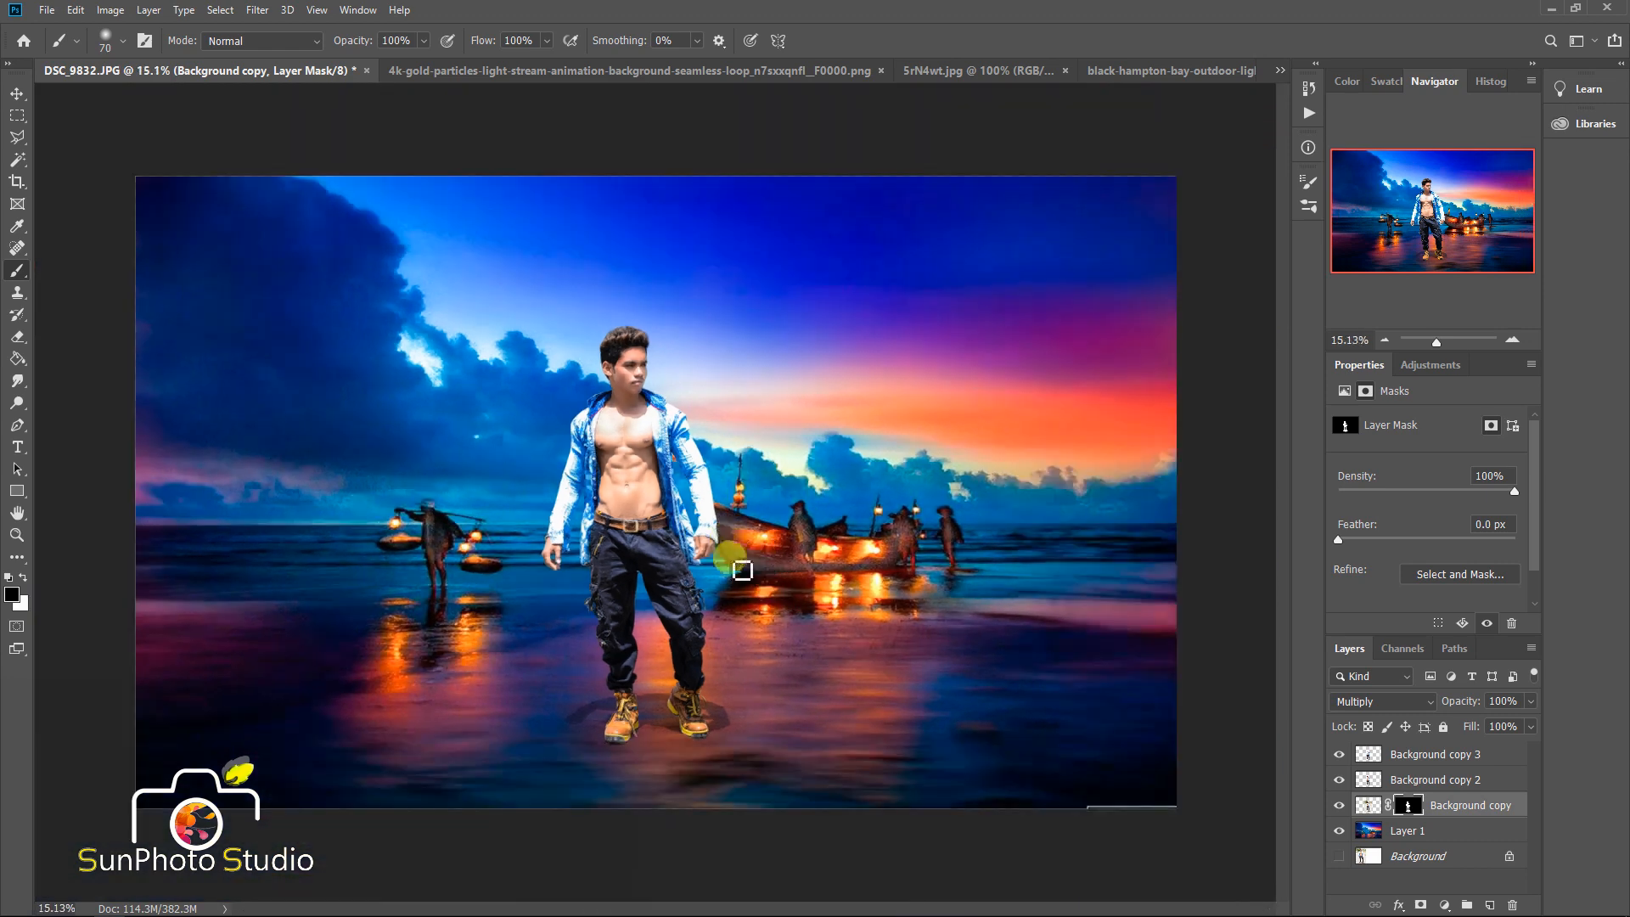
pyautogui.click(1412, 760)
pyautogui.click(1425, 828)
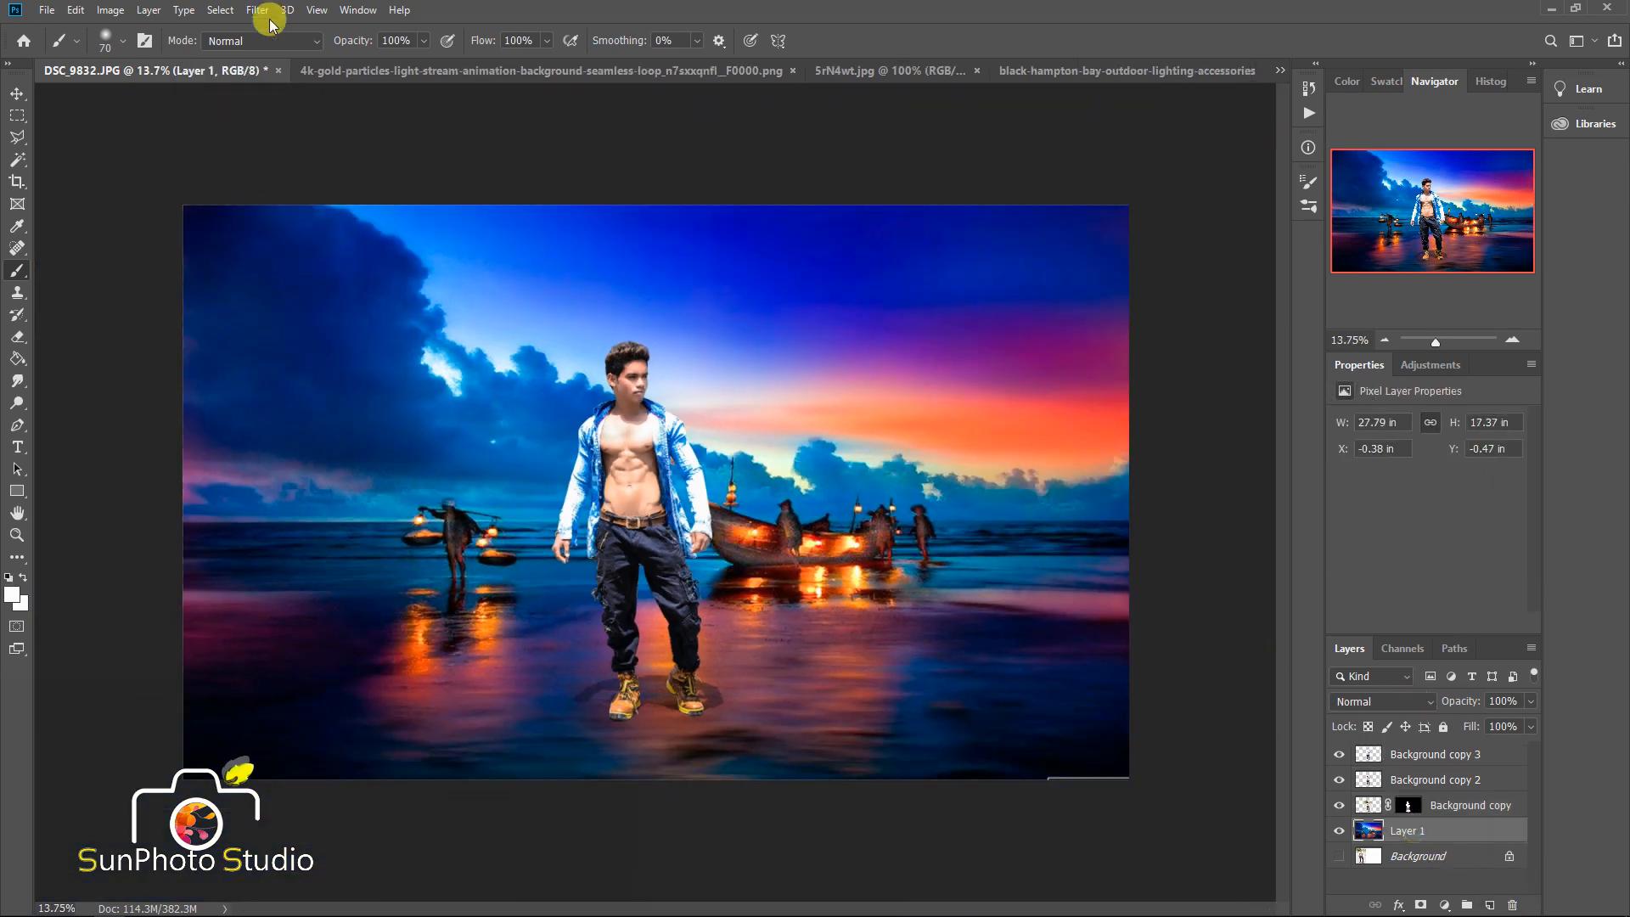
pyautogui.click(257, 10)
pyautogui.click(492, 254)
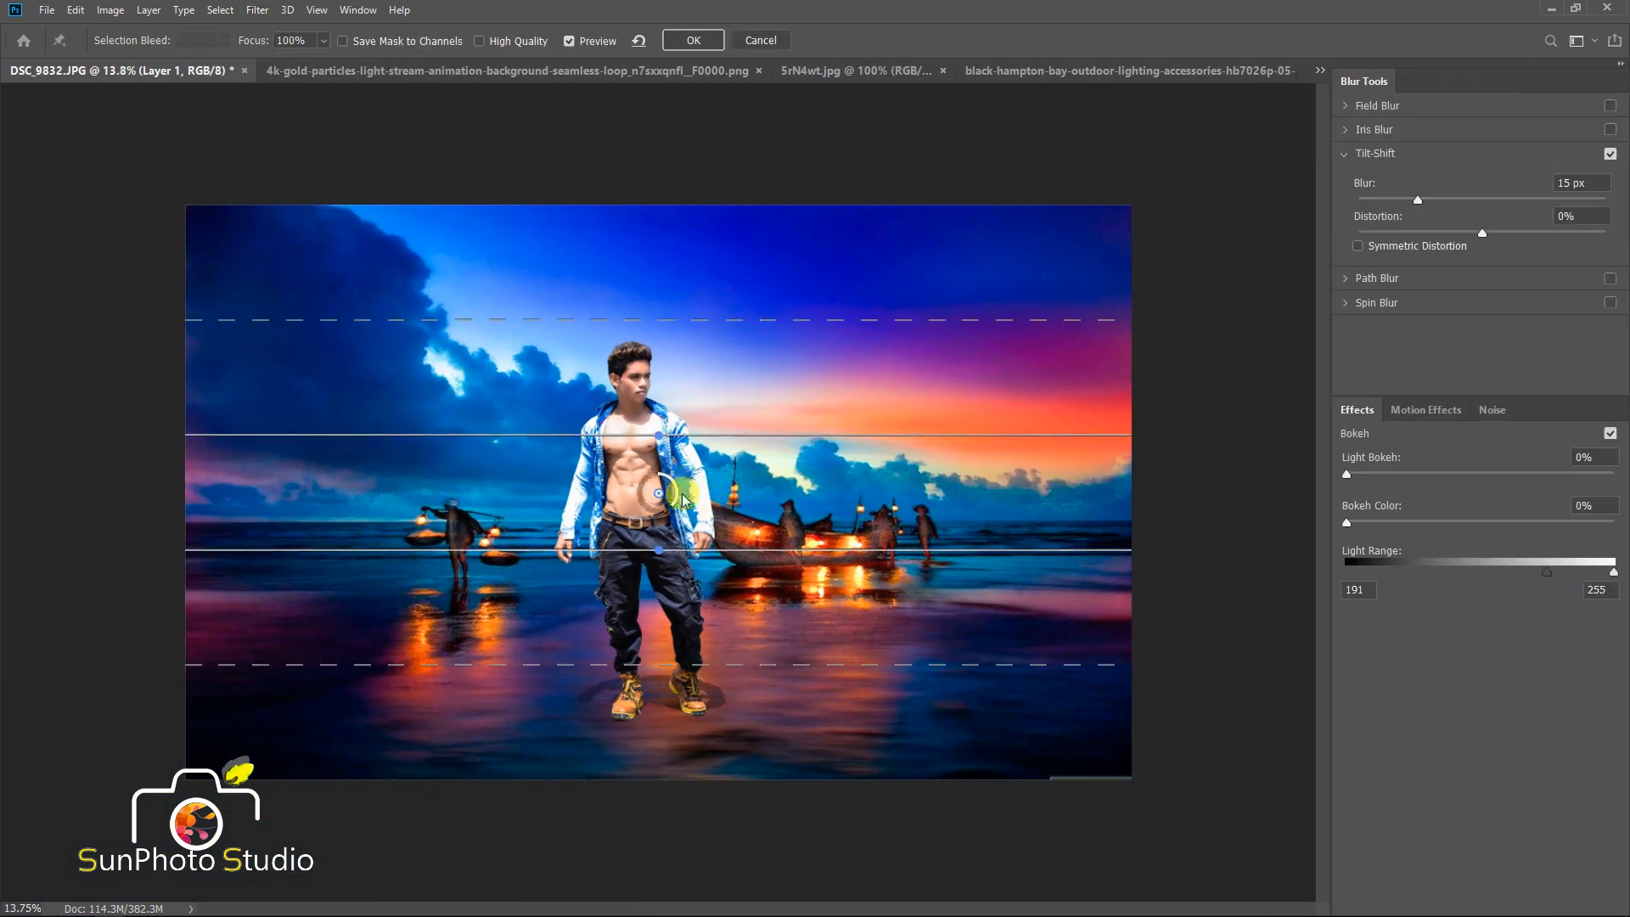
pyautogui.moveTo(656, 509); pyautogui.dragTo(644, 704)
pyautogui.click(1473, 200)
pyautogui.moveTo(654, 577); pyautogui.dragTo(661, 506)
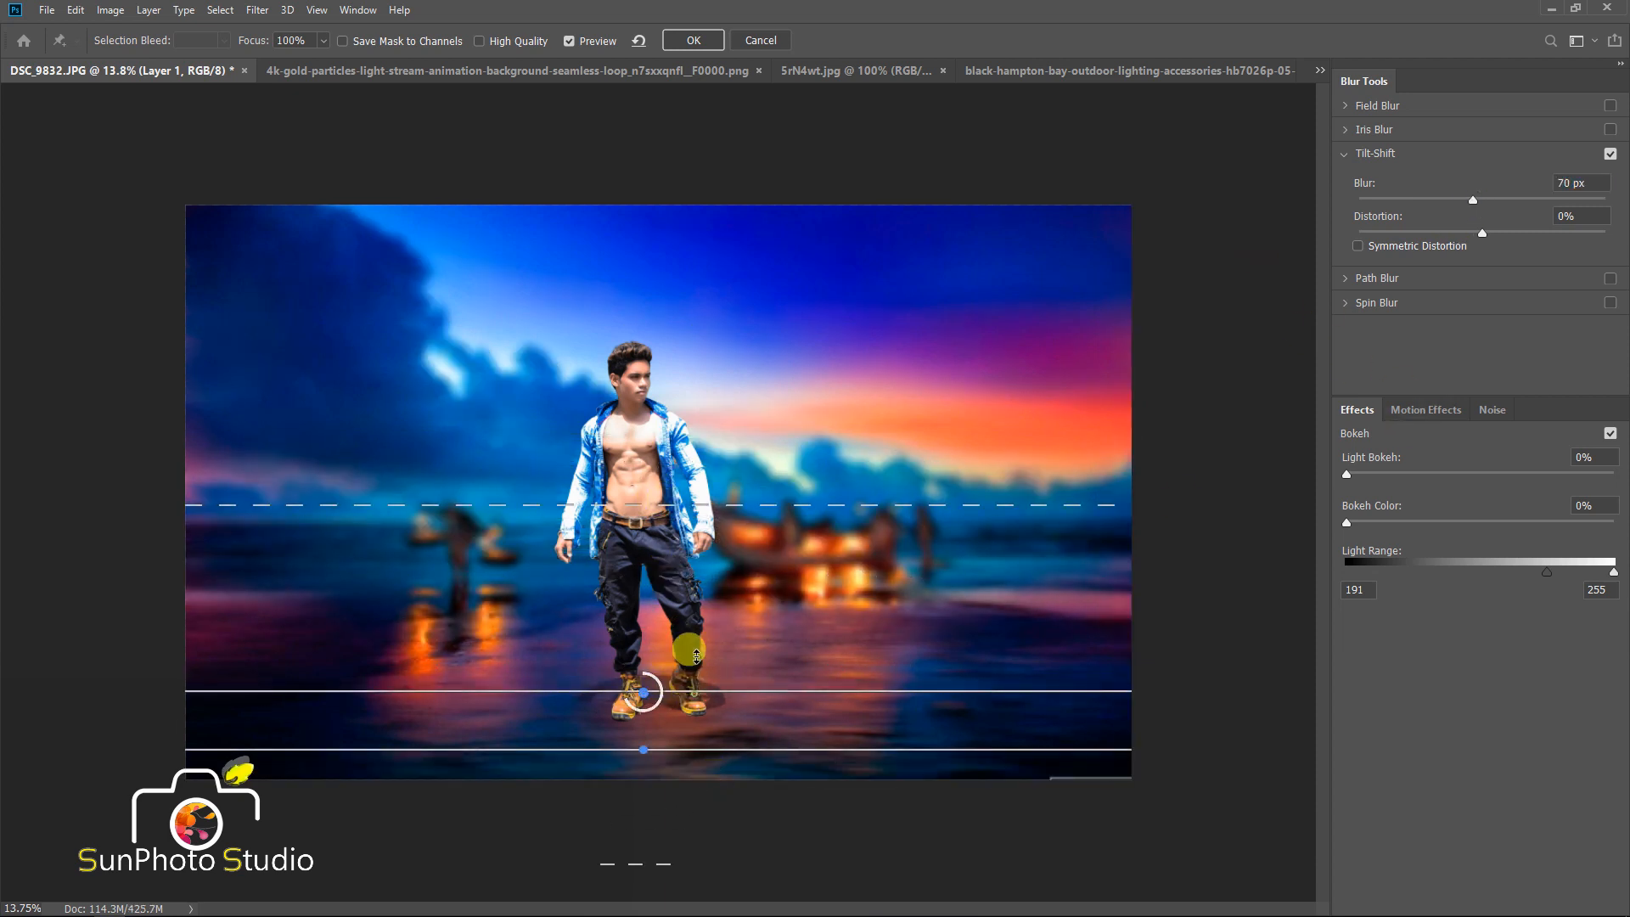
# - Move the Tilt-Shift focus band below the image's lower edge, set Blur to 46 px and apply the filter
pyautogui.moveTo(681, 691); pyautogui.dragTo(630, 814)
pyautogui.moveTo(717, 619); pyautogui.dragTo(729, 582)
pyautogui.moveTo(1473, 200)
pyautogui.mouseDown()
pyautogui.moveTo(1444, 204)
pyautogui.moveTo(1462, 204)
pyautogui.mouseUp()
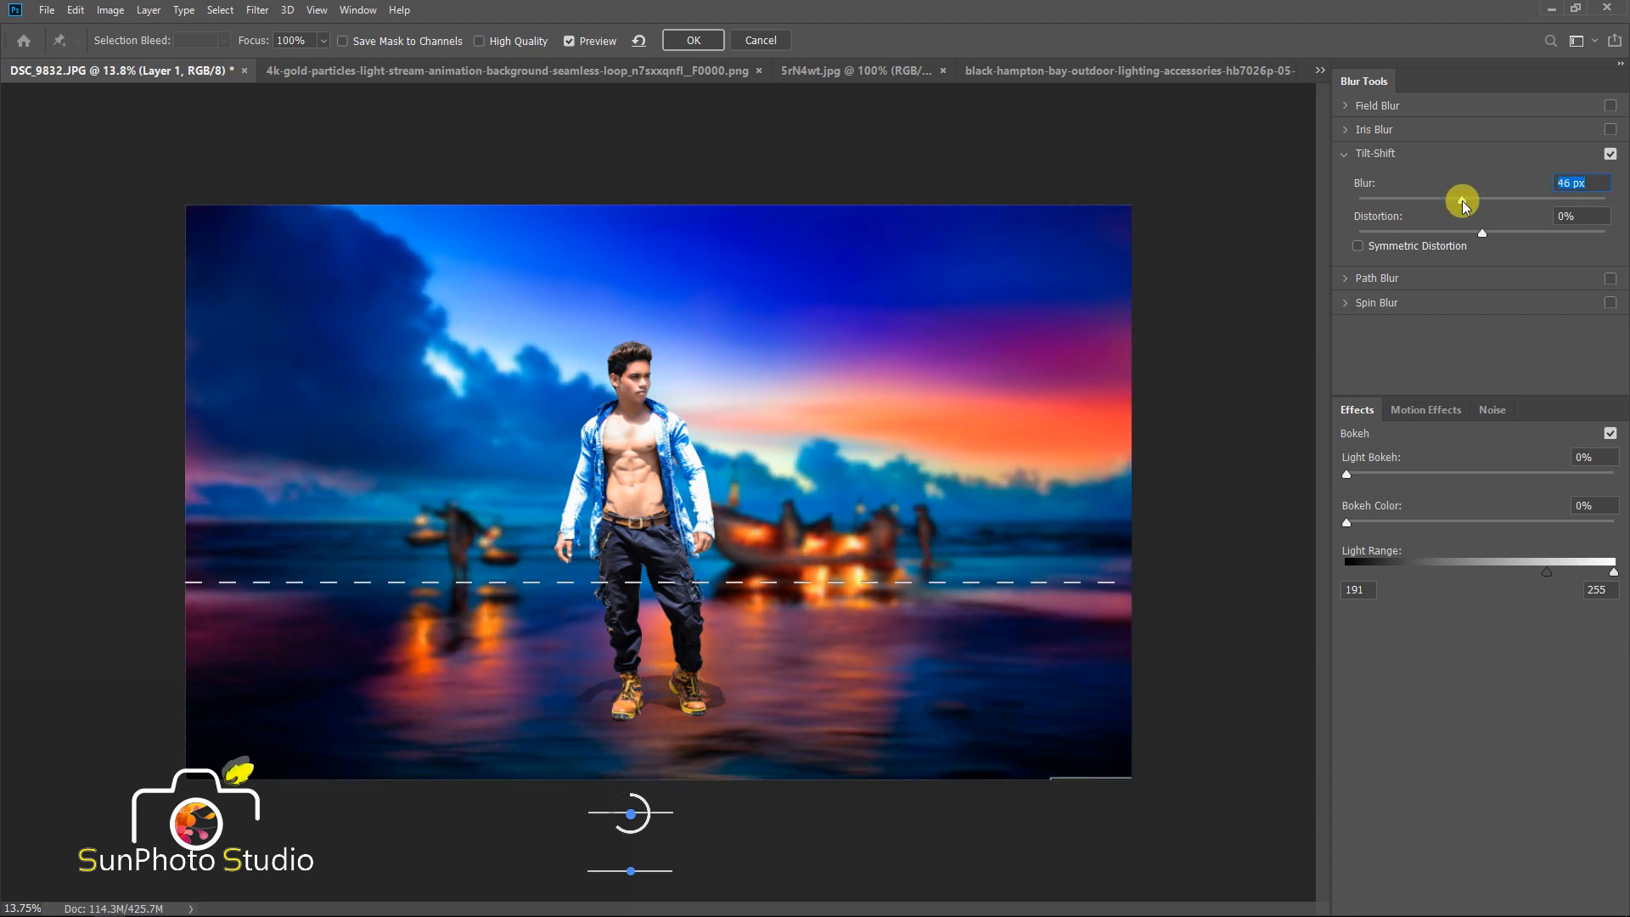
pyautogui.click(693, 40)
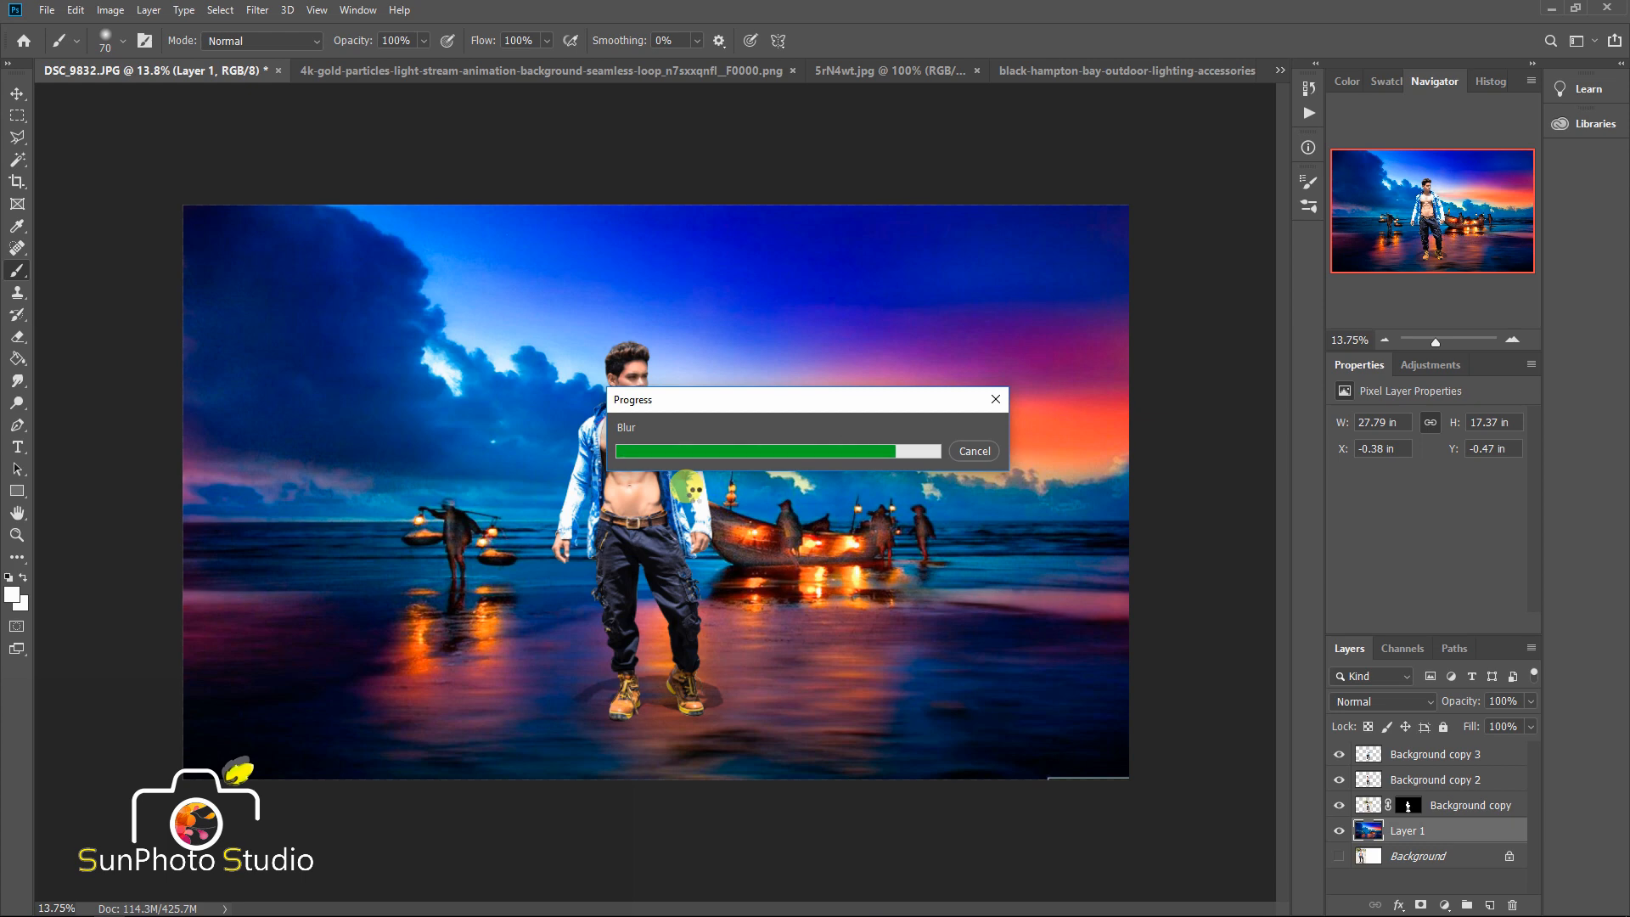
# - Copy the cut-out lantern from its document into the composite above Layer 1 and stand it beside the man
pyautogui.click(1157, 68)
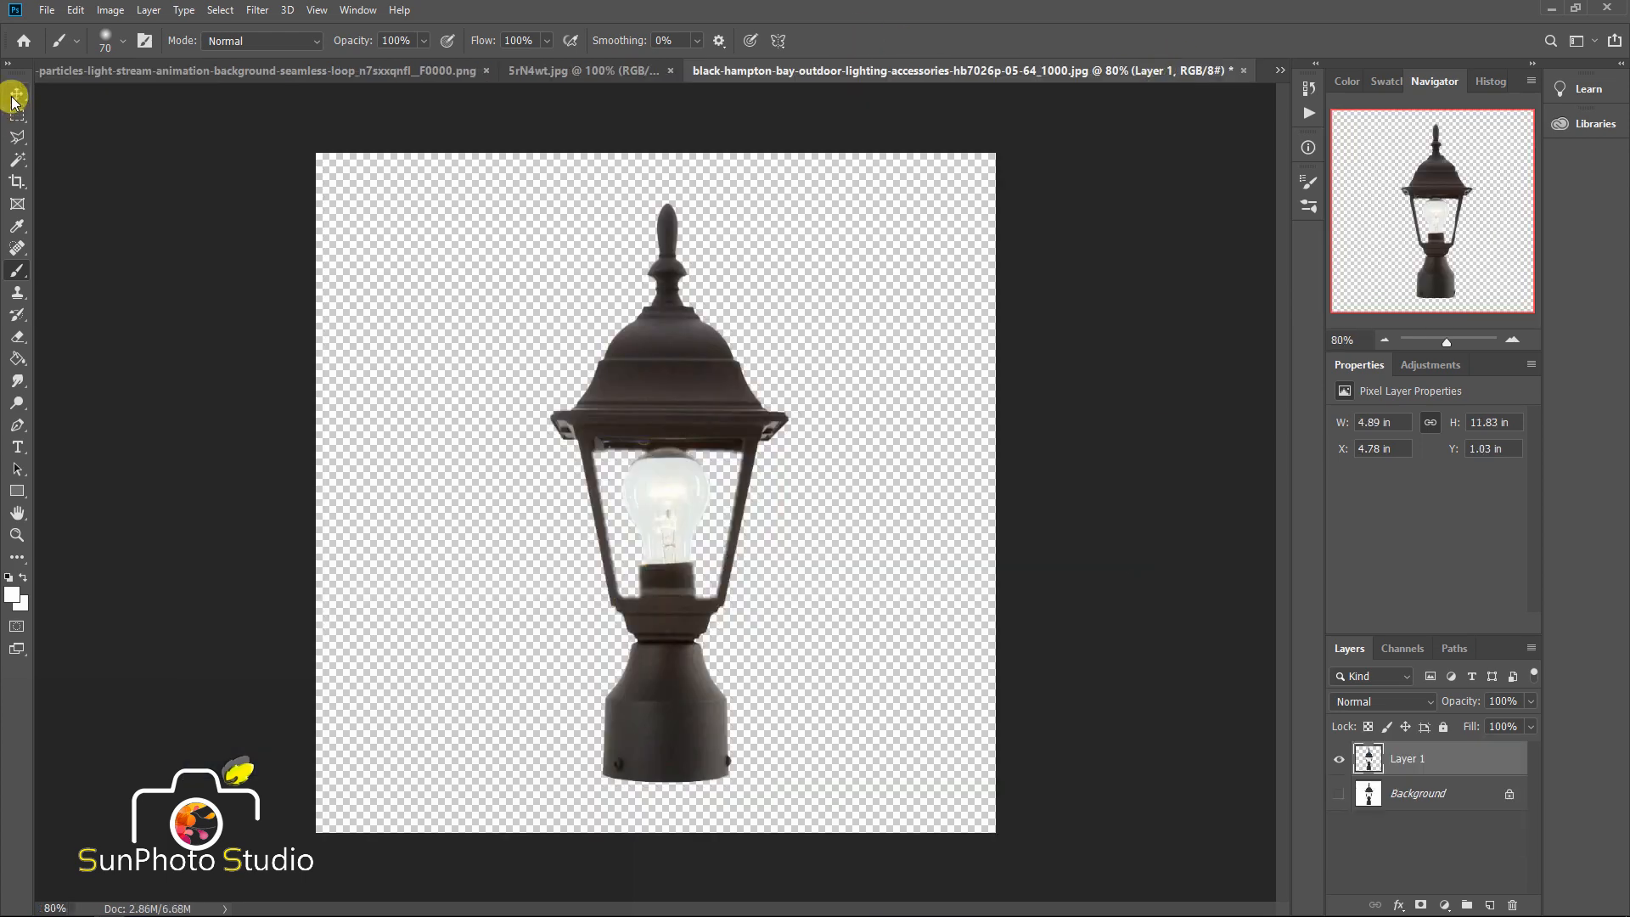
pyautogui.click(17, 93)
pyautogui.hotkey('ctrl', 'c')
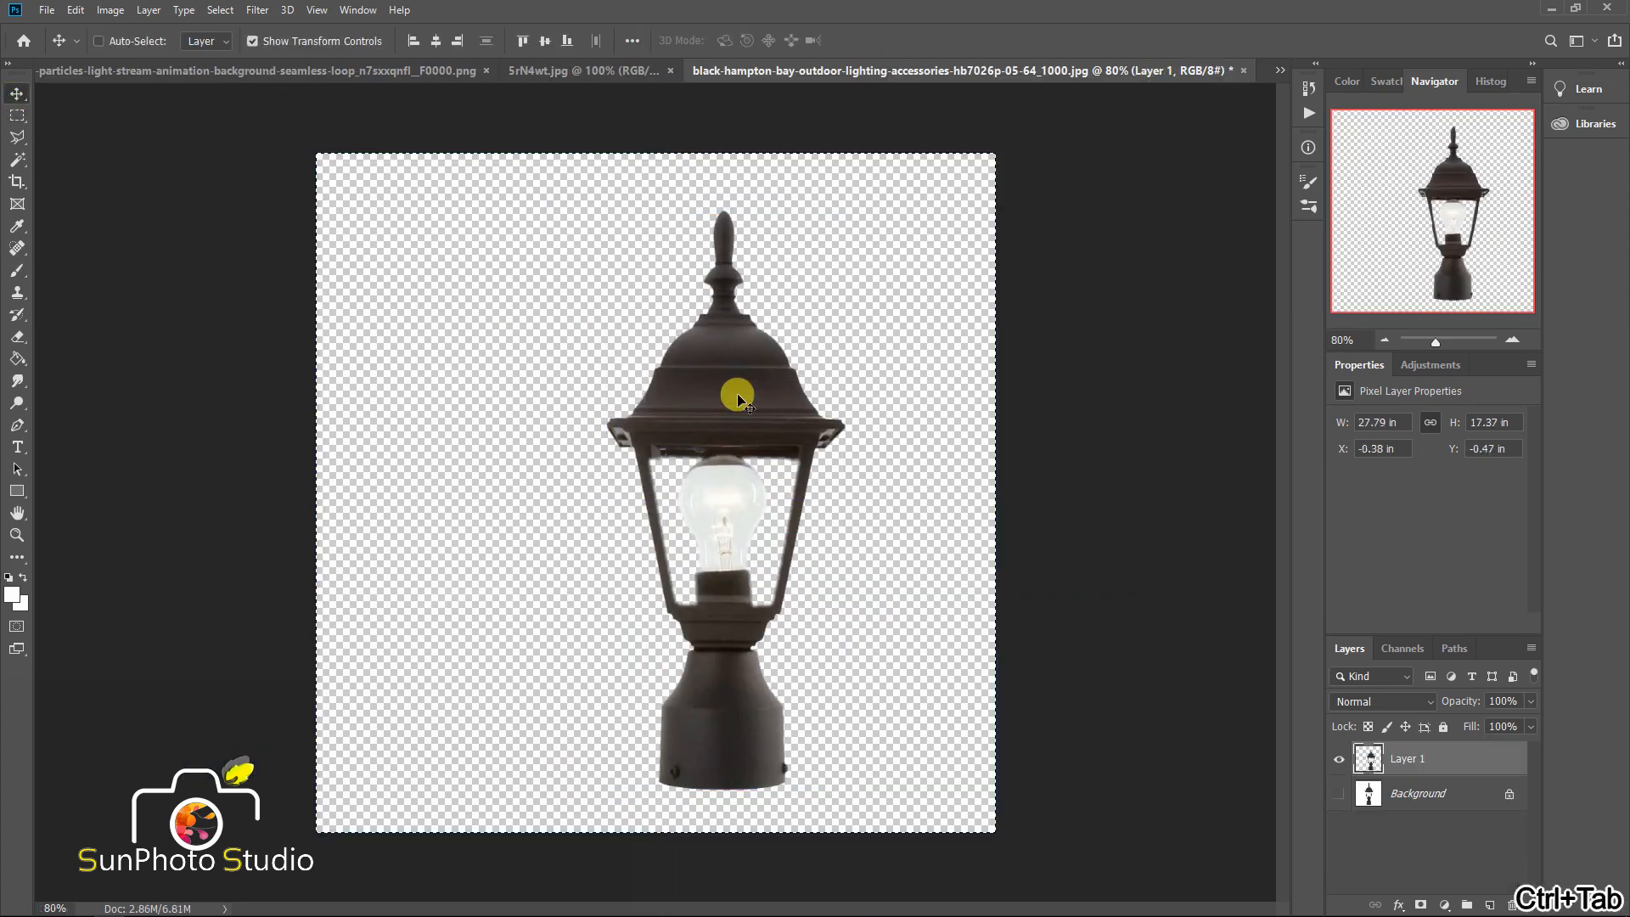
pyautogui.hotkey('ctrl', 'Tab')
pyautogui.hotkey('ctrl', 'v')
pyautogui.moveTo(613, 590); pyautogui.dragTo(530, 637)
# - Apply Levels to the lantern layer with input levels 37, 1.34 and 223
pyautogui.click(110, 9)
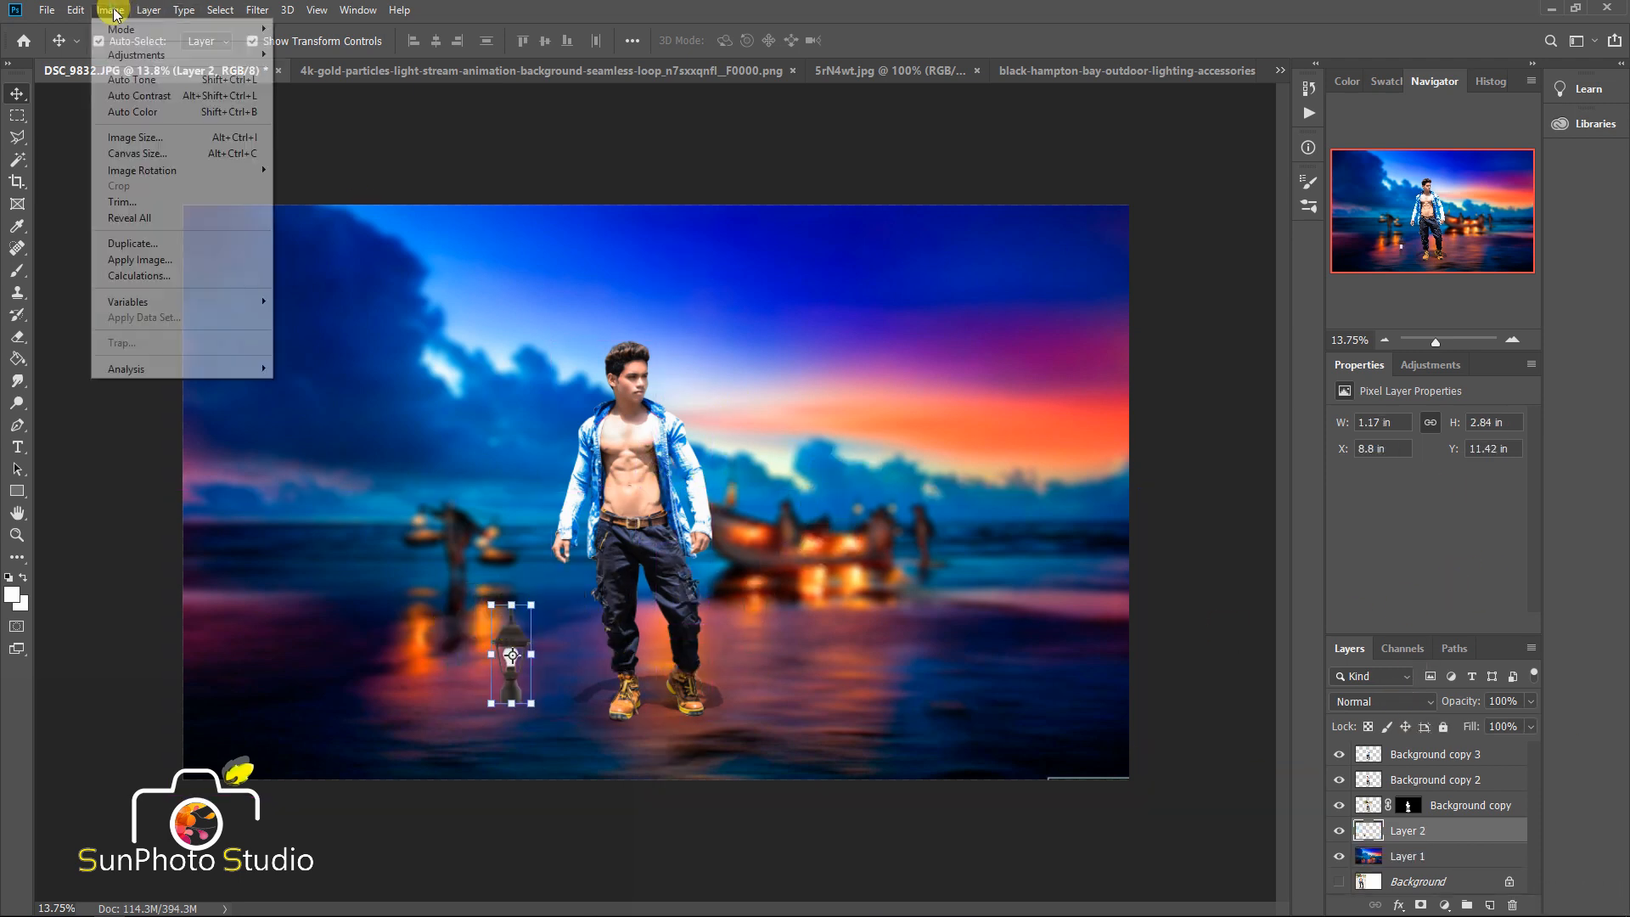
pyautogui.moveTo(161, 57)
pyautogui.click(314, 72)
pyautogui.moveTo(1271, 320); pyautogui.dragTo(1199, 331)
pyautogui.moveTo(1380, 325); pyautogui.dragTo(1354, 339)
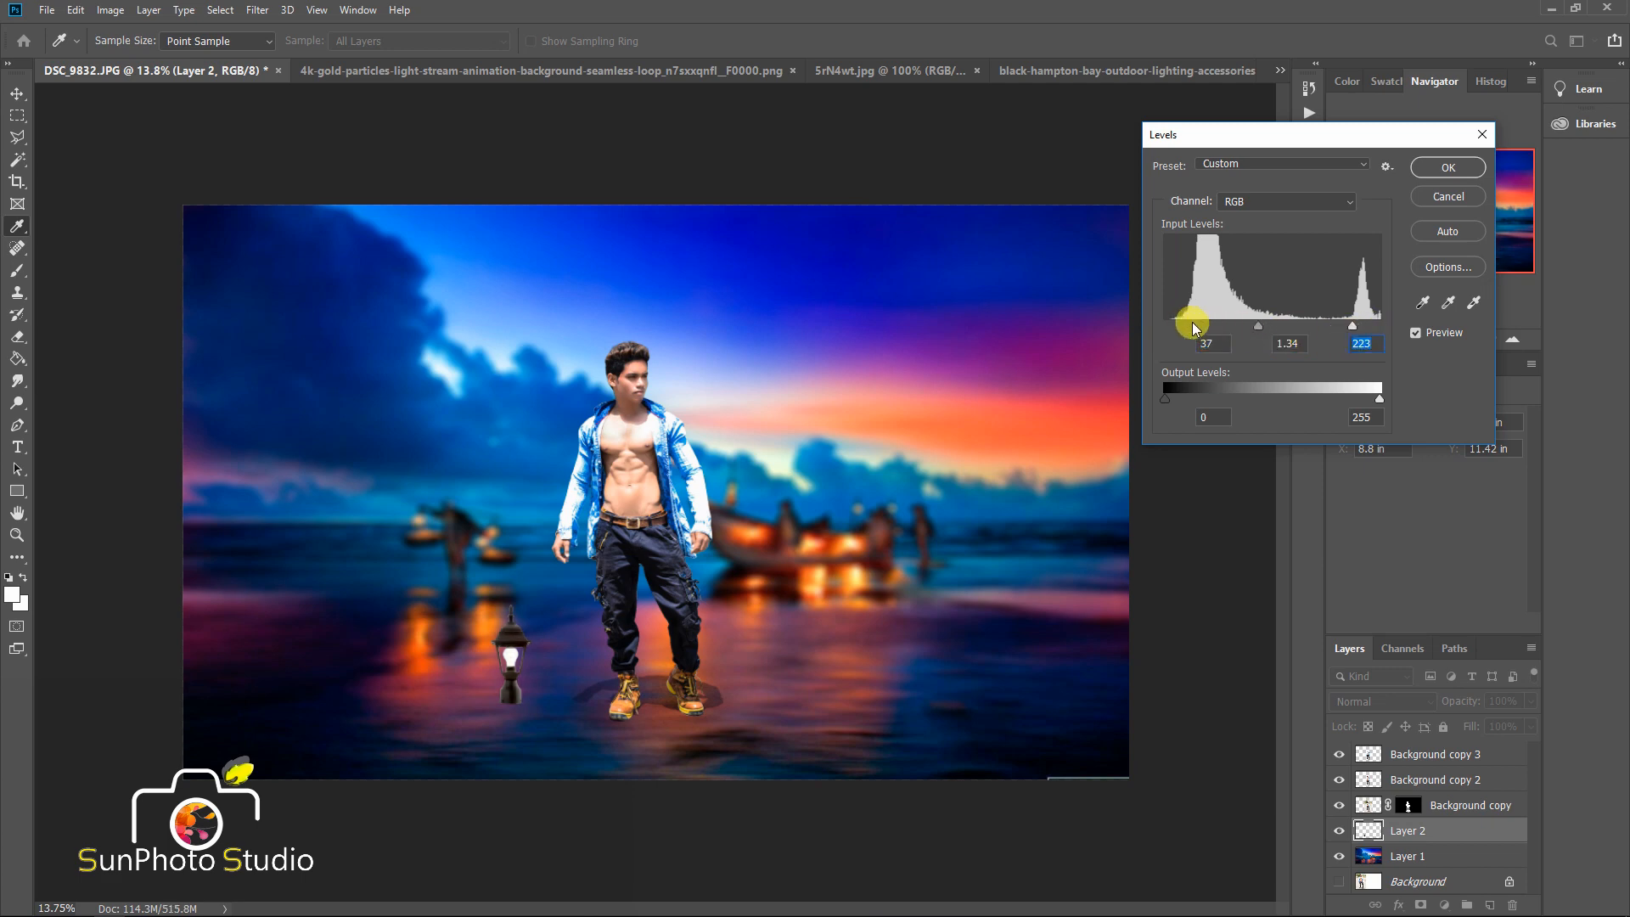
pyautogui.press('Return')
# - Move the lantern slightly farther away from the man's feet
pyautogui.press('v')
pyautogui.scroll(5, 544, 408)
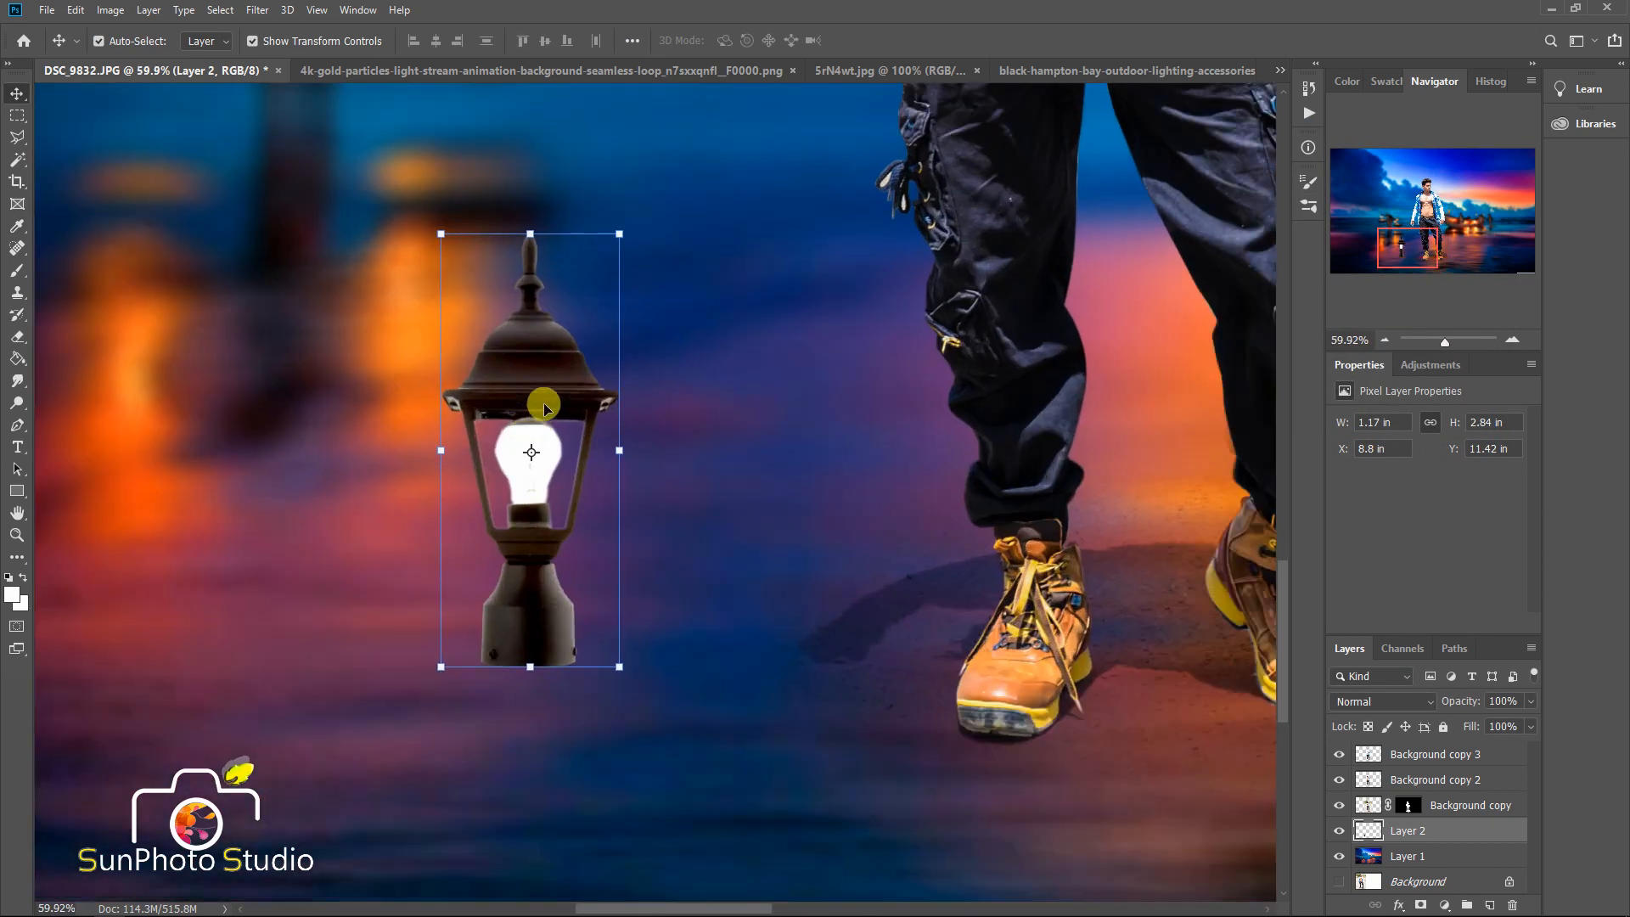
pyautogui.scroll(-2, 544, 408)
pyautogui.moveTo(544, 408); pyautogui.dragTo(469, 393)
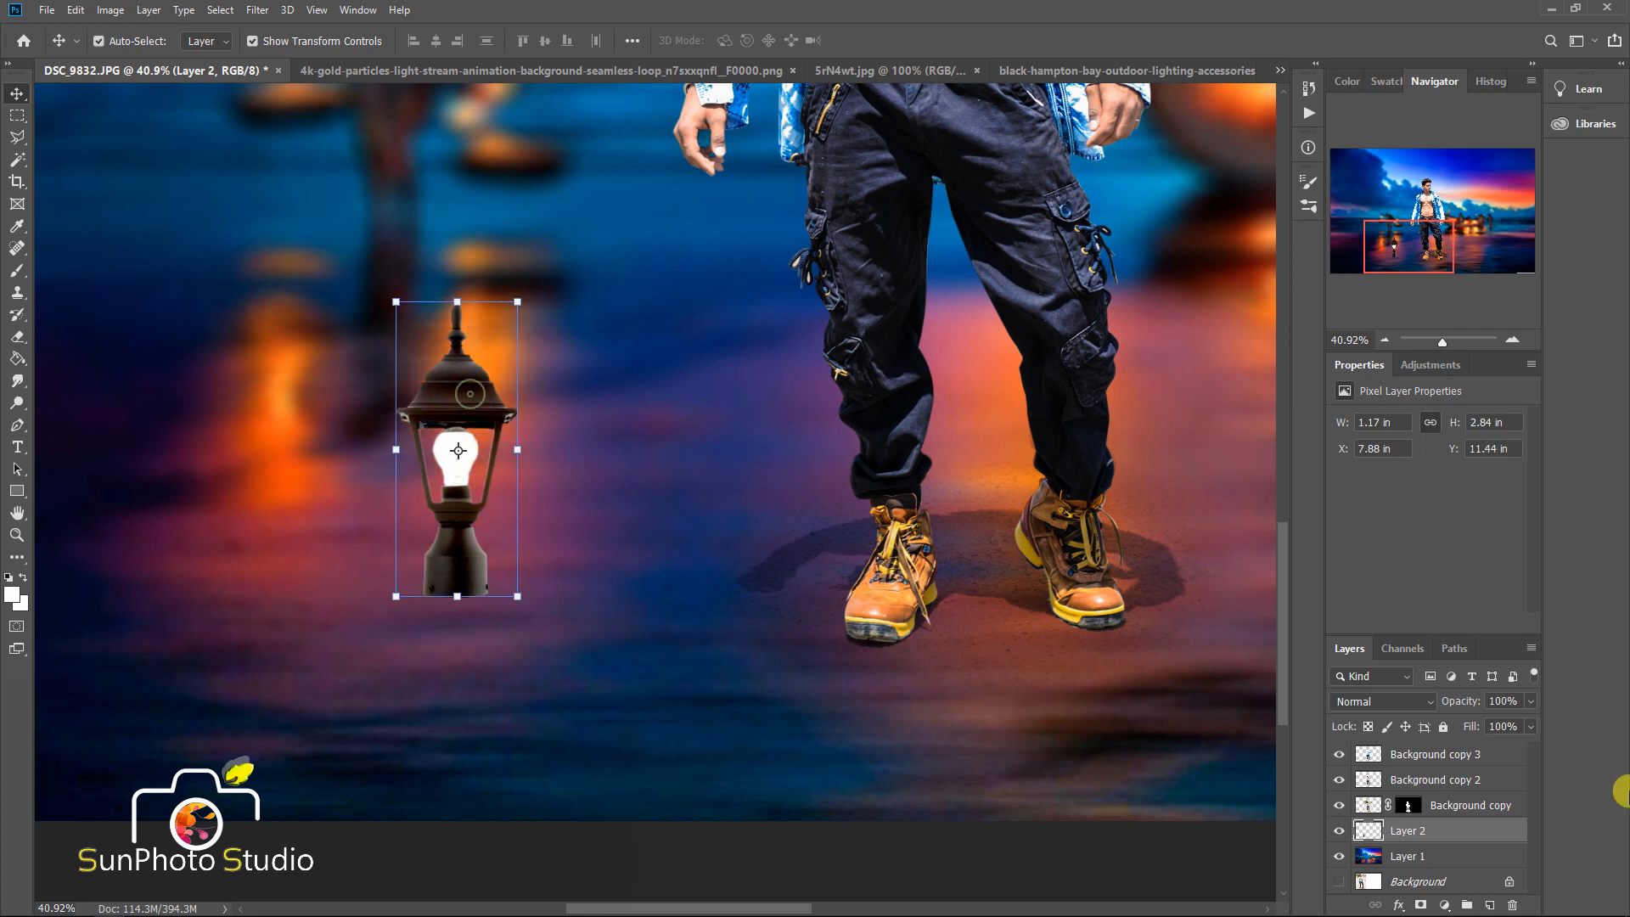
# - Duplicate the lantern, flip the copy vertically directly below the original and lower its opacity to 18%
pyautogui.hotkey('ctrl', 'j')
pyautogui.hotkey('ctrl', 't')
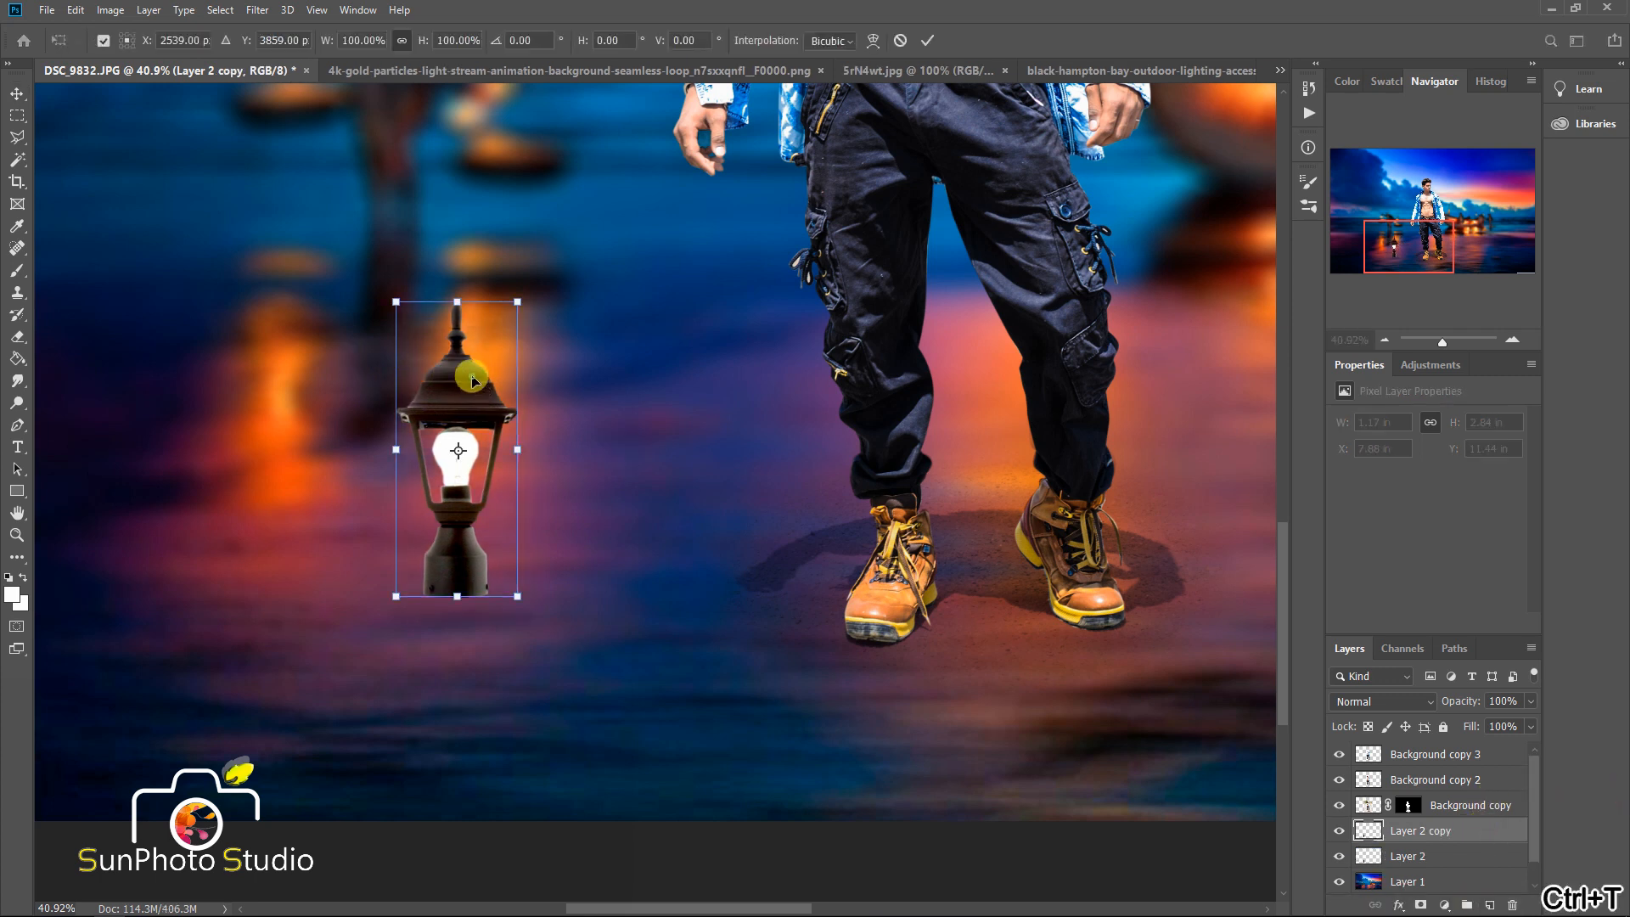
pyautogui.rightClick(472, 377)
pyautogui.click(553, 604)
pyautogui.moveTo(472, 367); pyautogui.dragTo(465, 652)
pyautogui.press('Return')
pyautogui.moveTo(1419, 709); pyautogui.dragTo(1384, 724)
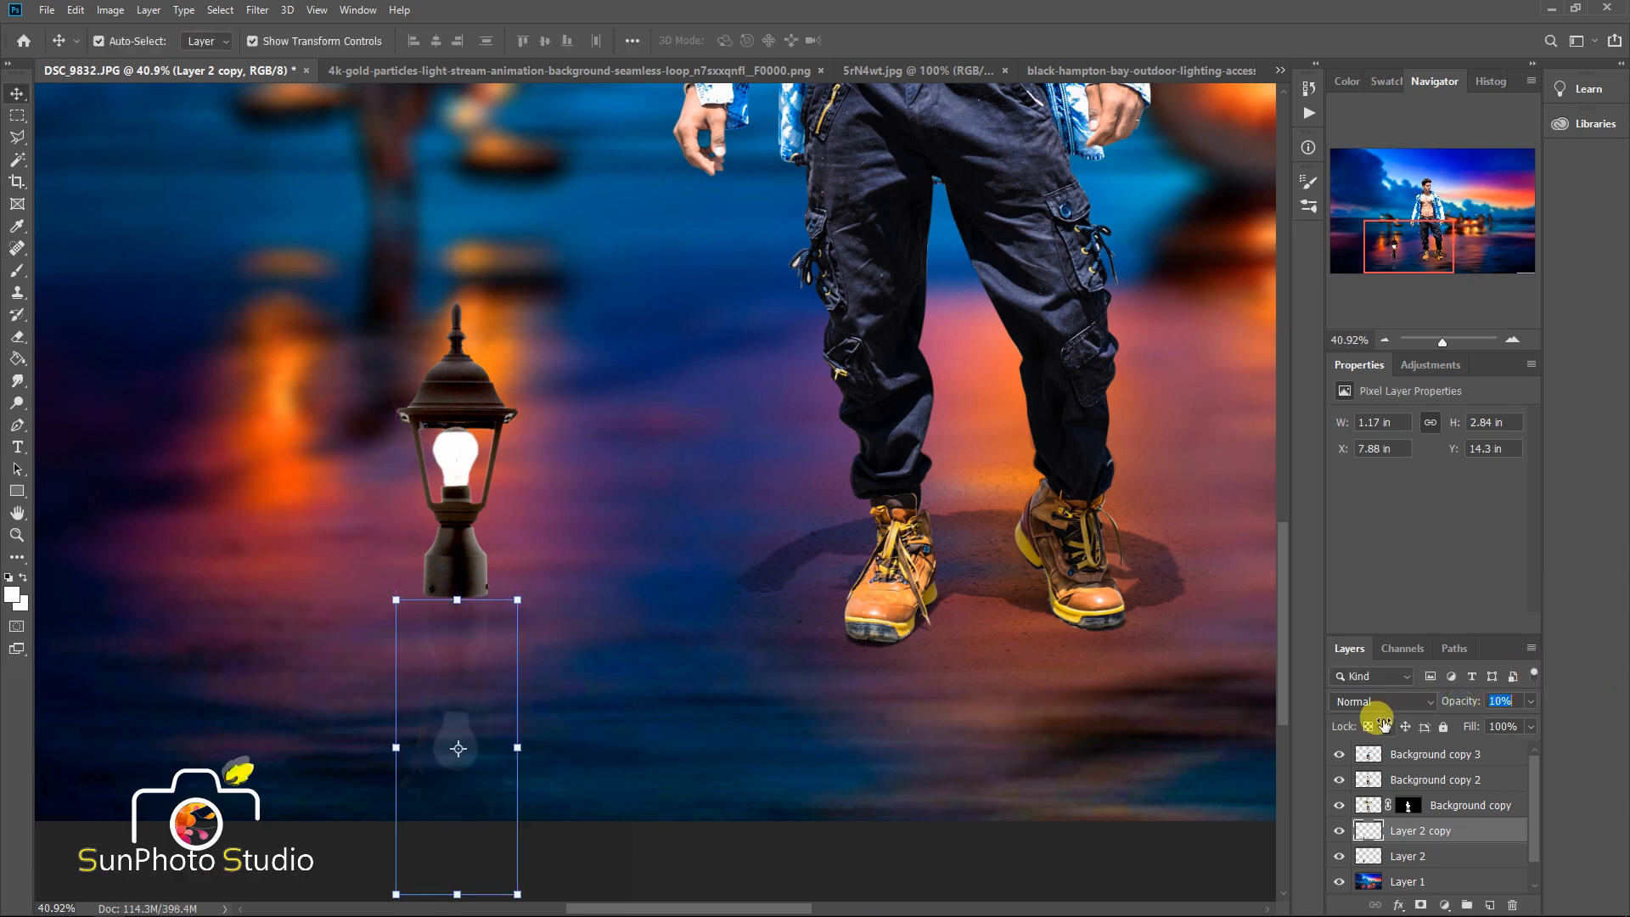
# - Apply a Shape Blur with a 10-pixel radius to the lantern reflection and set its opacity to 25%
pyautogui.click(258, 10)
pyautogui.moveTo(323, 218)
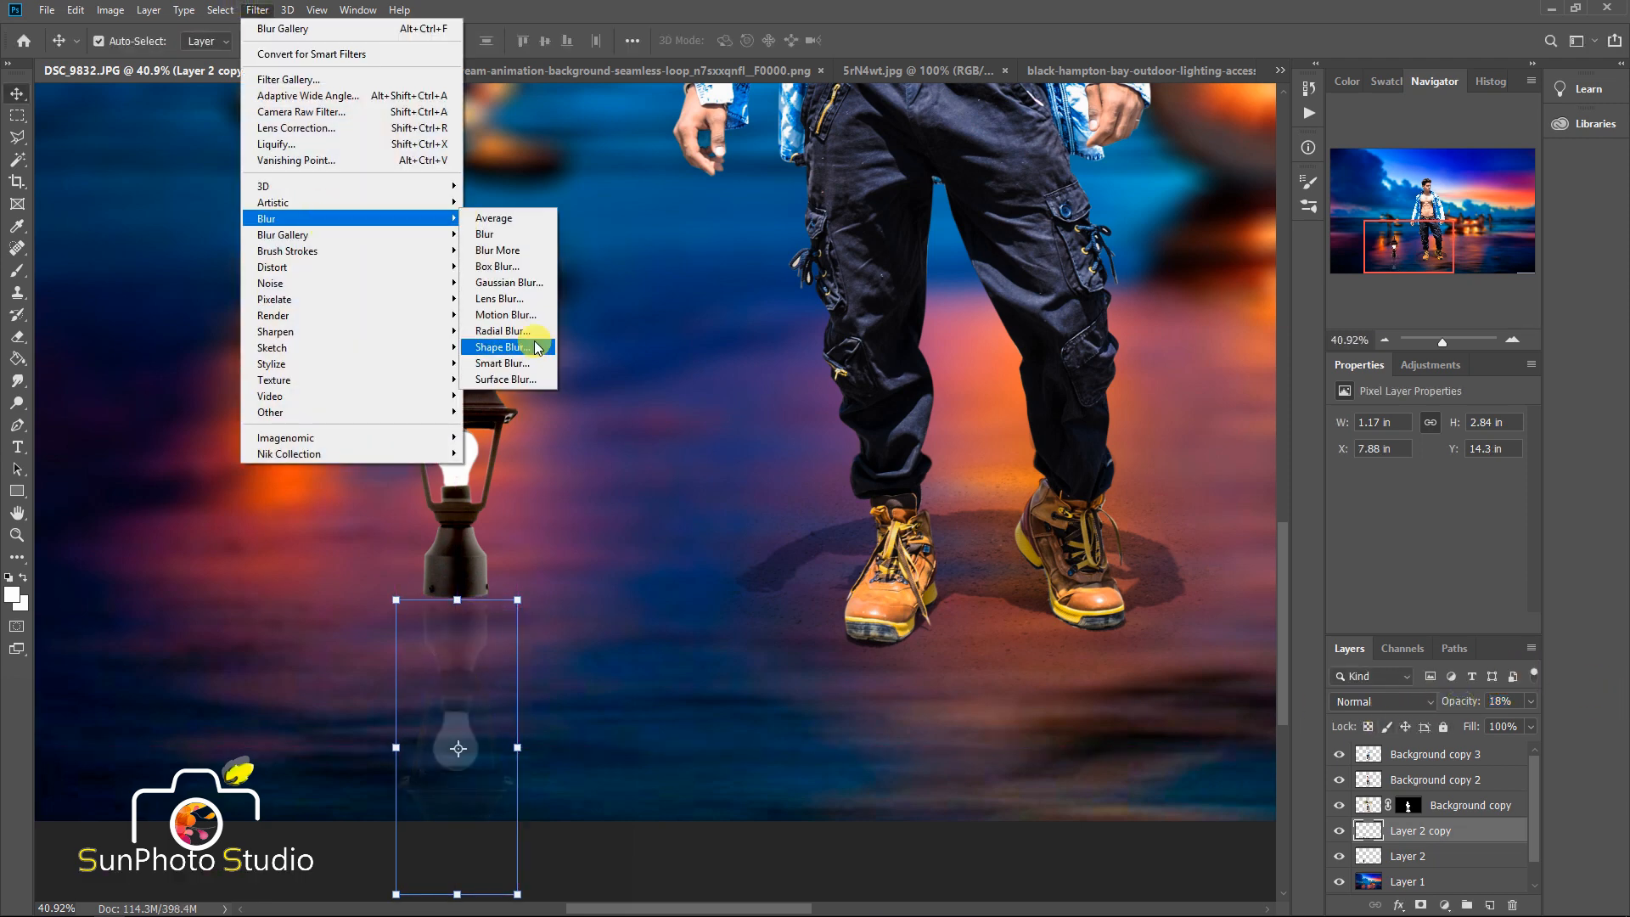
pyautogui.click(538, 353)
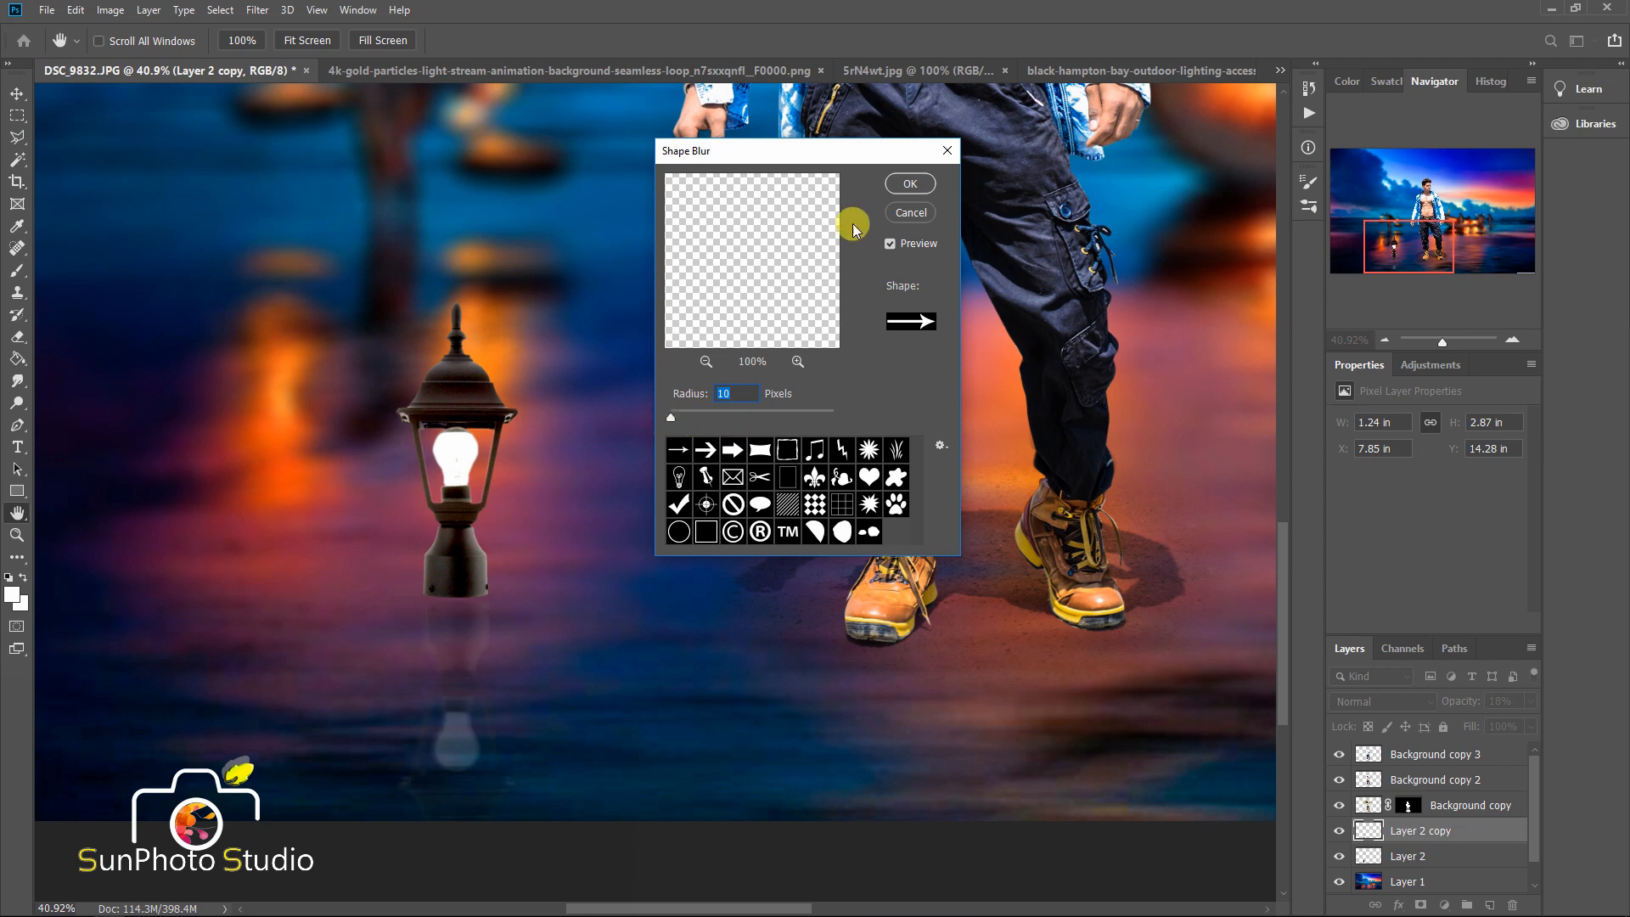
pyautogui.click(896, 187)
pyautogui.moveTo(1456, 704); pyautogui.dragTo(1451, 703)
pyautogui.scroll(-3, 656, 722)
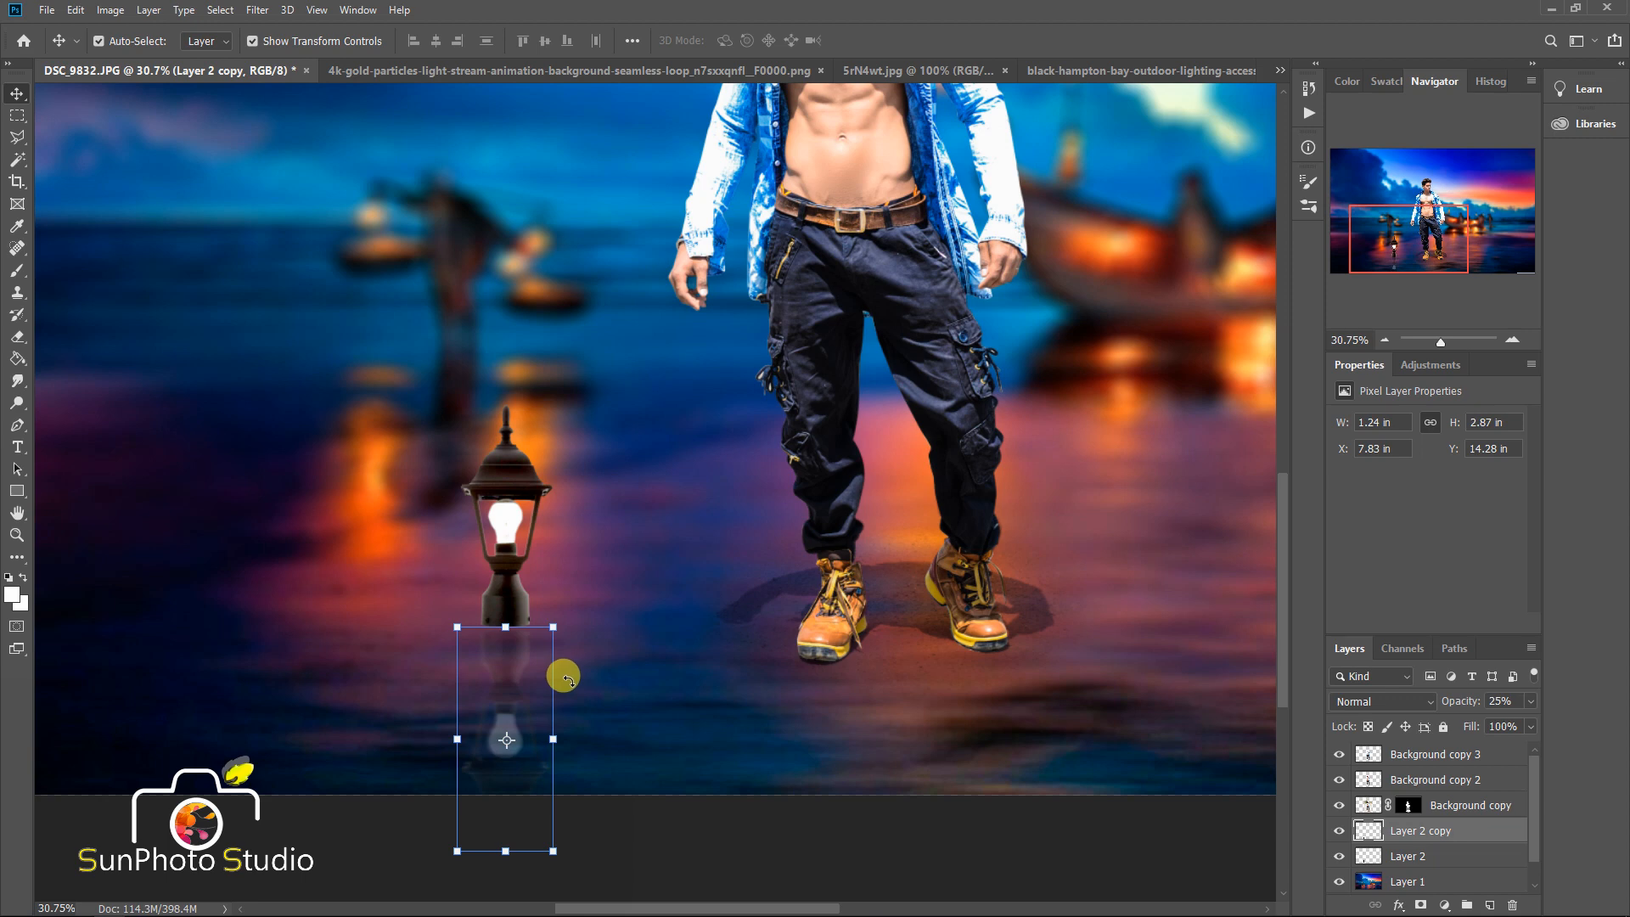
# - Open the spark image 2.jpg from a subfolder of EDITDS on the F: drive
pyautogui.scroll(-5, 552, 679)
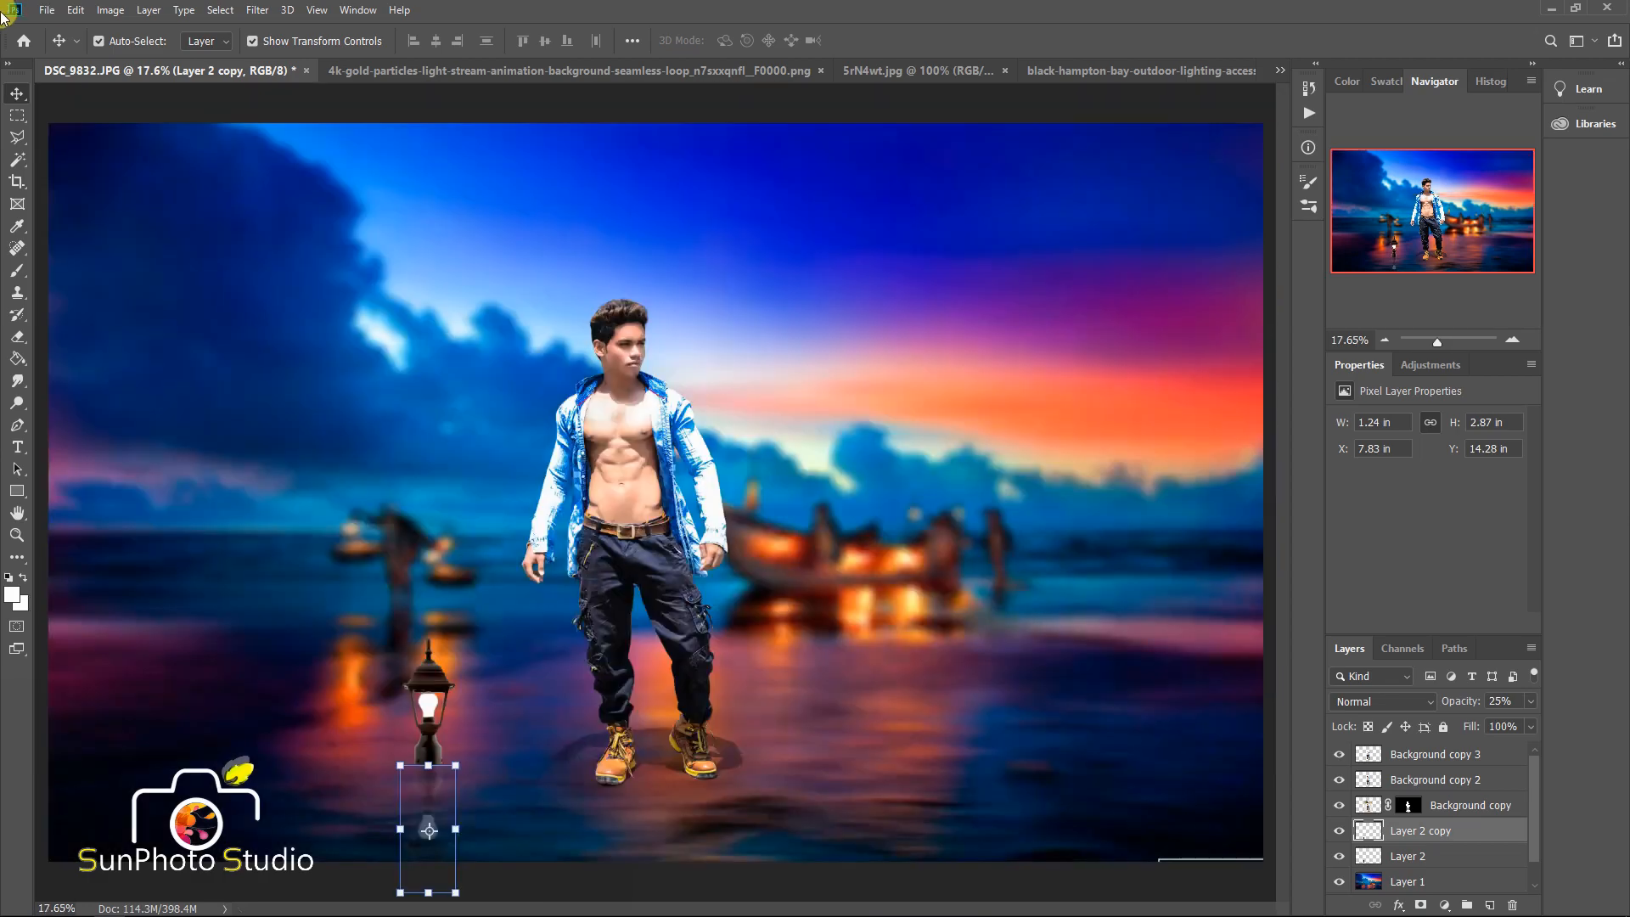
pyautogui.click(46, 10)
pyautogui.click(64, 49)
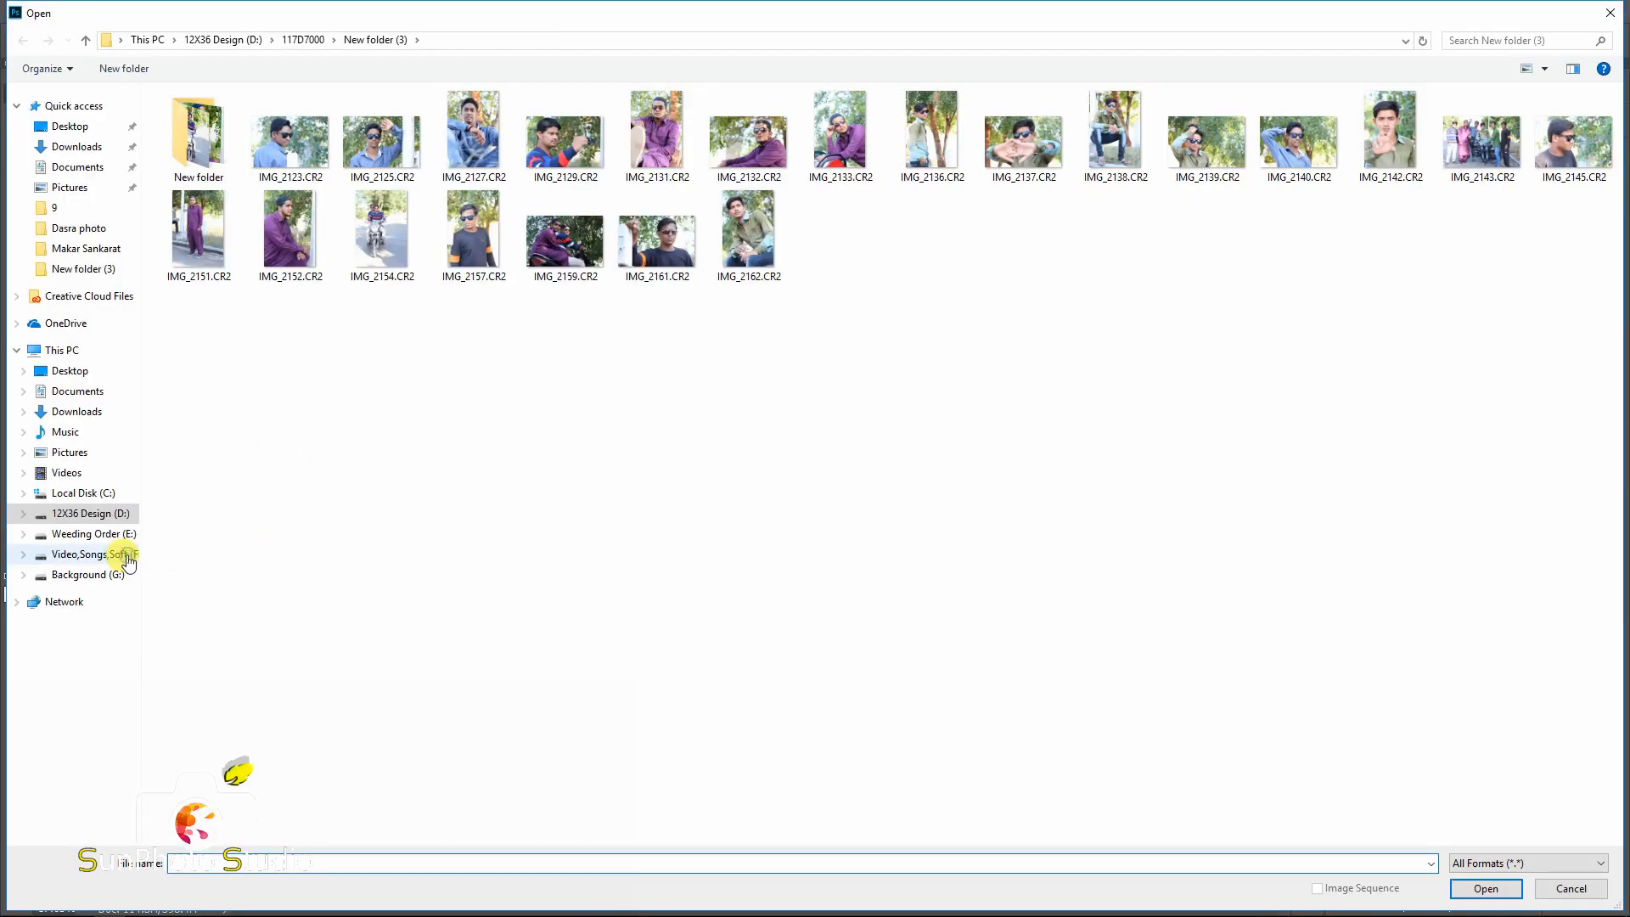
pyautogui.click(128, 562)
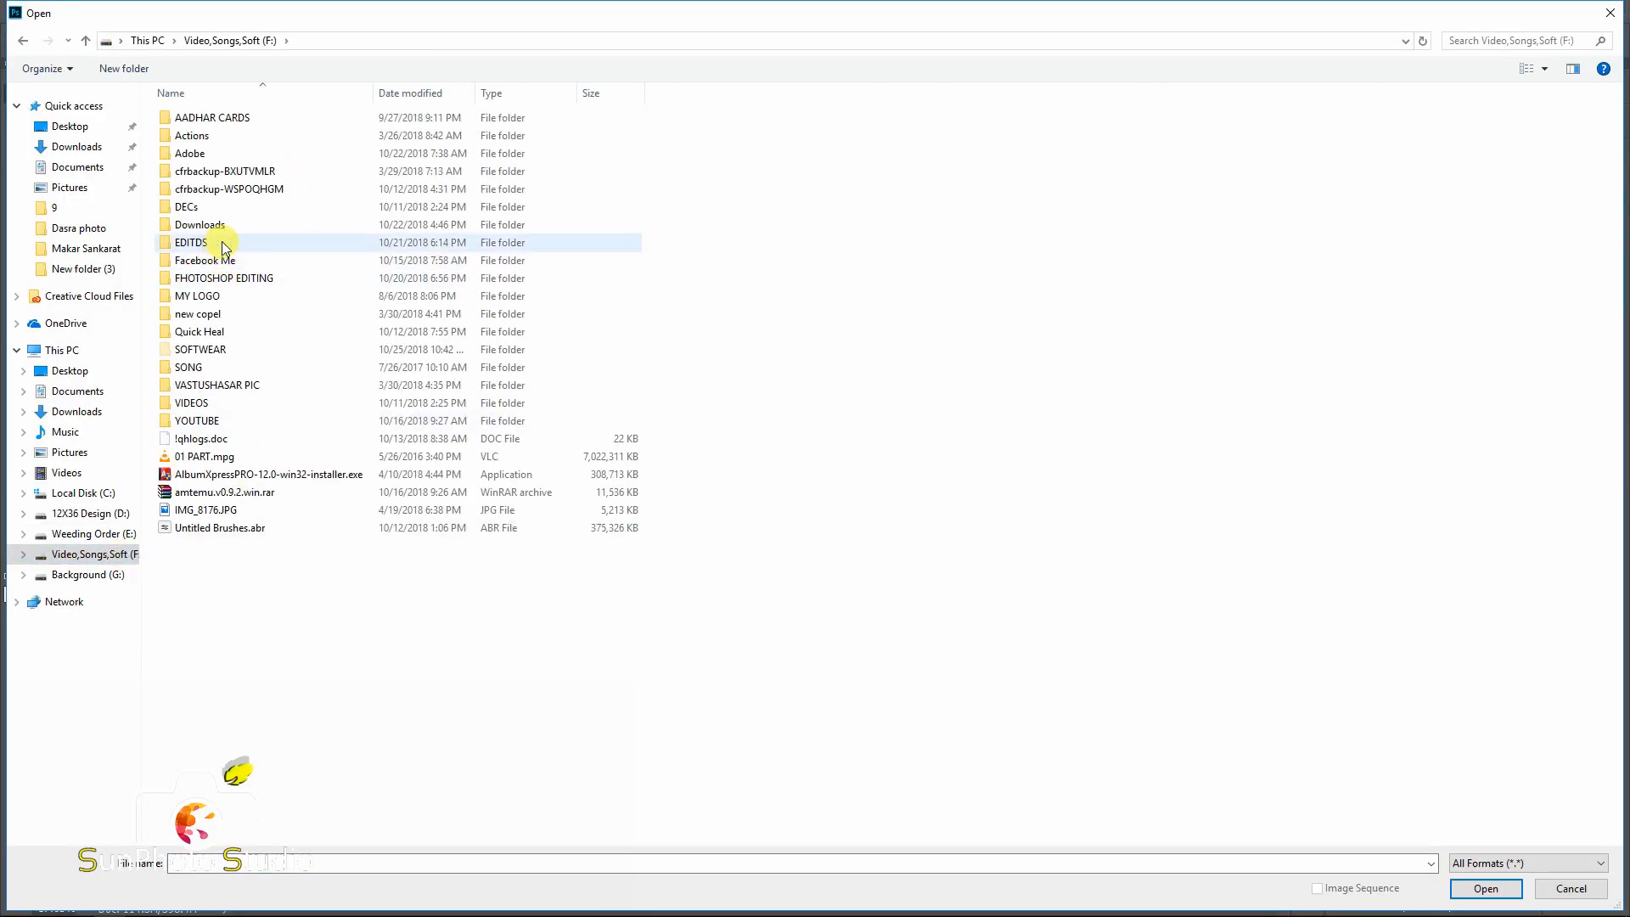
pyautogui.doubleClick(225, 244)
pyautogui.doubleClick(231, 222)
pyautogui.doubleClick(1104, 140)
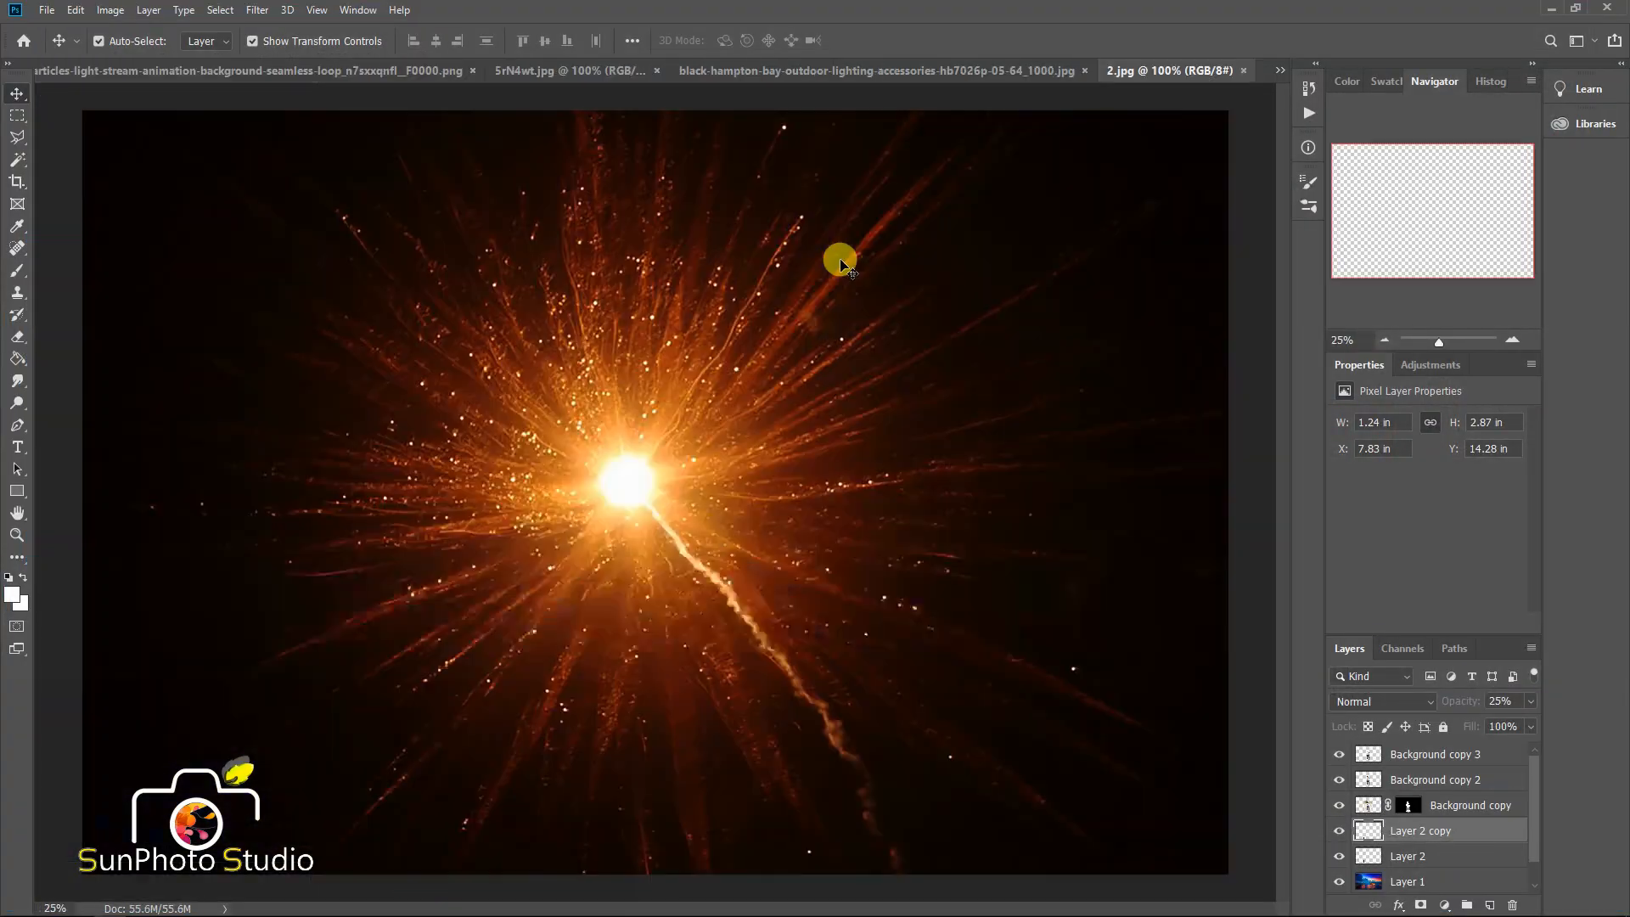
# - Paste the spark image into the composite above Layer 2 and set its blend mode to Screen
pyautogui.hotkey('ctrl', 'Tab')
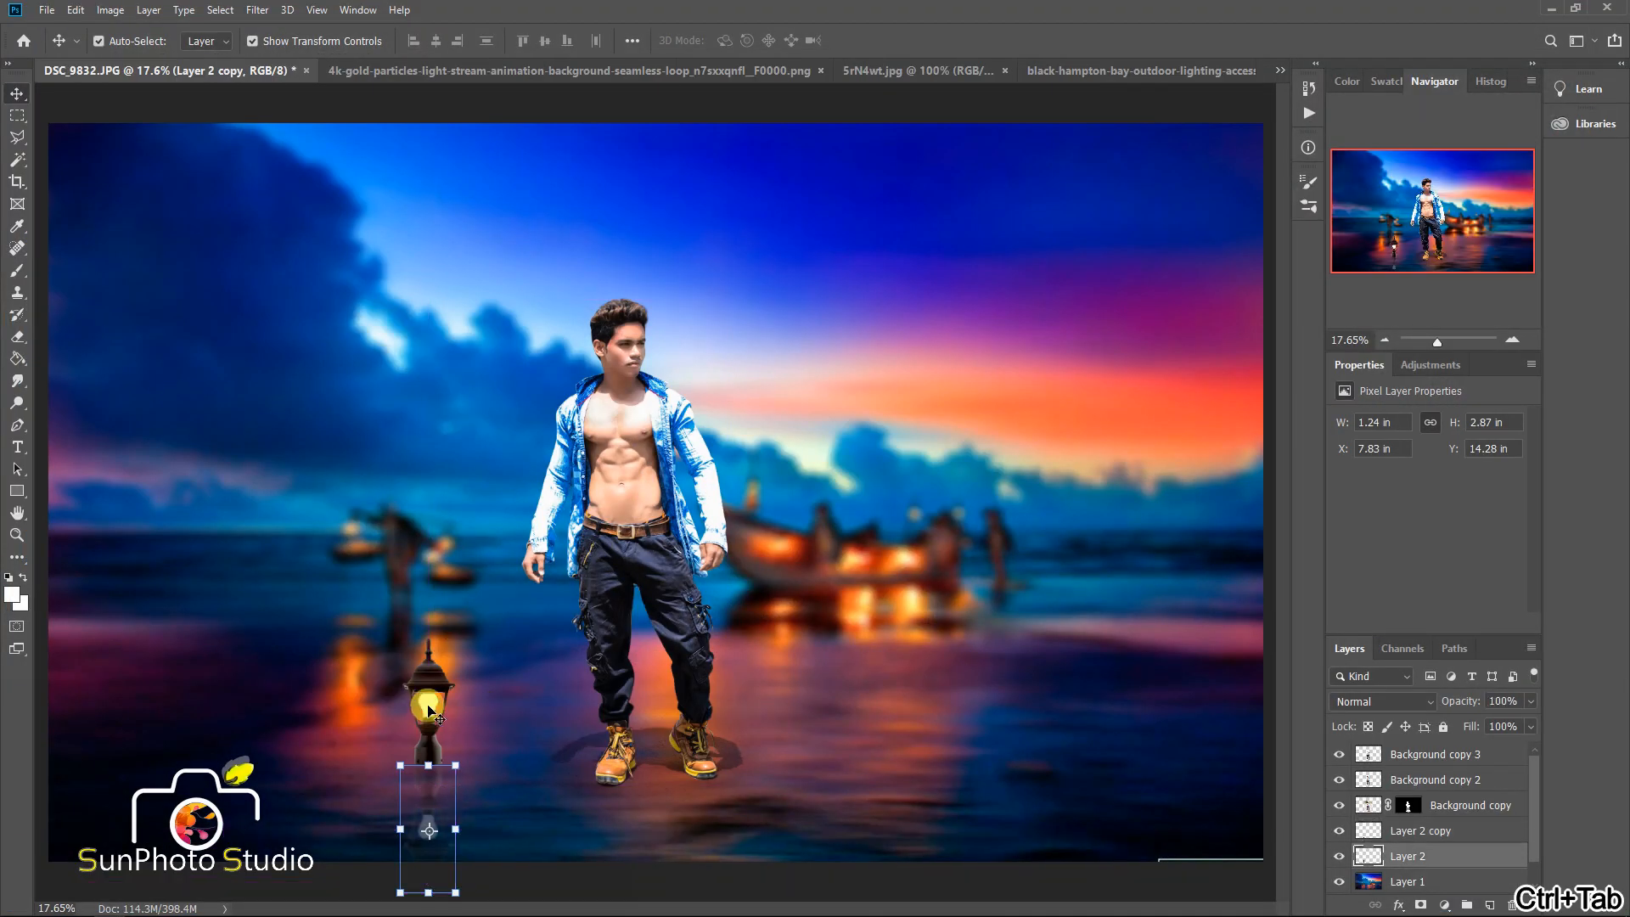
pyautogui.hotkey('ctrl', 'v')
pyautogui.click(1399, 702)
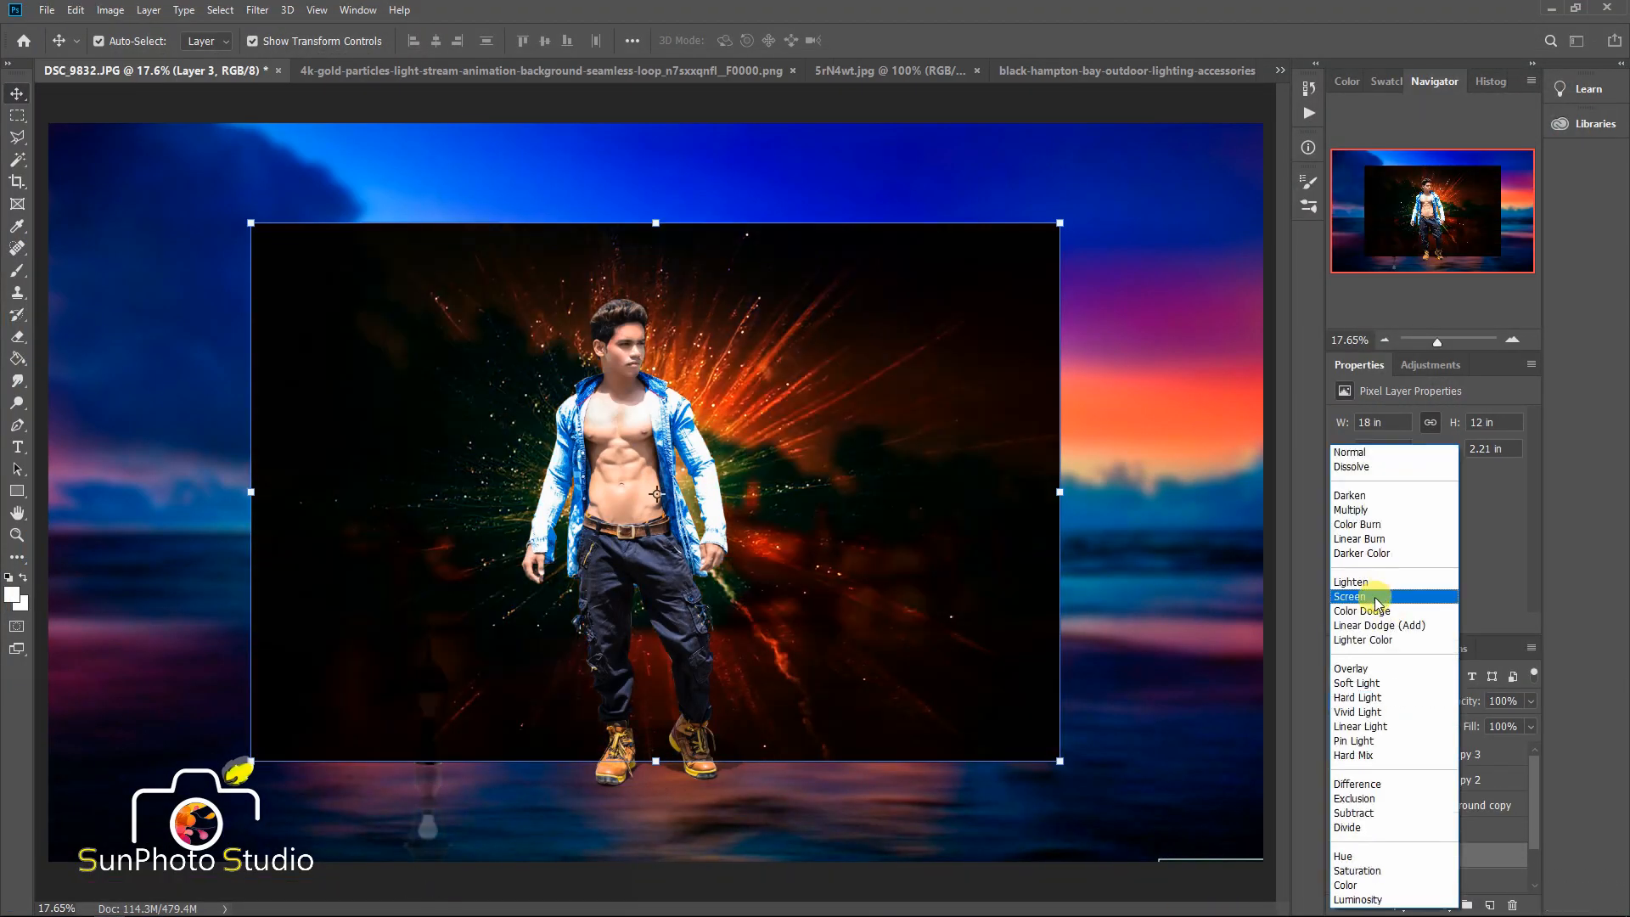
pyautogui.click(1372, 595)
# - Scale the spark layer to about 38% and centre its burst on the lantern's bulb
pyautogui.moveTo(1061, 222); pyautogui.dragTo(564, 553)
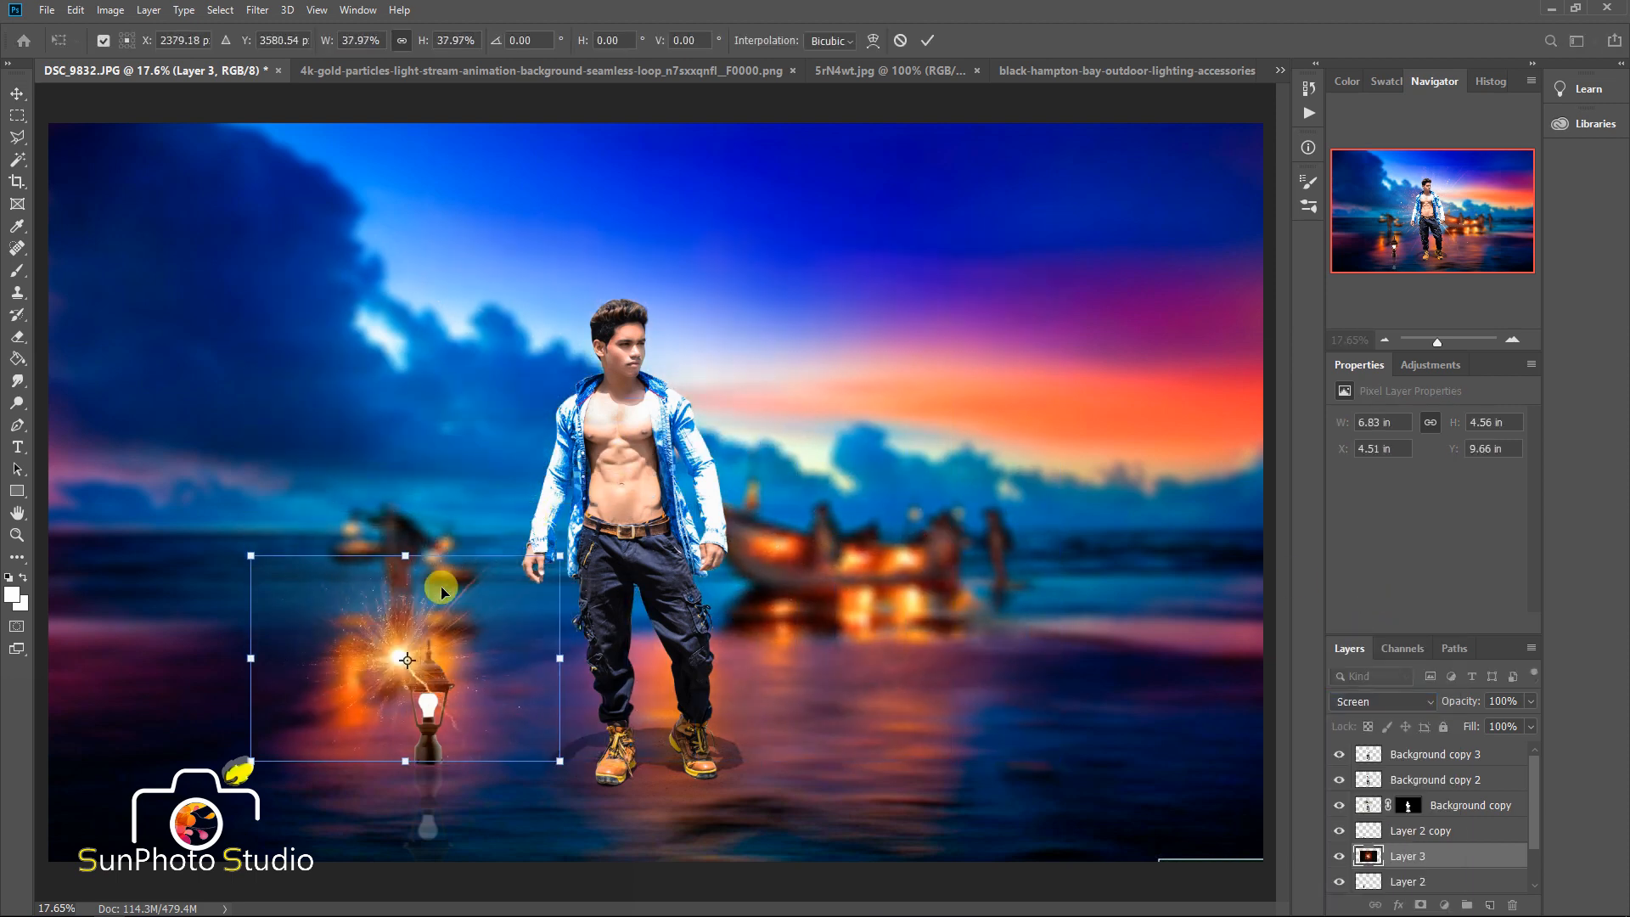
pyautogui.moveTo(440, 586); pyautogui.dragTo(488, 652)
pyautogui.press('Return')
# - Change the spark layer's blend mode to Color Dodge and soften it with a 66.8-pixel Gaussian Blur
pyautogui.scroll(5, 343, 779)
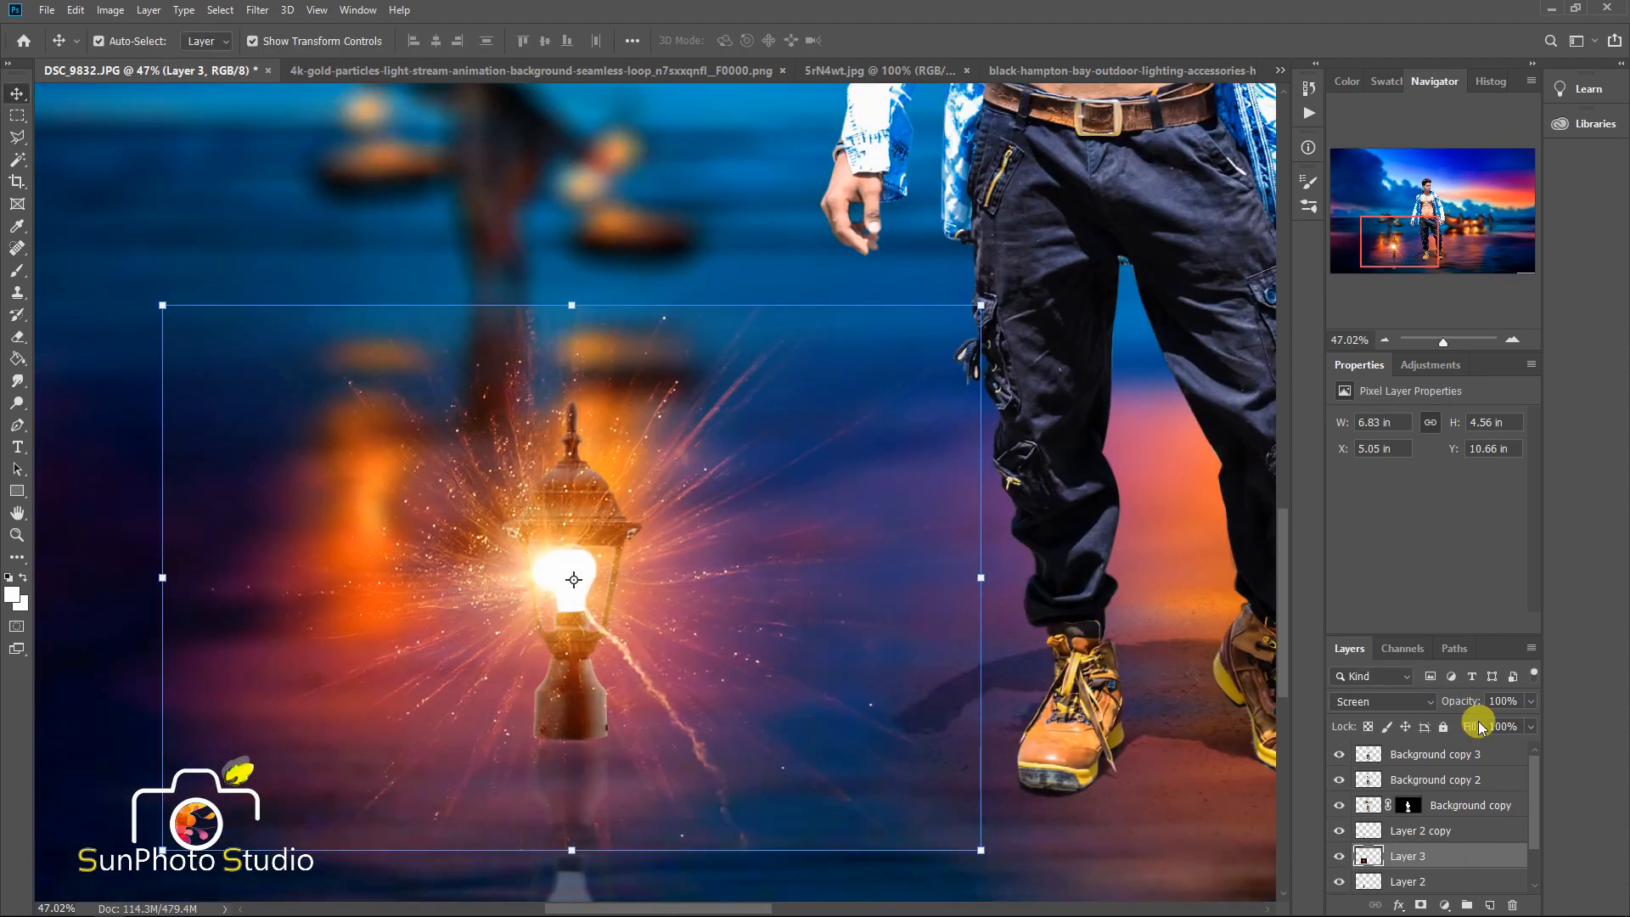
pyautogui.click(1375, 701)
pyautogui.click(1359, 611)
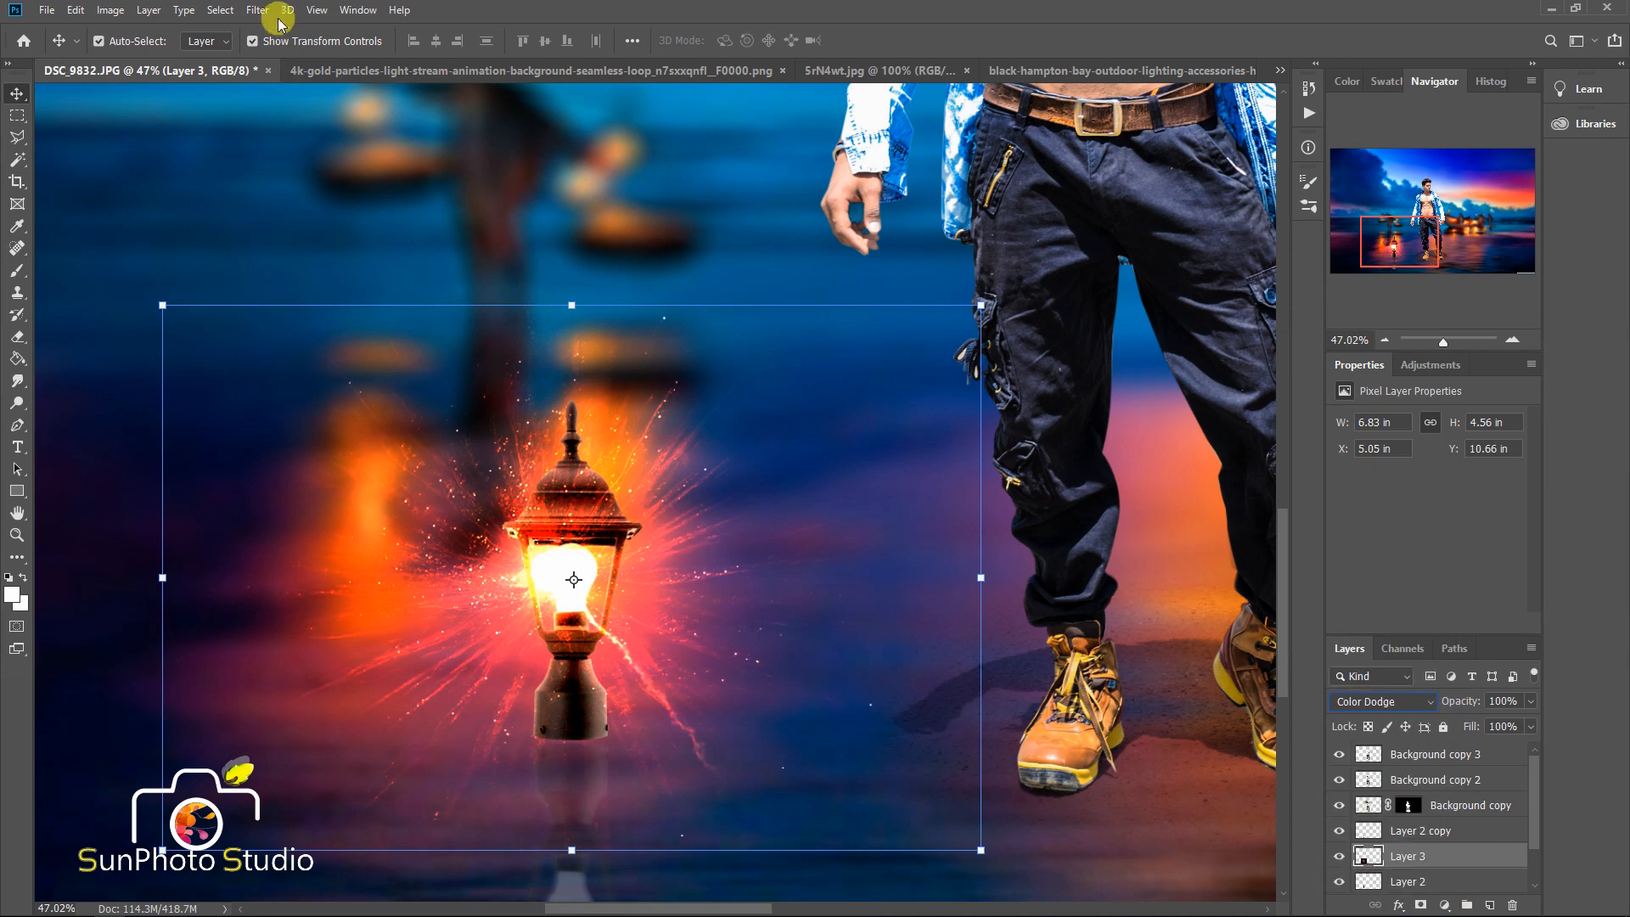
pyautogui.click(258, 10)
pyautogui.moveTo(281, 218)
pyautogui.click(520, 292)
pyautogui.moveTo(1132, 422)
pyautogui.mouseDown()
pyautogui.moveTo(1156, 426)
pyautogui.moveTo(1131, 430)
pyautogui.mouseUp()
pyautogui.click(1246, 197)
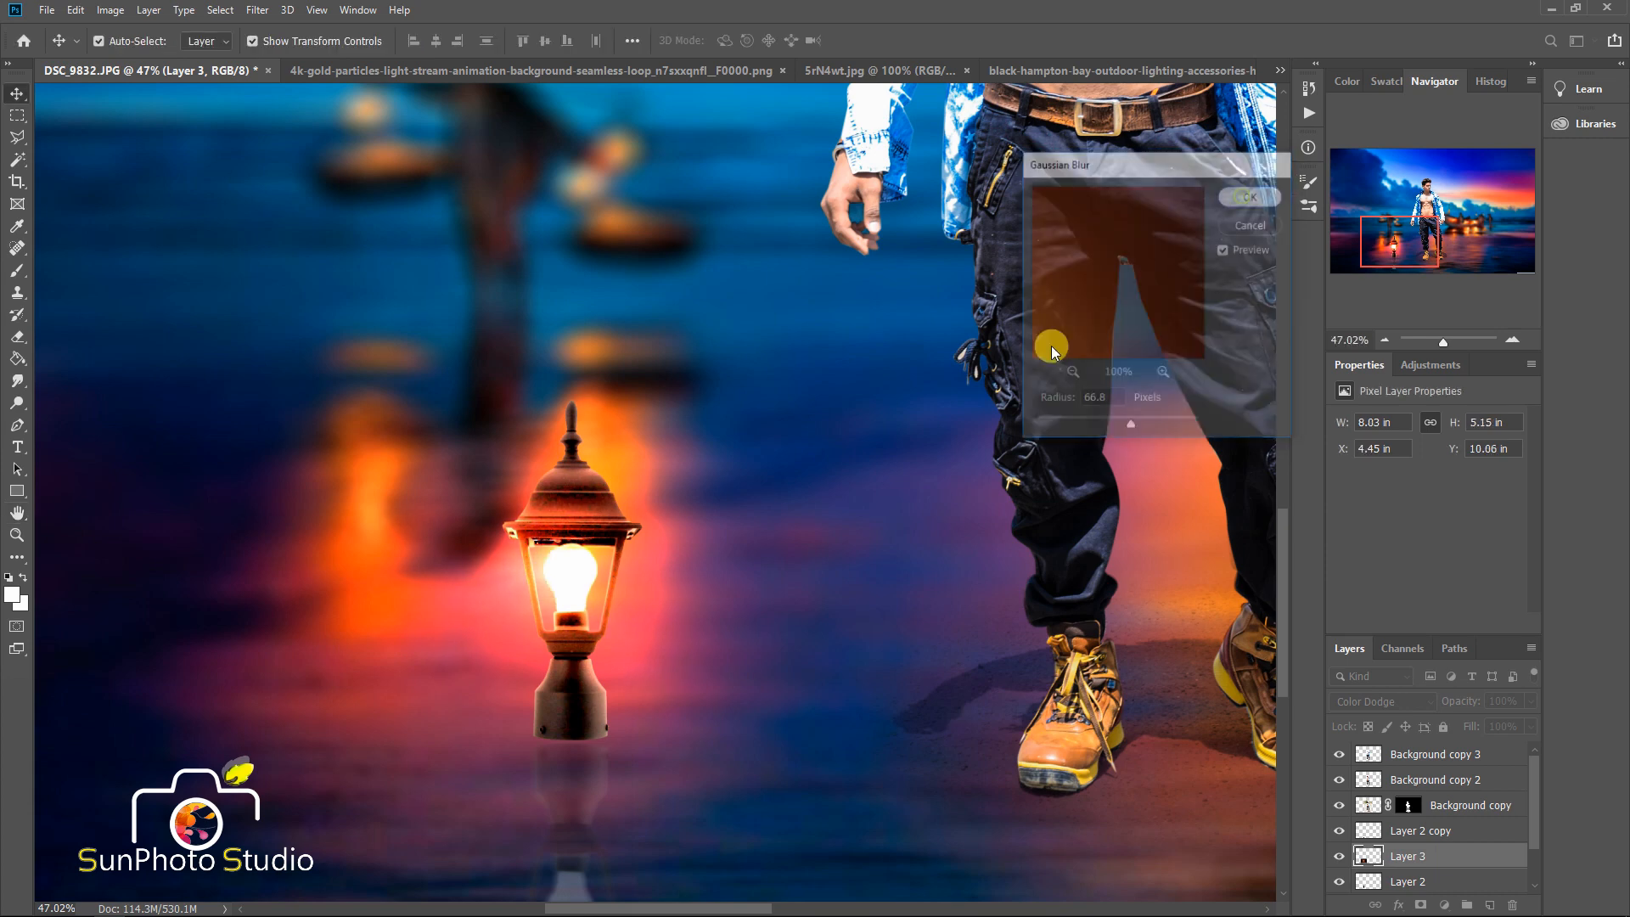
# - Change the lantern glow's blend mode to Linear Dodge (Add)
pyautogui.scroll(-5, 606, 599)
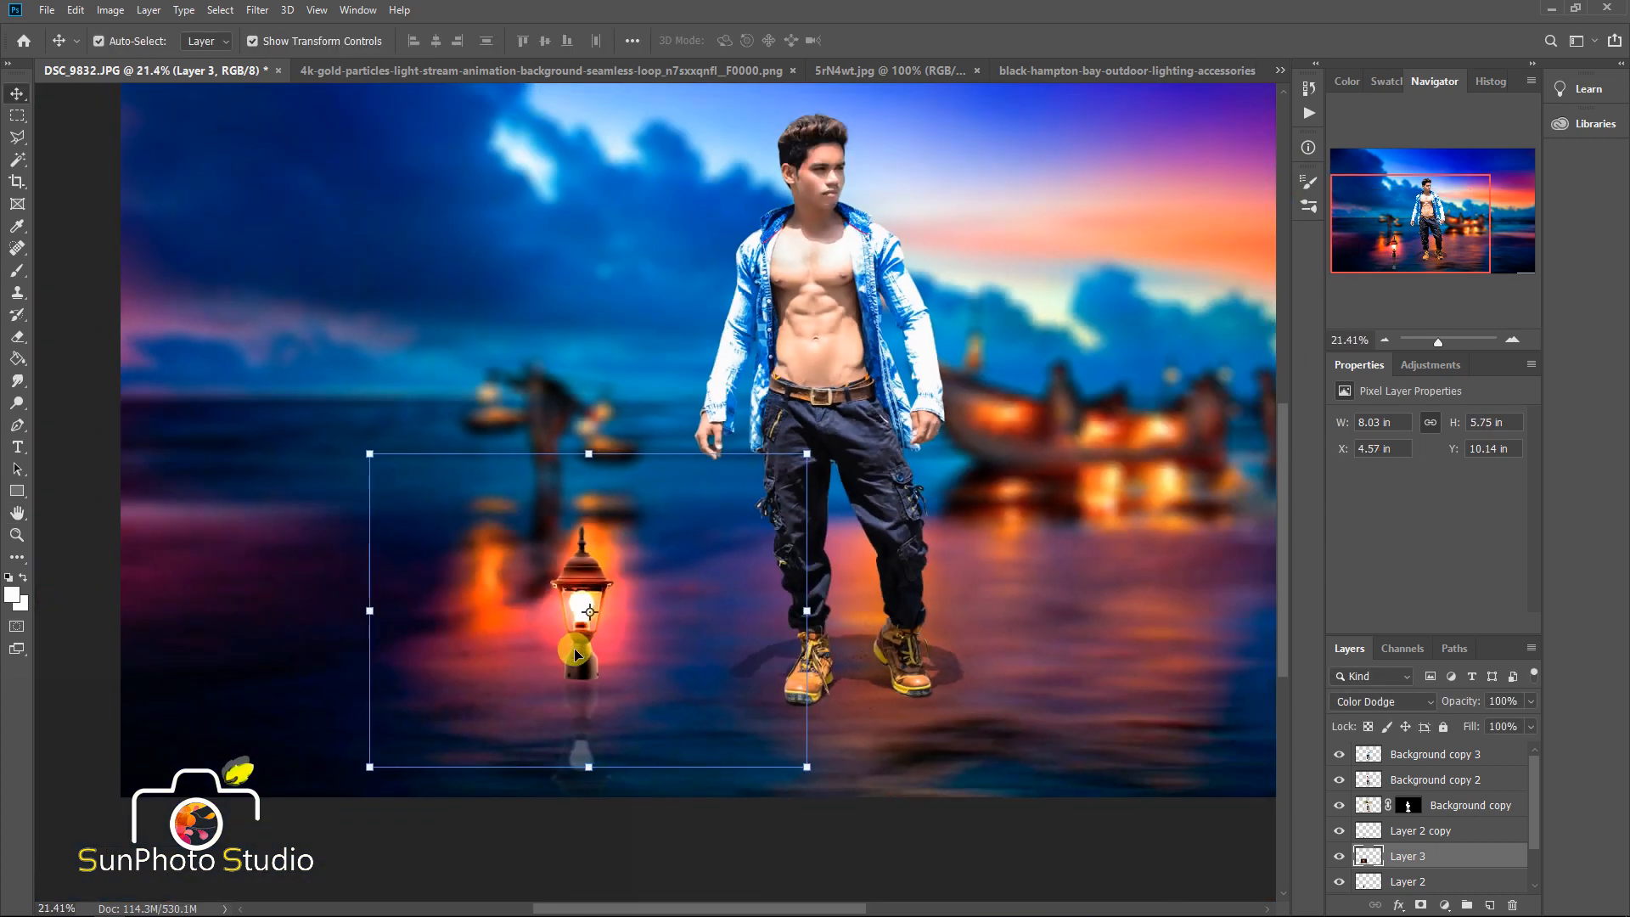
pyautogui.click(1382, 701)
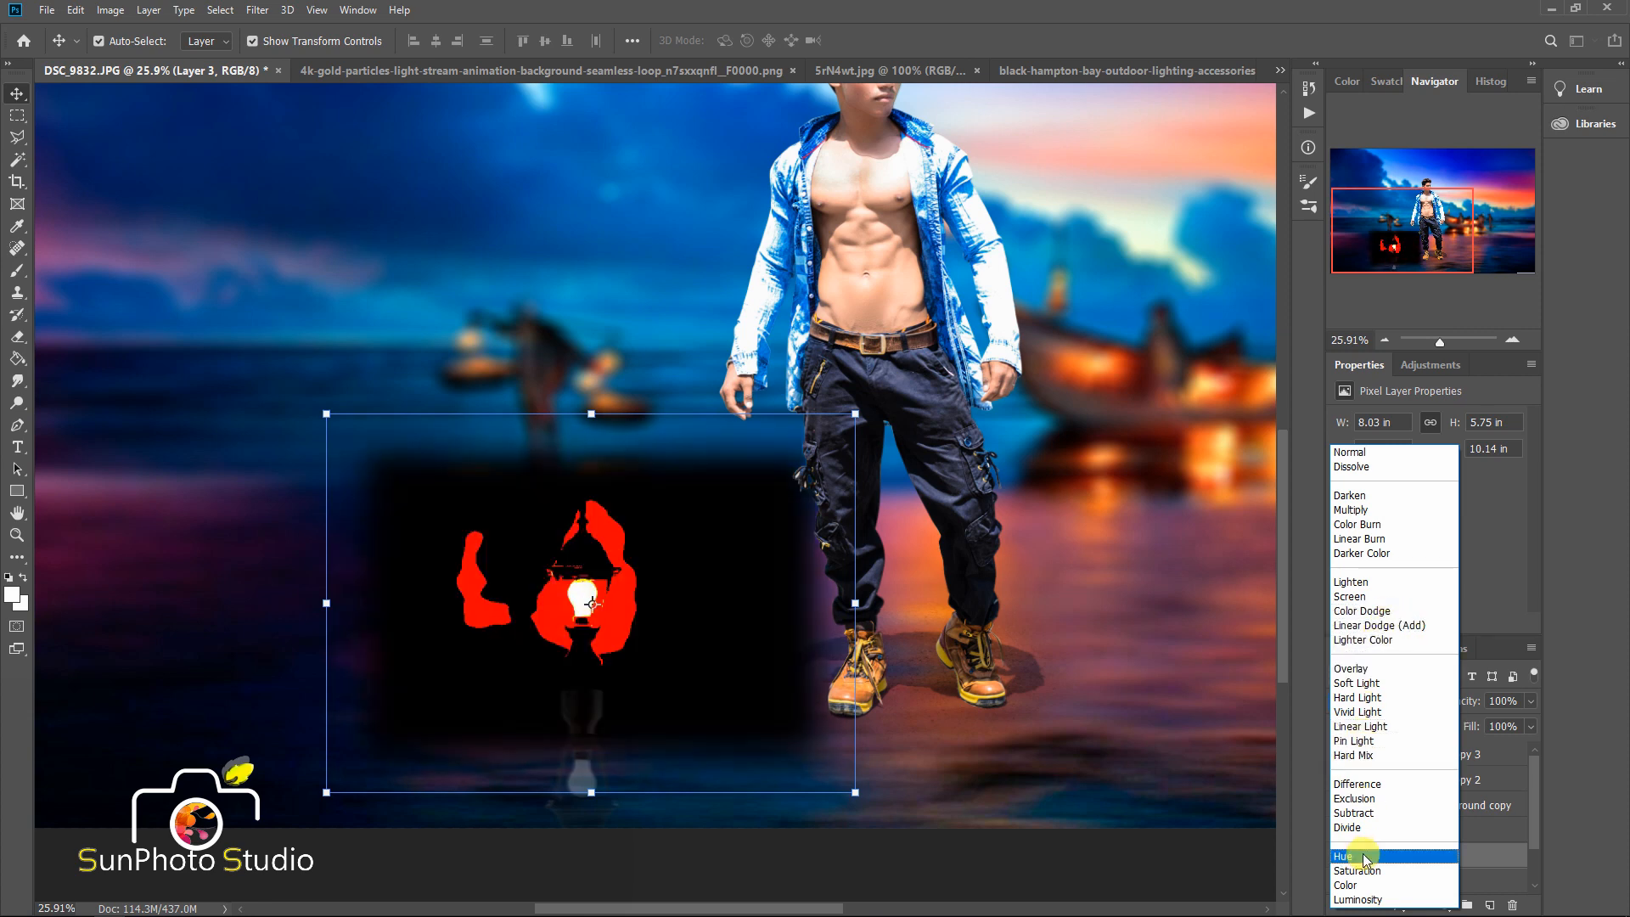
pyautogui.click(1373, 628)
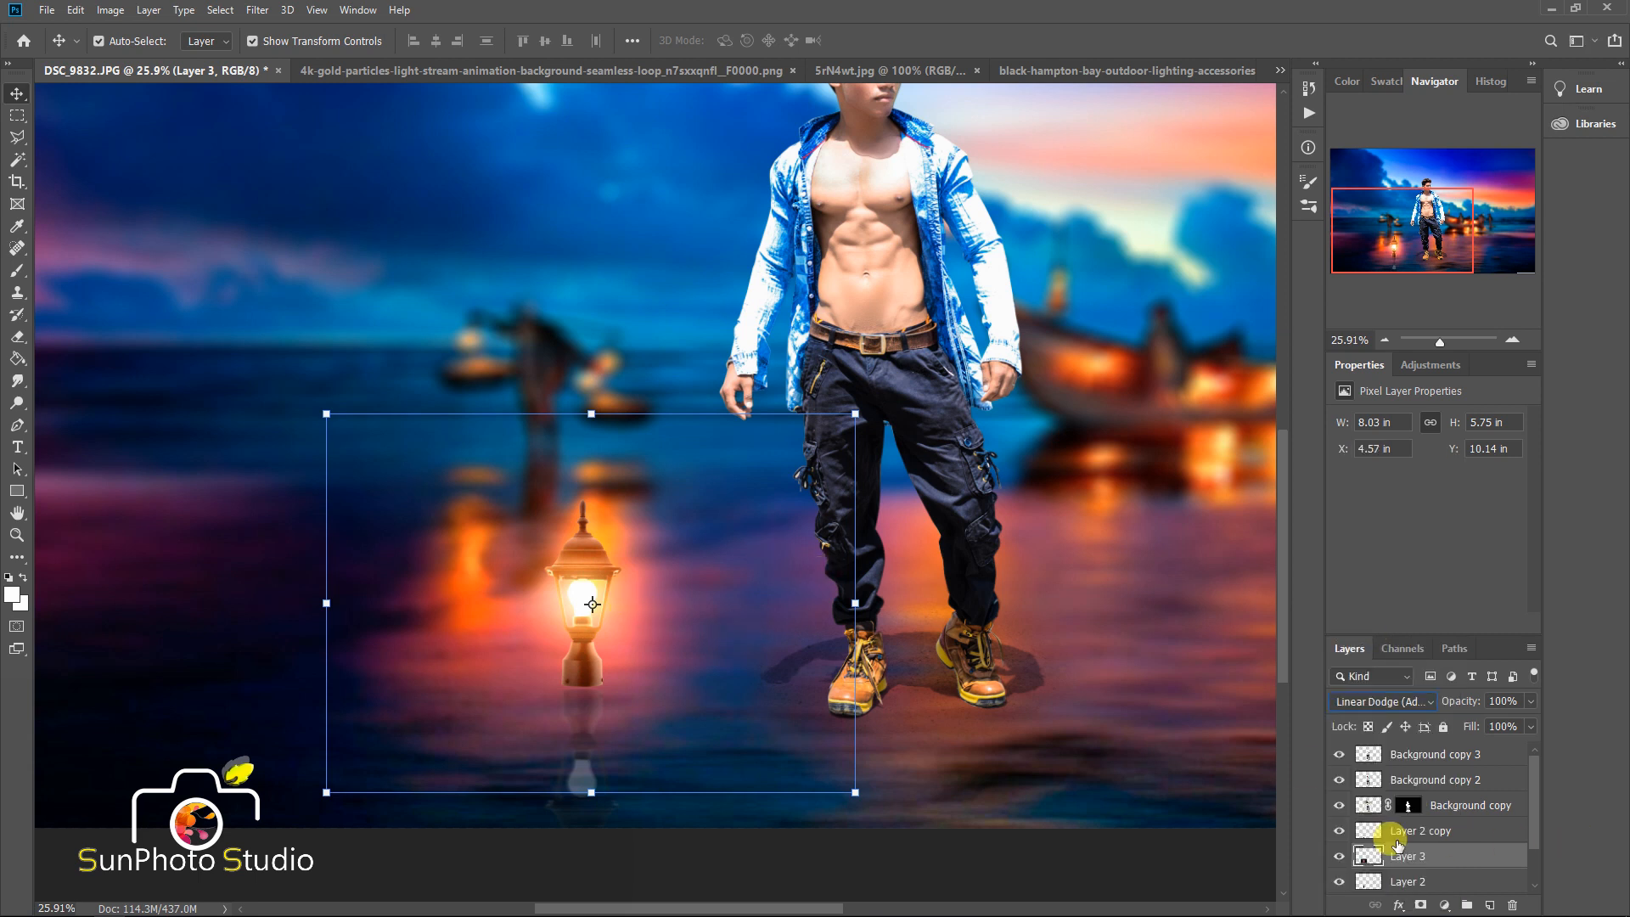
# - Duplicate the glow, then raise Layer 3 above Layer 2 copy and shift it down about 2.67 in onto the reflected bulb
pyautogui.hotkey('ctrl', 'j')
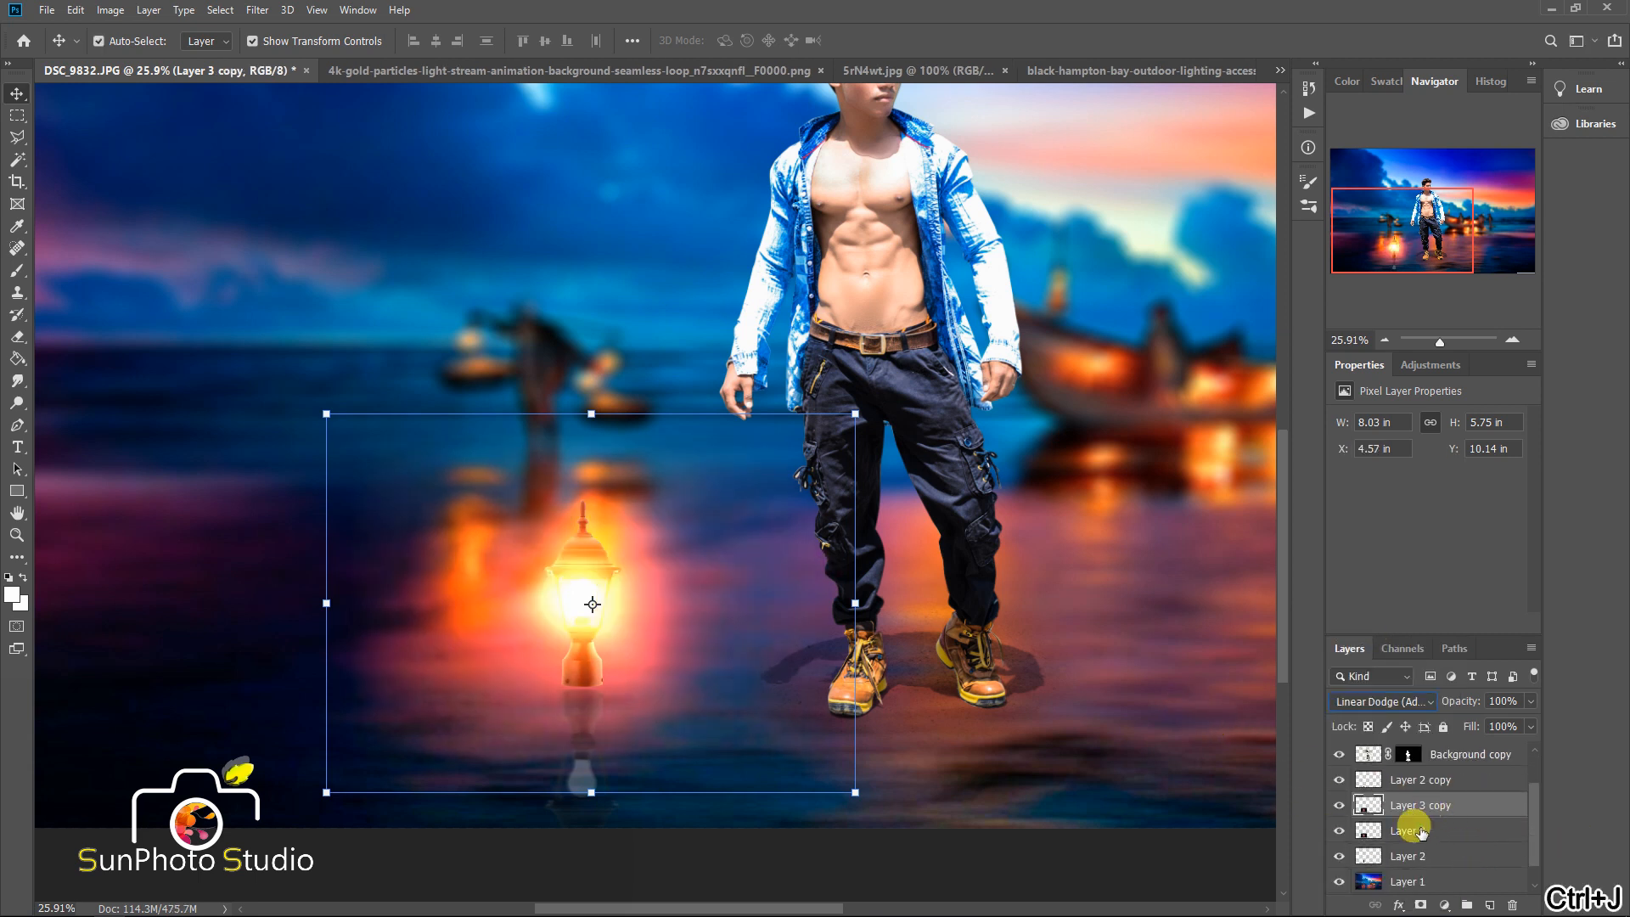
pyautogui.moveTo(1422, 832); pyautogui.dragTo(1412, 769)
pyautogui.moveTo(730, 565); pyautogui.dragTo(735, 741)
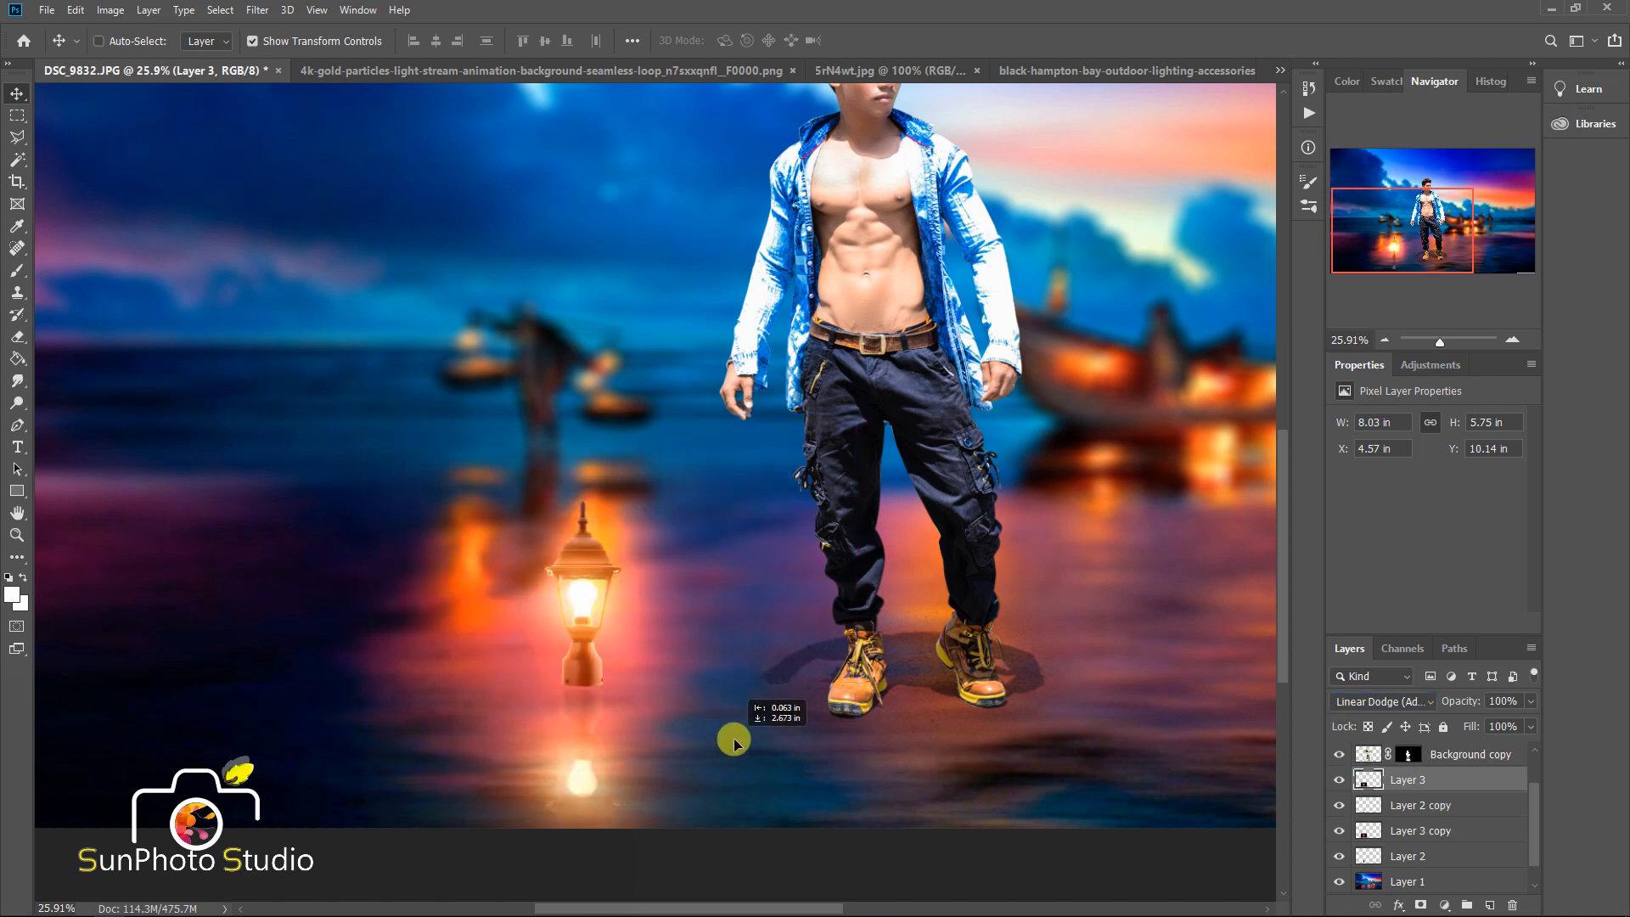
# - Scale down the glow on the lantern's reflection and reduce its opacity
pyautogui.moveTo(844, 571); pyautogui.dragTo(711, 709)
pyautogui.press('Return')
pyautogui.moveTo(1456, 703); pyautogui.dragTo(1429, 707)
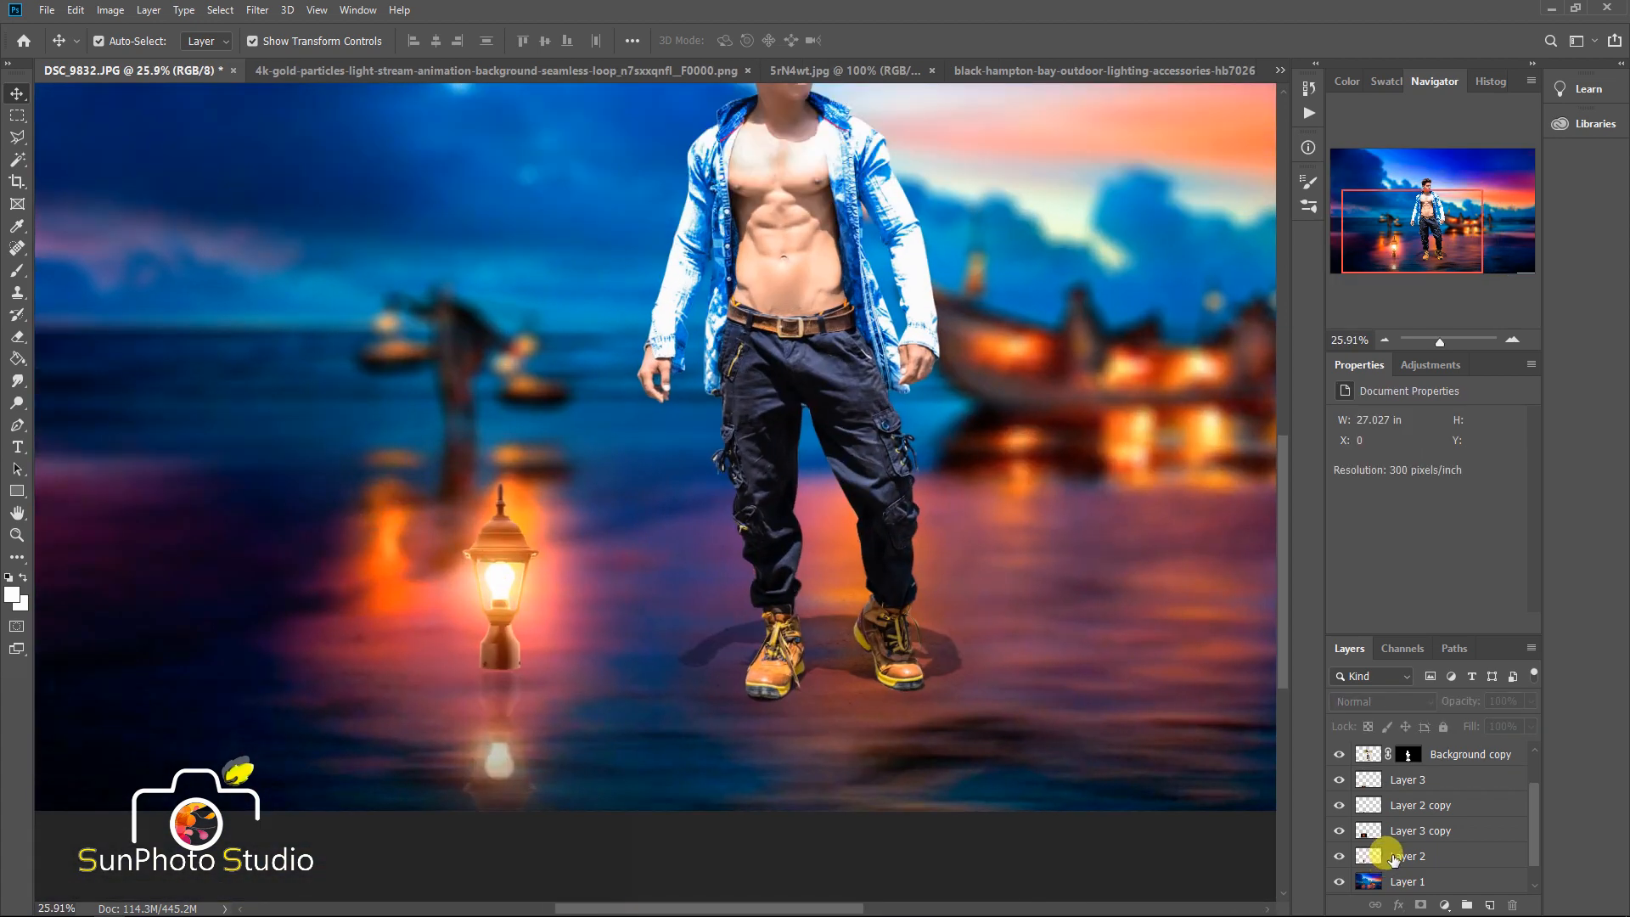
# - Duplicate the Layer 2 lantern and rotate the copy to lie on its side at the upright lantern's base
pyautogui.click(1393, 859)
pyautogui.moveTo(1407, 864); pyautogui.dragTo(1487, 905)
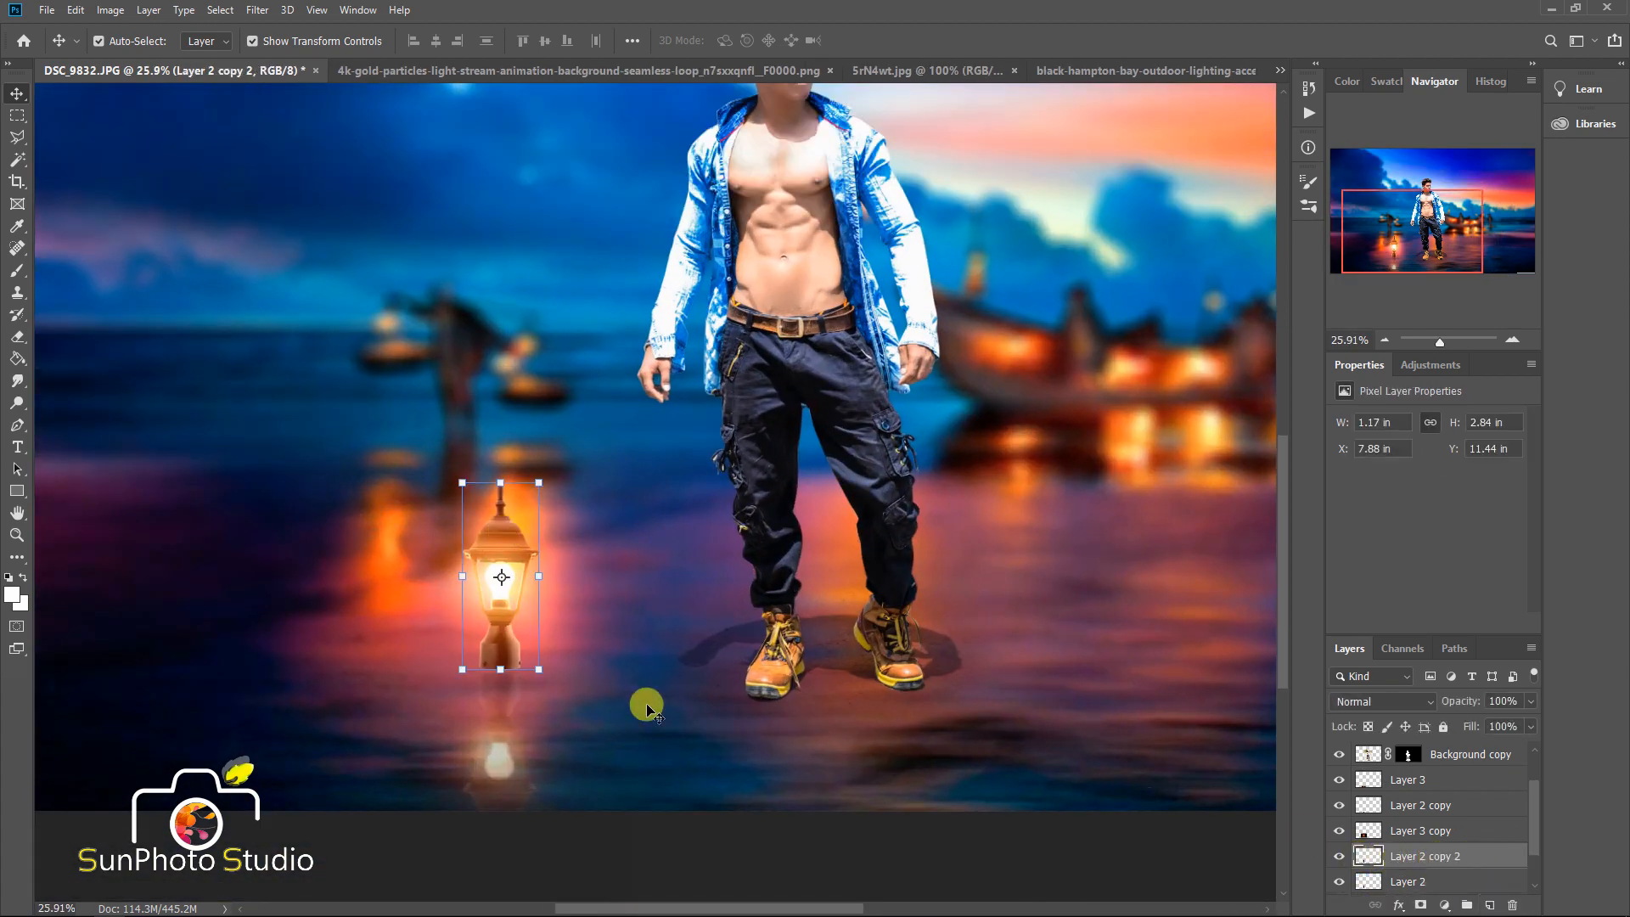
pyautogui.moveTo(541, 540); pyautogui.dragTo(684, 580)
pyautogui.moveTo(674, 506); pyautogui.dragTo(755, 599)
pyautogui.moveTo(691, 593); pyautogui.dragTo(587, 631)
pyautogui.moveTo(665, 590); pyautogui.dragTo(594, 640)
pyautogui.press('Return')
# - Stack the fallen lantern above Layer 3 copy, adjusting its position slightly, and duplicate its layer
pyautogui.moveTo(1425, 852); pyautogui.dragTo(1405, 816)
pyautogui.scroll(3, 545, 652)
pyautogui.moveTo(579, 673); pyautogui.dragTo(590, 682)
pyautogui.moveTo(1470, 830); pyautogui.dragTo(1490, 905)
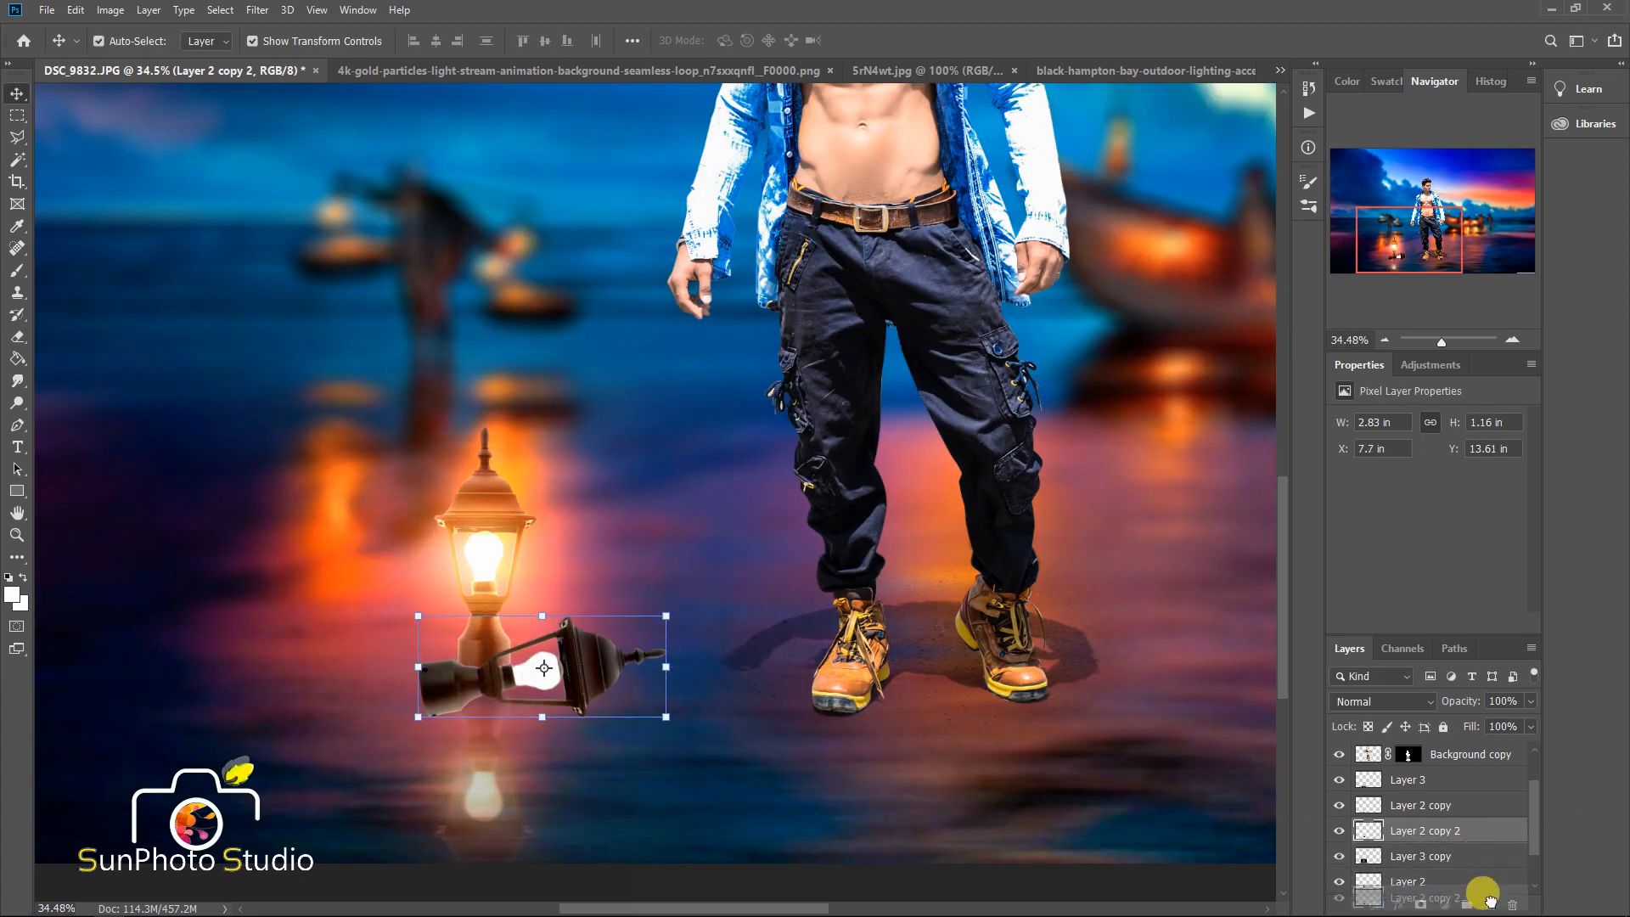
# - Flip the copied fallen lantern vertically beneath the original at about 74% height to form its reflection
pyautogui.hotkey('ctrl', 't')
pyautogui.moveTo(542, 619); pyautogui.dragTo(551, 793)
pyautogui.hotkey('ctrl', 'z')
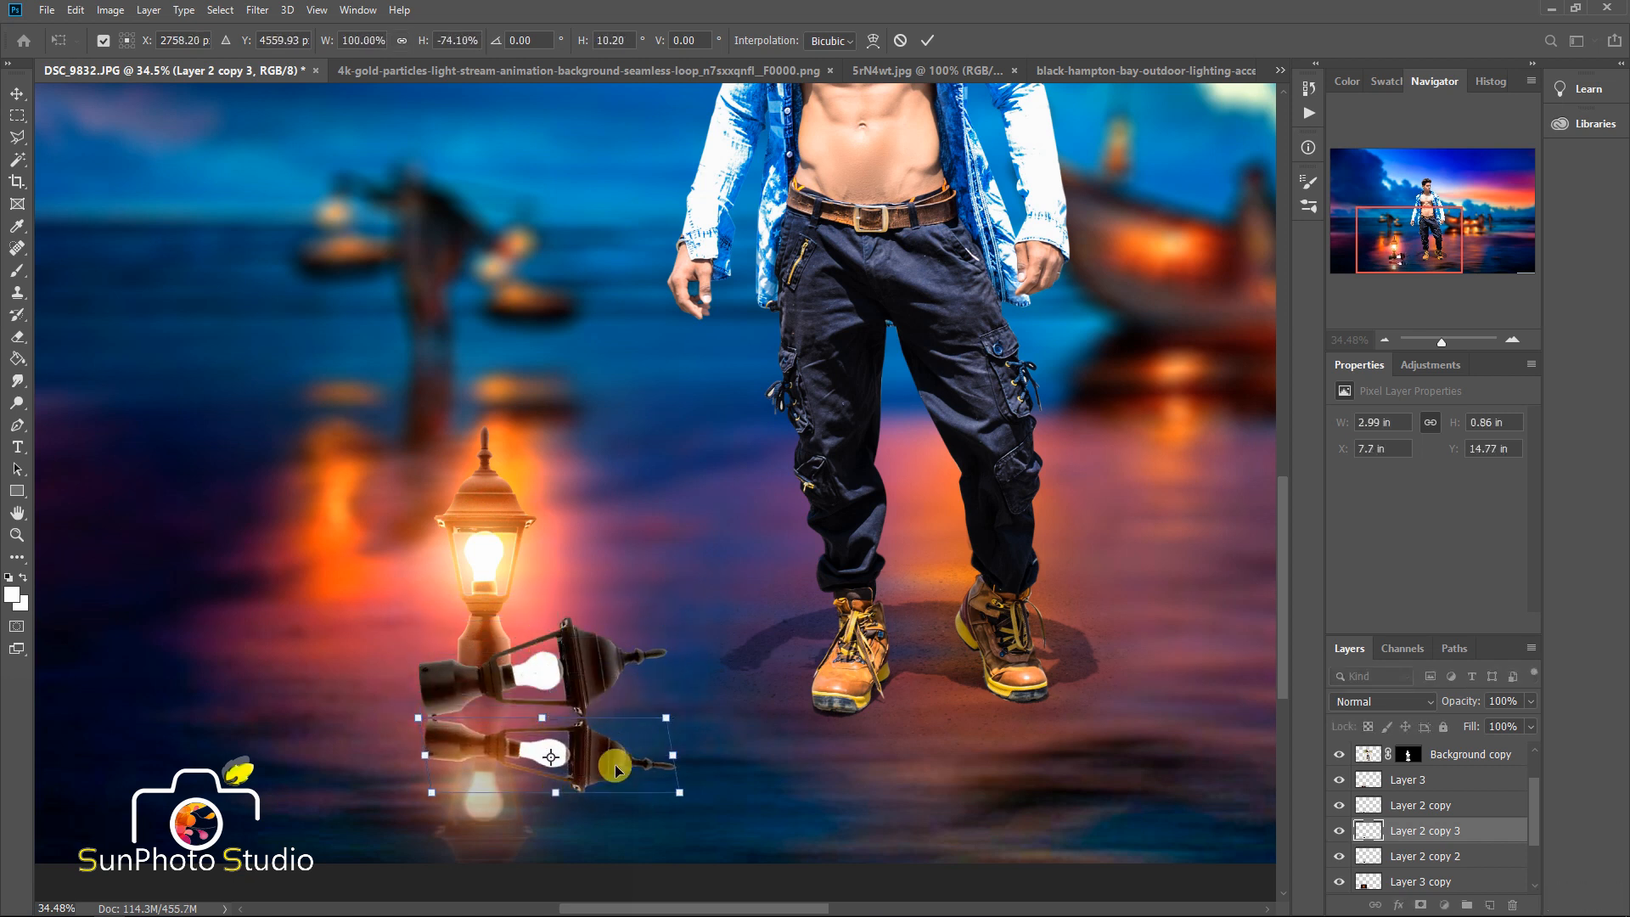
pyautogui.press('Return')
# - Darken the fallen lantern's reflection with the lowest Hue/Saturation lightness and lower its layer opacity to 19%
pyautogui.moveTo(1449, 705); pyautogui.dragTo(1394, 720)
pyautogui.click(111, 10)
pyautogui.moveTo(136, 52)
pyautogui.click(344, 153)
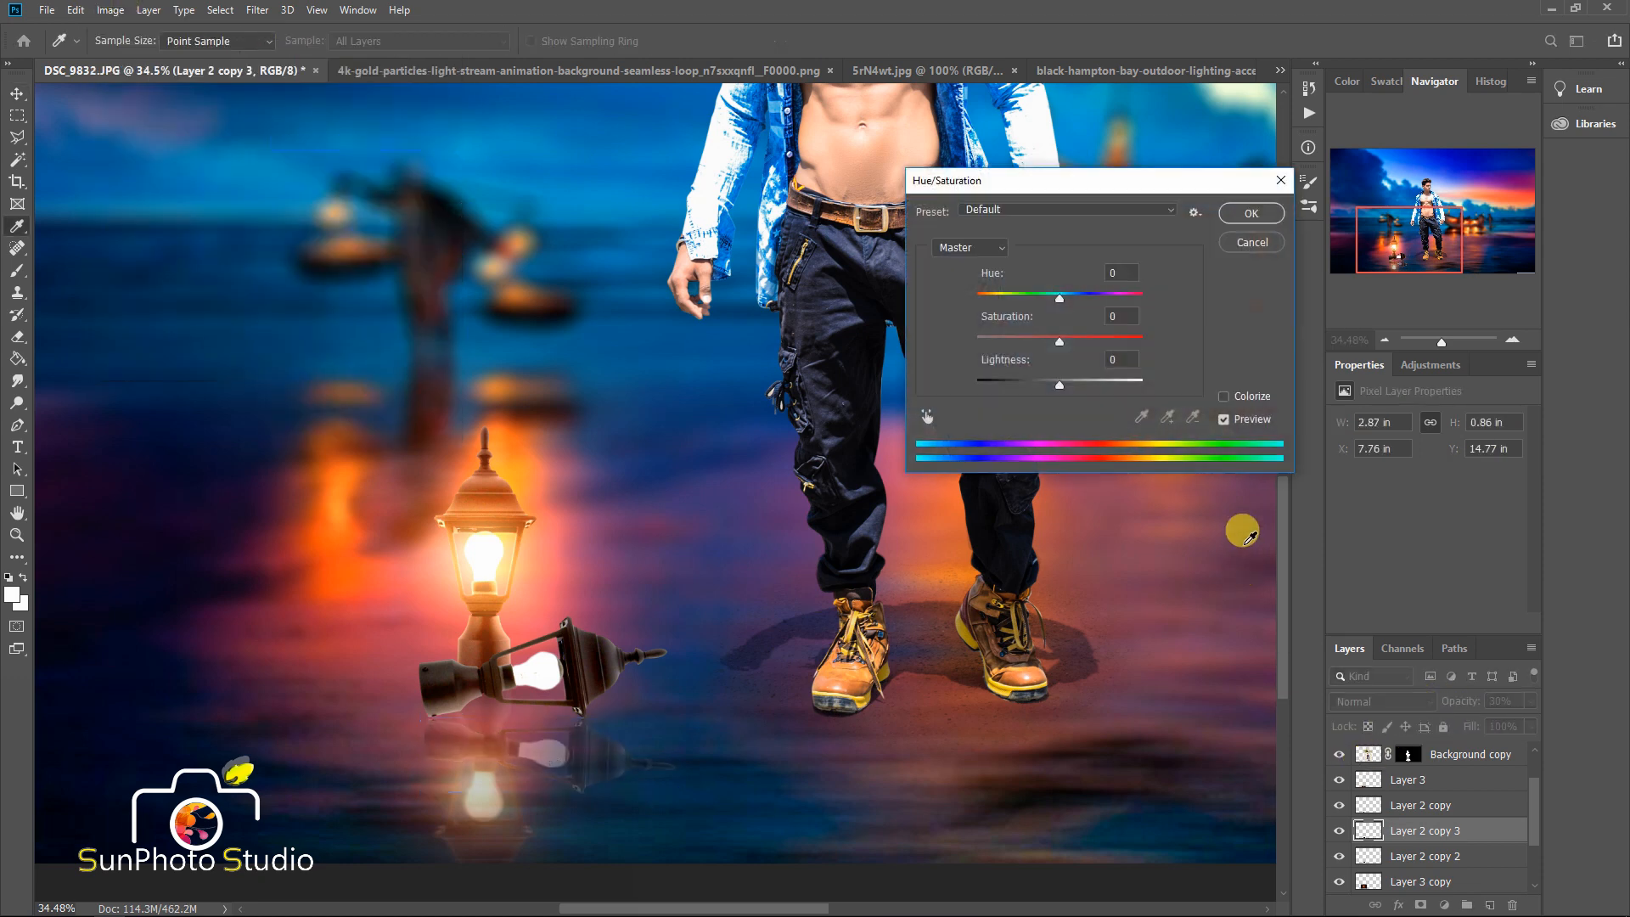
pyautogui.moveTo(1059, 385); pyautogui.dragTo(827, 381)
pyautogui.click(1263, 217)
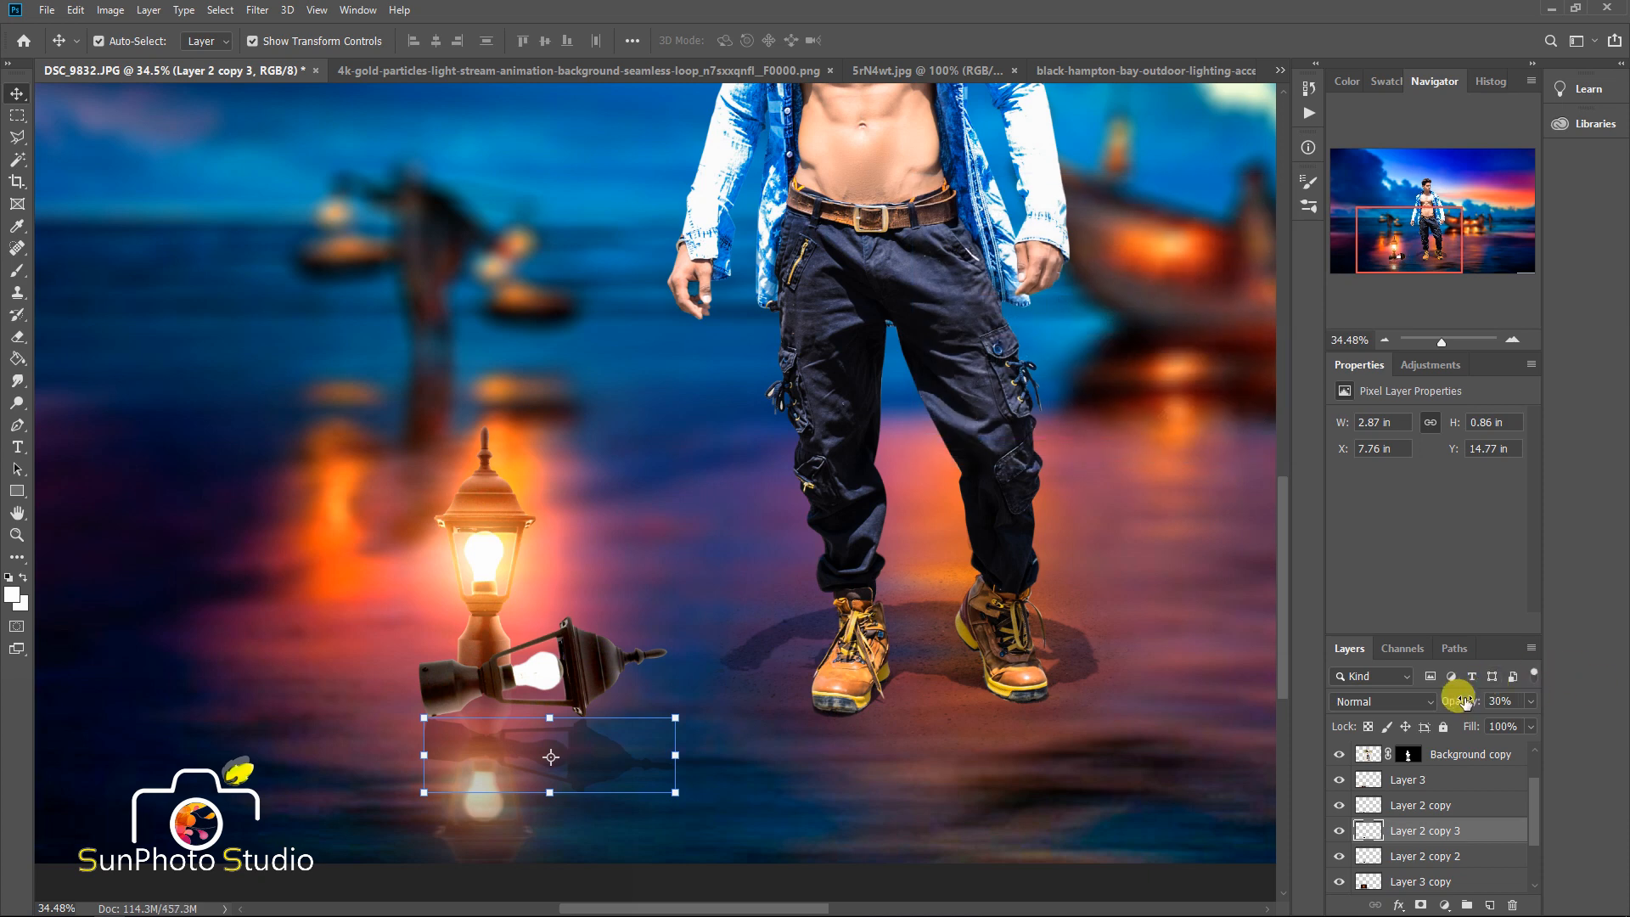
pyautogui.moveTo(1462, 701); pyautogui.dragTo(1435, 696)
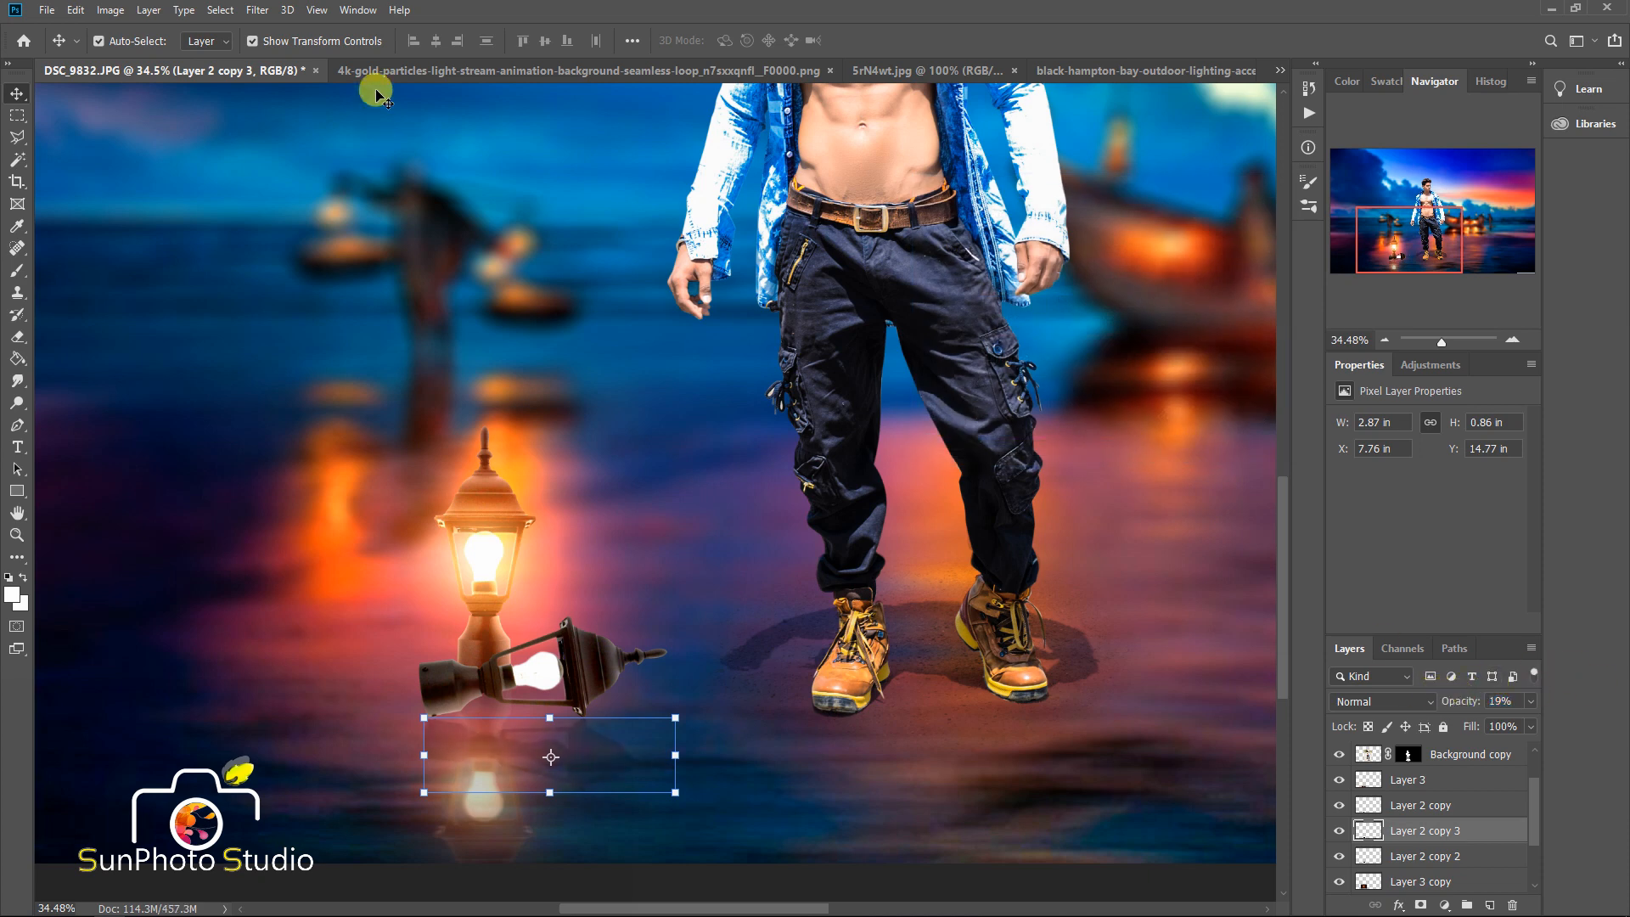
# - Apply a Radial Blur (amount 10, Spin, Good quality) and a Shape Blur to the fallen lantern's reflection
pyautogui.click(257, 10)
pyautogui.moveTo(280, 222)
pyautogui.click(510, 331)
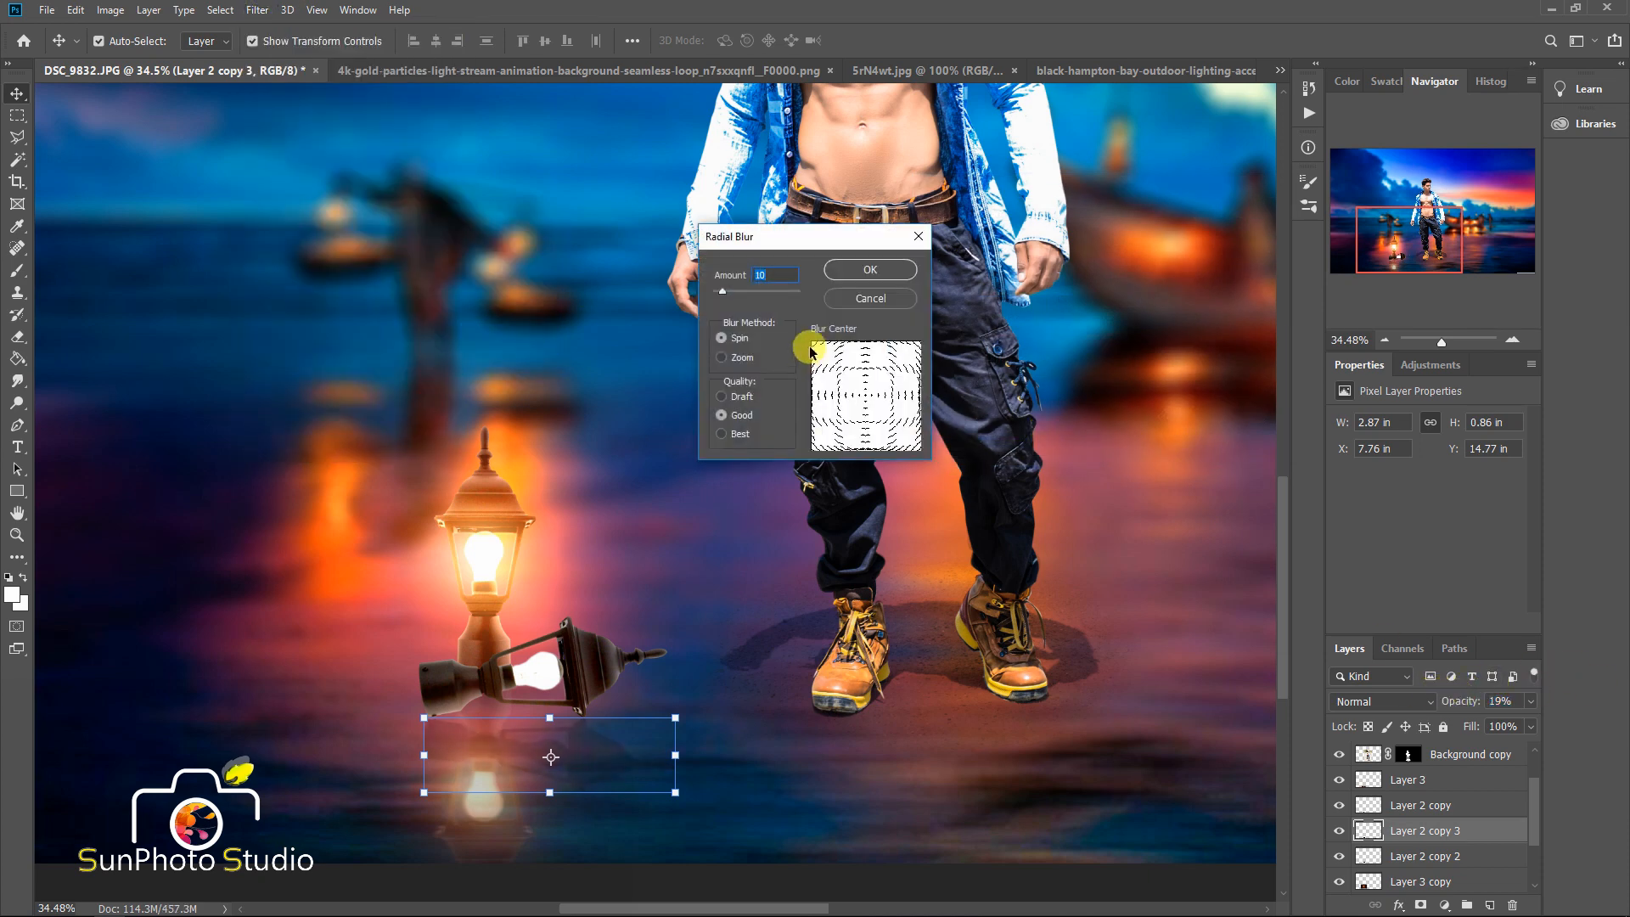
pyautogui.click(870, 269)
pyautogui.click(258, 11)
pyautogui.moveTo(418, 245)
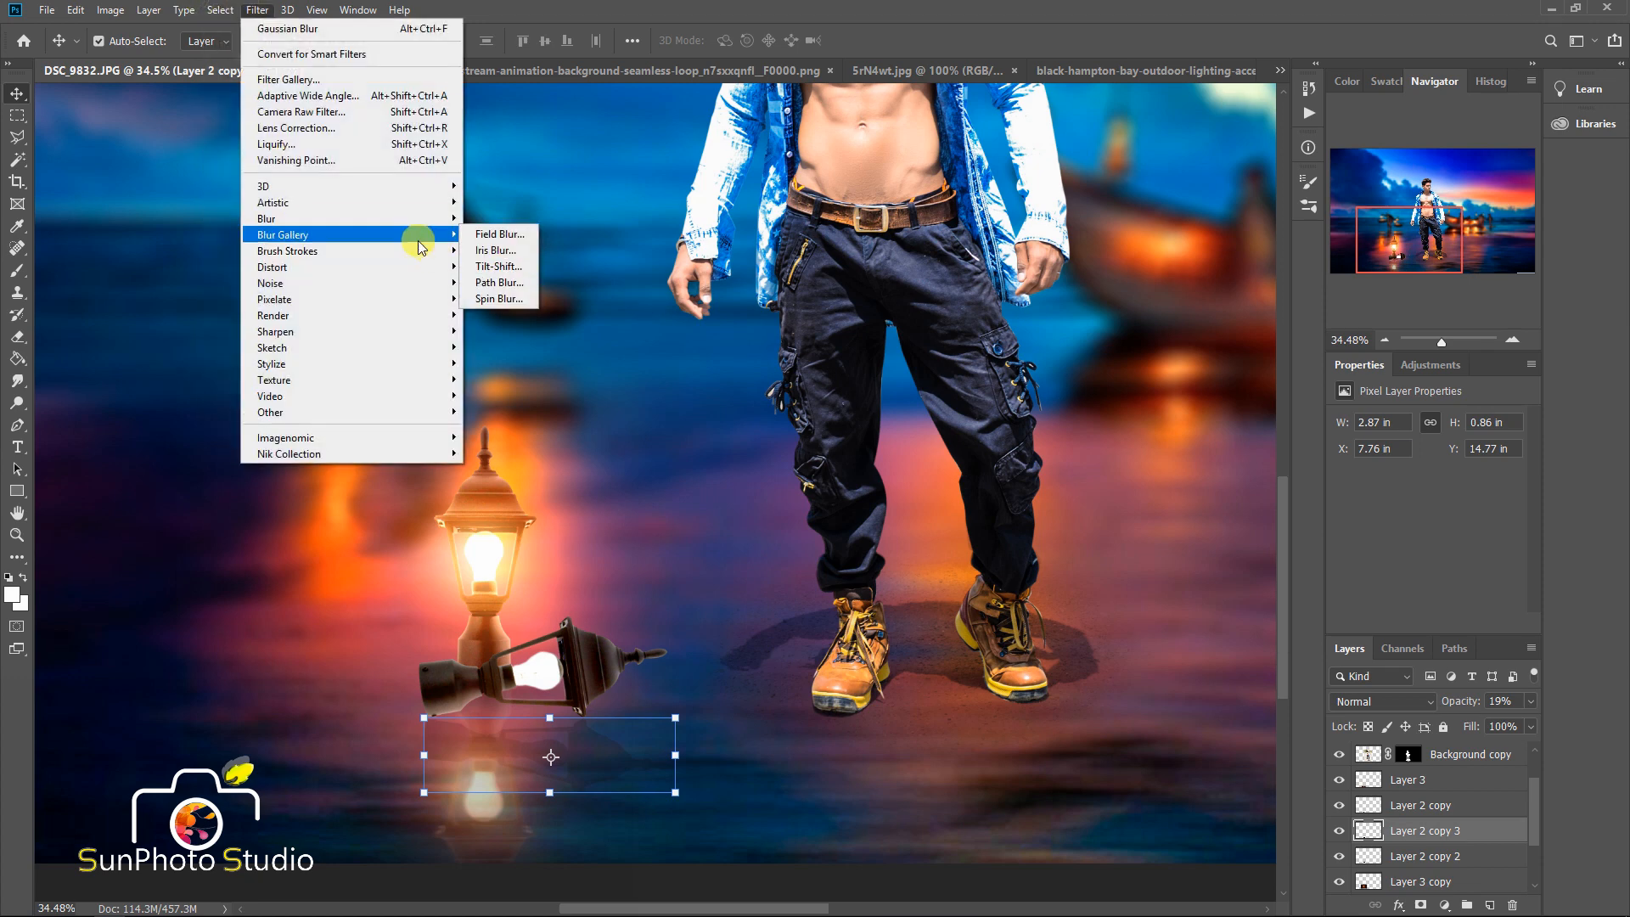
pyautogui.moveTo(280, 219)
pyautogui.click(505, 348)
pyautogui.click(907, 199)
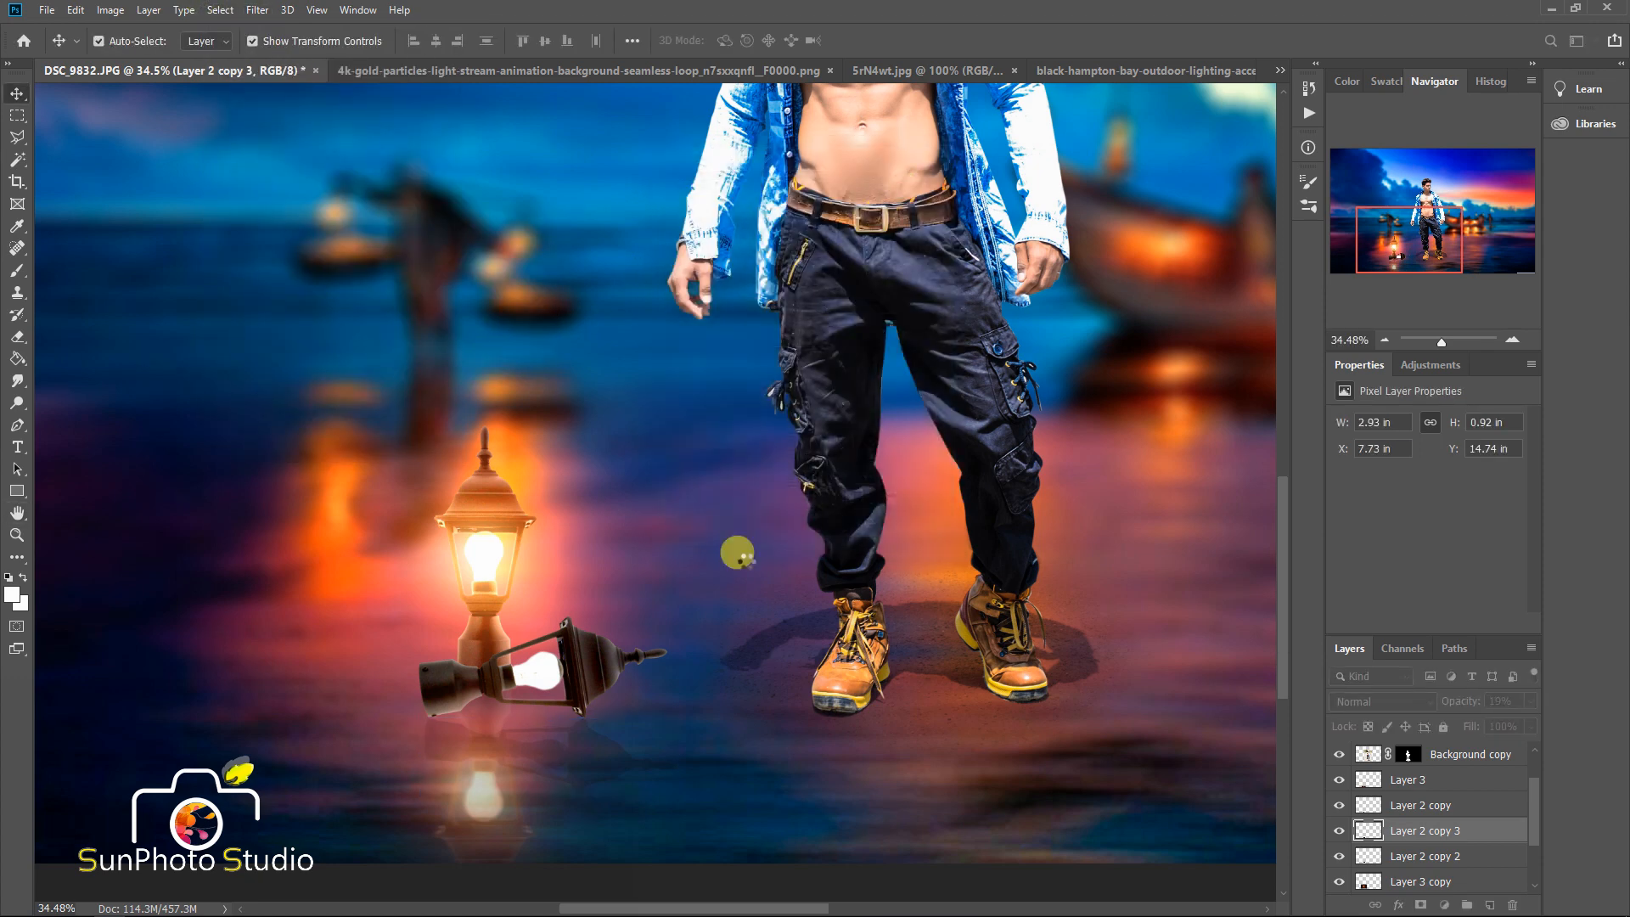
pyautogui.click(596, 760)
# - Duplicate Layer 3 copy, raise the duplicate above Layer 2 copy 3 and place its glow on the fallen lantern's bulb
pyautogui.scroll(1, 593, 747)
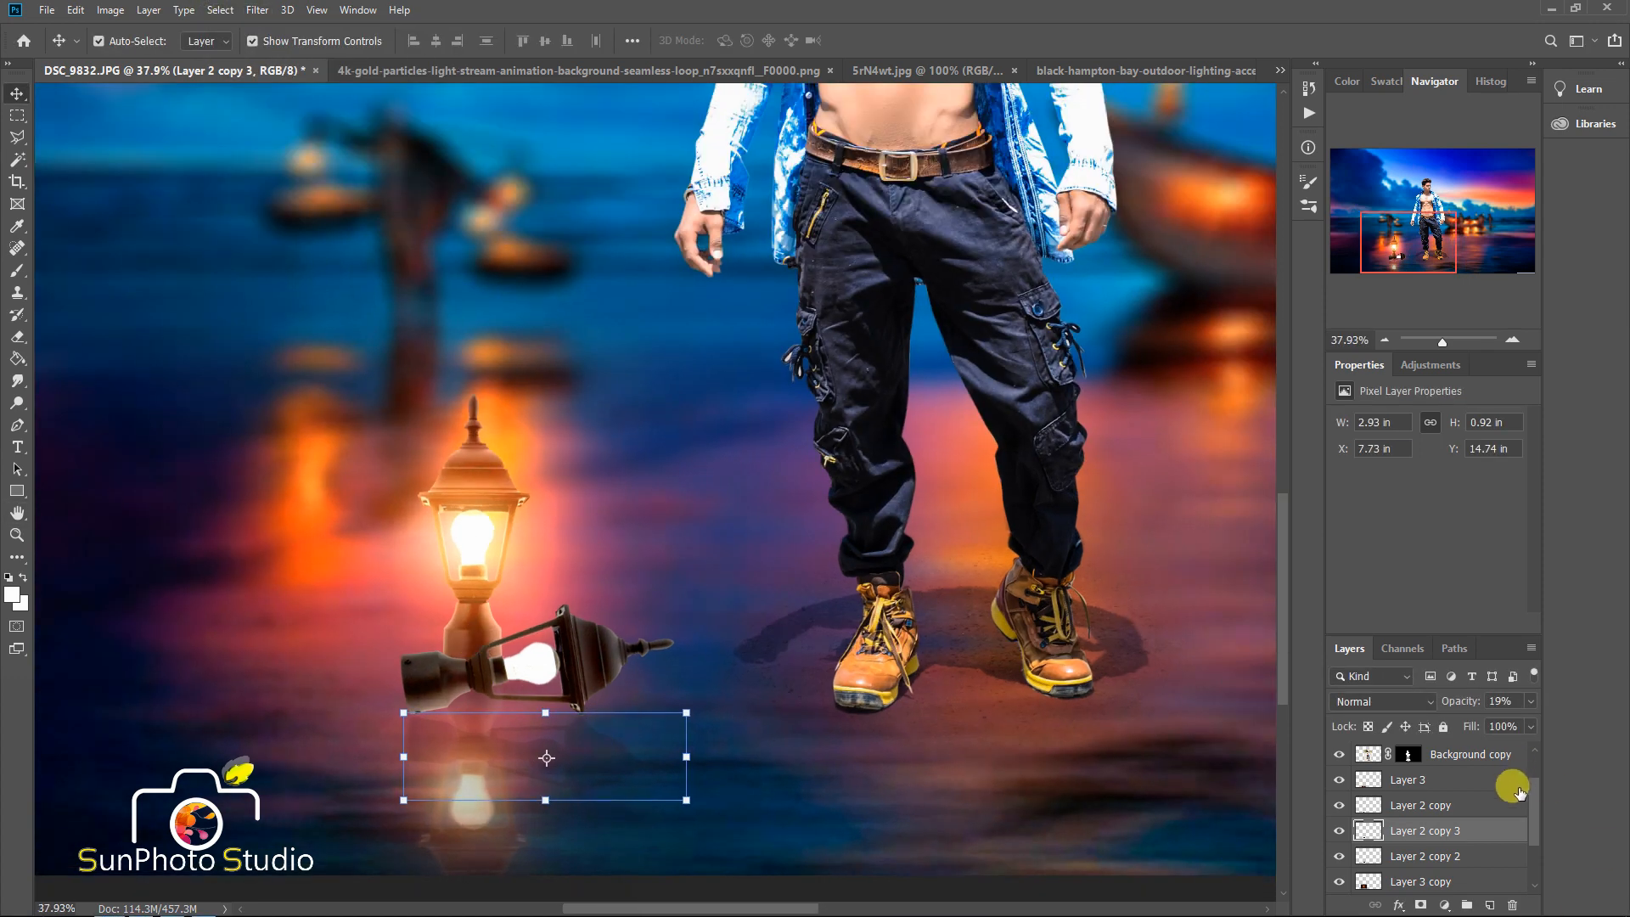
pyautogui.scroll(-2, 1480, 837)
pyautogui.moveTo(1479, 837); pyautogui.dragTo(1489, 905)
pyautogui.moveTo(1413, 830); pyautogui.dragTo(1412, 766)
pyautogui.moveTo(539, 478); pyautogui.dragTo(599, 604)
pyautogui.hotkey('ctrl', '0')
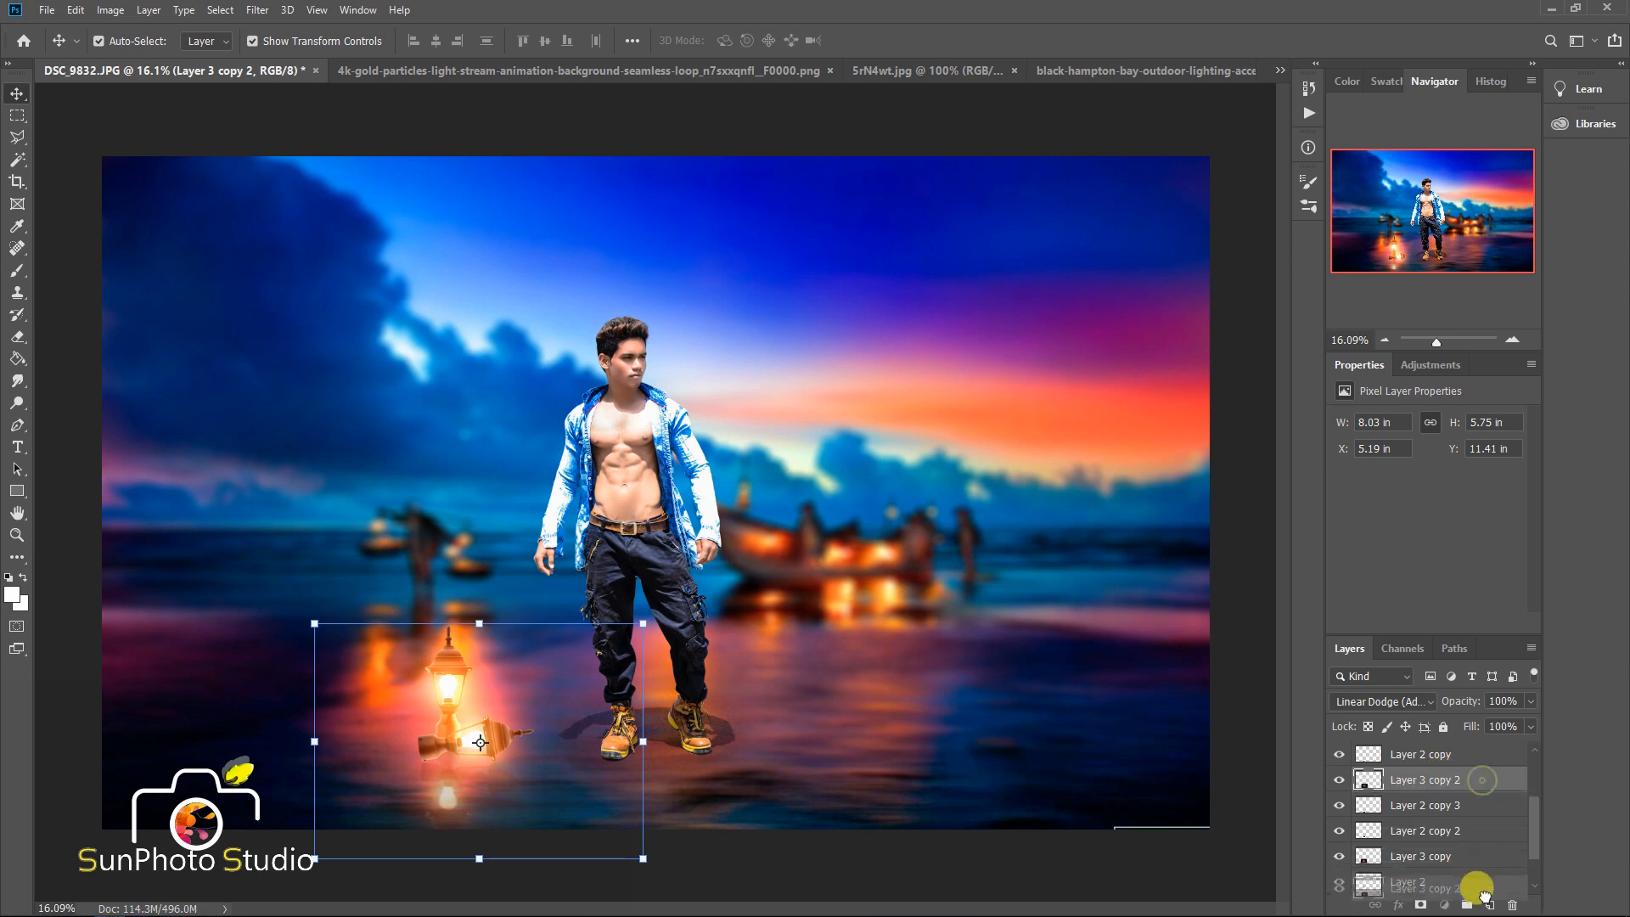
# - Move a further copy of the glow up over the sky and raise it above all other layers
pyautogui.moveTo(543, 753); pyautogui.dragTo(545, 483)
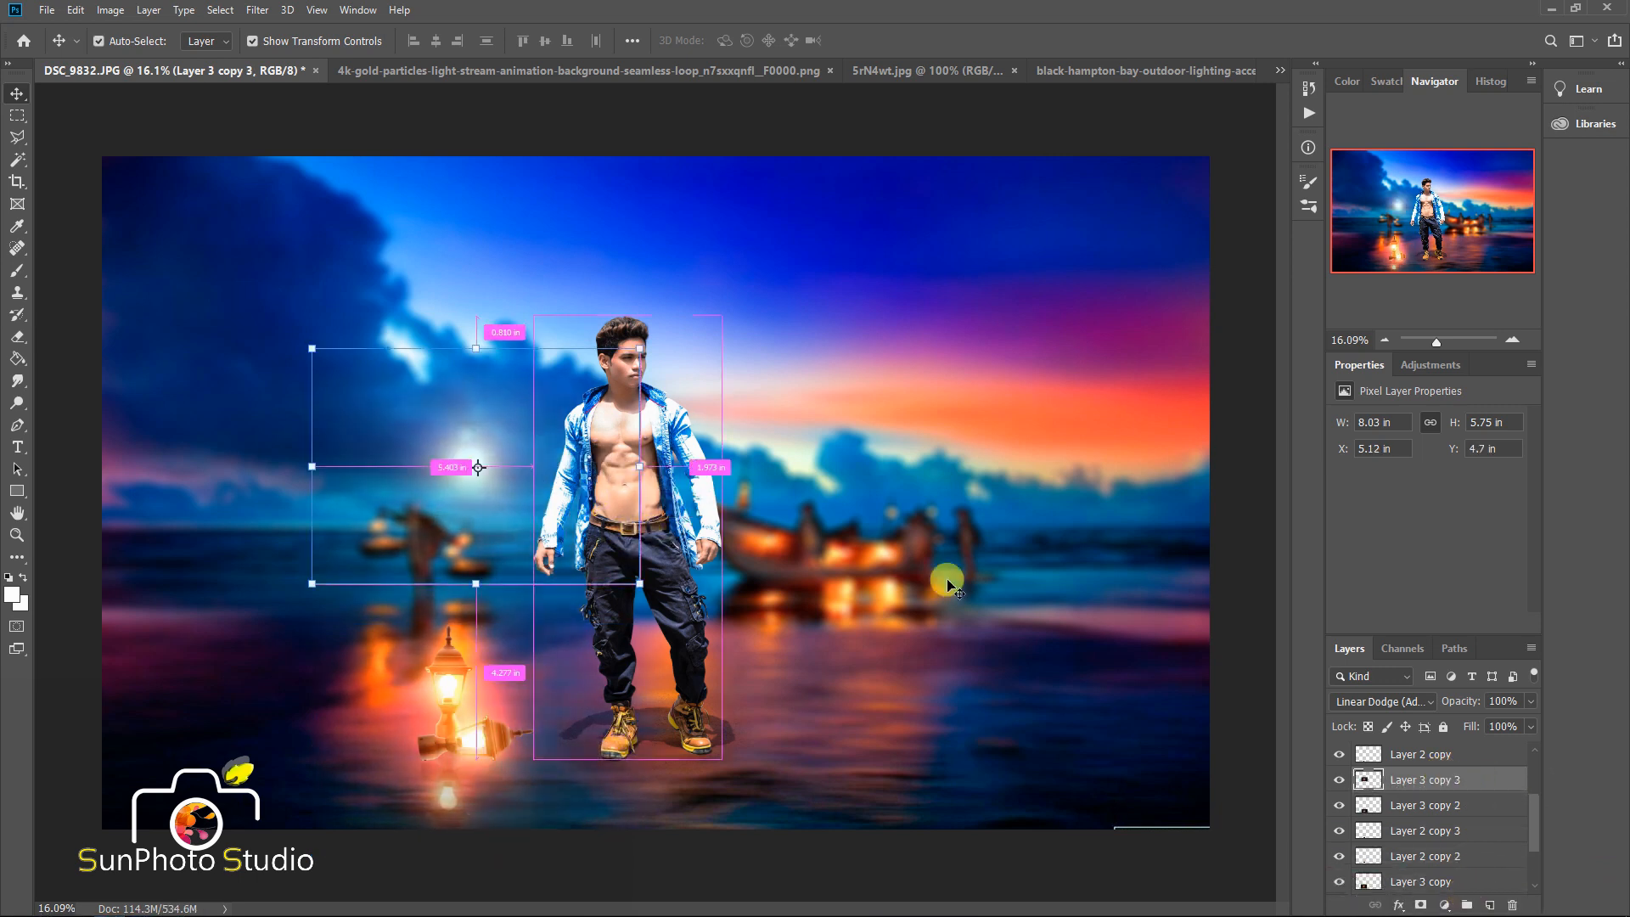
pyautogui.scroll(3, 1446, 820)
pyautogui.moveTo(1435, 883); pyautogui.dragTo(1435, 749)
pyautogui.moveTo(670, 568); pyautogui.dragTo(670, 365)
pyautogui.hotkey('ctrl', 'z')
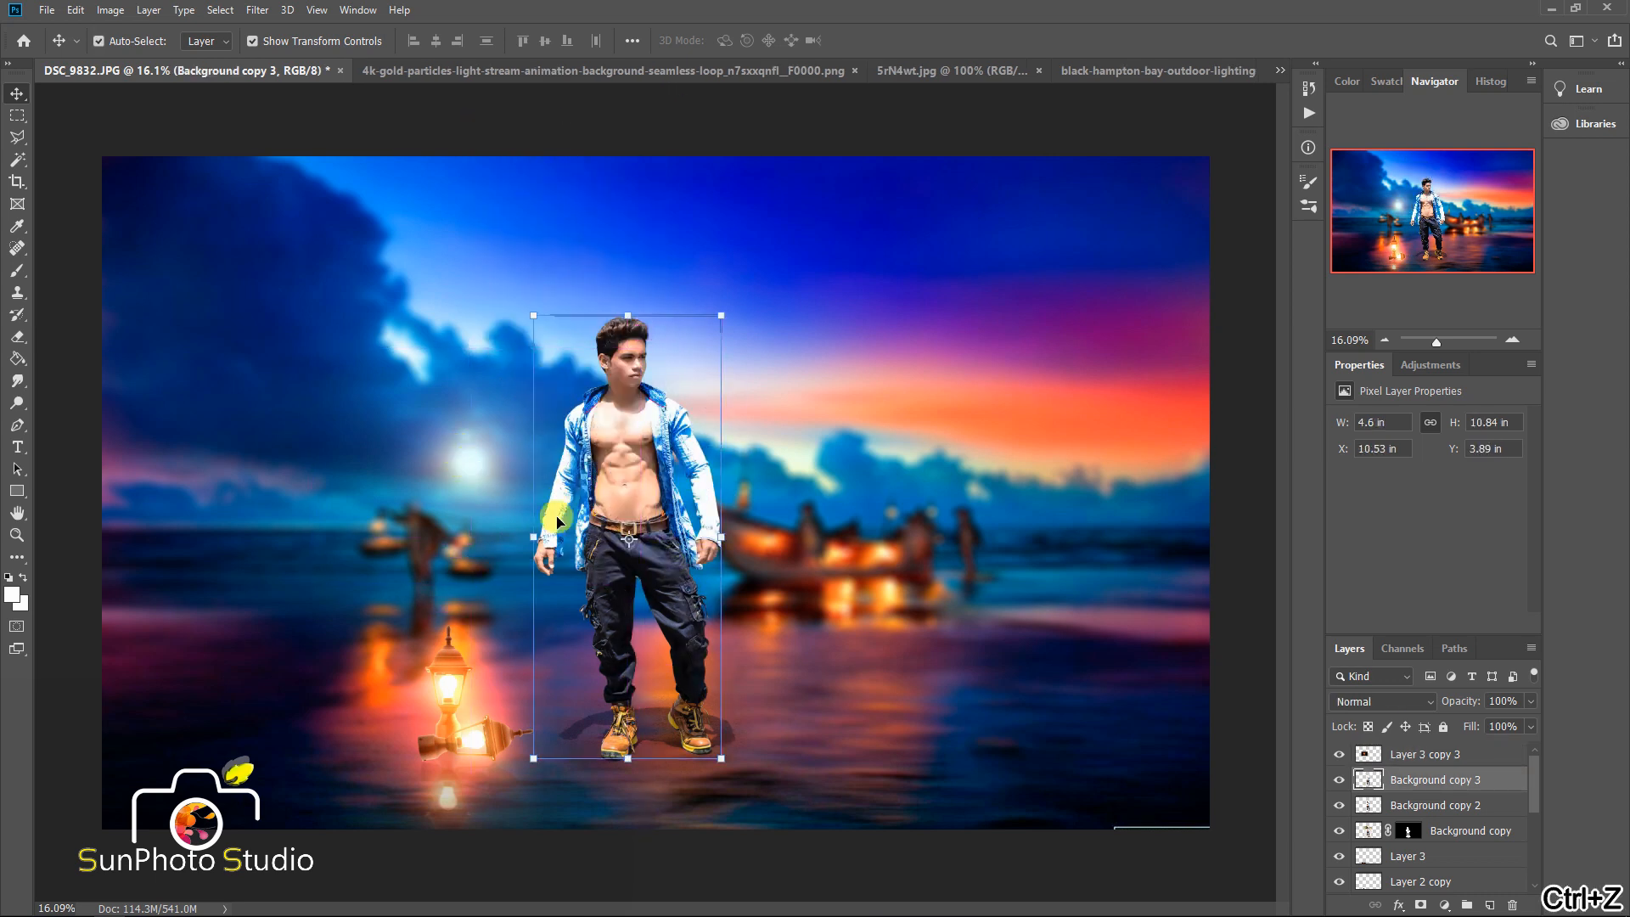
pyautogui.hotkey('ctrl', 'z')
pyautogui.moveTo(661, 468); pyautogui.dragTo(666, 468)
# - Enlarge the top glow copy to about 160%, rotate it about -90° and place it beside the man's legs
pyautogui.click(1409, 754)
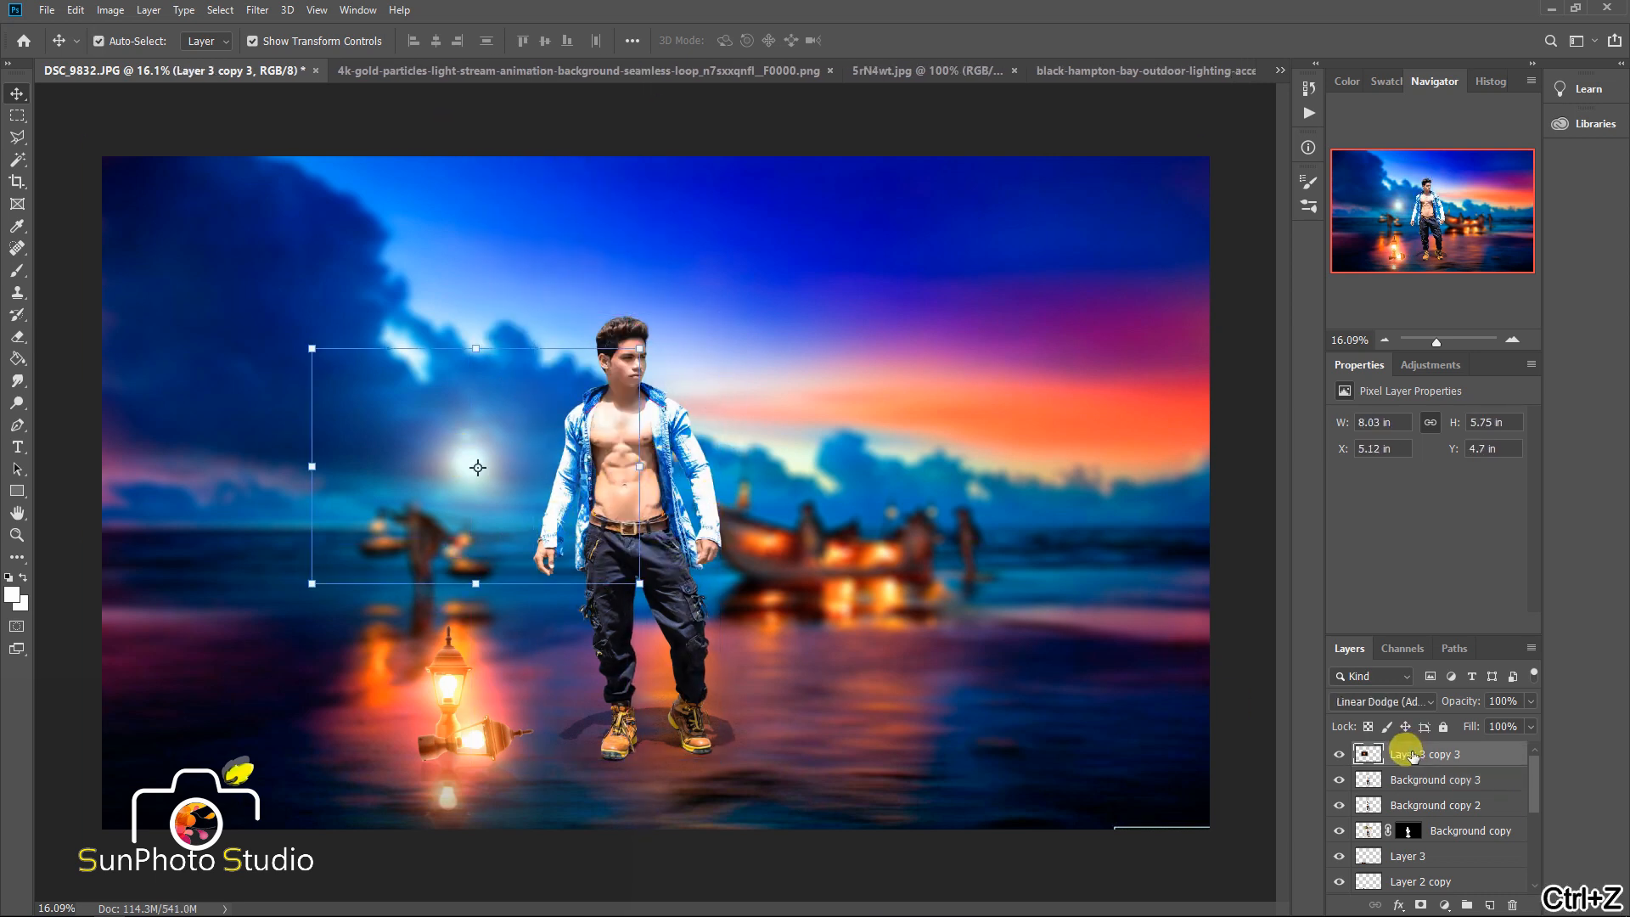
pyautogui.moveTo(666, 364); pyautogui.dragTo(617, 451)
pyautogui.moveTo(711, 683); pyautogui.dragTo(862, 824)
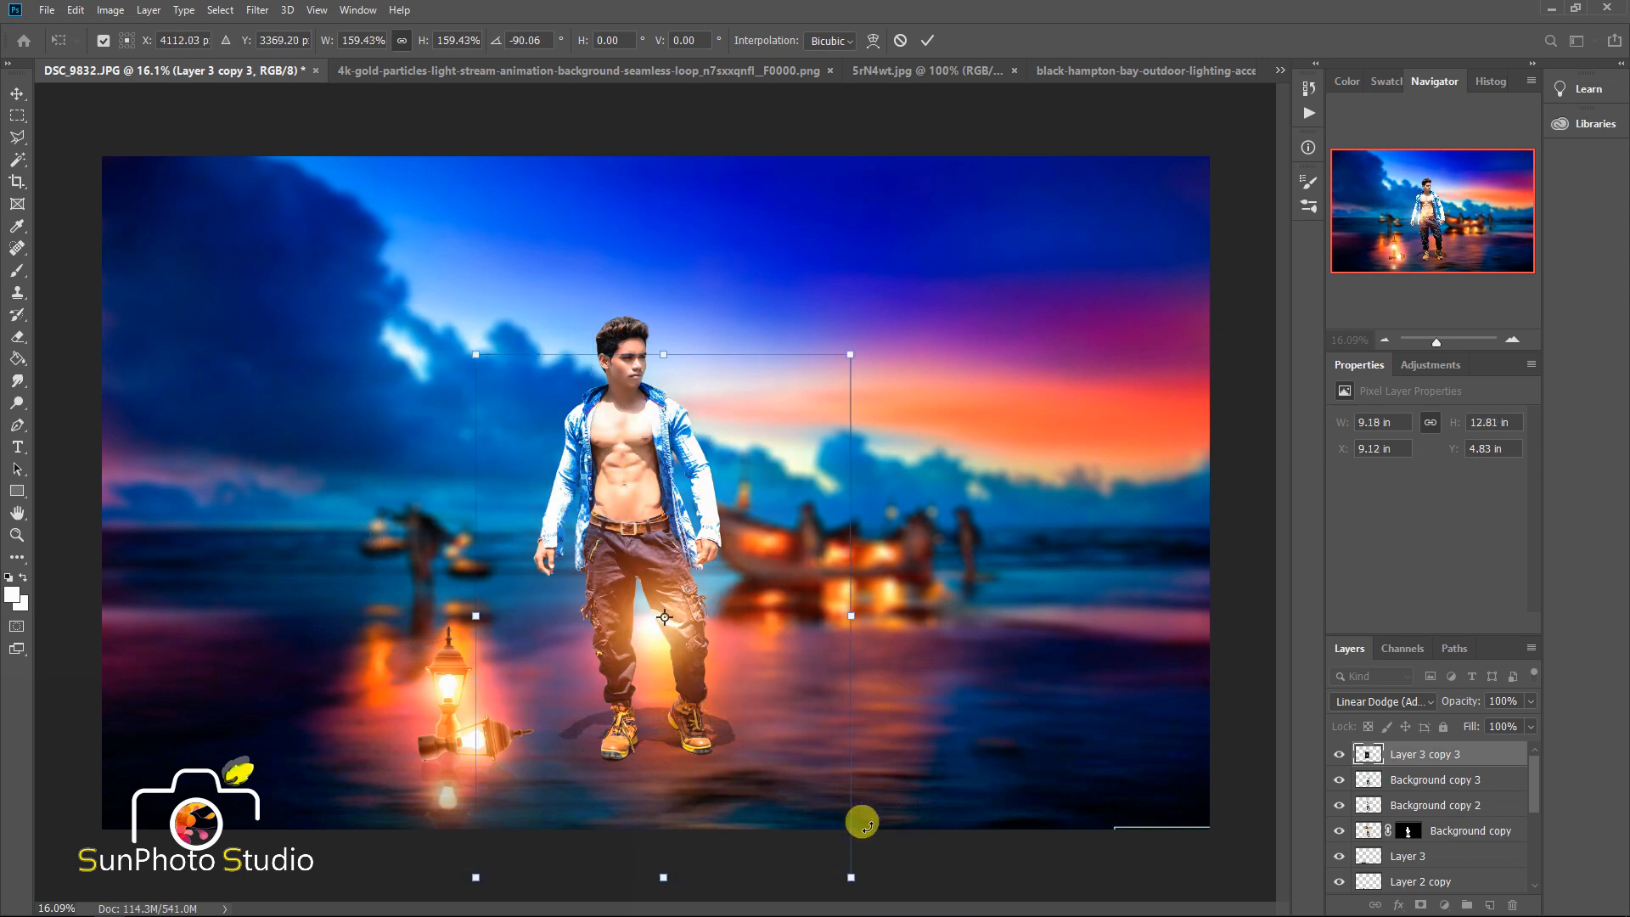
pyautogui.moveTo(910, 670); pyautogui.dragTo(912, 655)
pyautogui.moveTo(756, 687)
pyautogui.mouseDown()
pyautogui.moveTo(675, 717)
pyautogui.moveTo(624, 611)
pyautogui.mouseUp()
pyautogui.press('Return')
pyautogui.hotkey('ctrl', 'z')
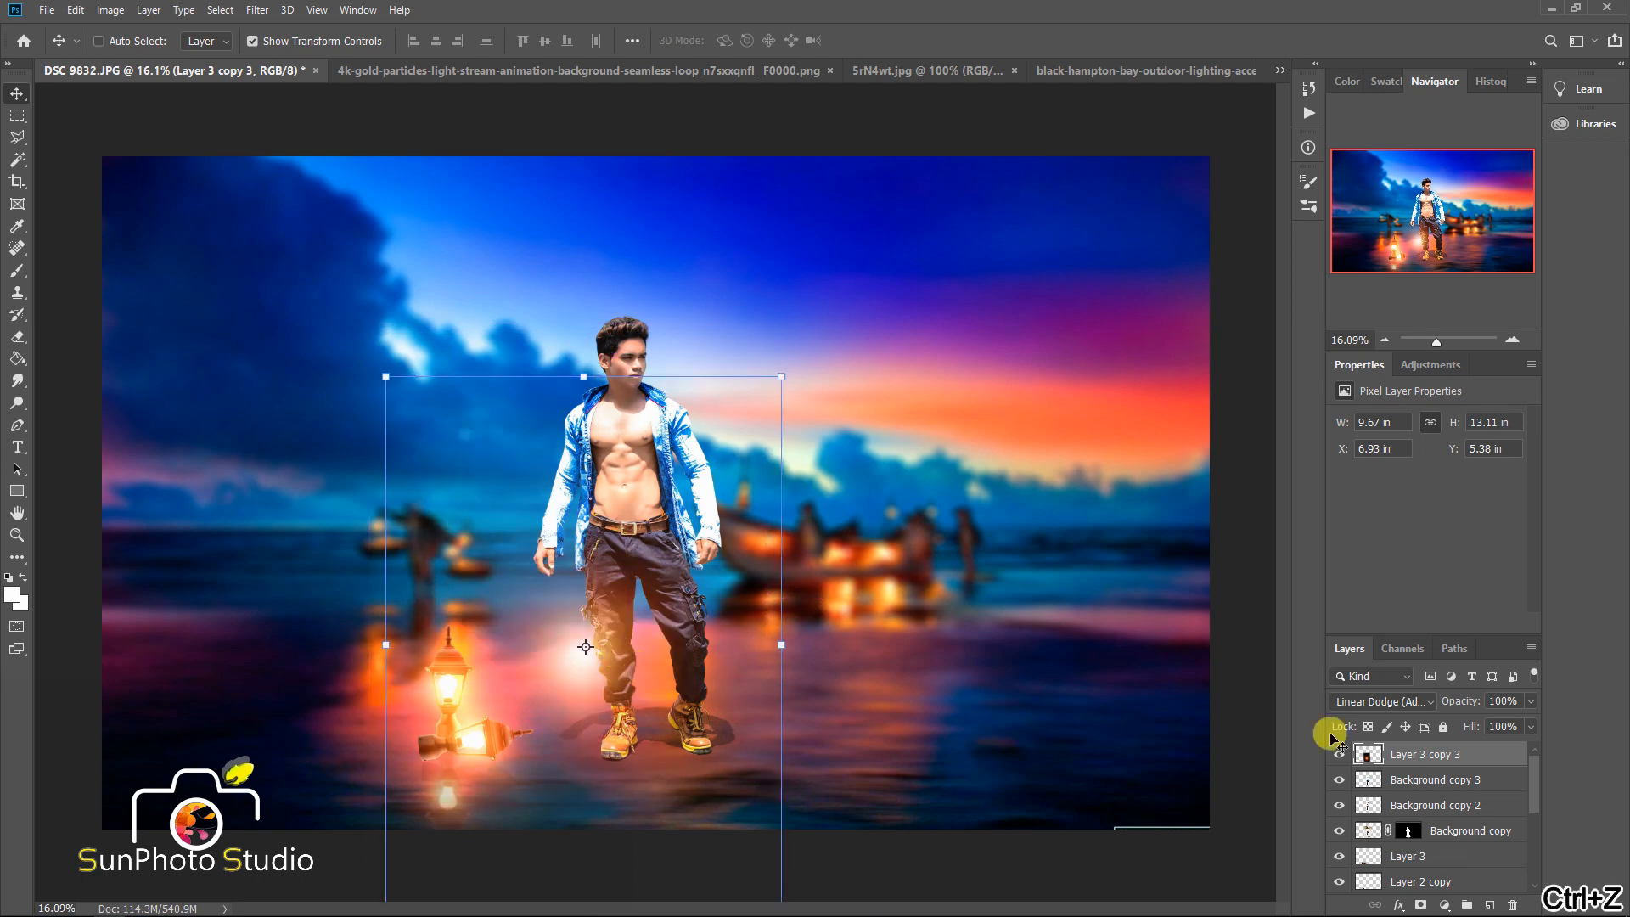
# - Set the large glow's blend mode to Color Dodge and shift it slightly along the leg nearest the lanterns
pyautogui.click(1382, 701)
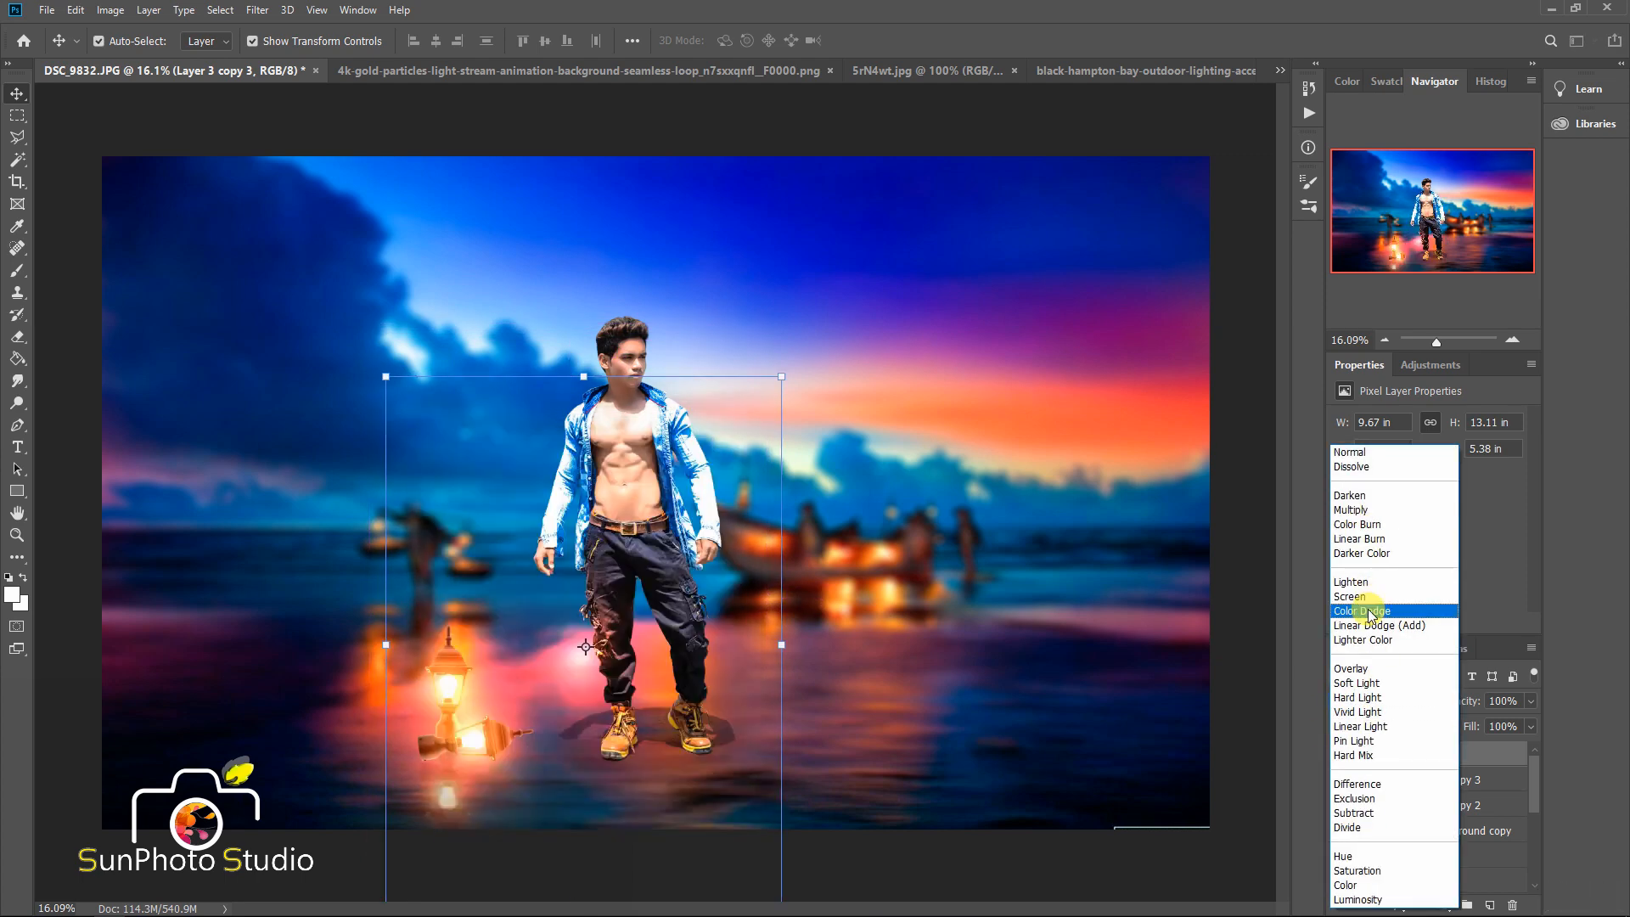
pyautogui.click(1369, 611)
pyautogui.hotkey('ctrl', 'space')
pyautogui.keyDown('ctrl'); pyautogui.click(604, 647); pyautogui.keyUp('ctrl')
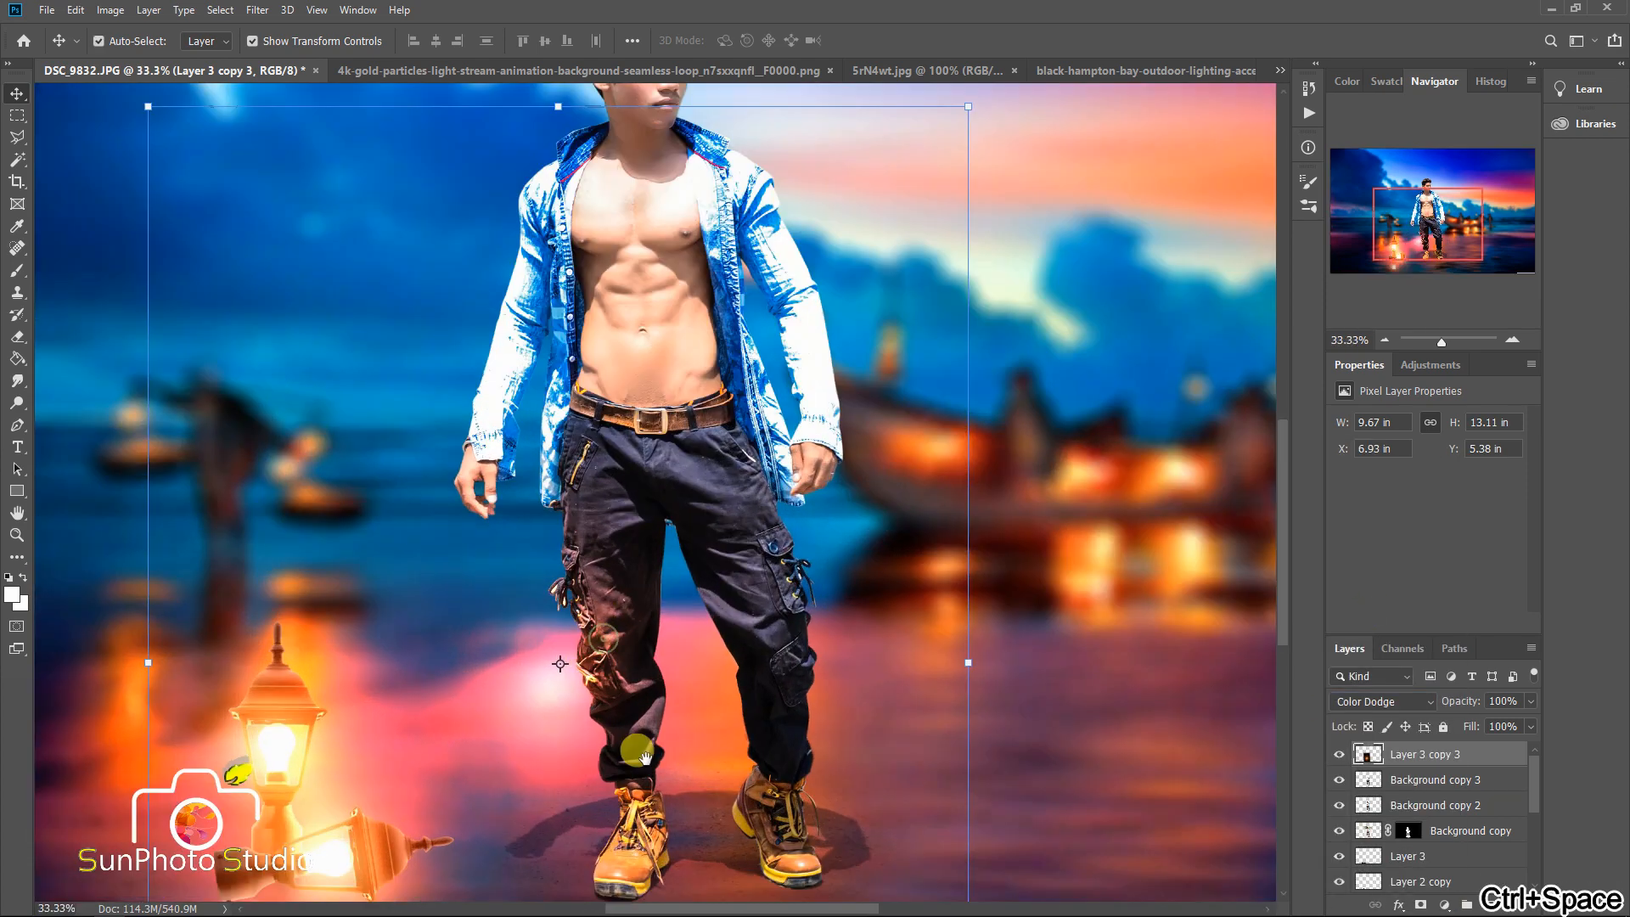
pyautogui.moveTo(637, 745); pyautogui.dragTo(661, 637)
pyautogui.moveTo(569, 670); pyautogui.dragTo(593, 647)
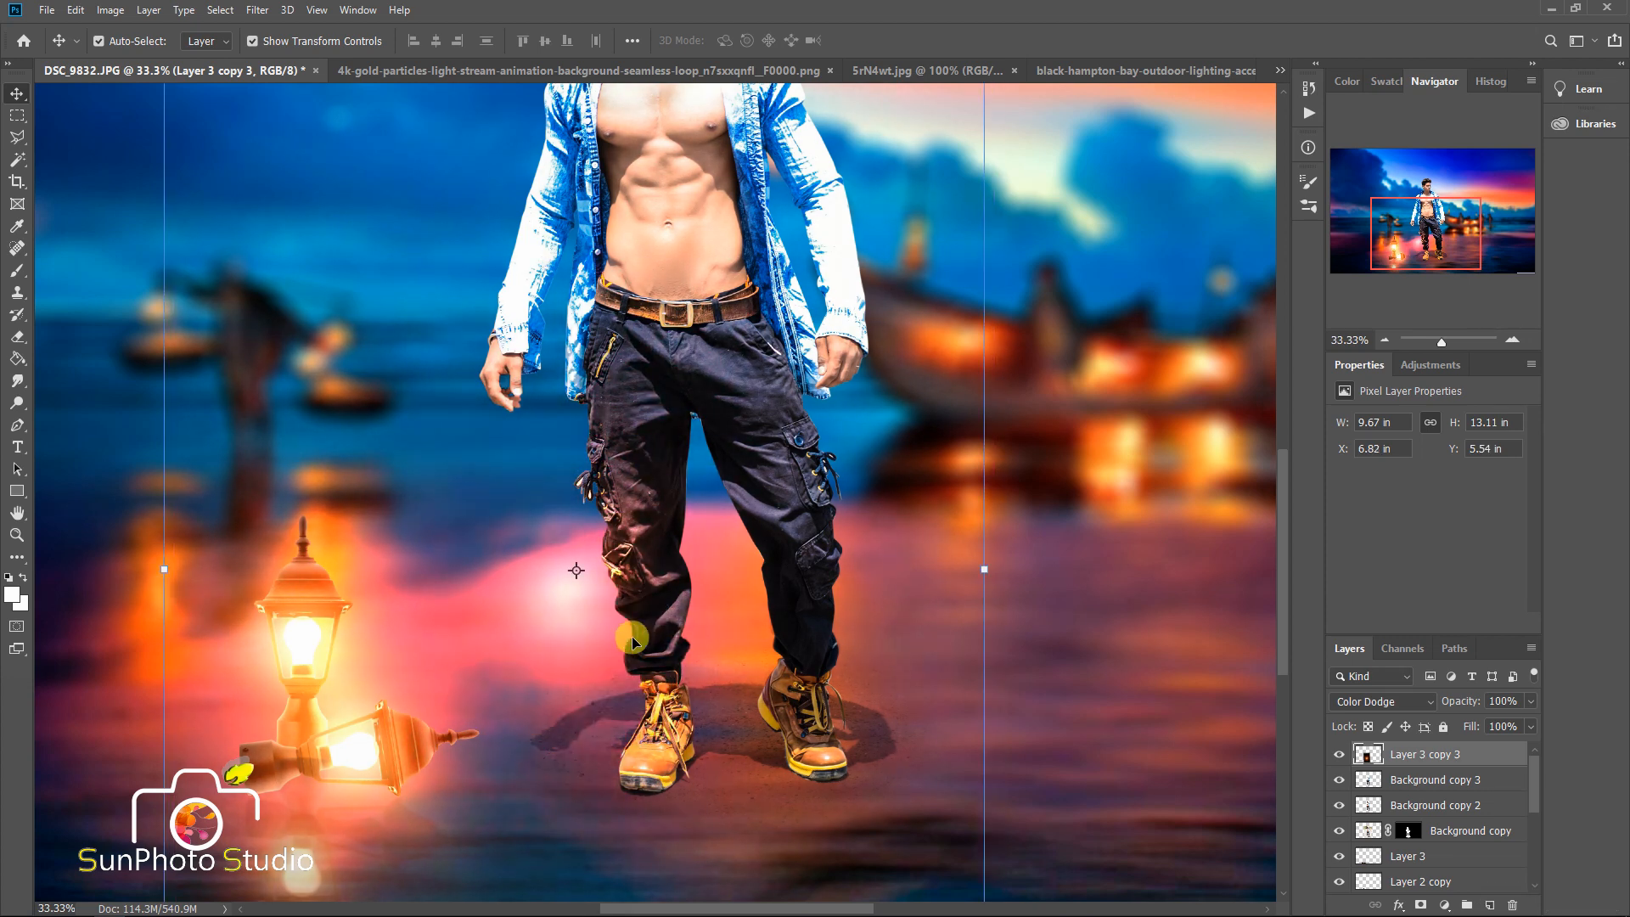
# - Clear the part of the large glow between the lanterns and the man's leg with a rectangular selection, and deselect
pyautogui.click(20, 117)
pyautogui.scroll(-4, 641, 395)
pyautogui.moveTo(407, 290); pyautogui.dragTo(609, 754)
pyautogui.rightClick(517, 439)
pyautogui.click(552, 476)
pyautogui.press('Return')
pyautogui.scroll(3, 552, 476)
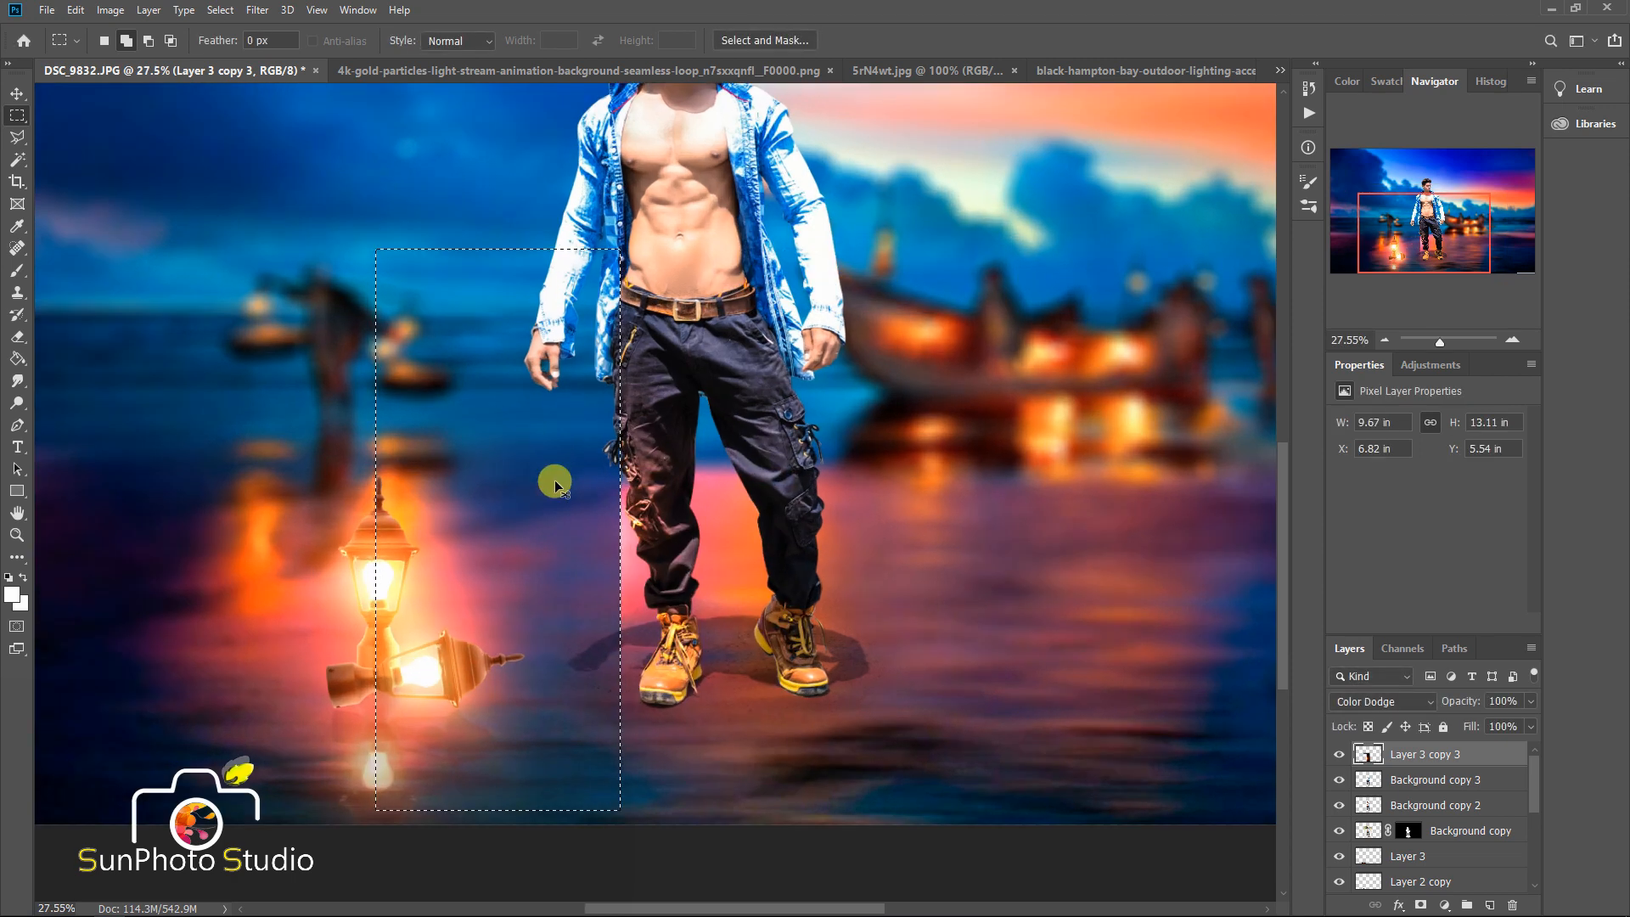
pyautogui.hotkey('ctrl', 'd')
pyautogui.press('v')
# - Rotate the trimmed glow slightly along the man's leg and stack three duplicates of it up over his body
pyautogui.moveTo(1109, 520); pyautogui.dragTo(1038, 438)
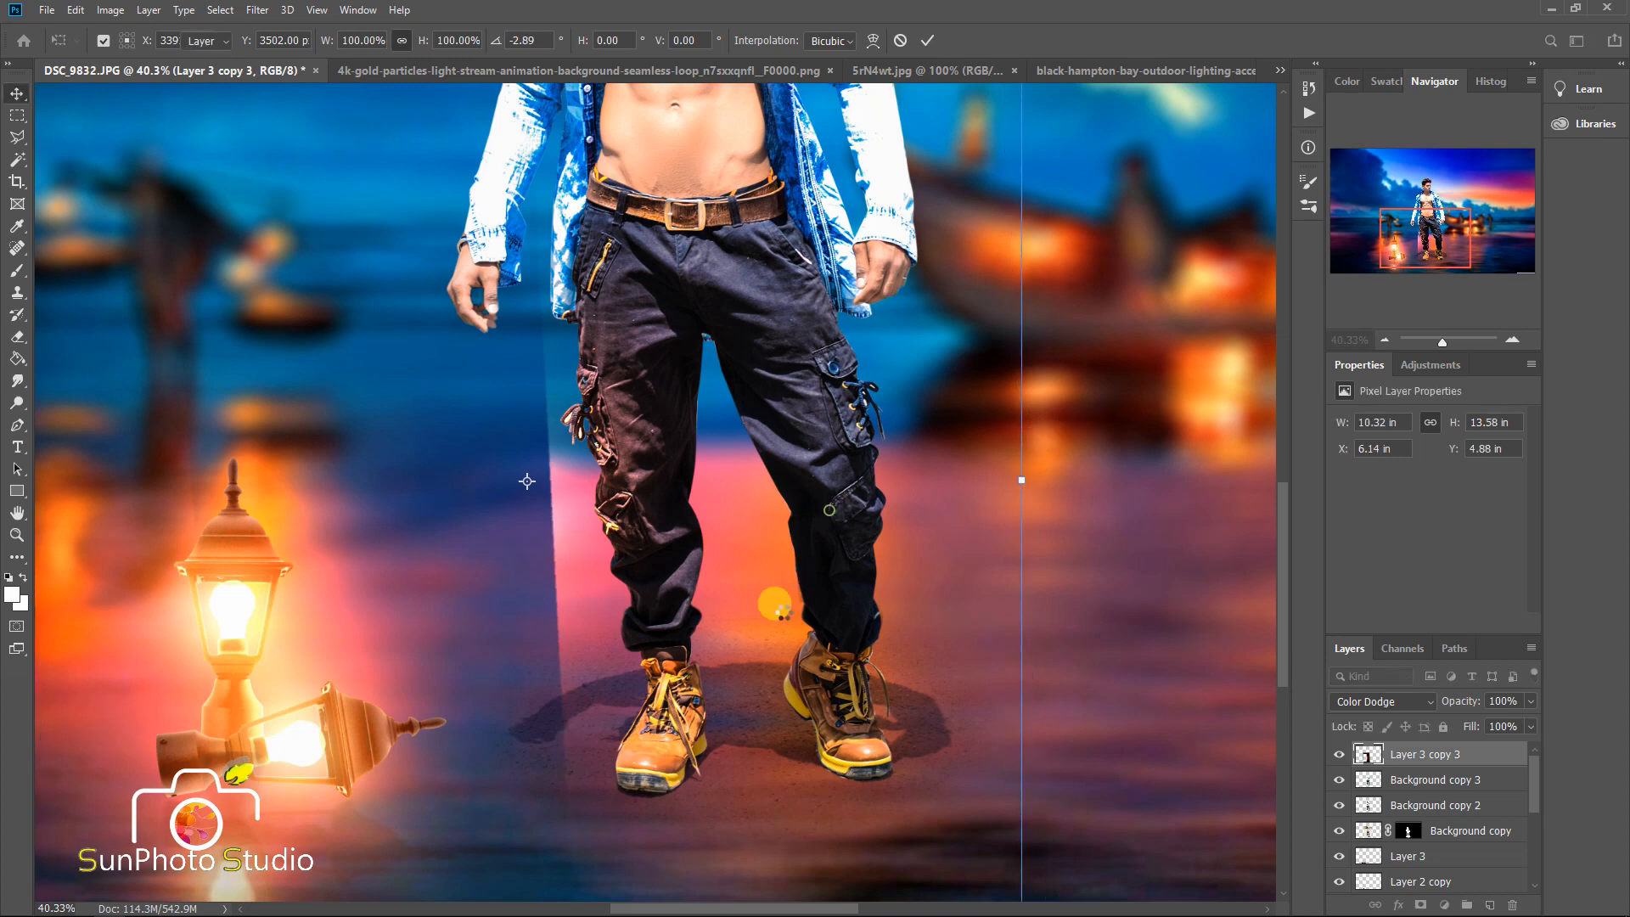
pyautogui.press('Return')
pyautogui.scroll(-2, 776, 666)
pyautogui.moveTo(710, 691); pyautogui.dragTo(689, 536)
pyautogui.hotkey('ctrl', 'j')
pyautogui.moveTo(706, 637); pyautogui.dragTo(663, 430)
pyautogui.hotkey('ctrl', 'j')
pyautogui.scroll(2, 723, 377)
pyautogui.hotkey('ctrl', 'j')
pyautogui.scroll(-3, 664, 432)
# - Merge Layer 3 copy 3 through Layer 3 copy 6 and set the merged layer to Color Dodge
pyautogui.keyDown('shift'); pyautogui.click(1424, 832); pyautogui.keyUp('shift')
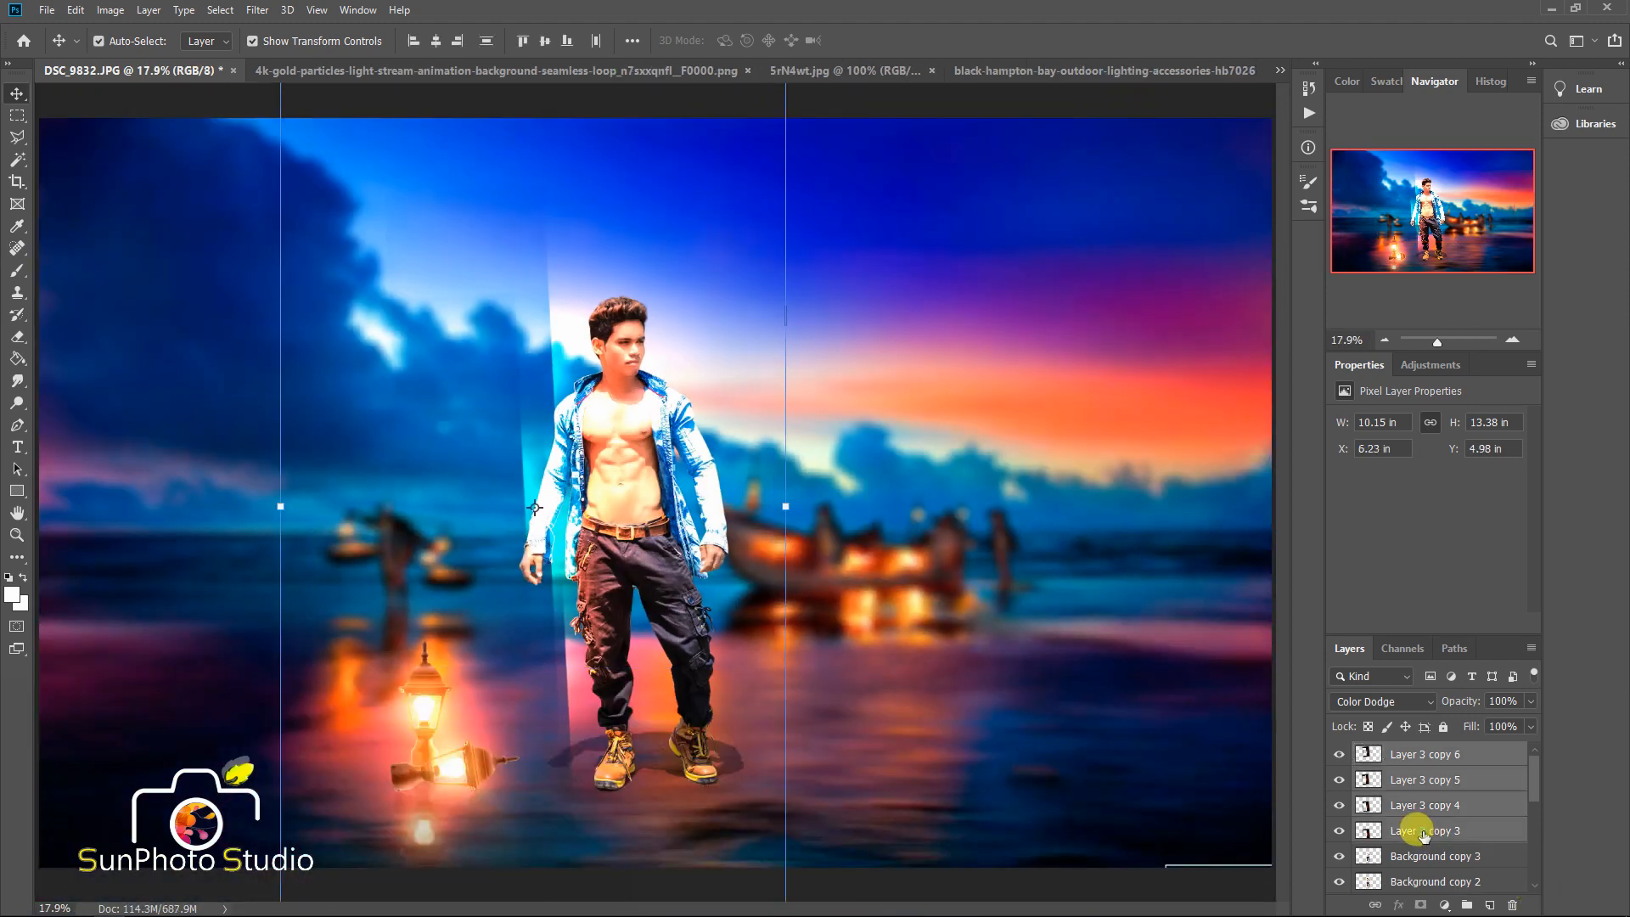
pyautogui.rightClick(1421, 830)
pyautogui.click(1444, 613)
pyautogui.click(1380, 701)
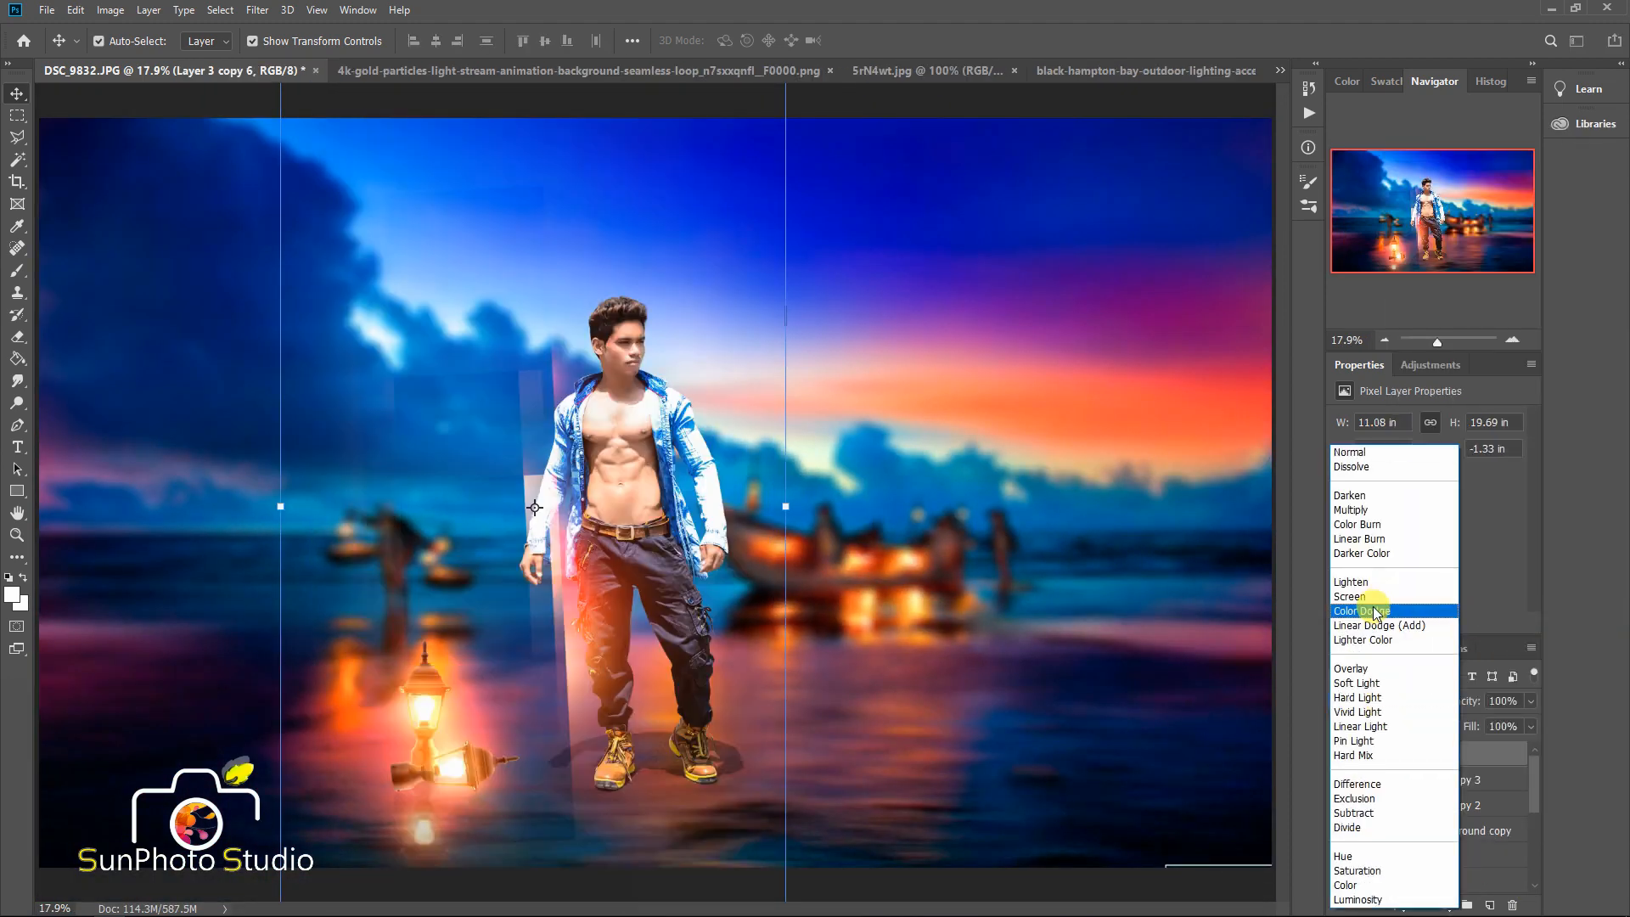
pyautogui.click(1375, 608)
# - Select a narrow rectangle above the upright lantern and try Linear Dodge (Add) on the merged glow before restoring Color Dodge
pyautogui.click(17, 115)
pyautogui.moveTo(384, 236)
pyautogui.mouseDown()
pyautogui.moveTo(430, 474)
pyautogui.moveTo(569, 866)
pyautogui.moveTo(480, 748)
pyautogui.mouseUp()
pyautogui.click(1382, 701)
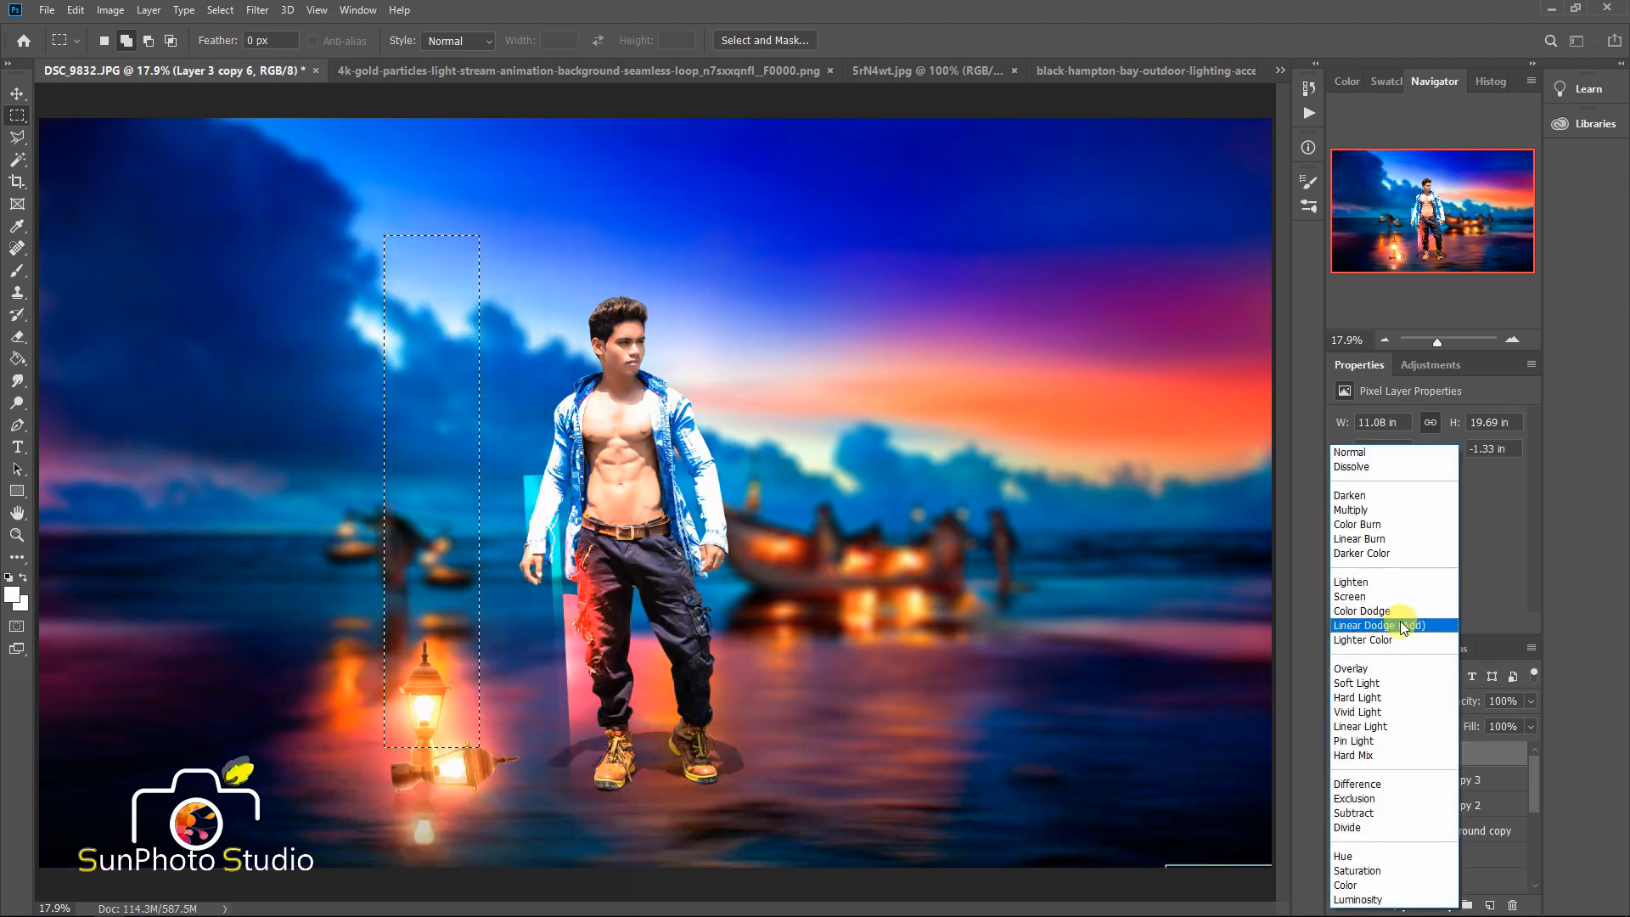
pyautogui.click(1399, 620)
pyautogui.click(1402, 705)
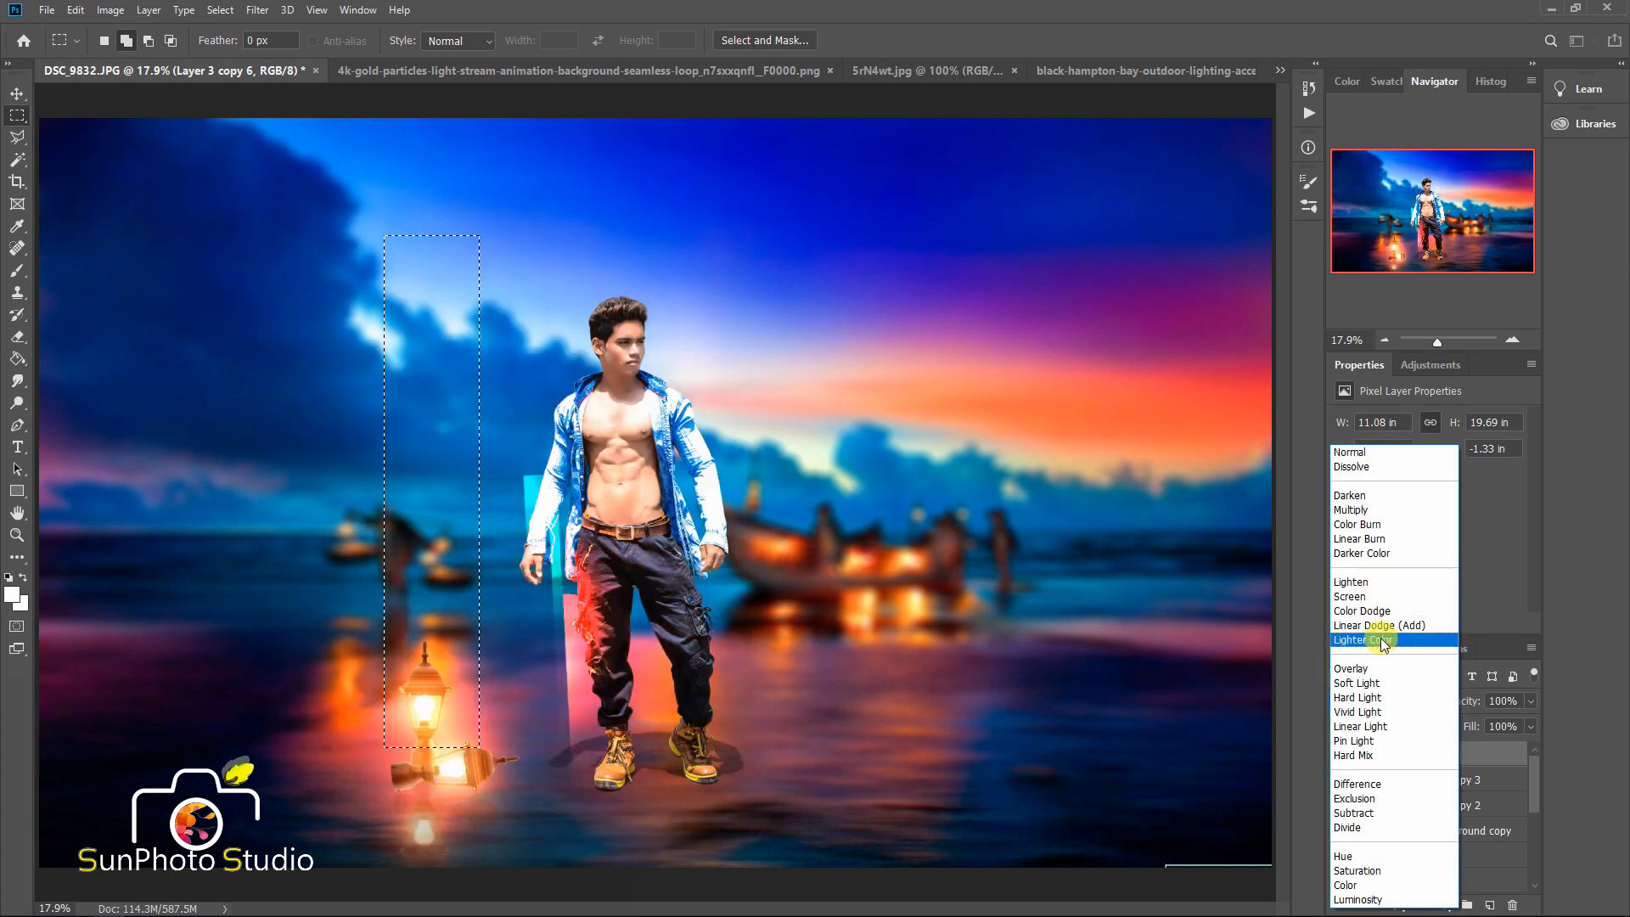
pyautogui.click(1382, 612)
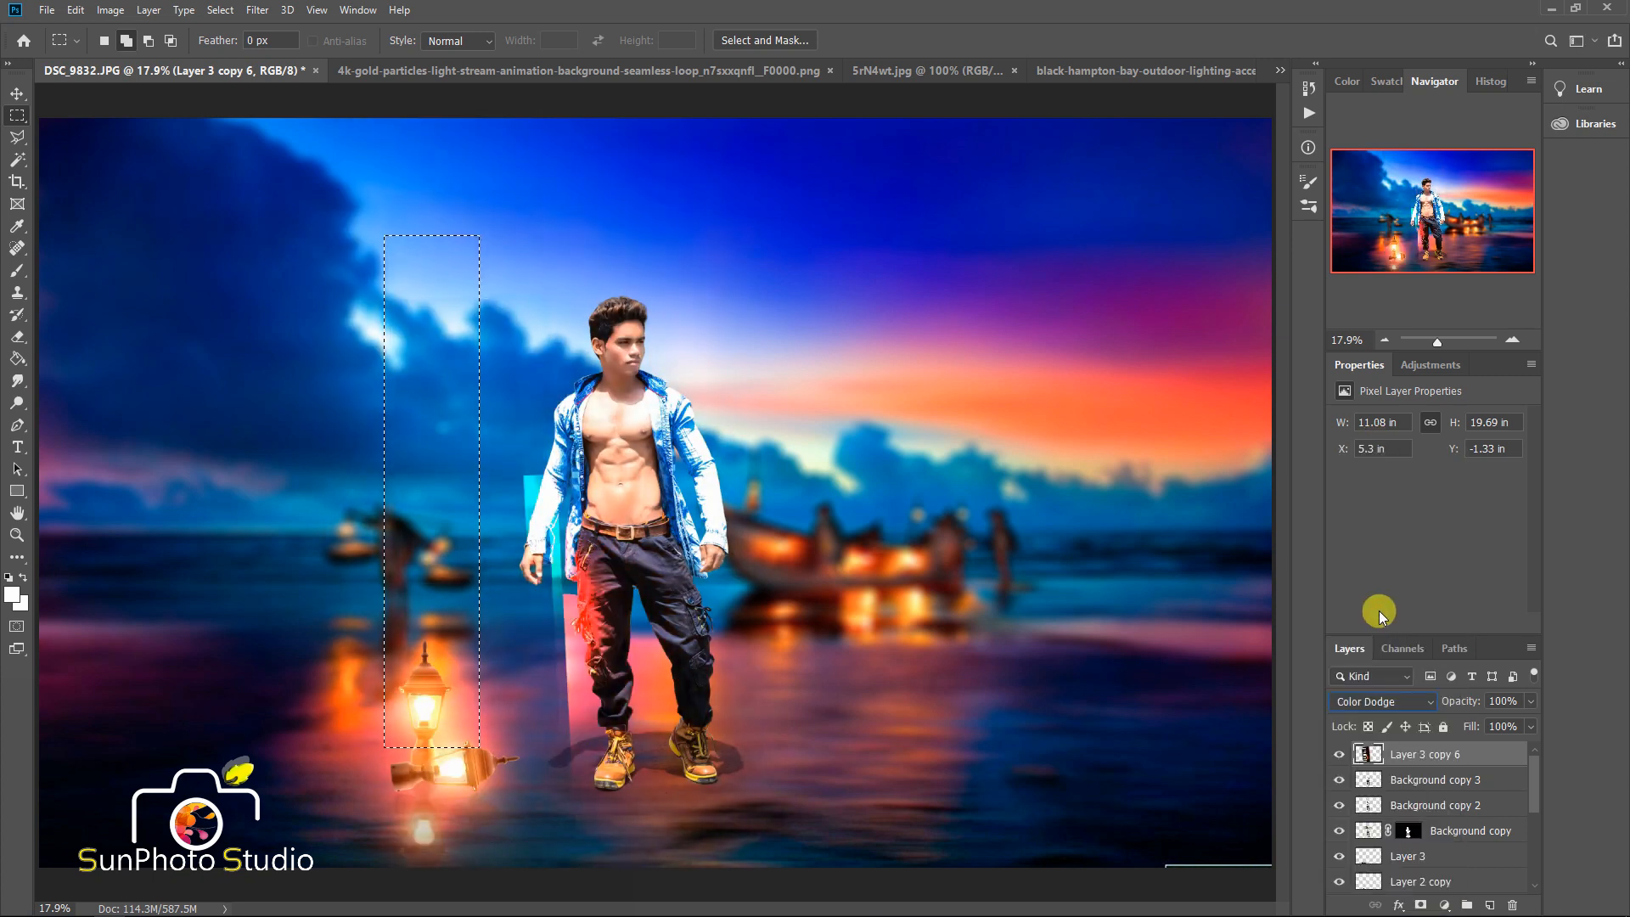
# - Deselect and erase the hard glow edges beside the man using the Eraser at 94% opacity, enlarged to about 300
pyautogui.click(24, 346)
pyautogui.scroll(1, 602, 509)
pyautogui.hotkey('ctrl', 'd')
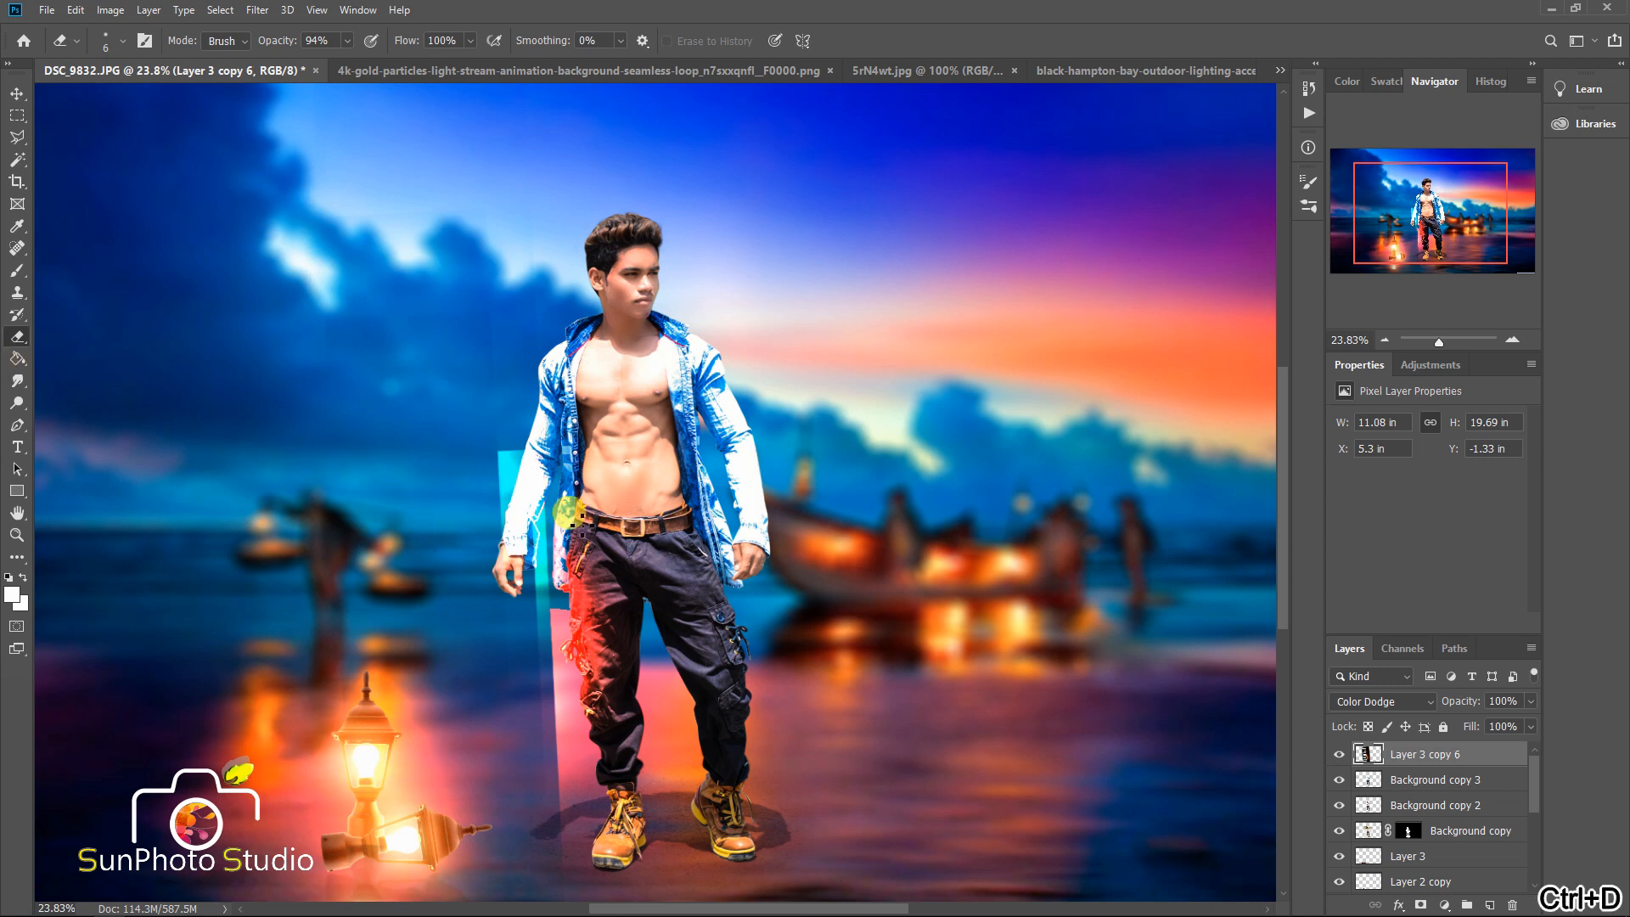
pyautogui.press(']')
pyautogui.press(']')
pyautogui.press(']')
pyautogui.press(']')
pyautogui.press(']')
pyautogui.press(']')
pyautogui.press(']')
pyautogui.press(']')
pyautogui.press(']')
pyautogui.press(']')
pyautogui.press(']')
pyautogui.moveTo(408, 349)
pyautogui.mouseDown()
pyautogui.moveTo(387, 494)
pyautogui.moveTo(389, 397)
pyautogui.moveTo(413, 595)
pyautogui.moveTo(439, 492)
pyautogui.moveTo(465, 698)
pyautogui.moveTo(528, 786)
pyautogui.mouseUp()
pyautogui.press('[')
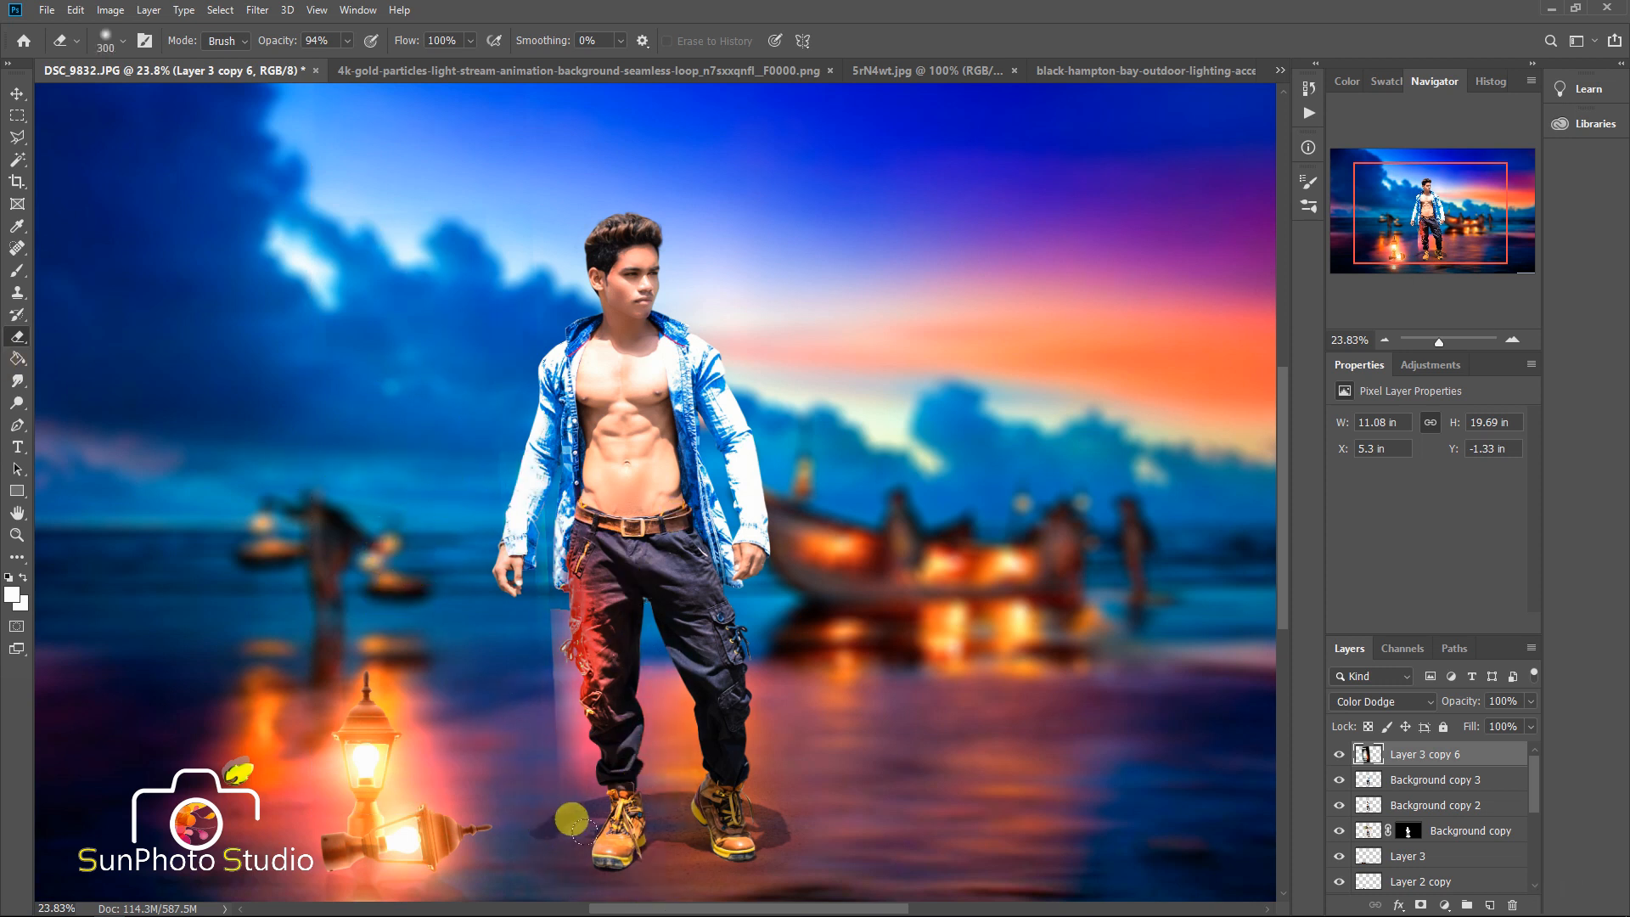
pyautogui.scroll(2, 487, 510)
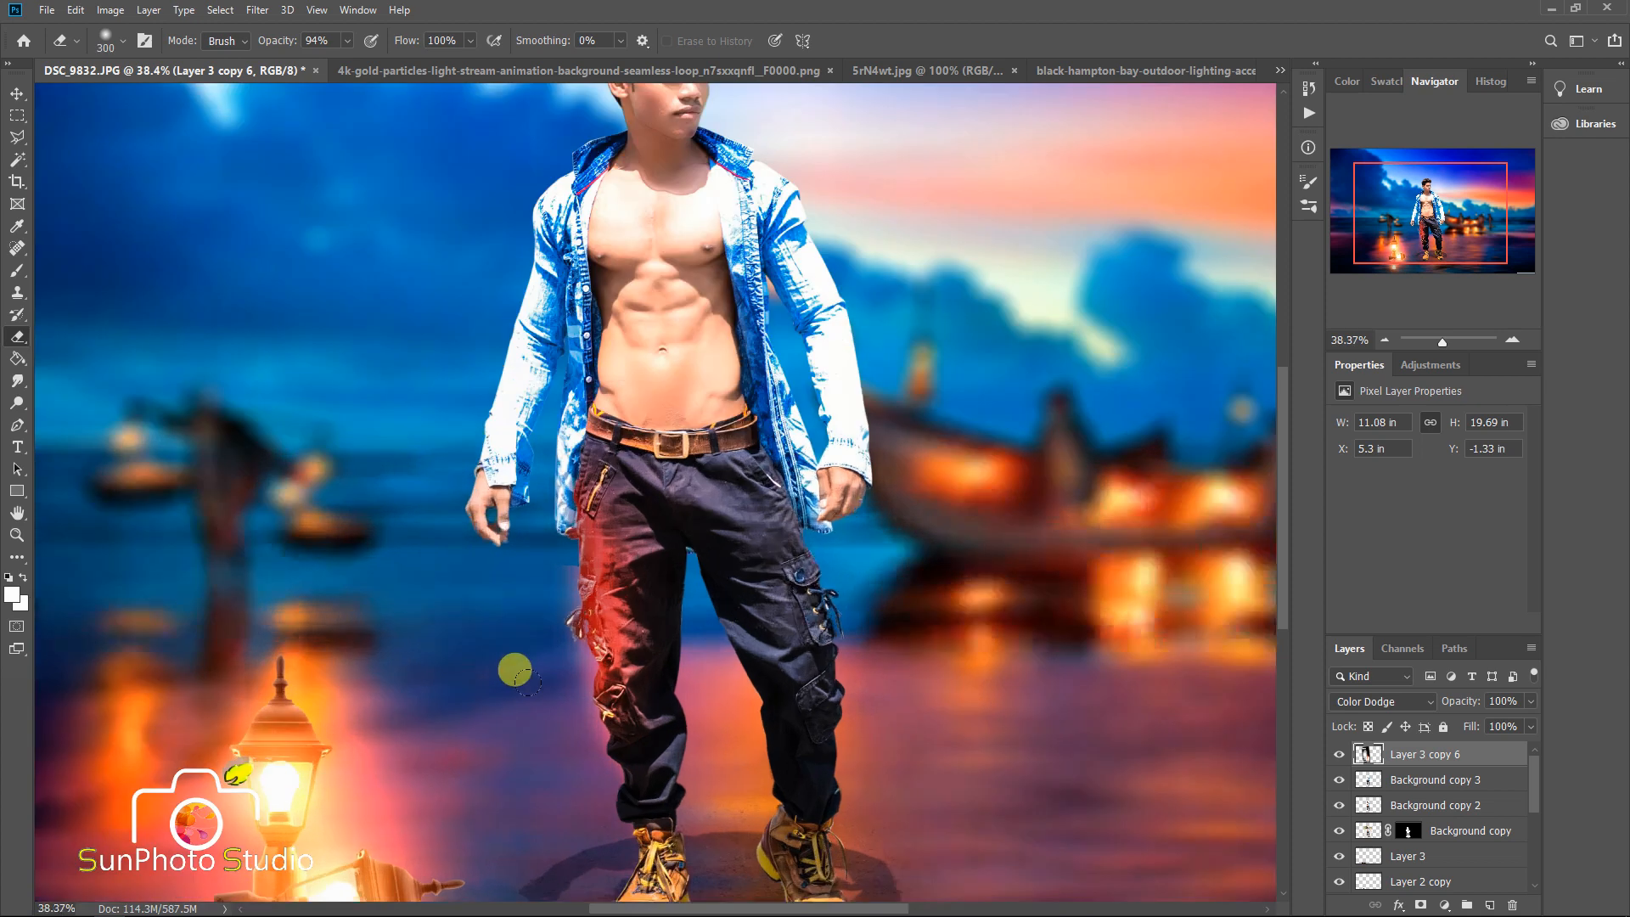
# - Reposition the merged glow on the leg and place two duplicates of it higher over the torso and head
pyautogui.press('v')
pyautogui.moveTo(641, 471); pyautogui.dragTo(662, 548)
pyautogui.scroll(-2, 659, 578)
pyautogui.keyDown('alt'); pyautogui.moveTo(659, 601); pyautogui.dragTo(651, 387); pyautogui.keyUp('alt')
pyautogui.scroll(-2, 641, 234)
pyautogui.scroll(2, 666, 360)
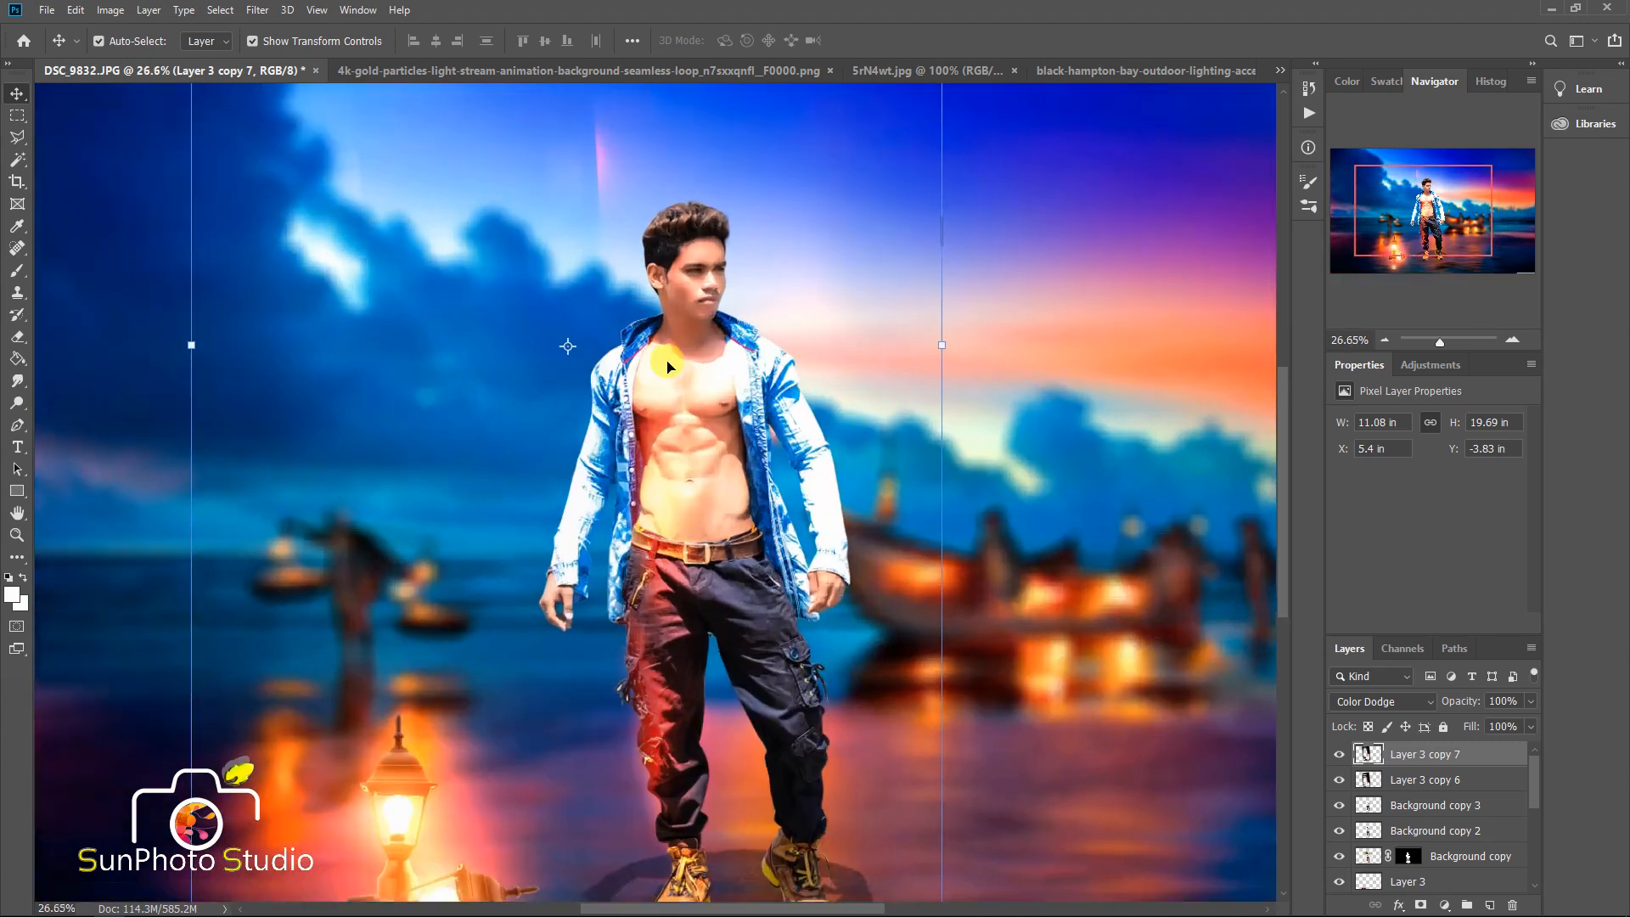
pyautogui.moveTo(667, 512)
pyautogui.keyDown('alt'); pyautogui.mouseDown()
pyautogui.moveTo(664, 340)
pyautogui.moveTo(663, 355)
pyautogui.mouseUp(); pyautogui.keyUp('alt')
pyautogui.scroll(-1, 645, 544)
# - Erase the stray glow in the sky around the man's head on Layer 3 copy 8 and Layer 3 copy 7
pyautogui.click(24, 339)
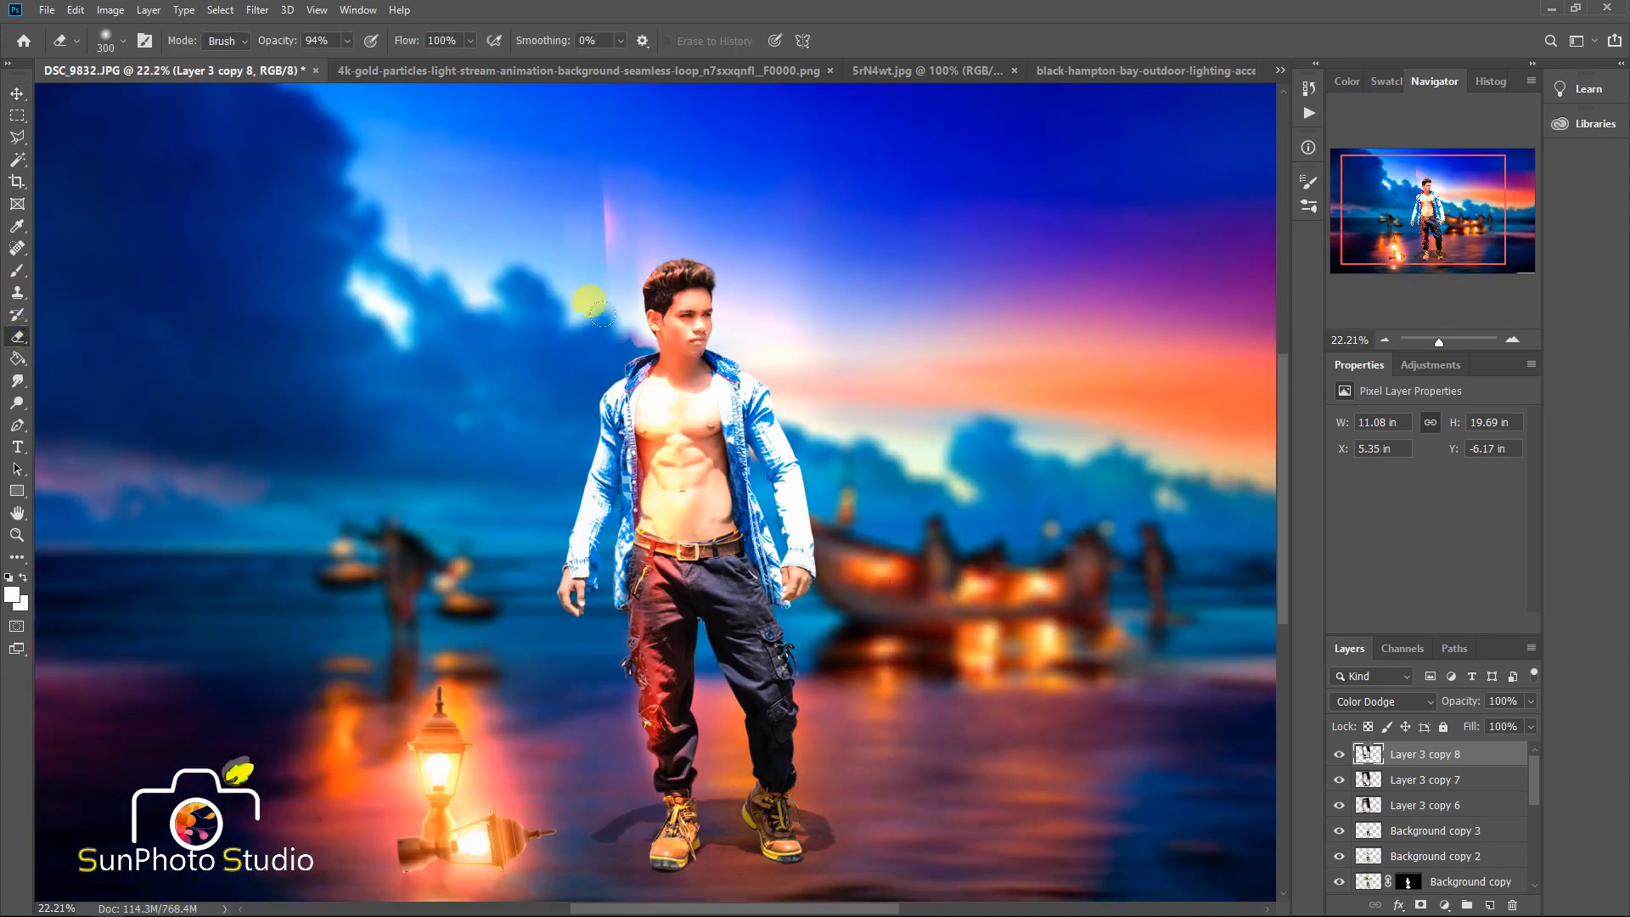
pyautogui.click(1401, 780)
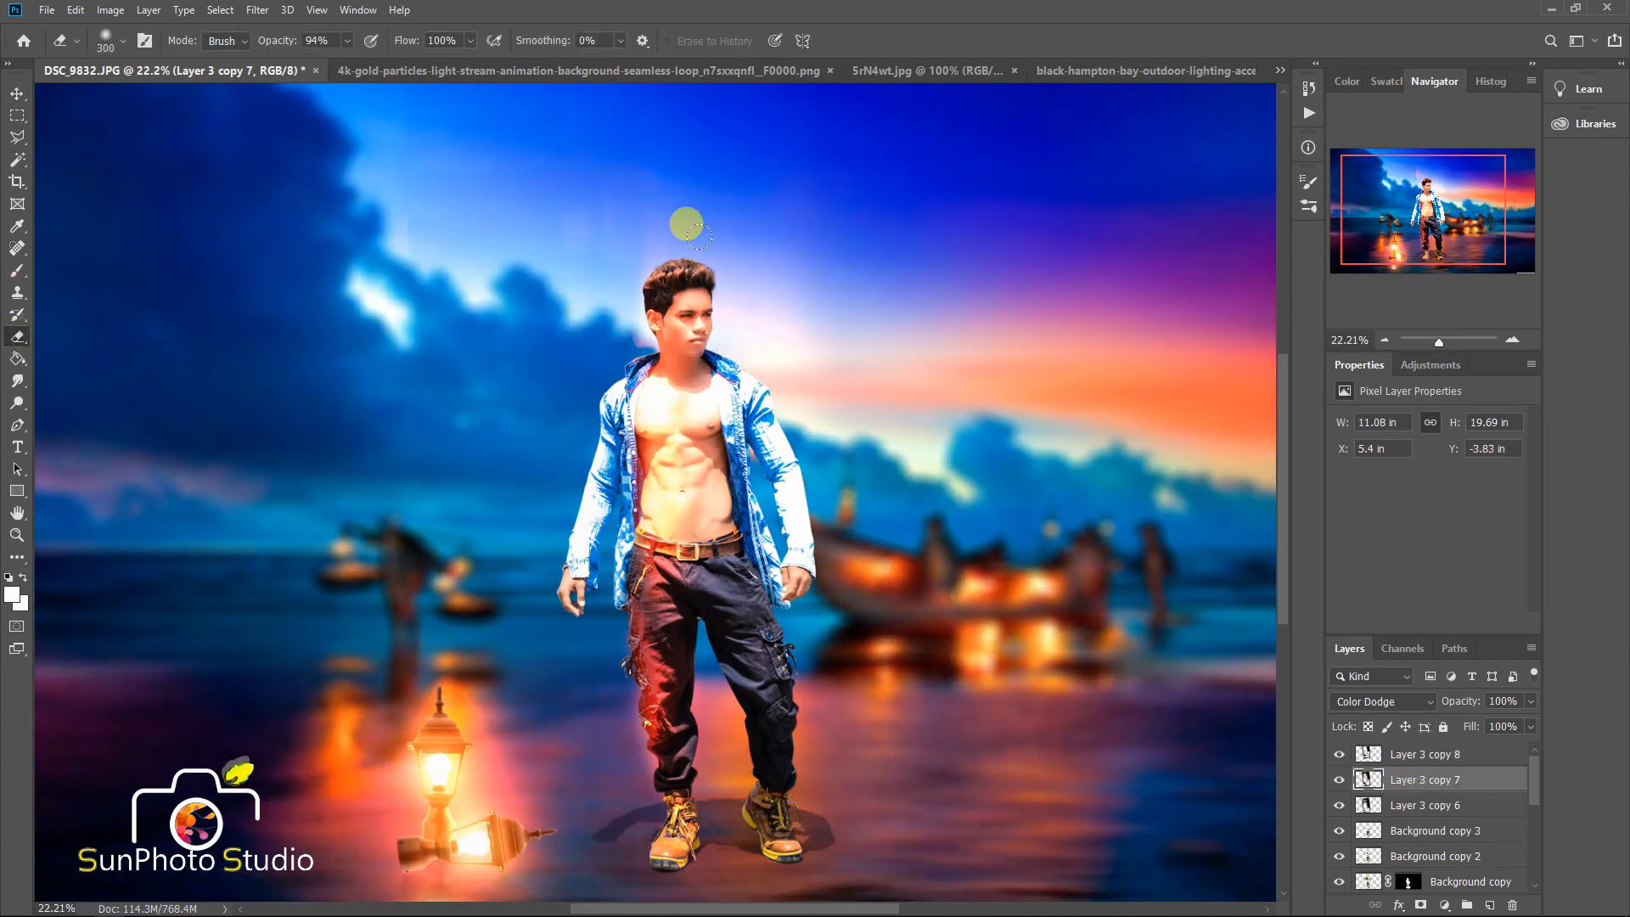
pyautogui.click(1414, 756)
pyautogui.scroll(-3, 648, 204)
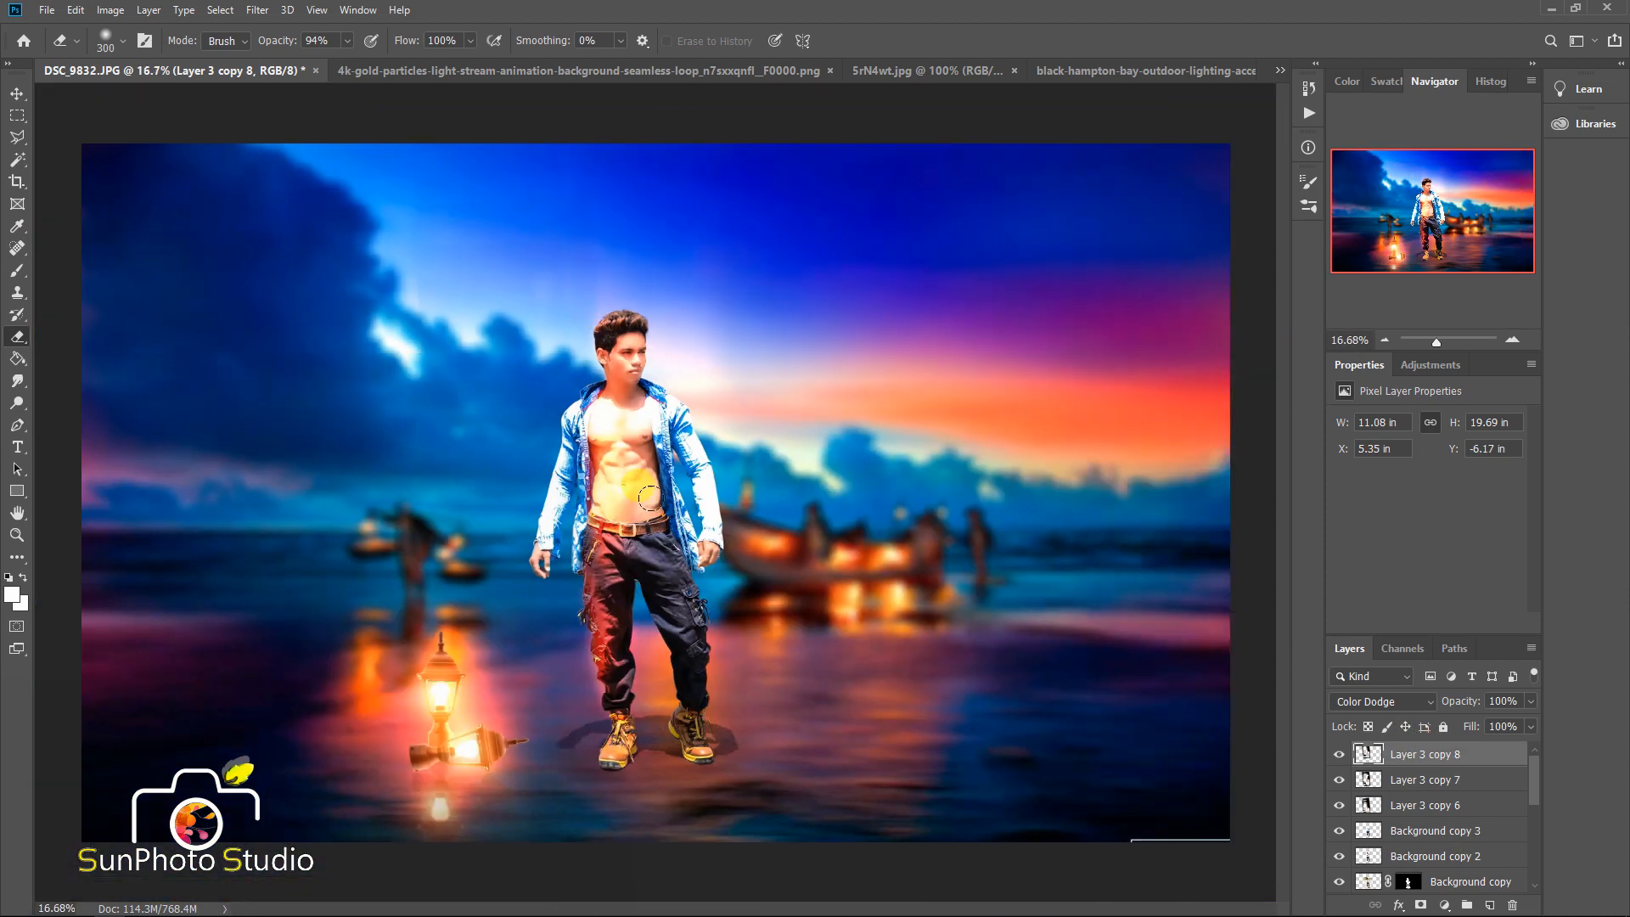
# - Transform Layer 3 copy 6, 7 and 8 together, rotating them about -0.2° and shifting them slightly toward the lanterns
pyautogui.keyDown('shift'); pyautogui.click(1410, 805); pyautogui.keyUp('shift')
pyautogui.hotkey('ctrl', 't')
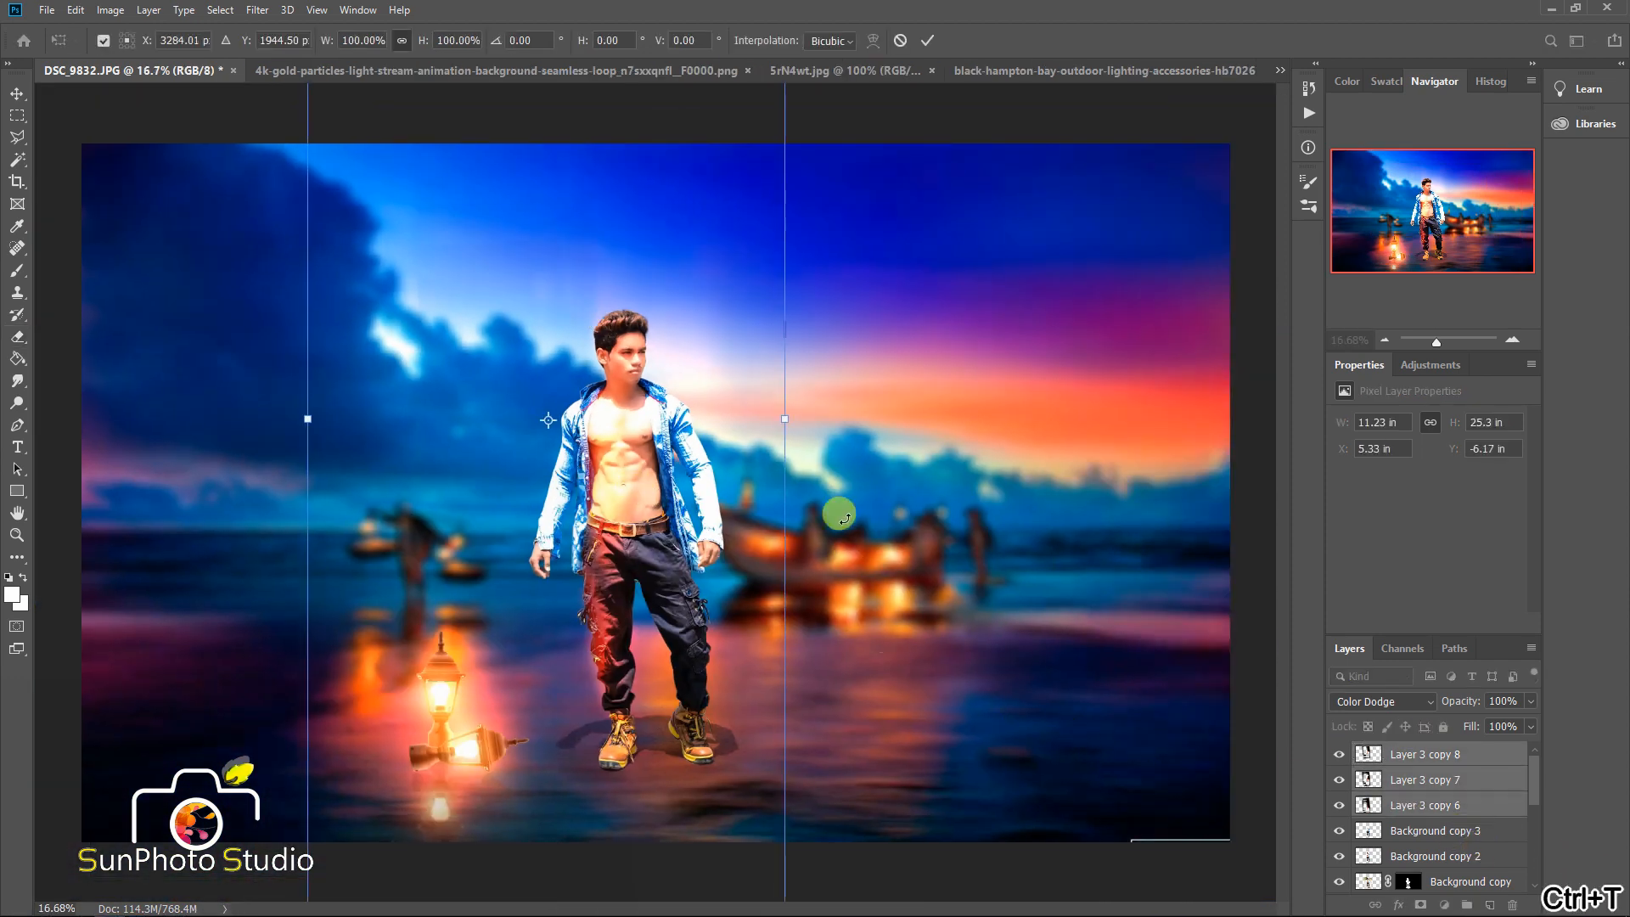
pyautogui.moveTo(823, 416); pyautogui.dragTo(824, 427)
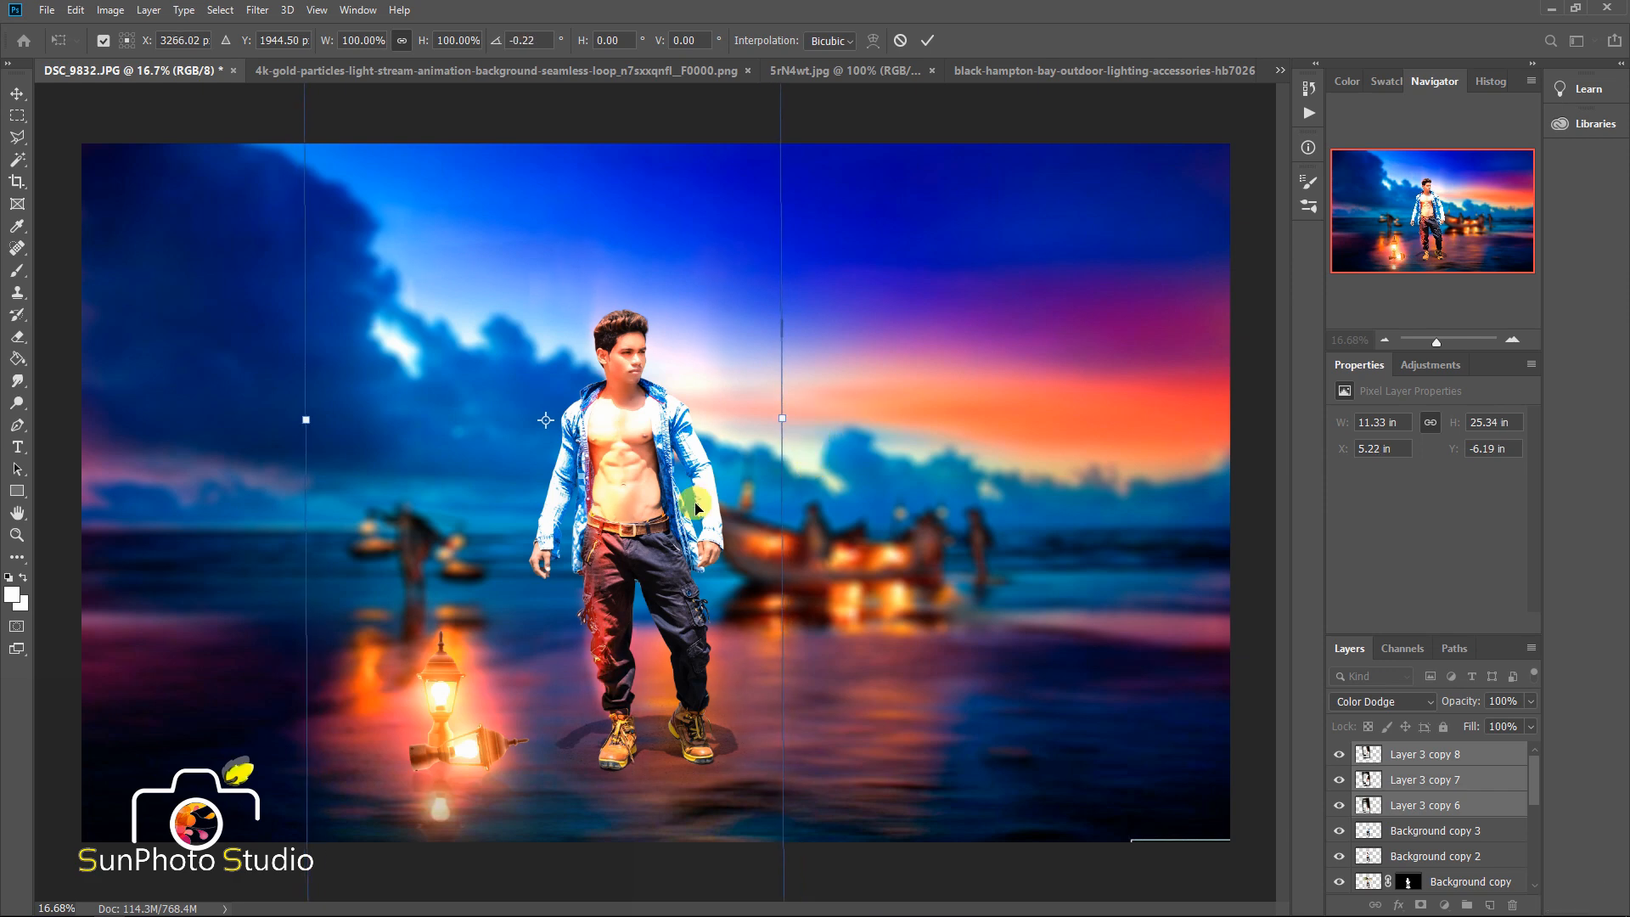
pyautogui.press('Return')
# - Delete the three selected glow layers, Layer 3 copy 6, 7 and 8
pyautogui.scroll(4, 546, 572)
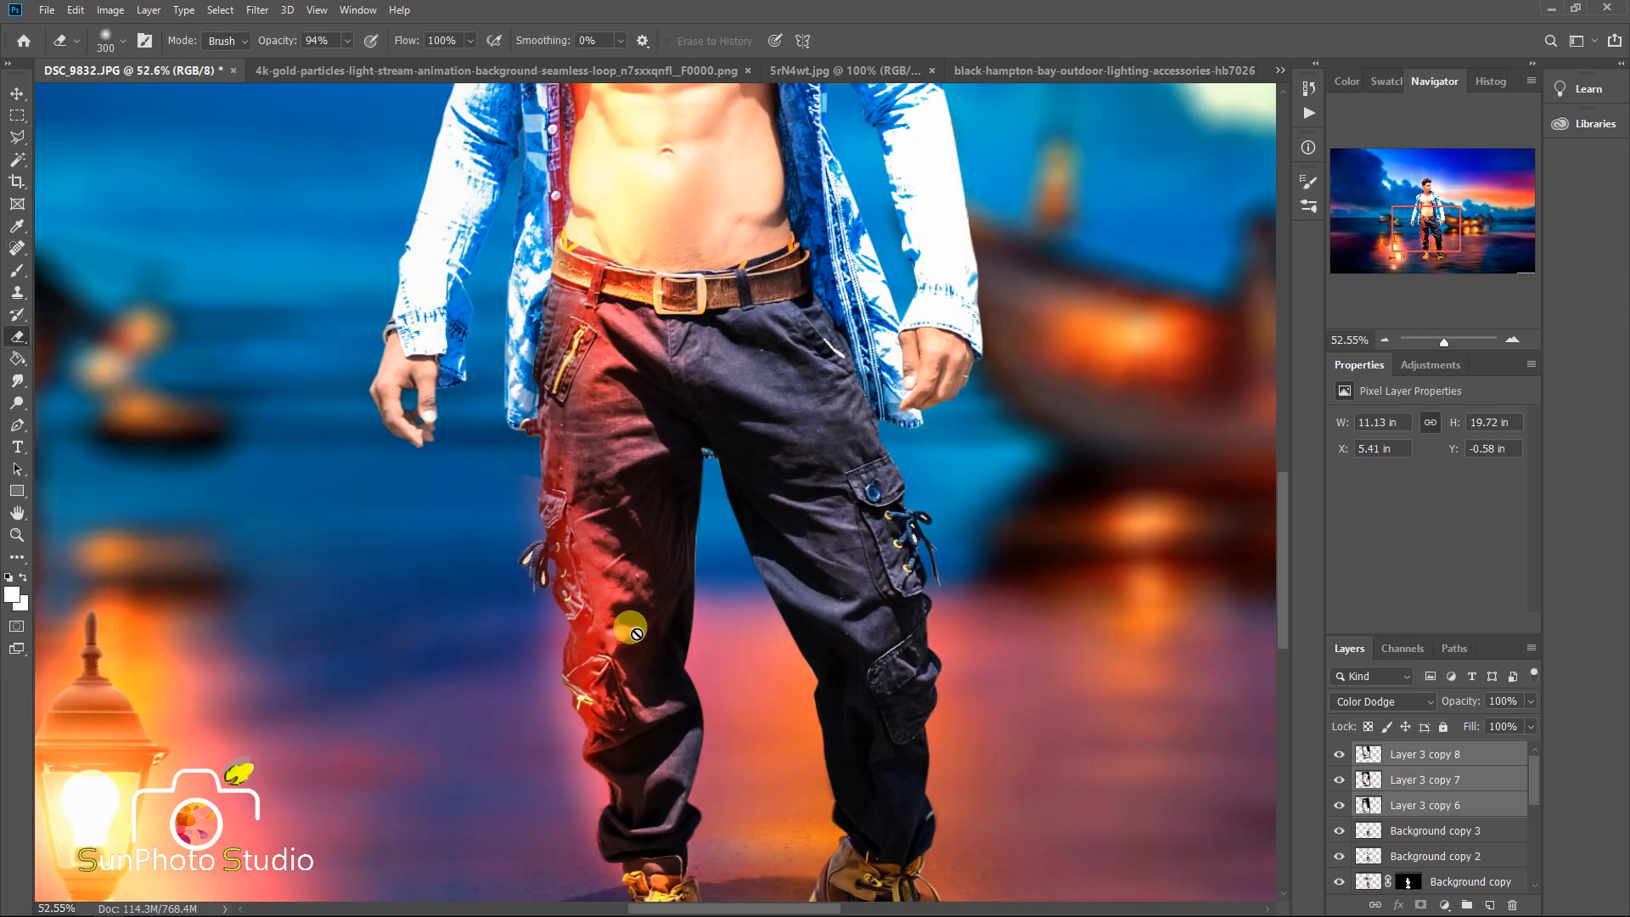
pyautogui.scroll(-3, 636, 626)
pyautogui.press('Delete')
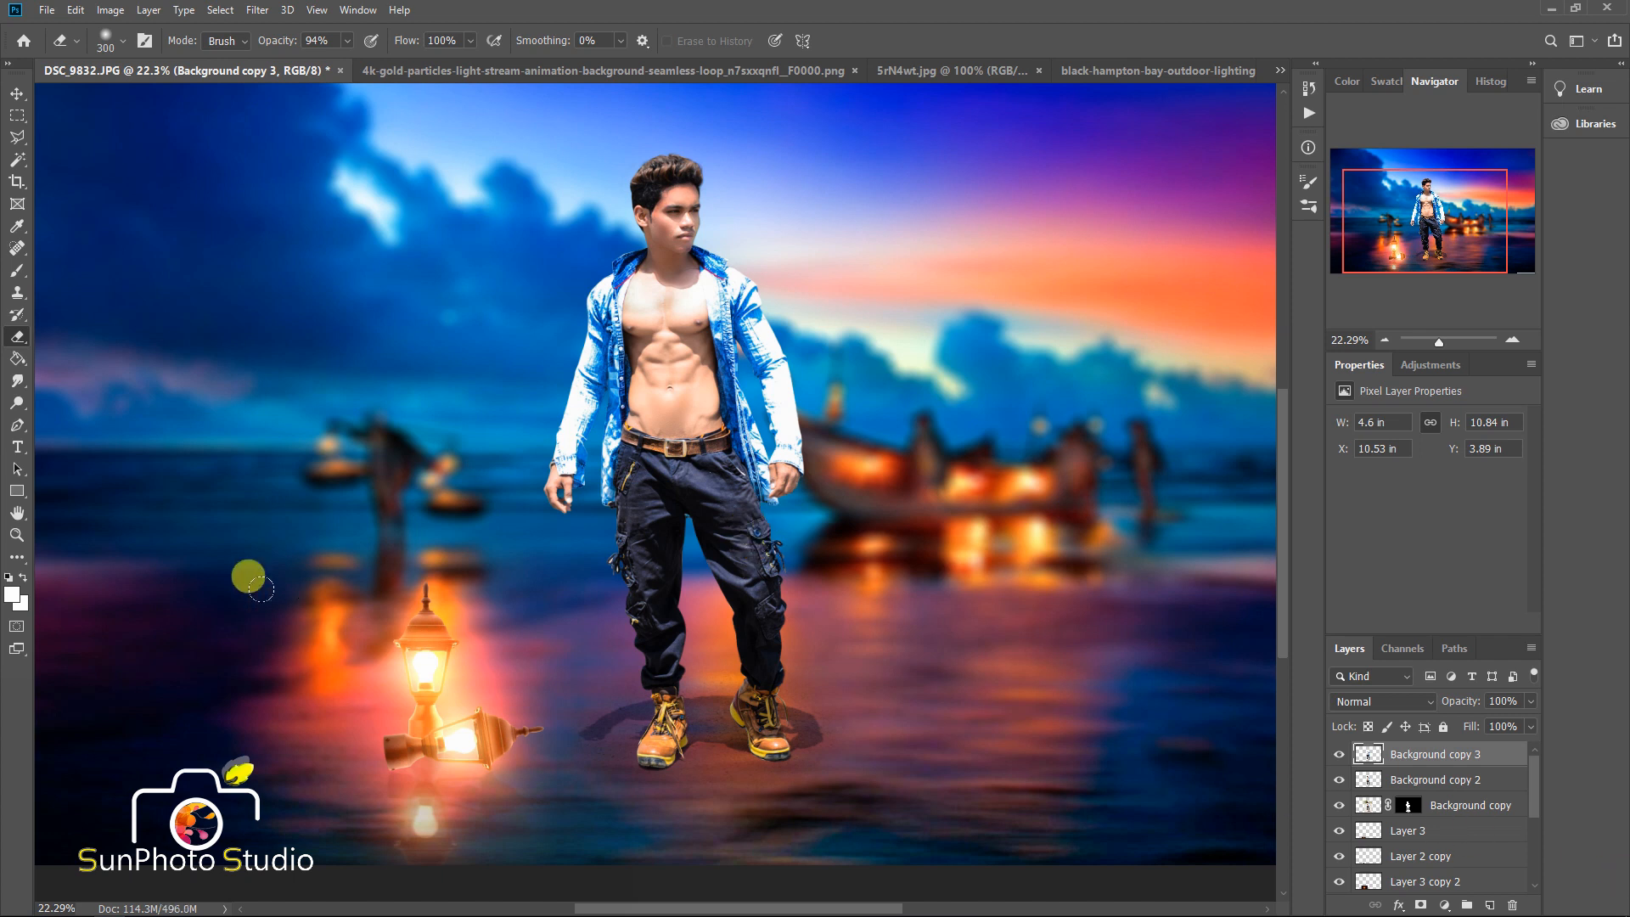
# - Duplicate the lantern glow layer and place the copy beside the man's leg, above all other layers
pyautogui.click(17, 93)
pyautogui.click(418, 672)
pyautogui.moveTo(1441, 877); pyautogui.dragTo(1490, 905)
pyautogui.moveTo(502, 729); pyautogui.dragTo(628, 527)
pyautogui.moveTo(1443, 881); pyautogui.dragTo(1458, 746)
# - Try enlarging the glow copy to about 337% by 387% and positioning it over the lanterns
pyautogui.moveTo(821, 378); pyautogui.dragTo(1268, 71)
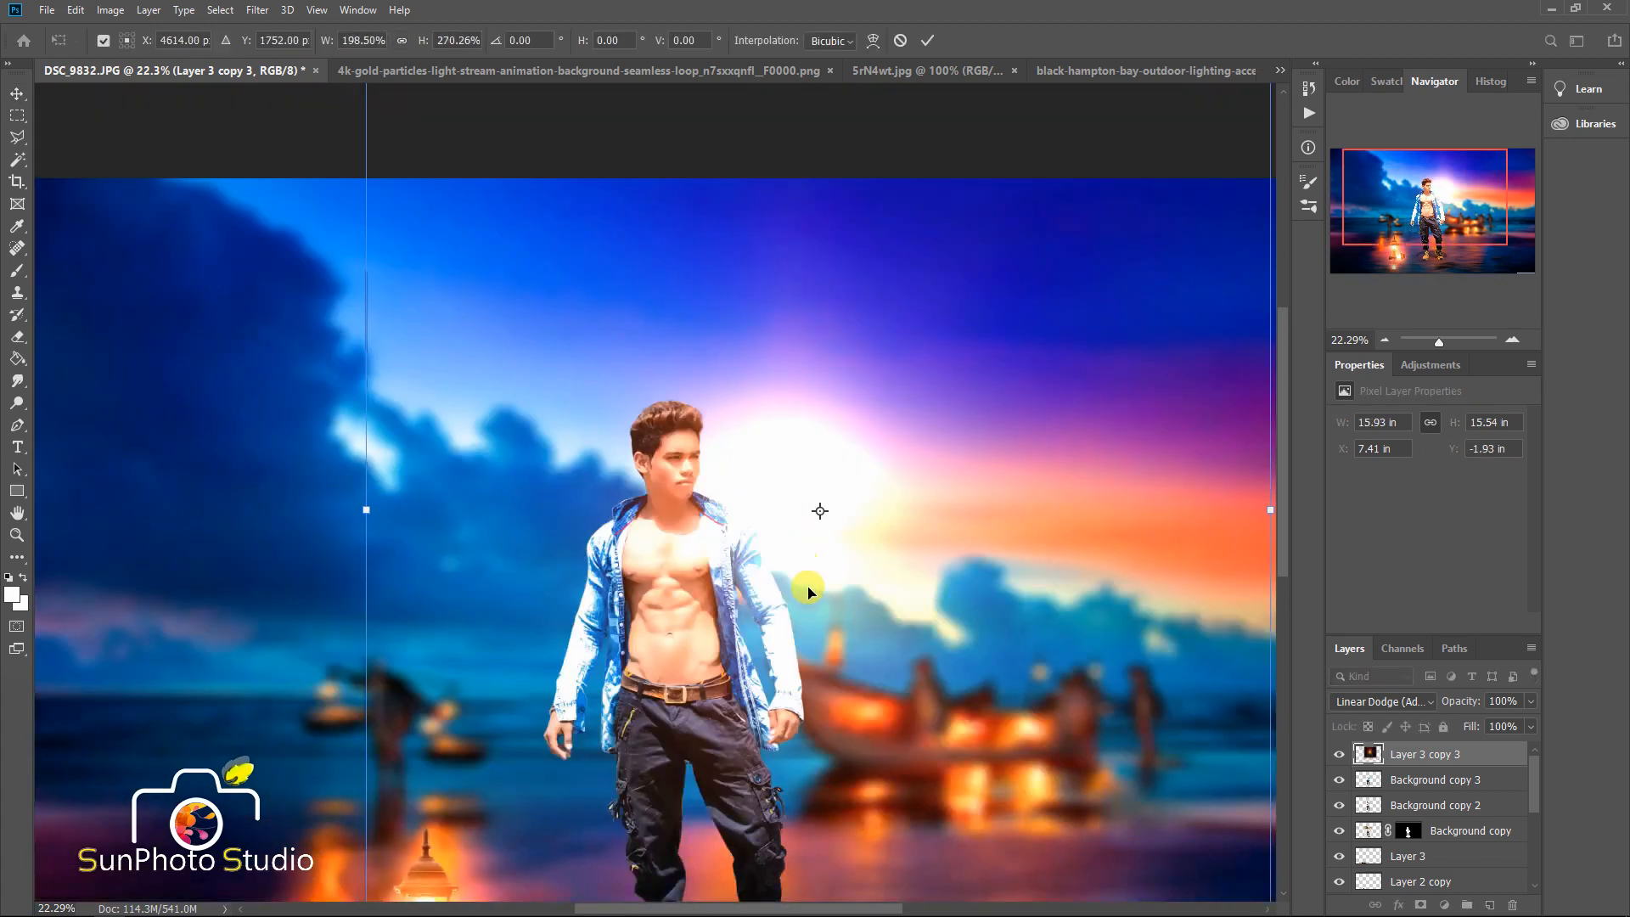
pyautogui.scroll(-5, 807, 586)
pyautogui.moveTo(750, 496); pyautogui.dragTo(654, 582)
pyautogui.scroll(3, 671, 586)
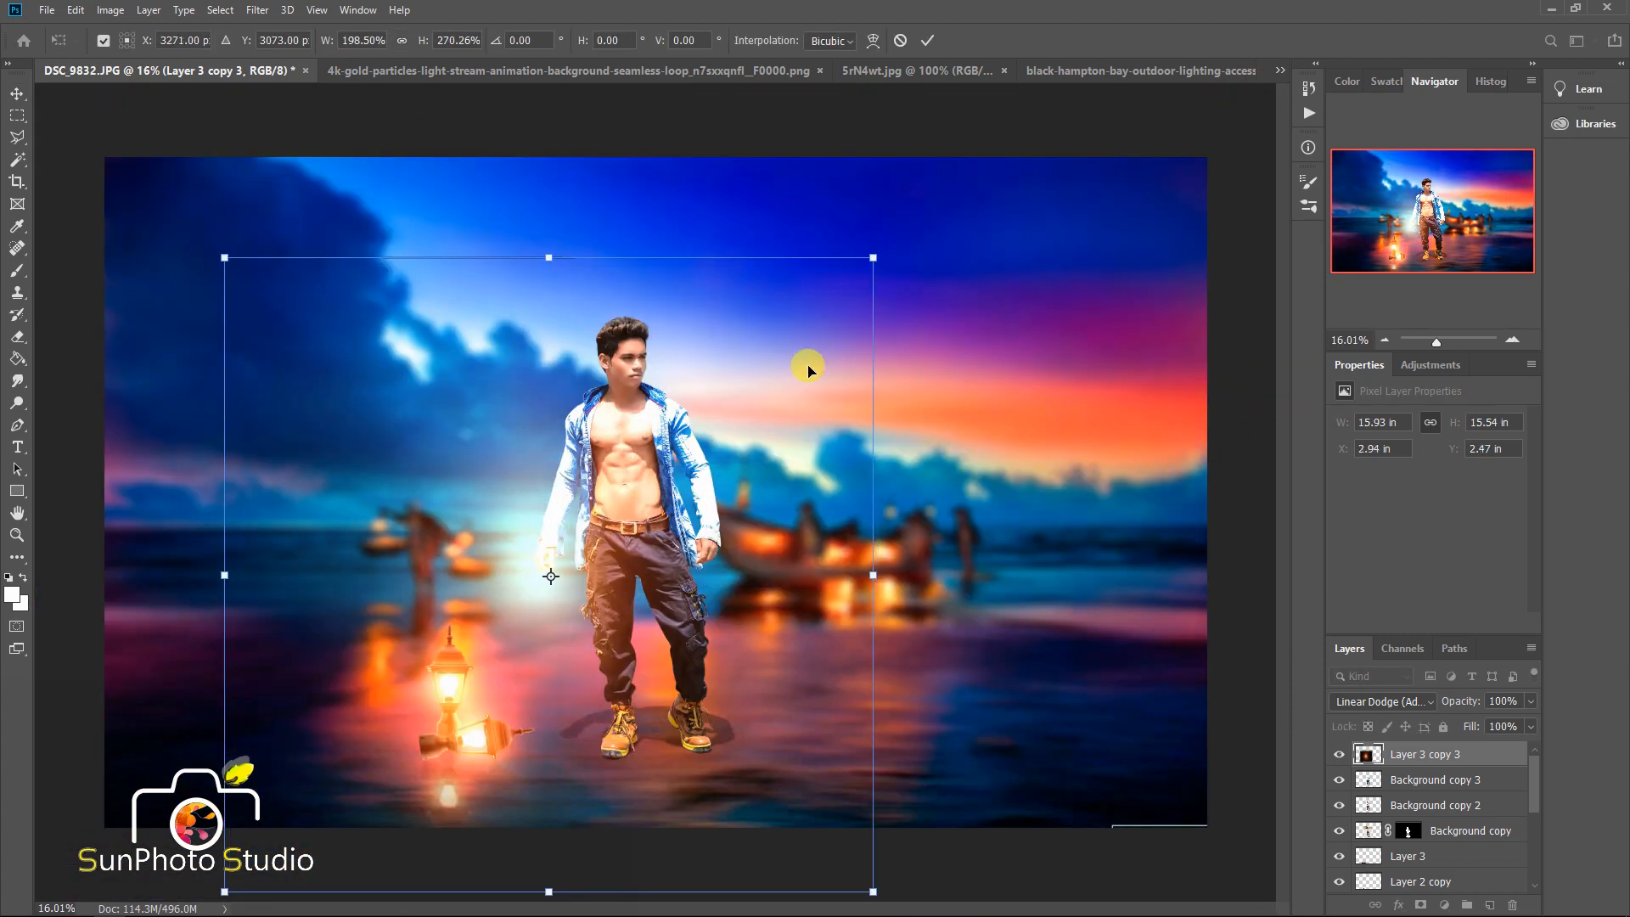
pyautogui.moveTo(875, 251); pyautogui.dragTo(1089, 137)
pyautogui.moveTo(967, 297); pyautogui.dragTo(793, 462)
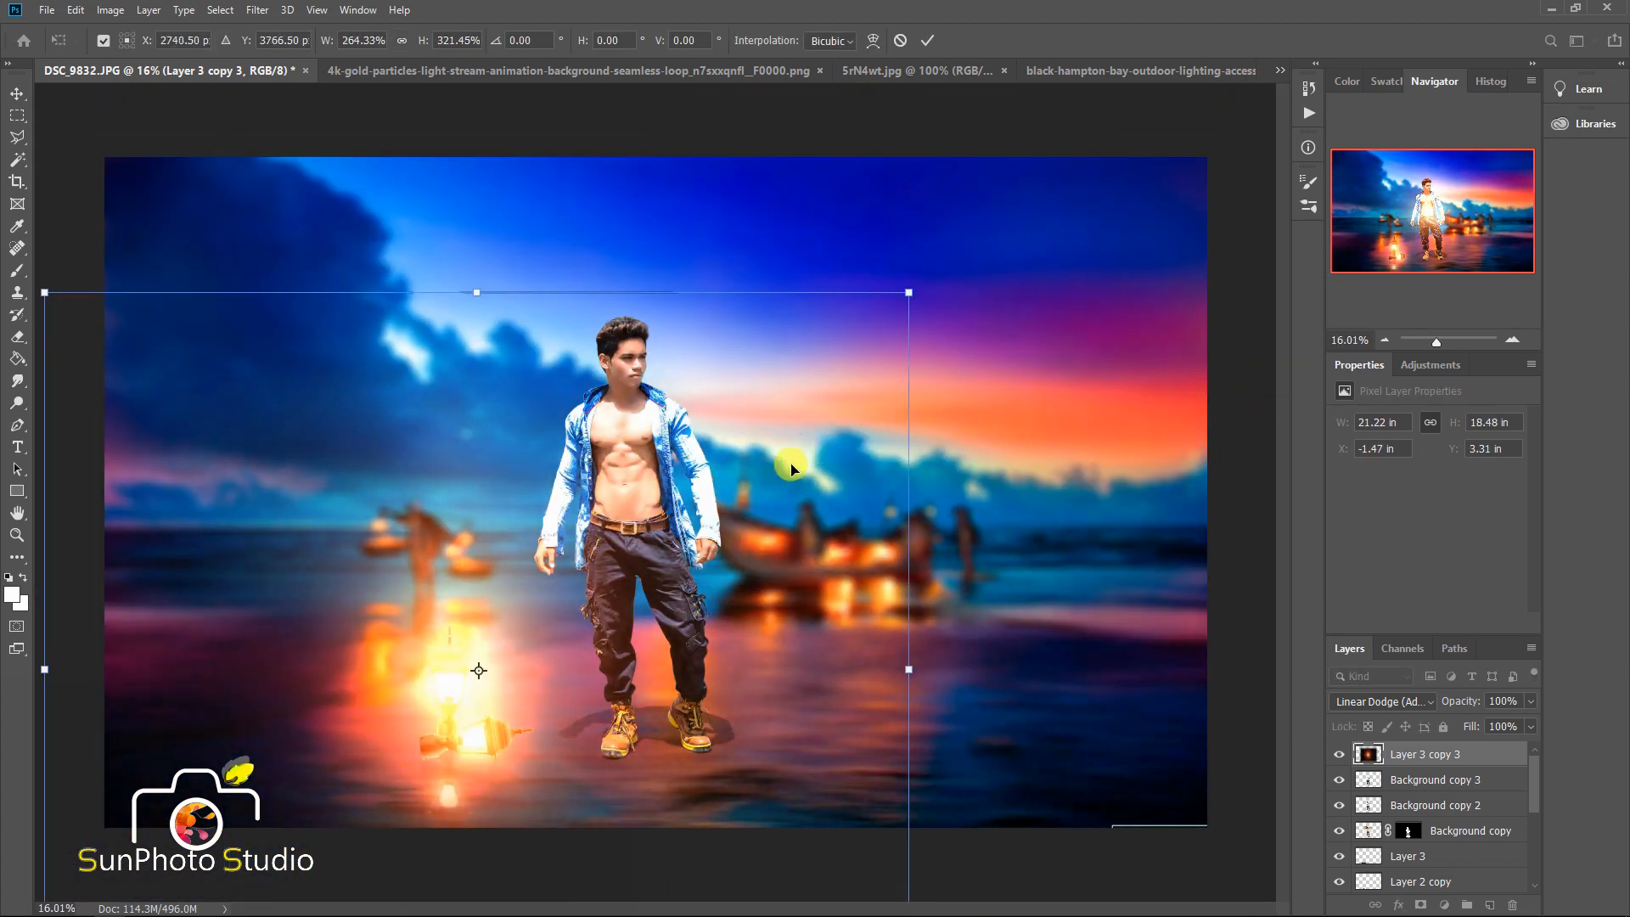
pyautogui.moveTo(929, 270); pyautogui.dragTo(1146, 138)
pyautogui.moveTo(917, 534); pyautogui.dragTo(829, 563)
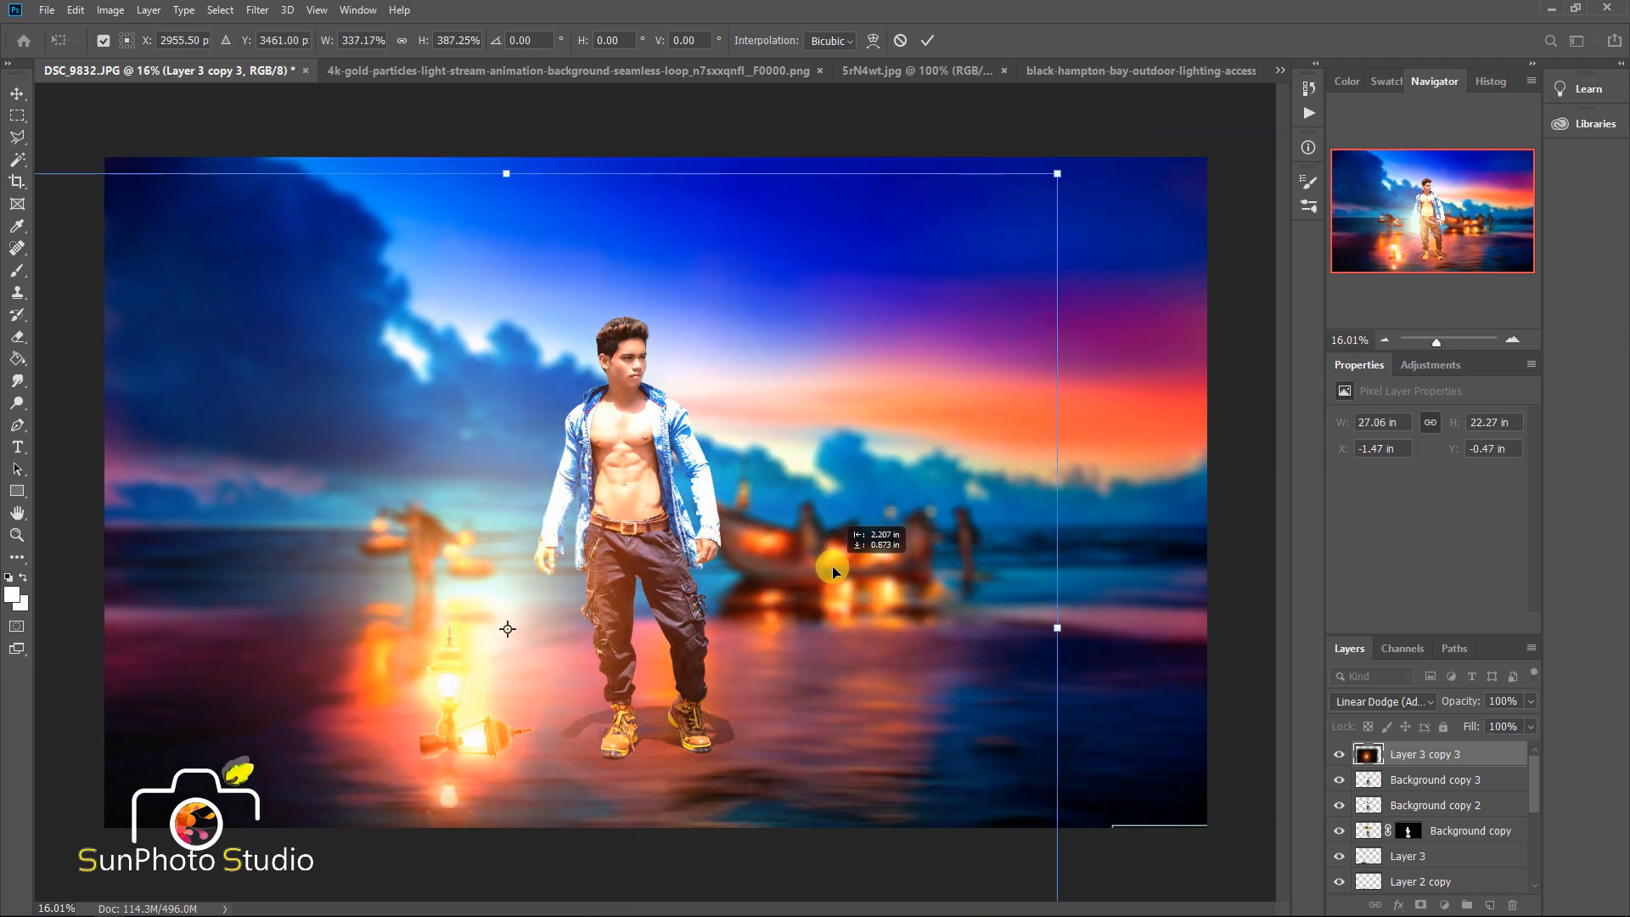
pyautogui.hotkey('ctrl', 'z')
pyautogui.hotkey('ctrl', 'z')
pyautogui.hotkey('ctrl', 'z')
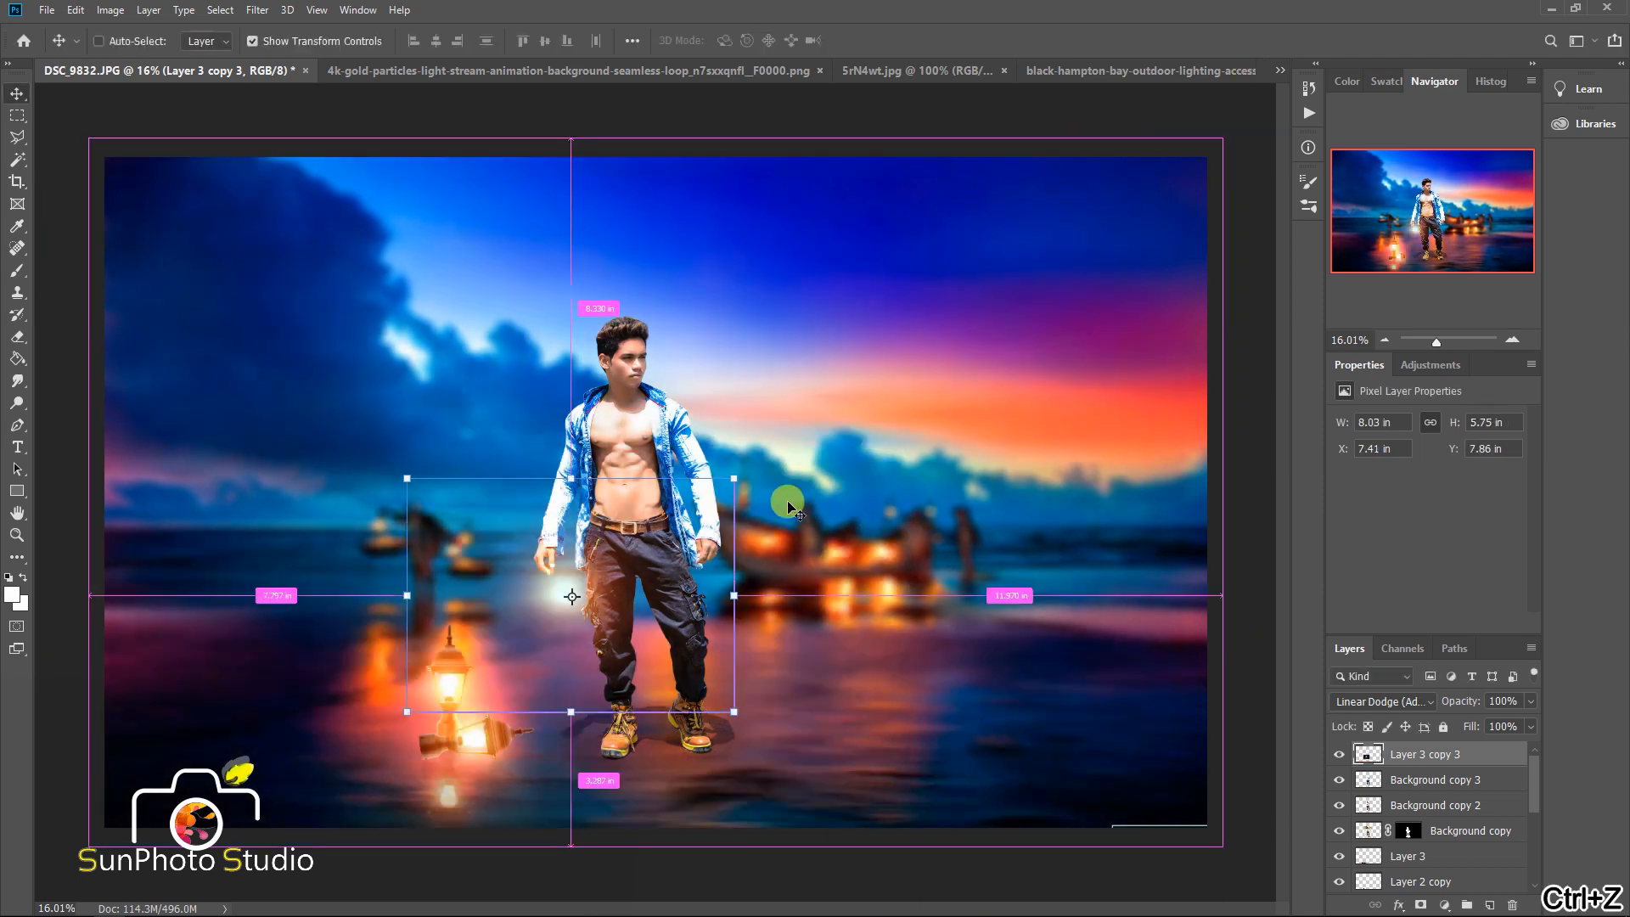
# - Scale the glow copy to about 607% wide and 713% high and position it over the lanterns and the man
pyautogui.scroll(-2, 701, 481)
pyautogui.moveTo(701, 480); pyautogui.dragTo(1274, 119)
pyautogui.scroll(-3, 935, 568)
pyautogui.moveTo(935, 568); pyautogui.dragTo(1157, 819)
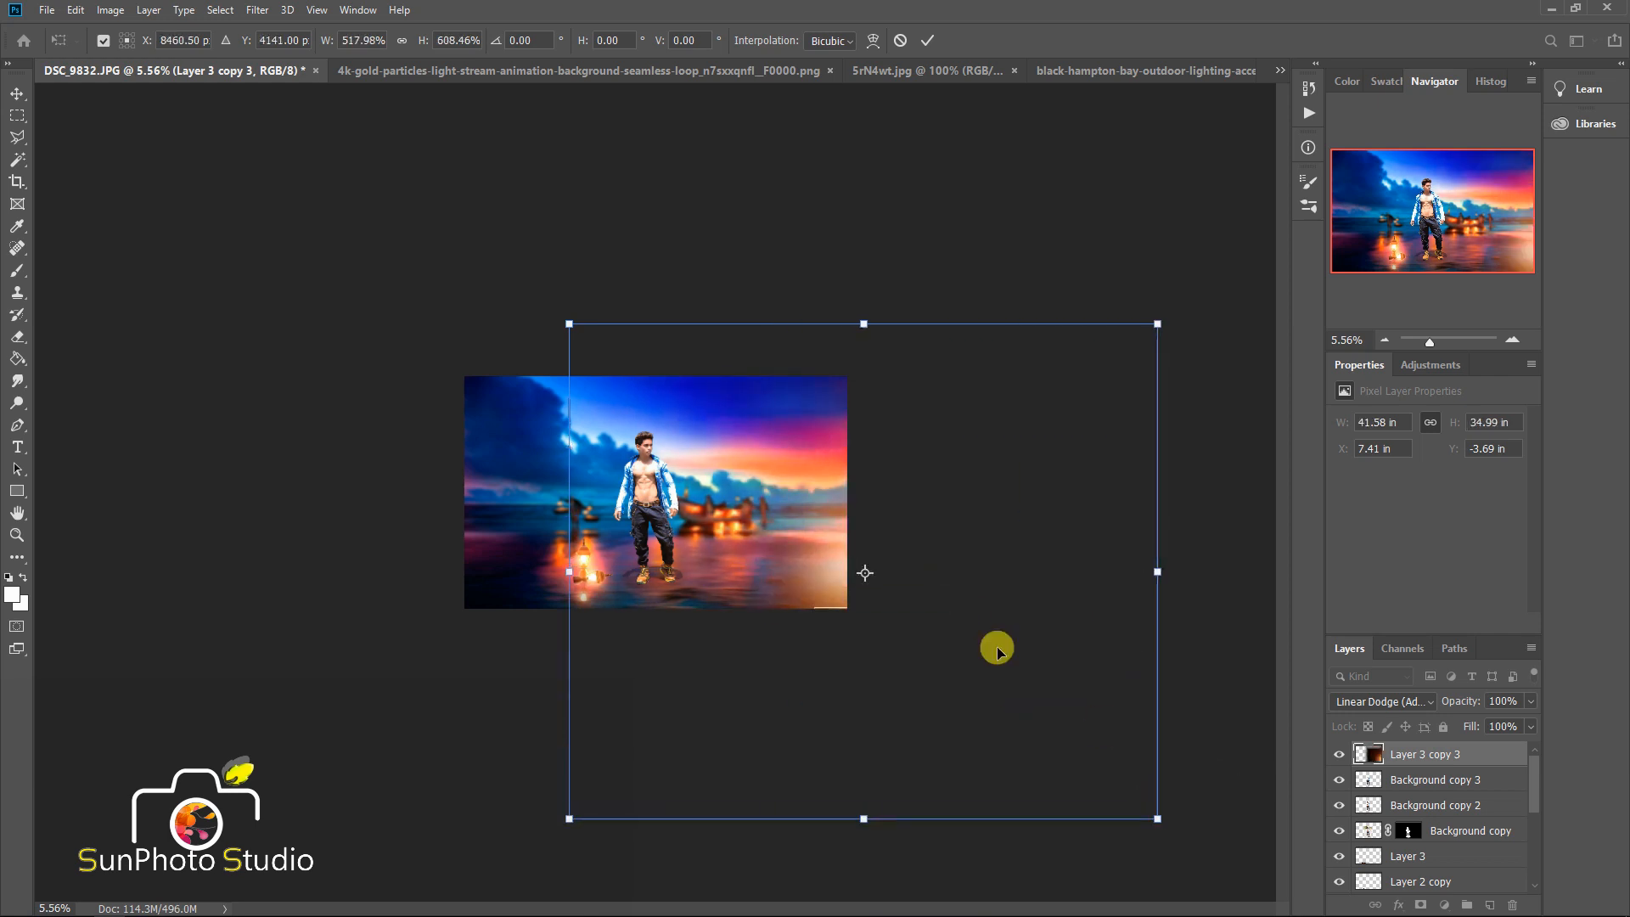
pyautogui.moveTo(993, 648); pyautogui.dragTo(743, 604)
pyautogui.scroll(5, 743, 605)
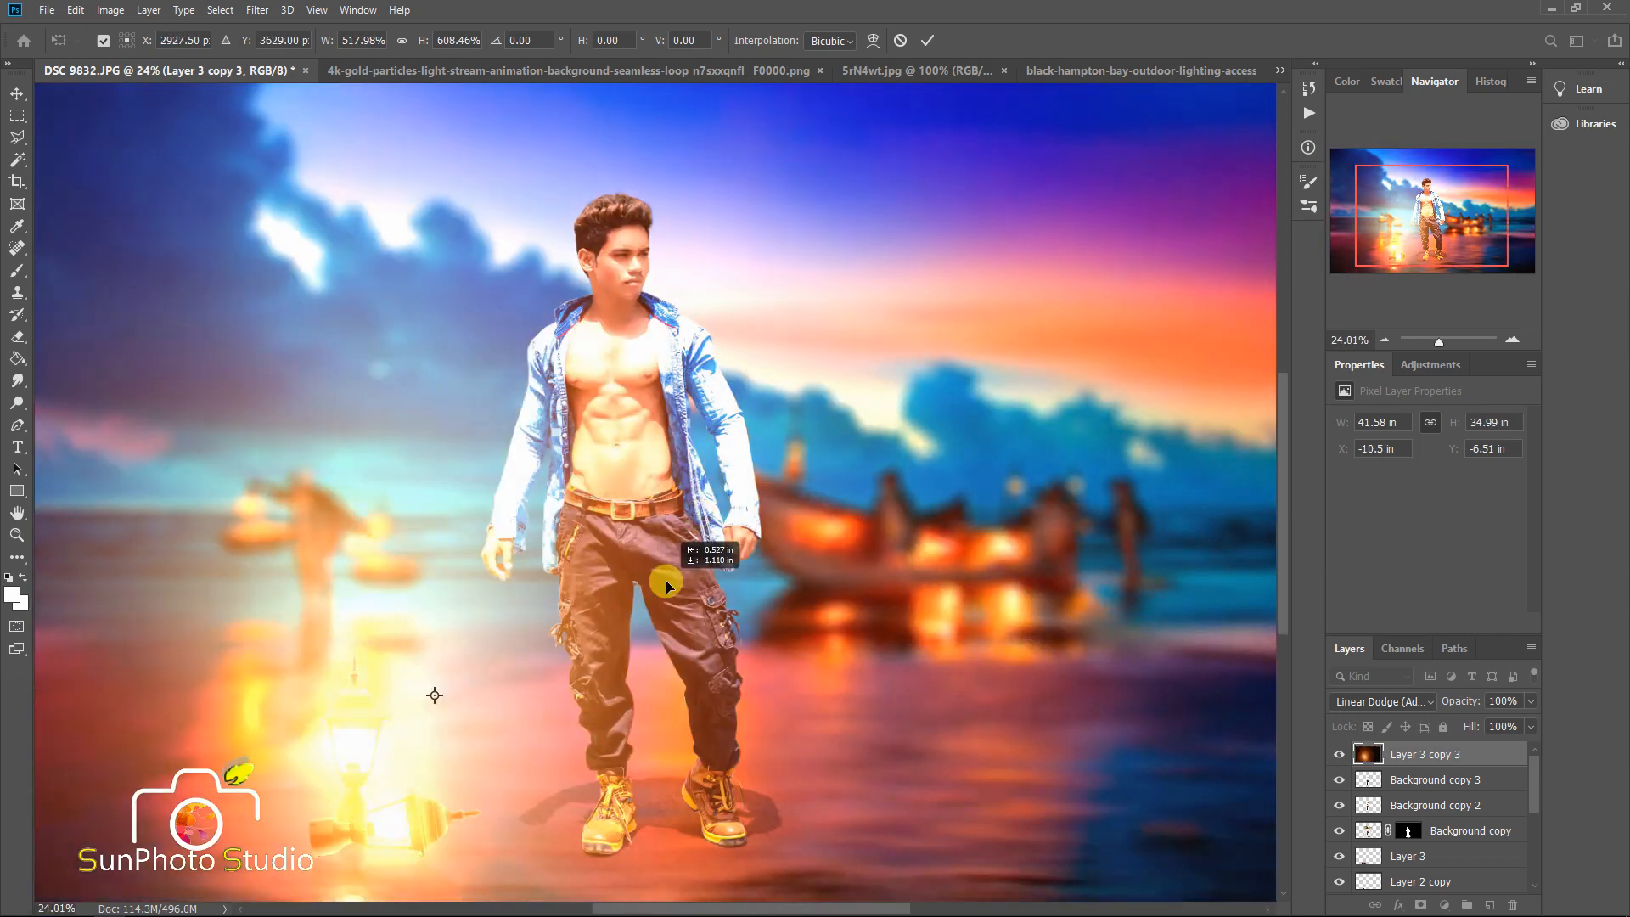
pyautogui.scroll(-2, 673, 511)
pyautogui.moveTo(586, 675); pyautogui.dragTo(567, 690)
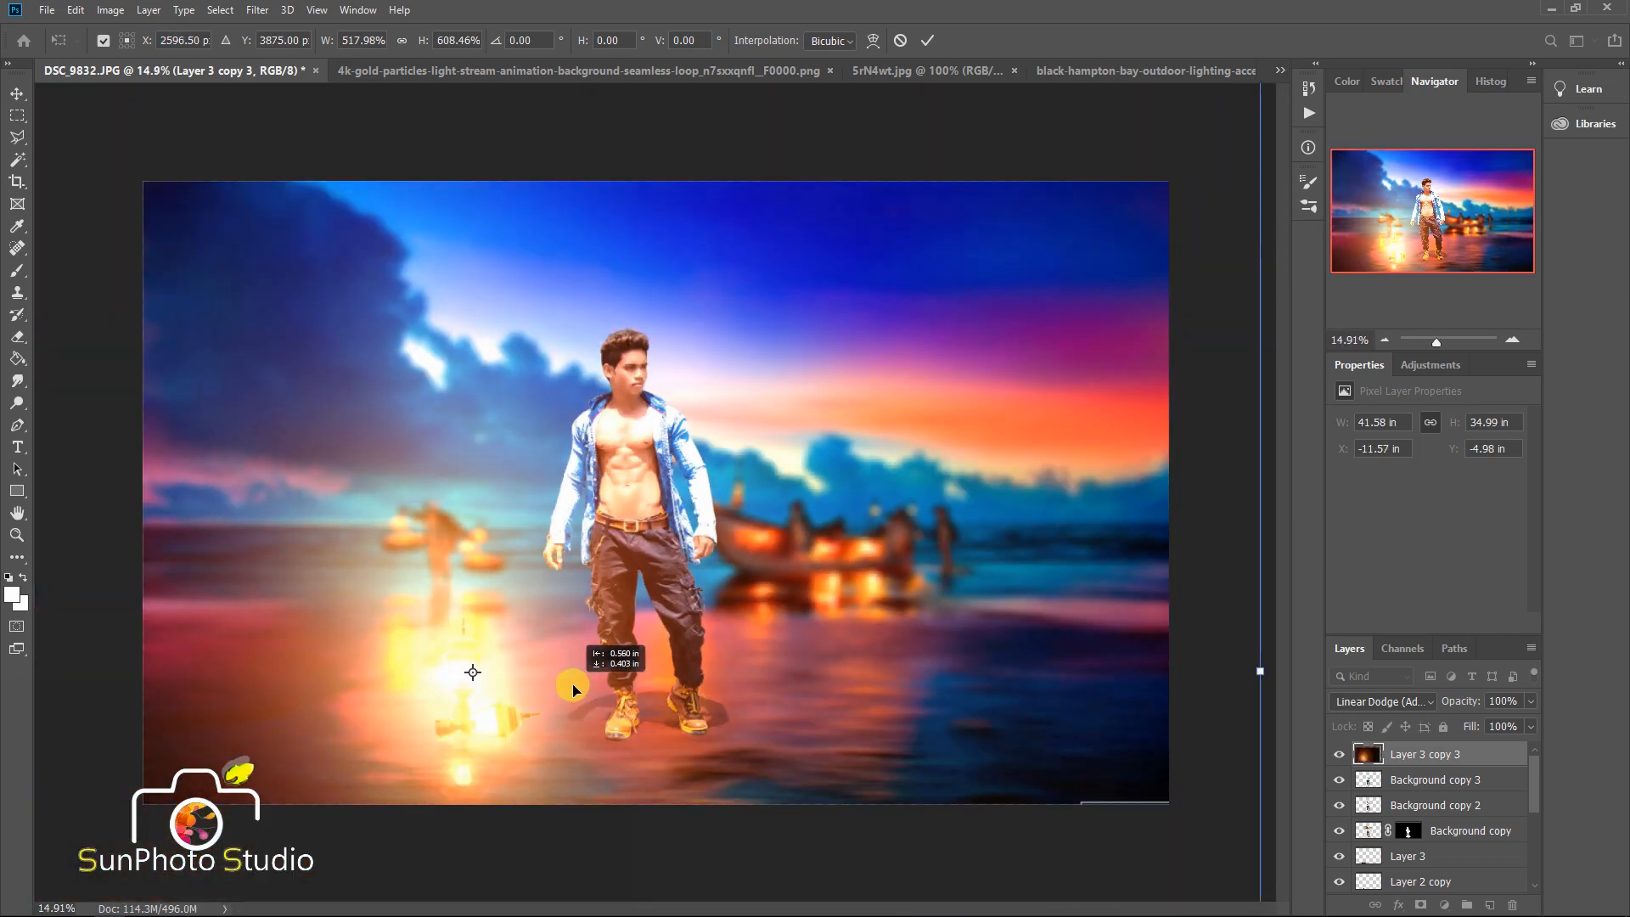
pyautogui.scroll(-3, 542, 688)
pyautogui.moveTo(997, 219); pyautogui.dragTo(1081, 140)
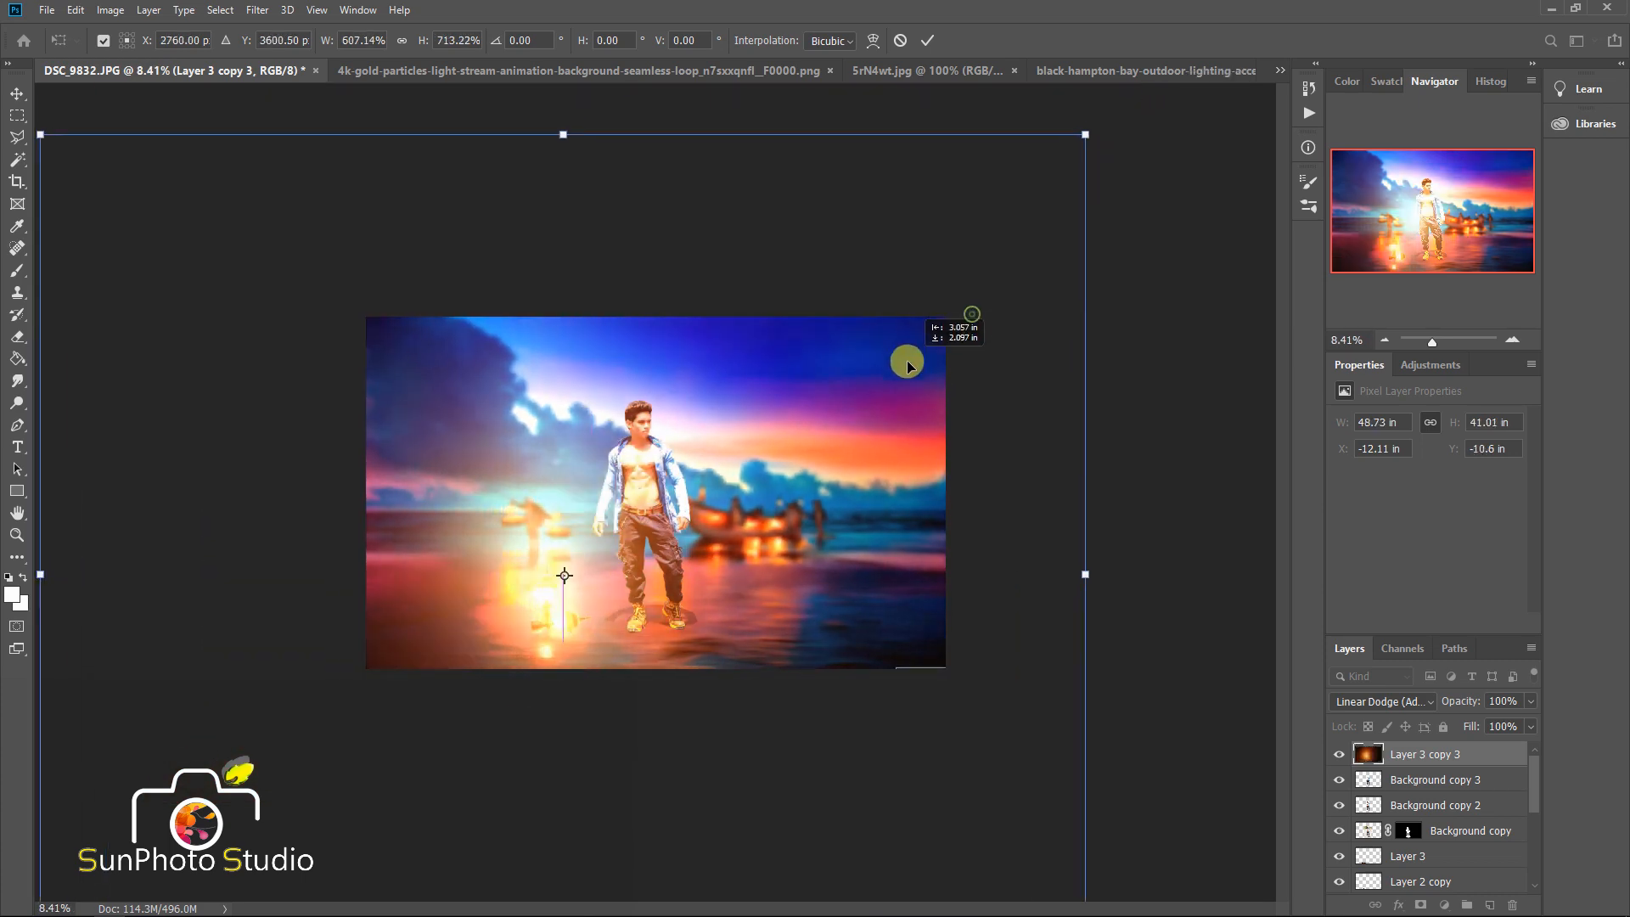
pyautogui.doubleClick(900, 367)
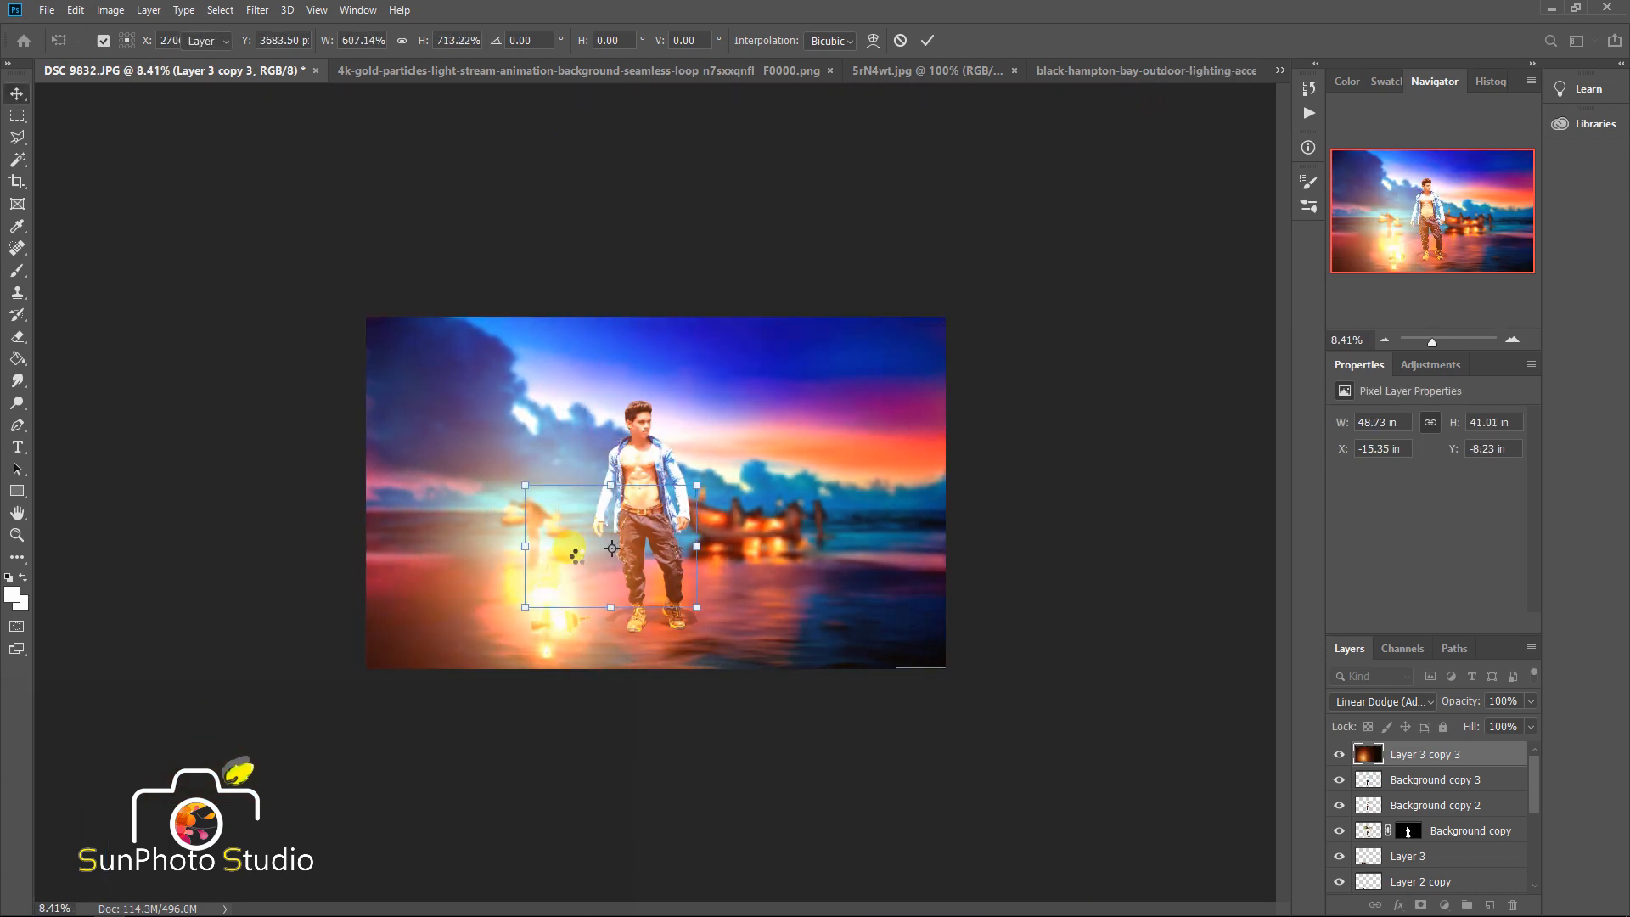
# - Erase the enlarged glow on Layer 3 copy 3 over the lanterns, surrounding water and parts of the sky
pyautogui.scroll(3, 666, 488)
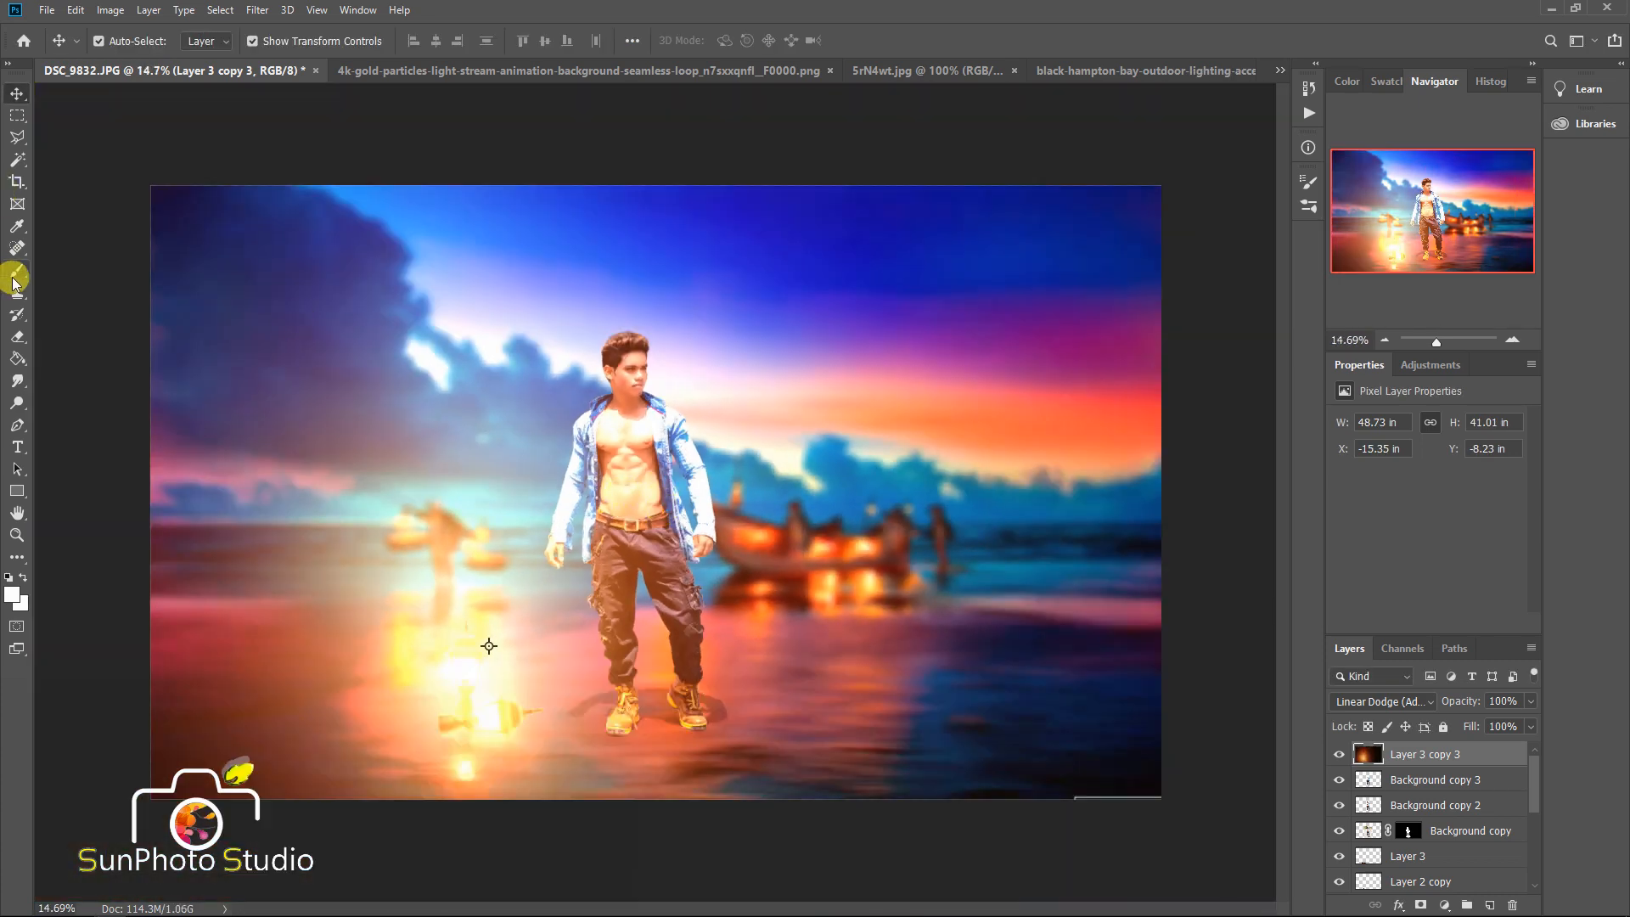
pyautogui.click(17, 336)
pyautogui.hotkey('ctrl', '-')
pyautogui.moveTo(370, 582)
pyautogui.mouseDown()
pyautogui.moveTo(240, 520)
pyautogui.moveTo(207, 368)
pyautogui.moveTo(166, 306)
pyautogui.moveTo(75, 425)
pyautogui.mouseUp()
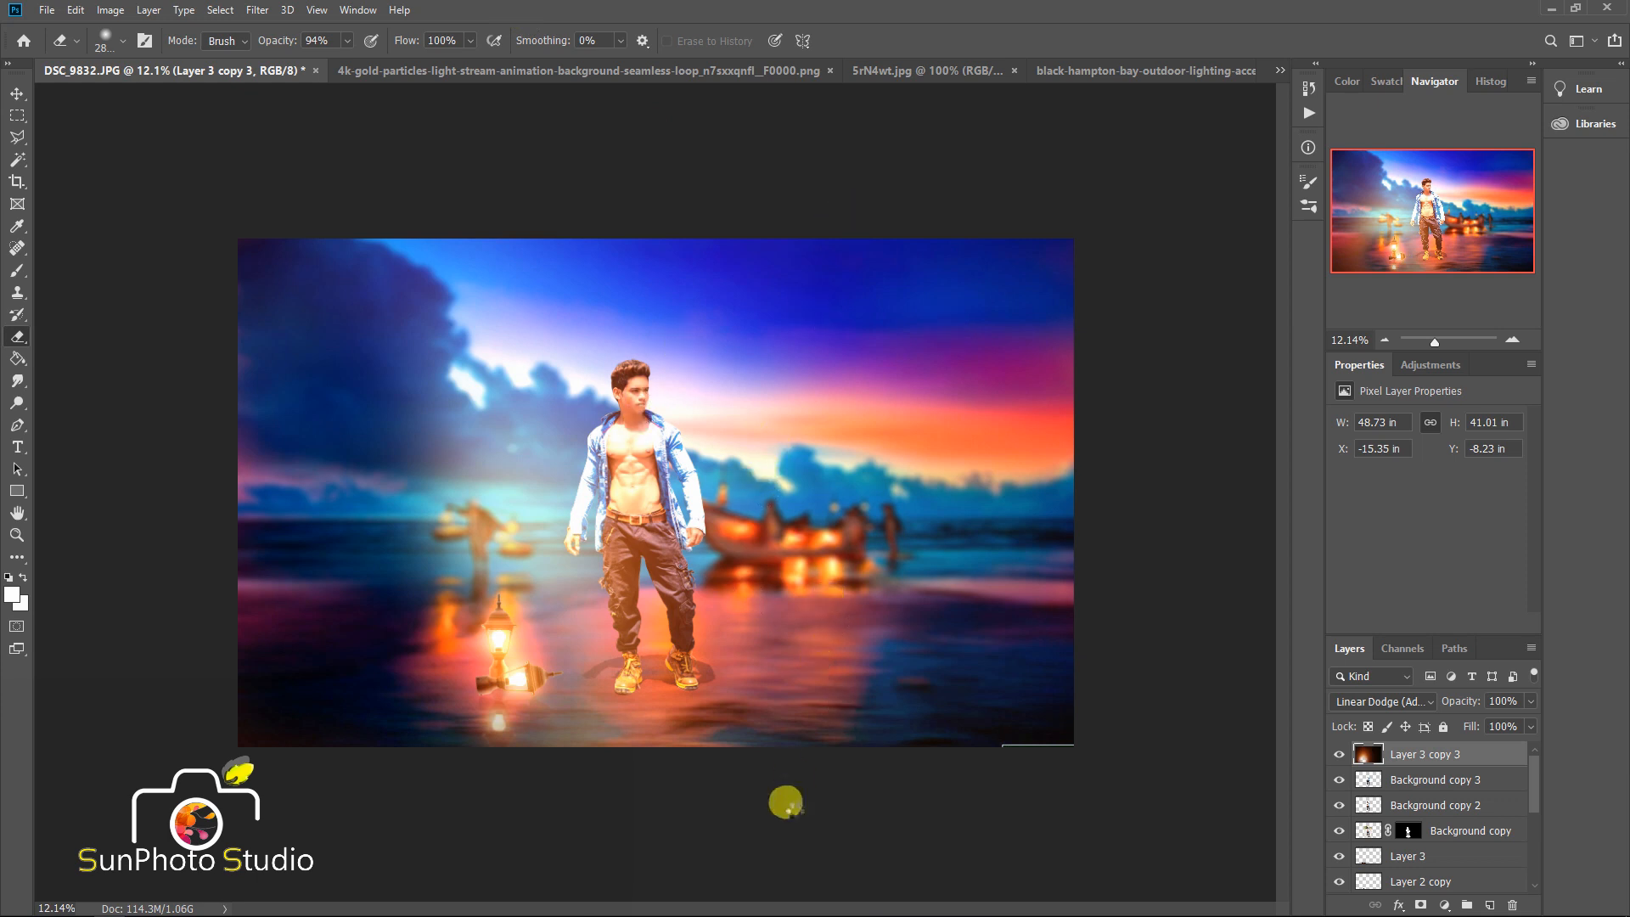
pyautogui.scroll(8, 785, 802)
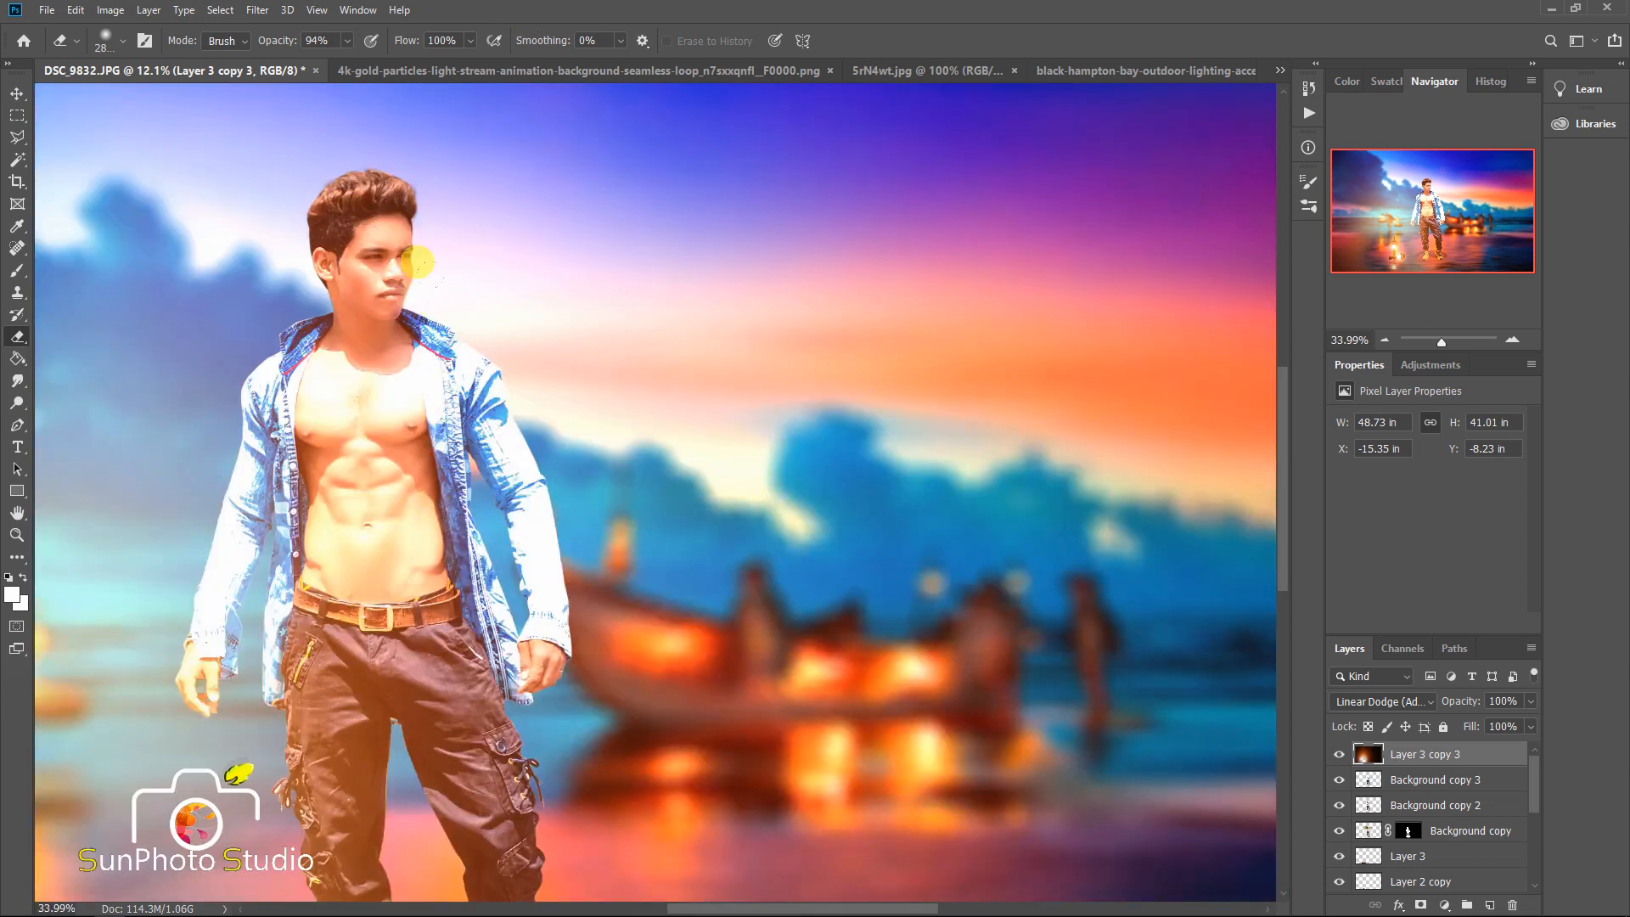
pyautogui.scroll(-8, 622, 314)
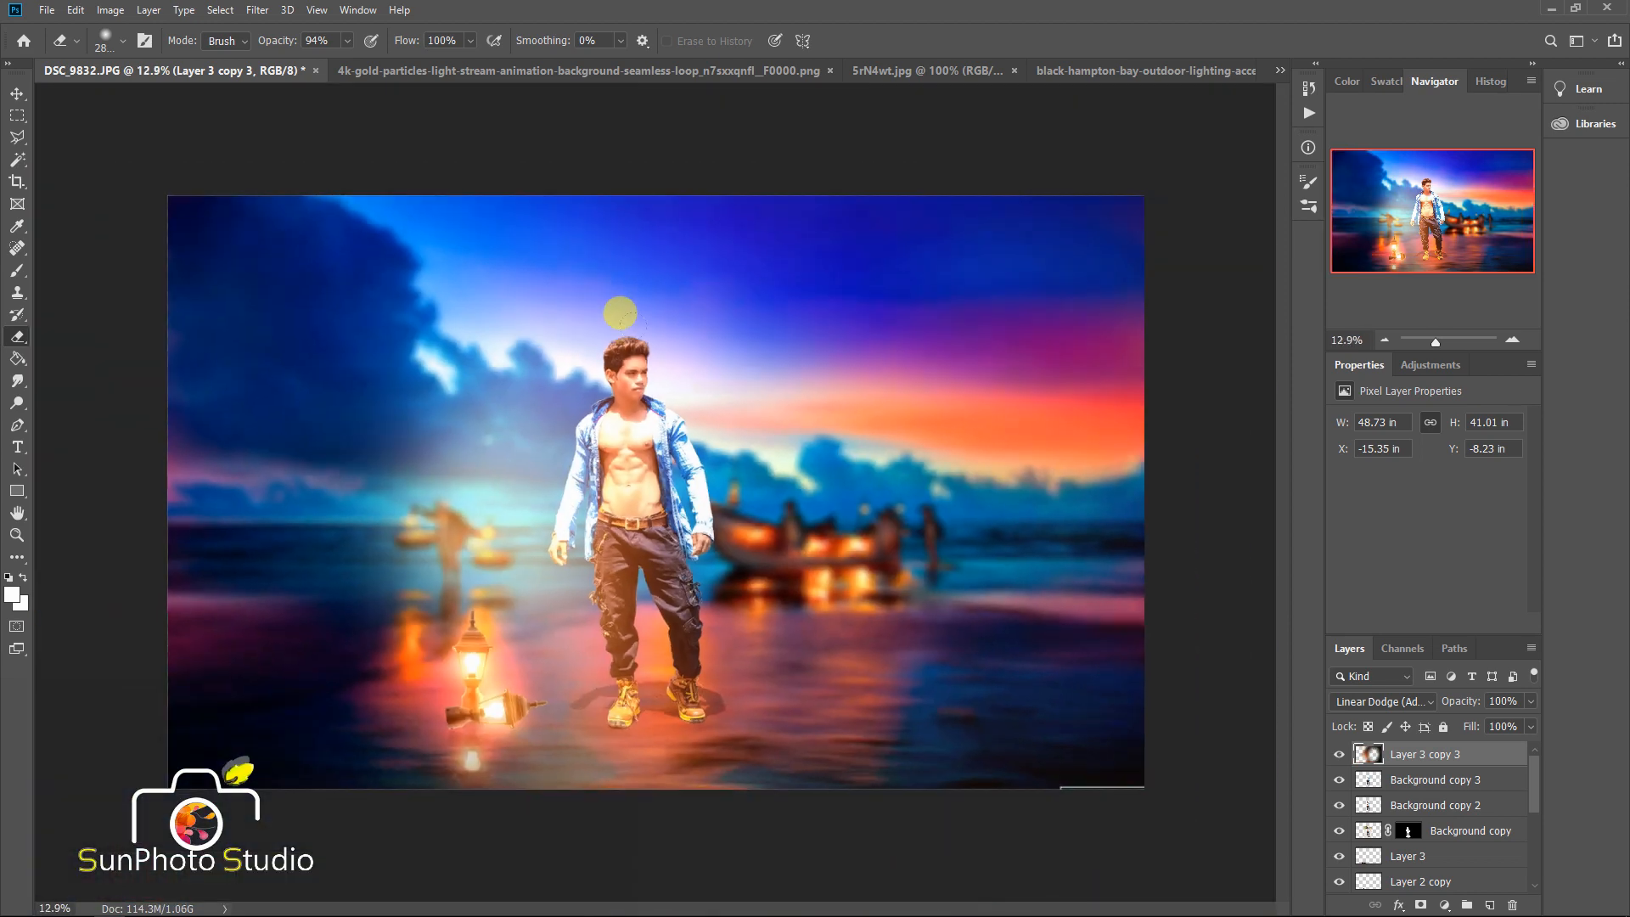
# - Crop at the existing canvas bounds, deleting the glow pixels that extend beyond the image
pyautogui.click(17, 181)
pyautogui.click(747, 379)
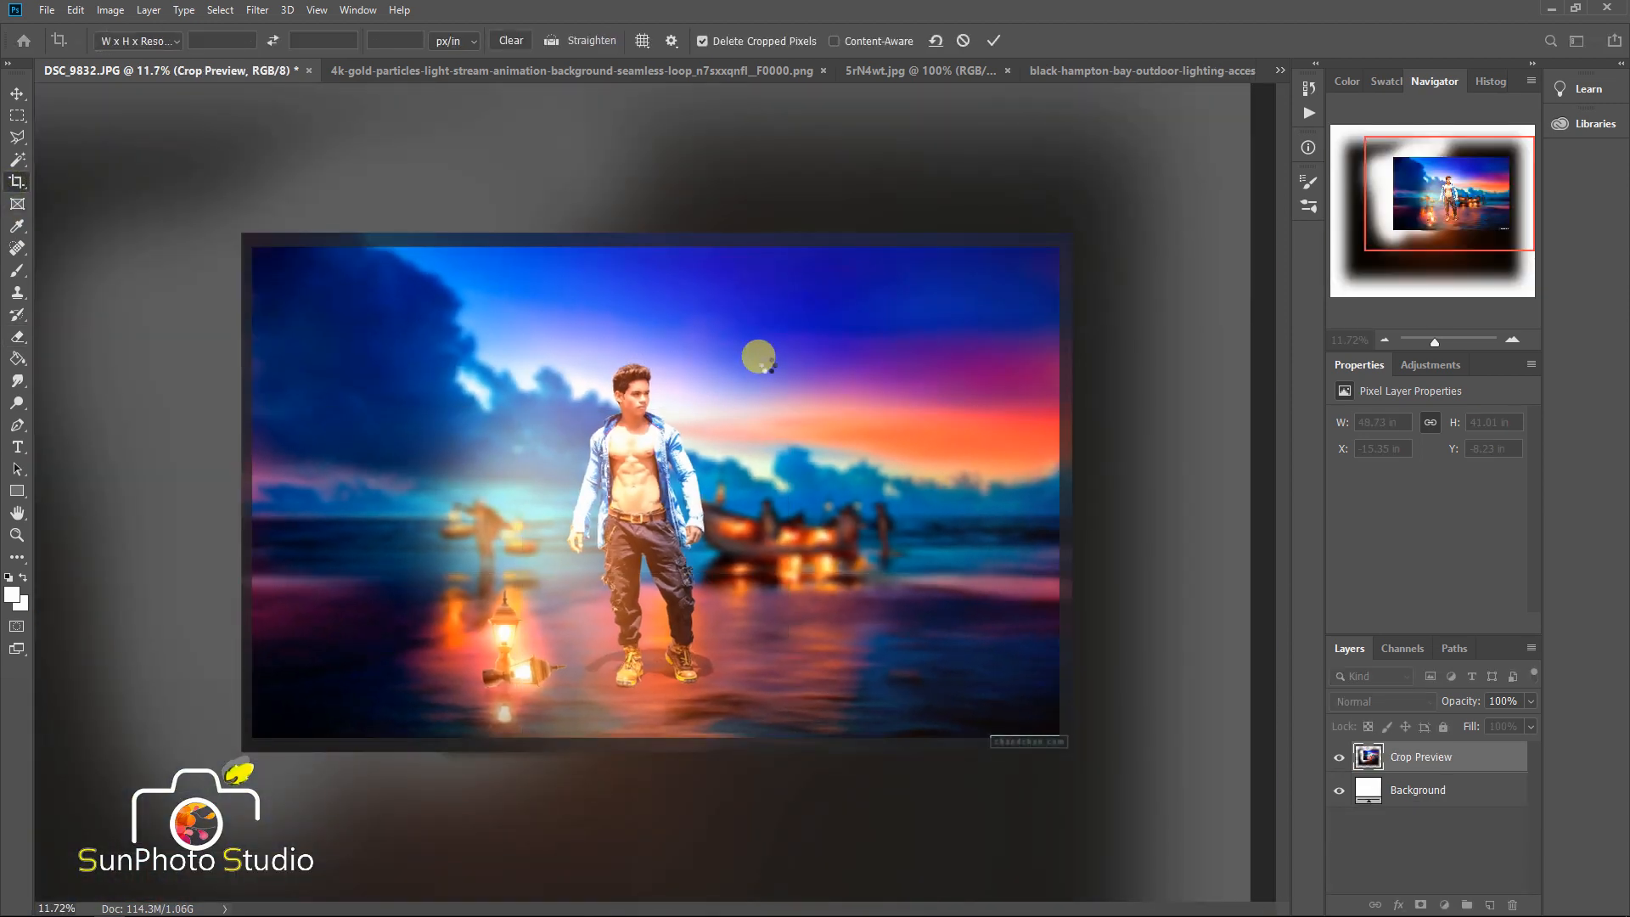
pyautogui.press('Return')
# - Try erasing the warm glow over the man on Layer 3 copy 3
pyautogui.click(21, 337)
pyautogui.scroll(5, 724, 483)
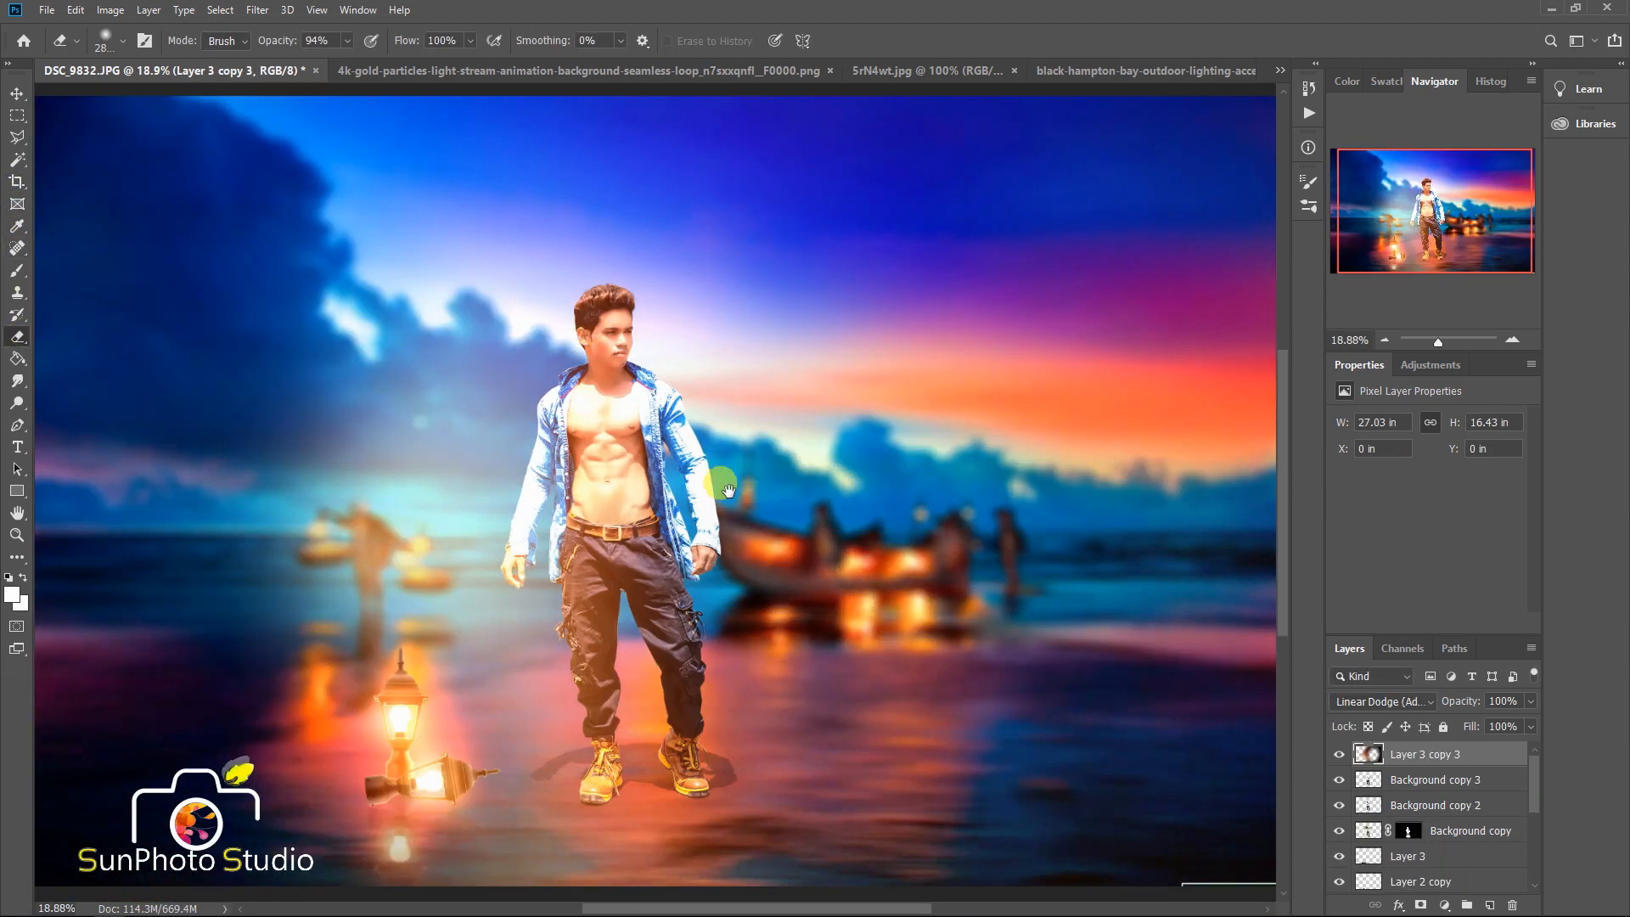
pyautogui.scroll(-3, 698, 386)
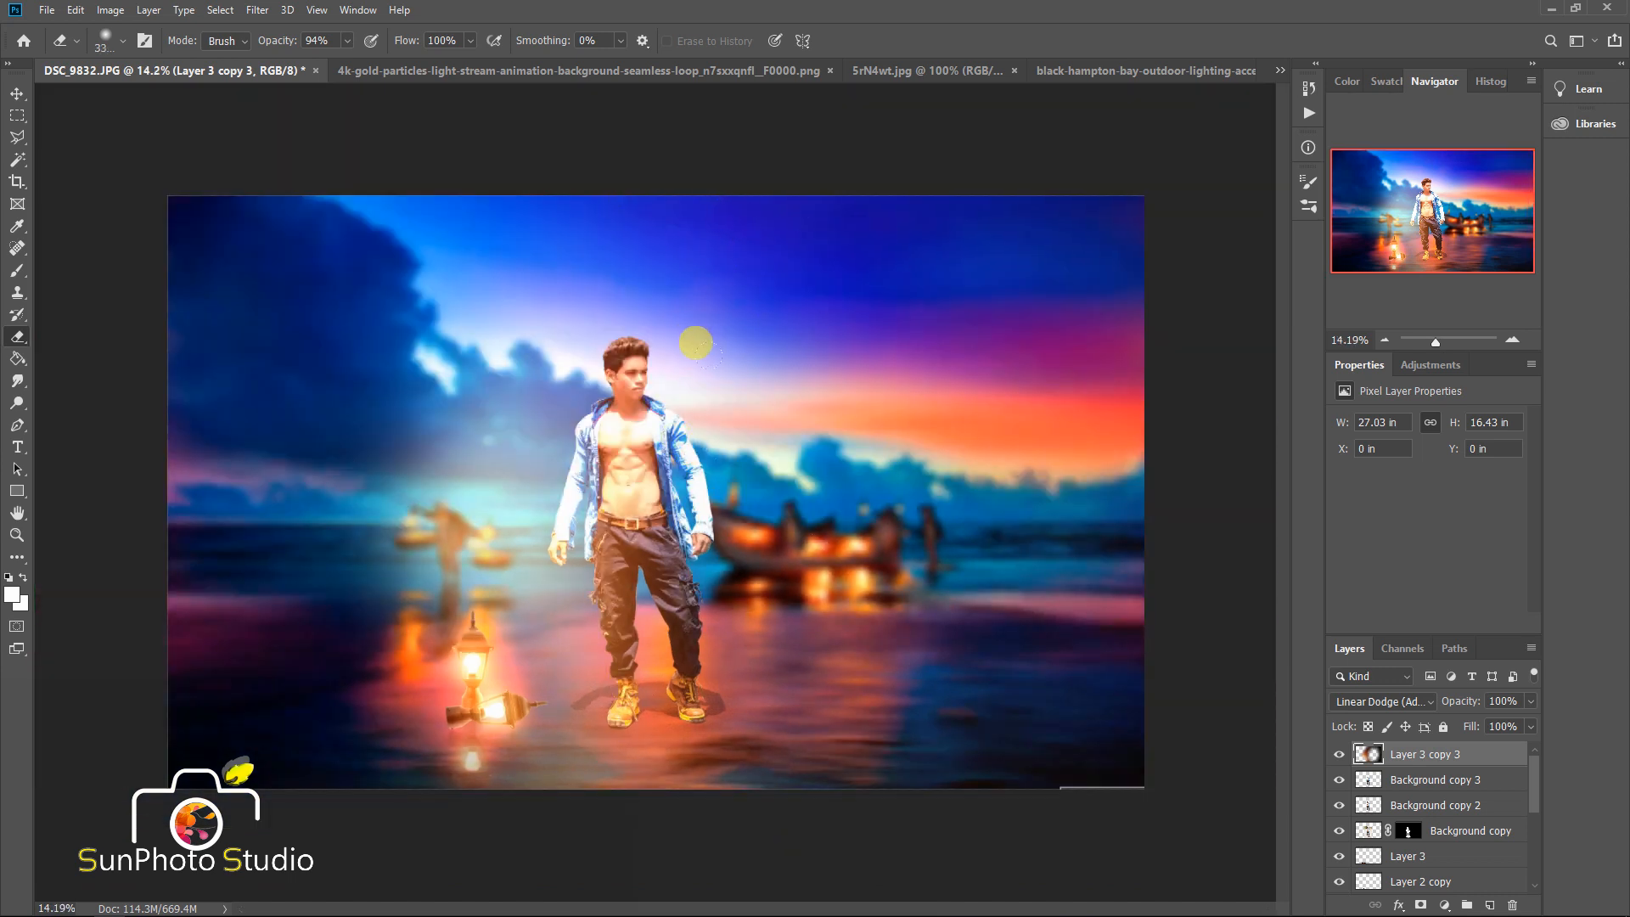
pyautogui.click(810, 509)
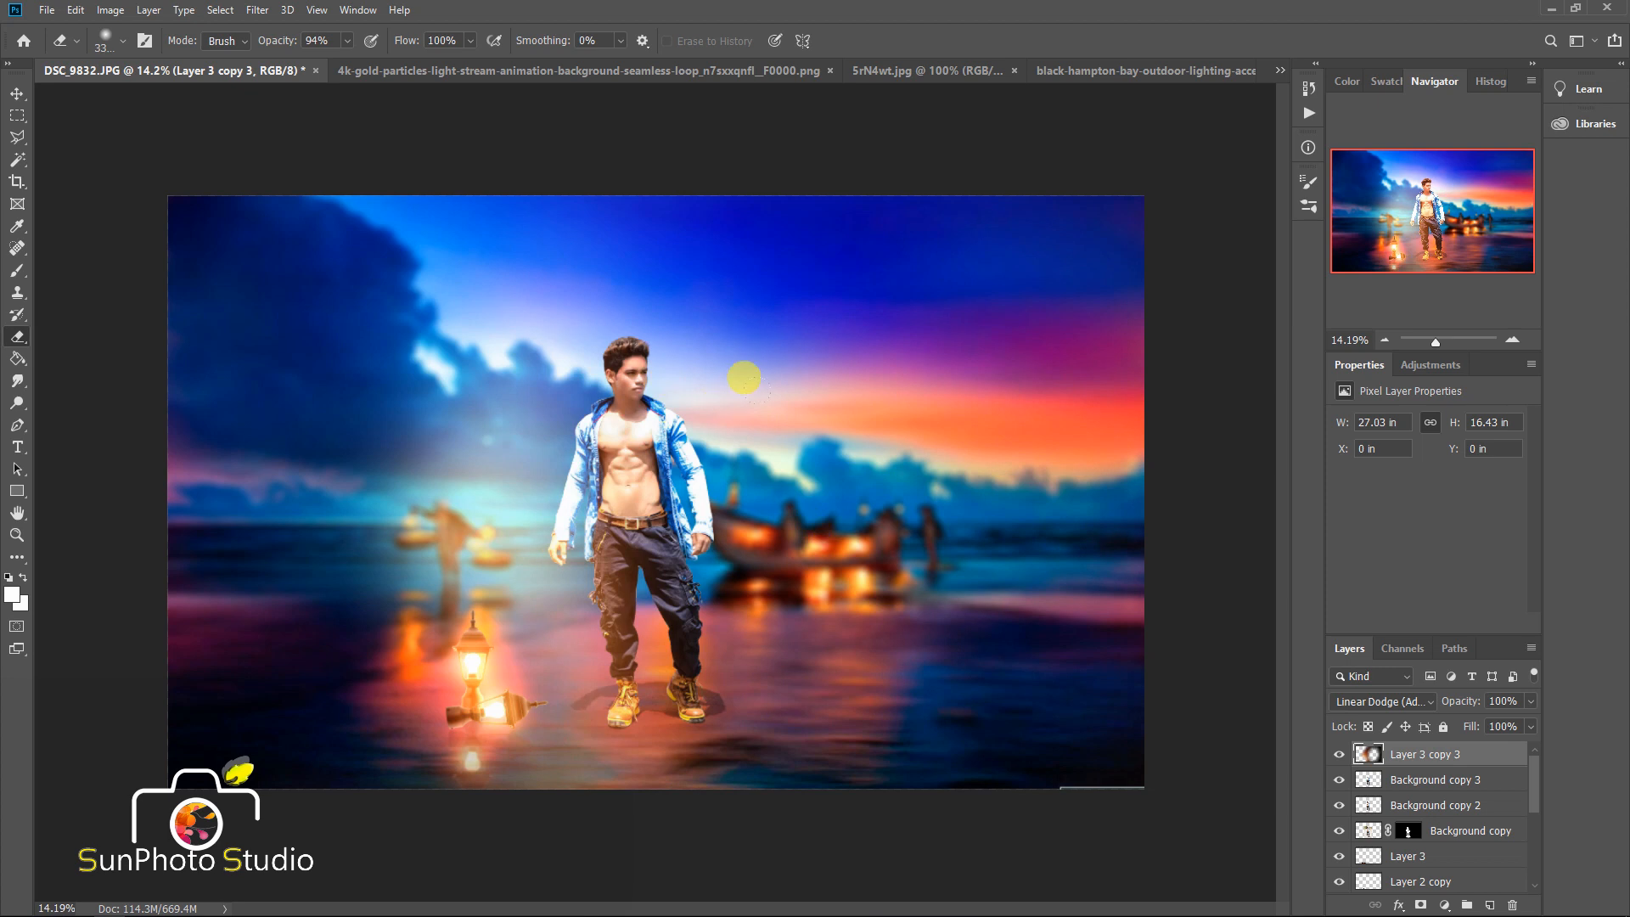
pyautogui.hotkey('ctrl', 'z')
pyautogui.hotkey('ctrl', 'z')
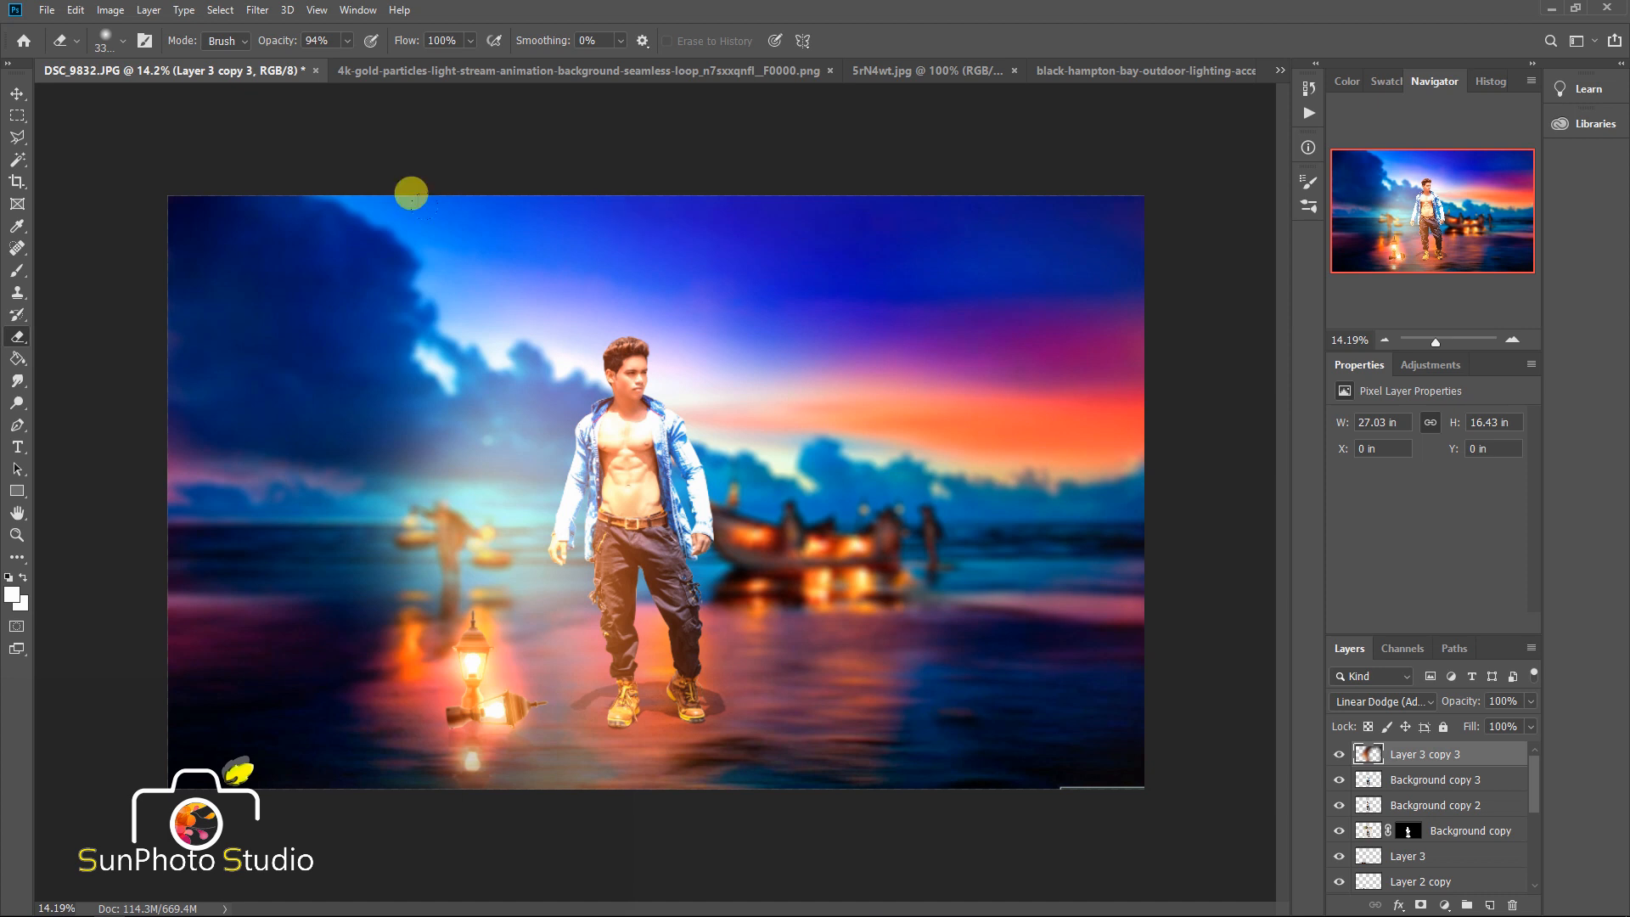
# - Merge all composite layers above the hidden Background into one layer and duplicate the merged result
pyautogui.scroll(-1, 411, 194)
pyautogui.click(16, 91)
pyautogui.scroll(2, 663, 436)
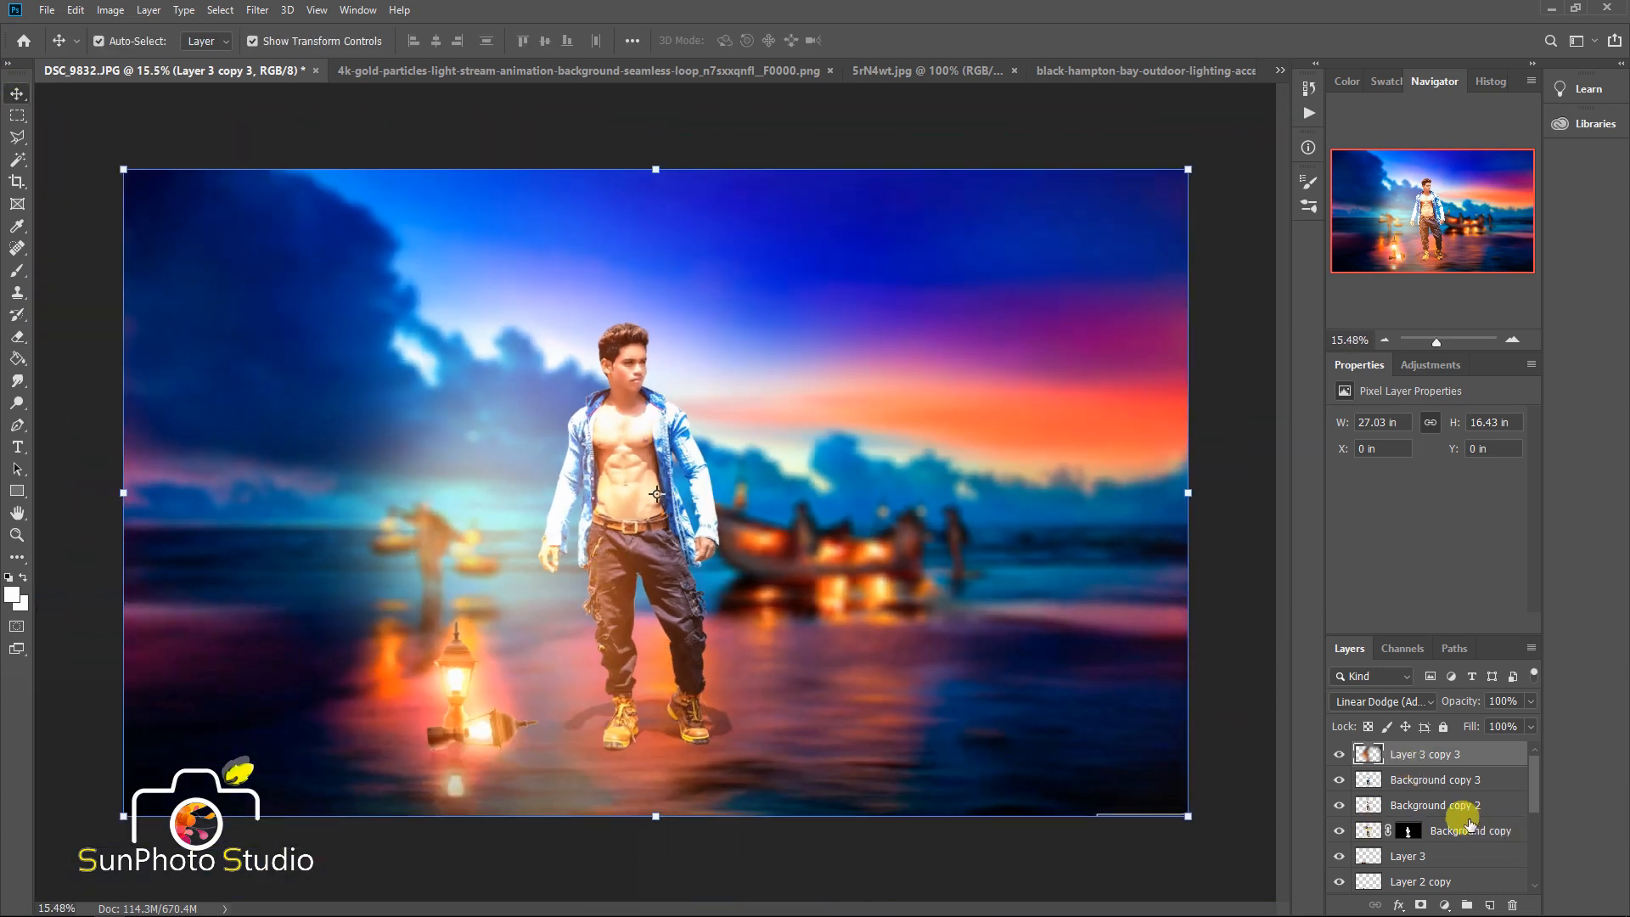
pyautogui.scroll(-5, 1469, 824)
pyautogui.rightClick(1422, 883)
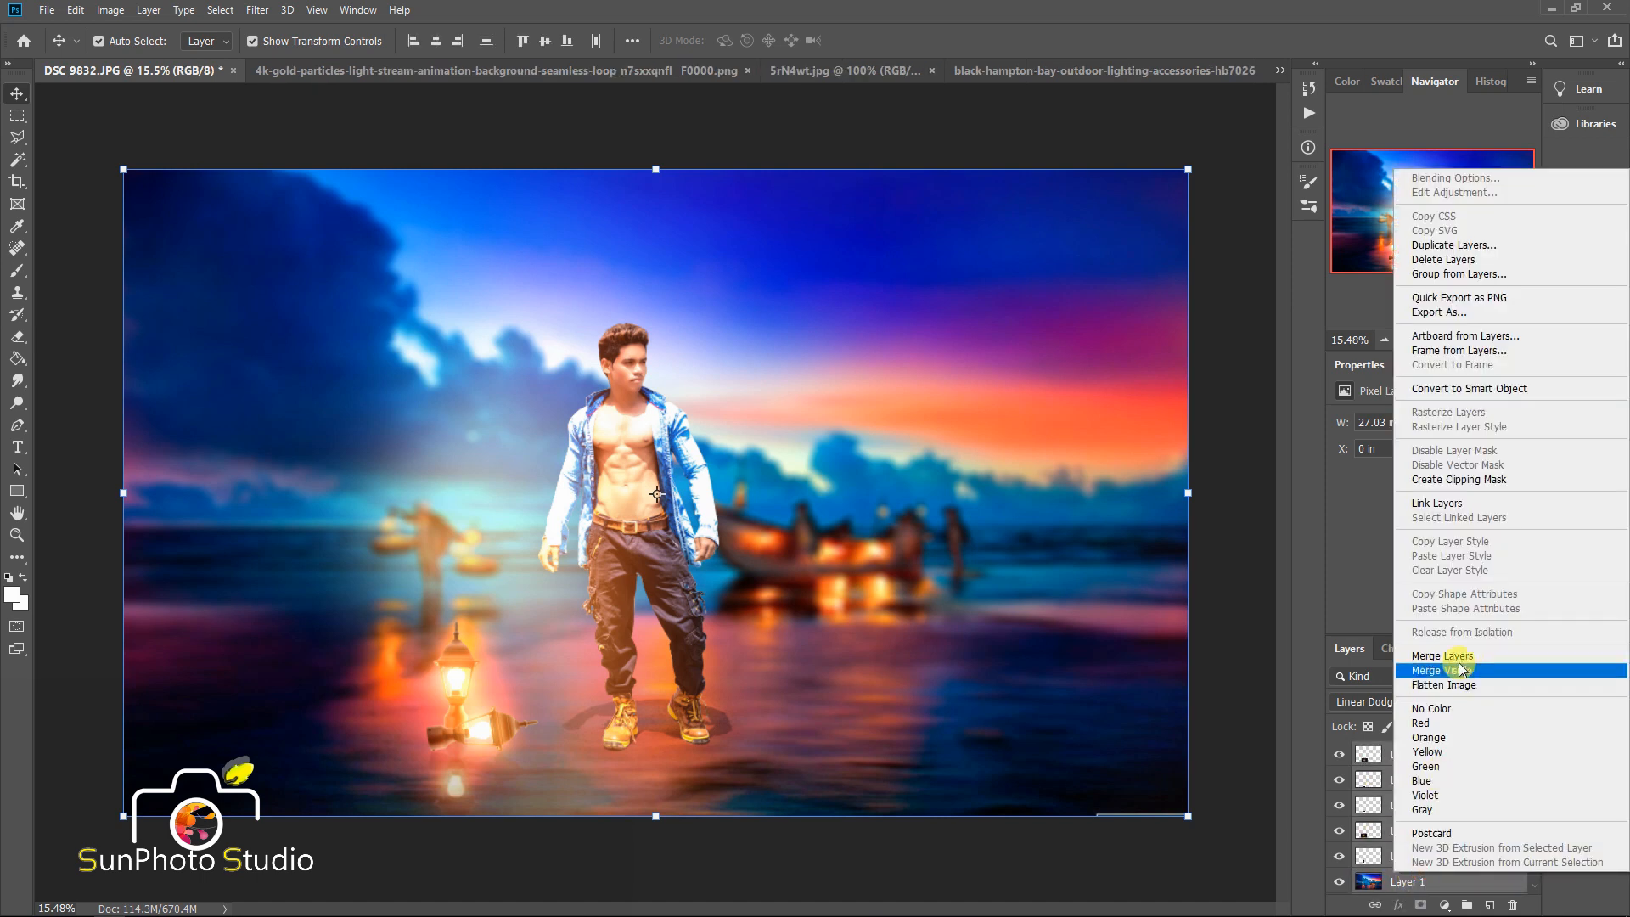
pyautogui.click(1434, 666)
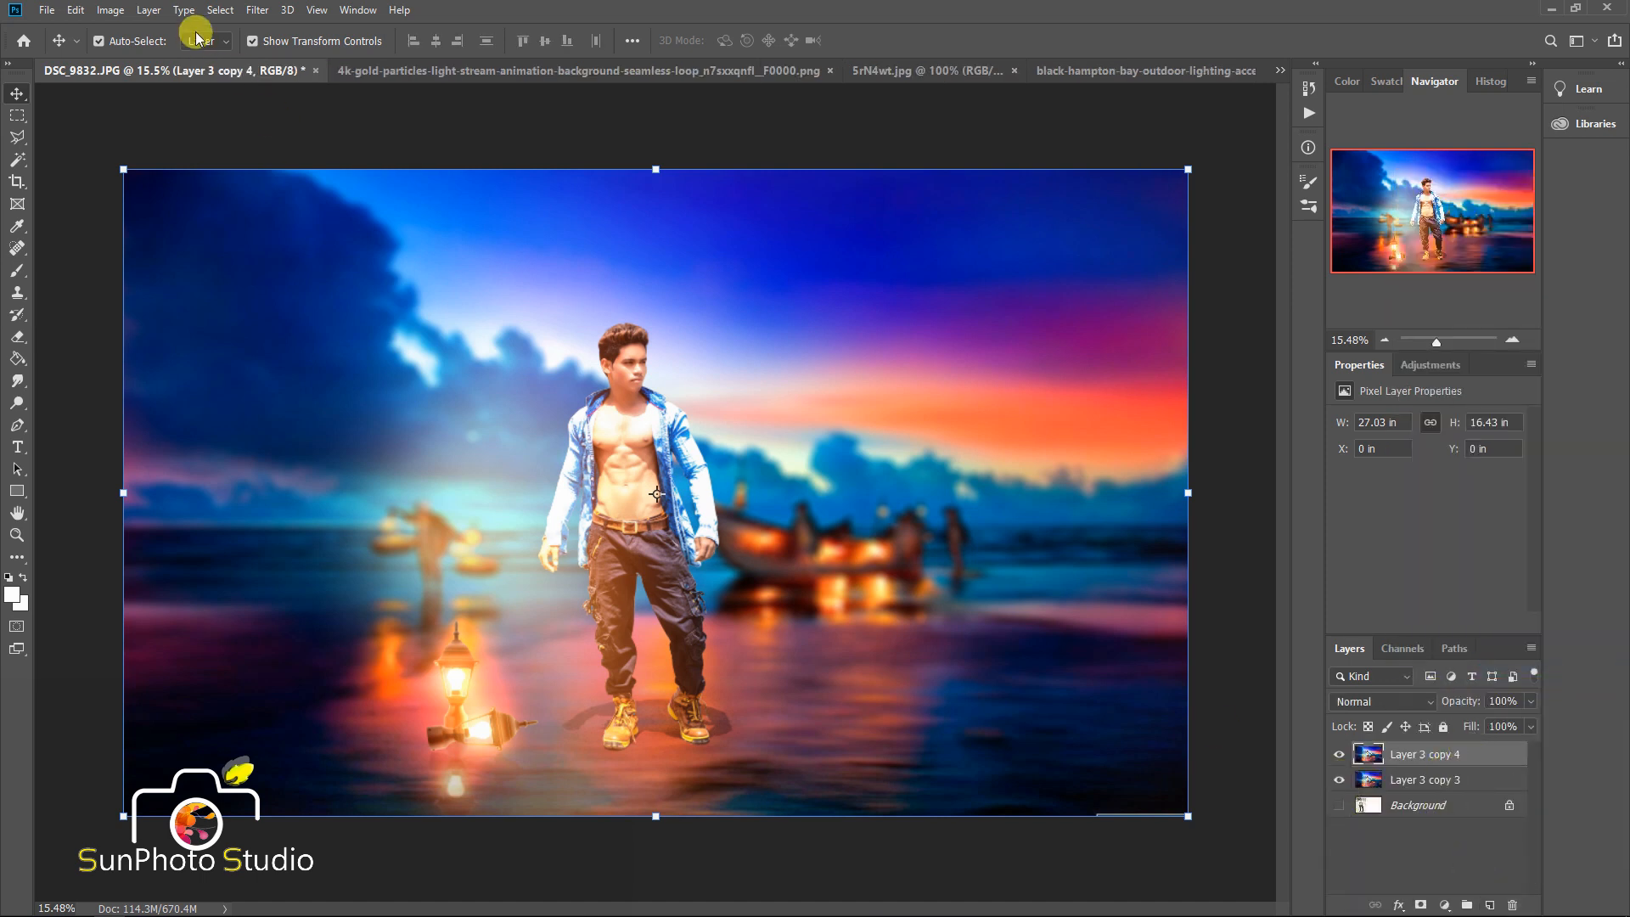
# - Apply a High Pass filter to the duplicate layer and blend it in Overlay mode at 18% opacity
pyautogui.click(257, 9)
pyautogui.moveTo(357, 412)
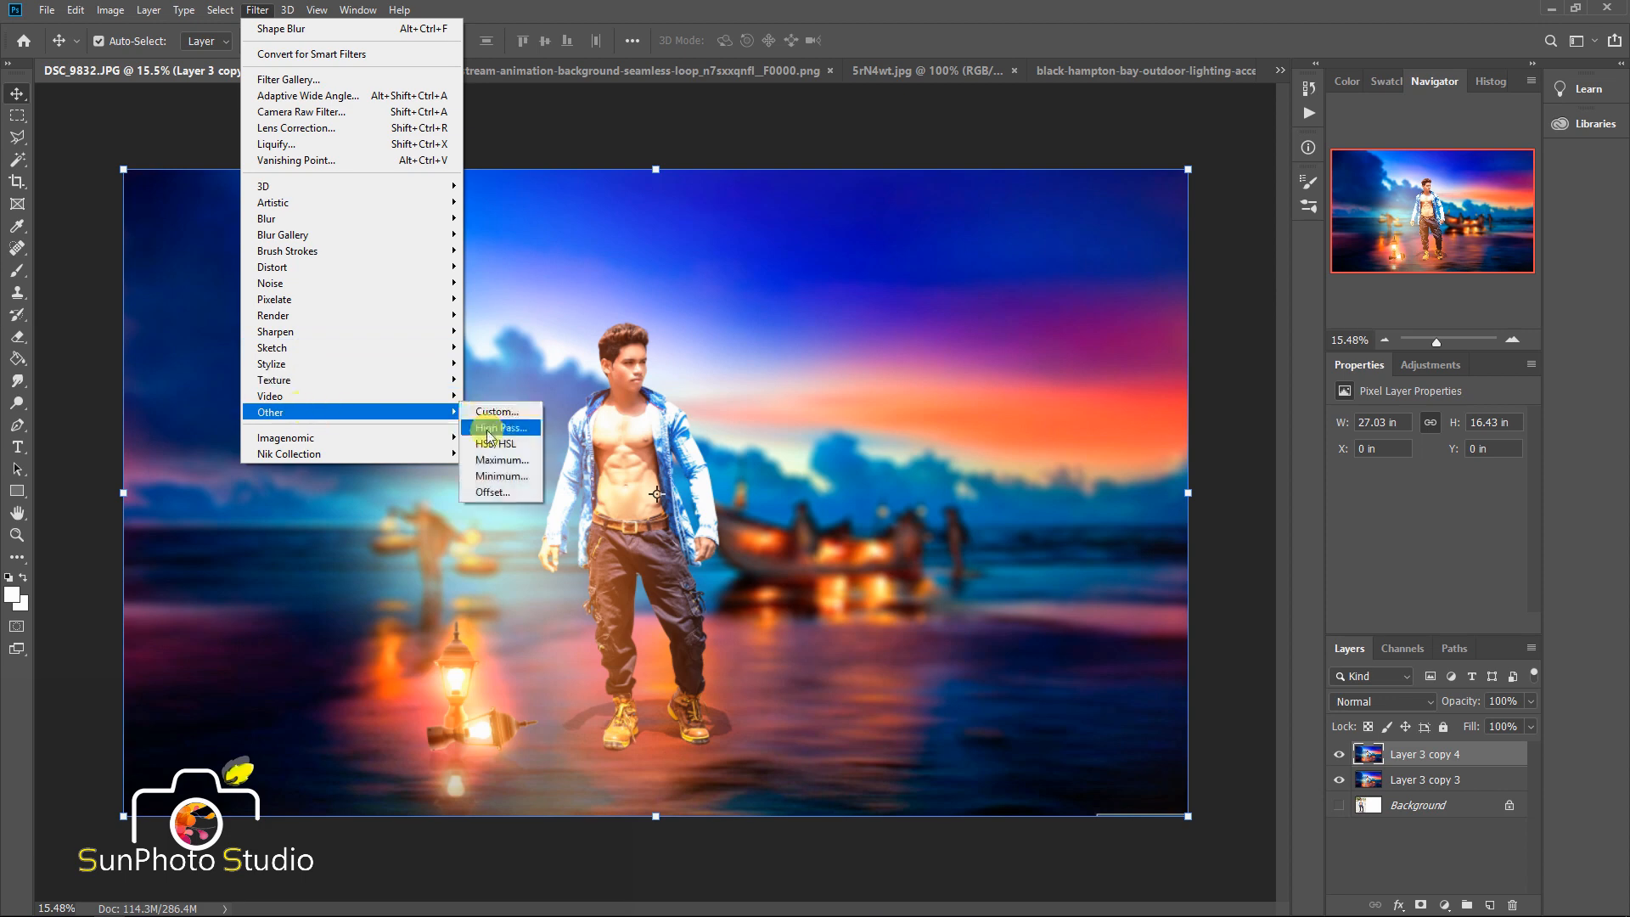
pyautogui.click(490, 427)
pyautogui.click(894, 237)
pyautogui.click(1384, 701)
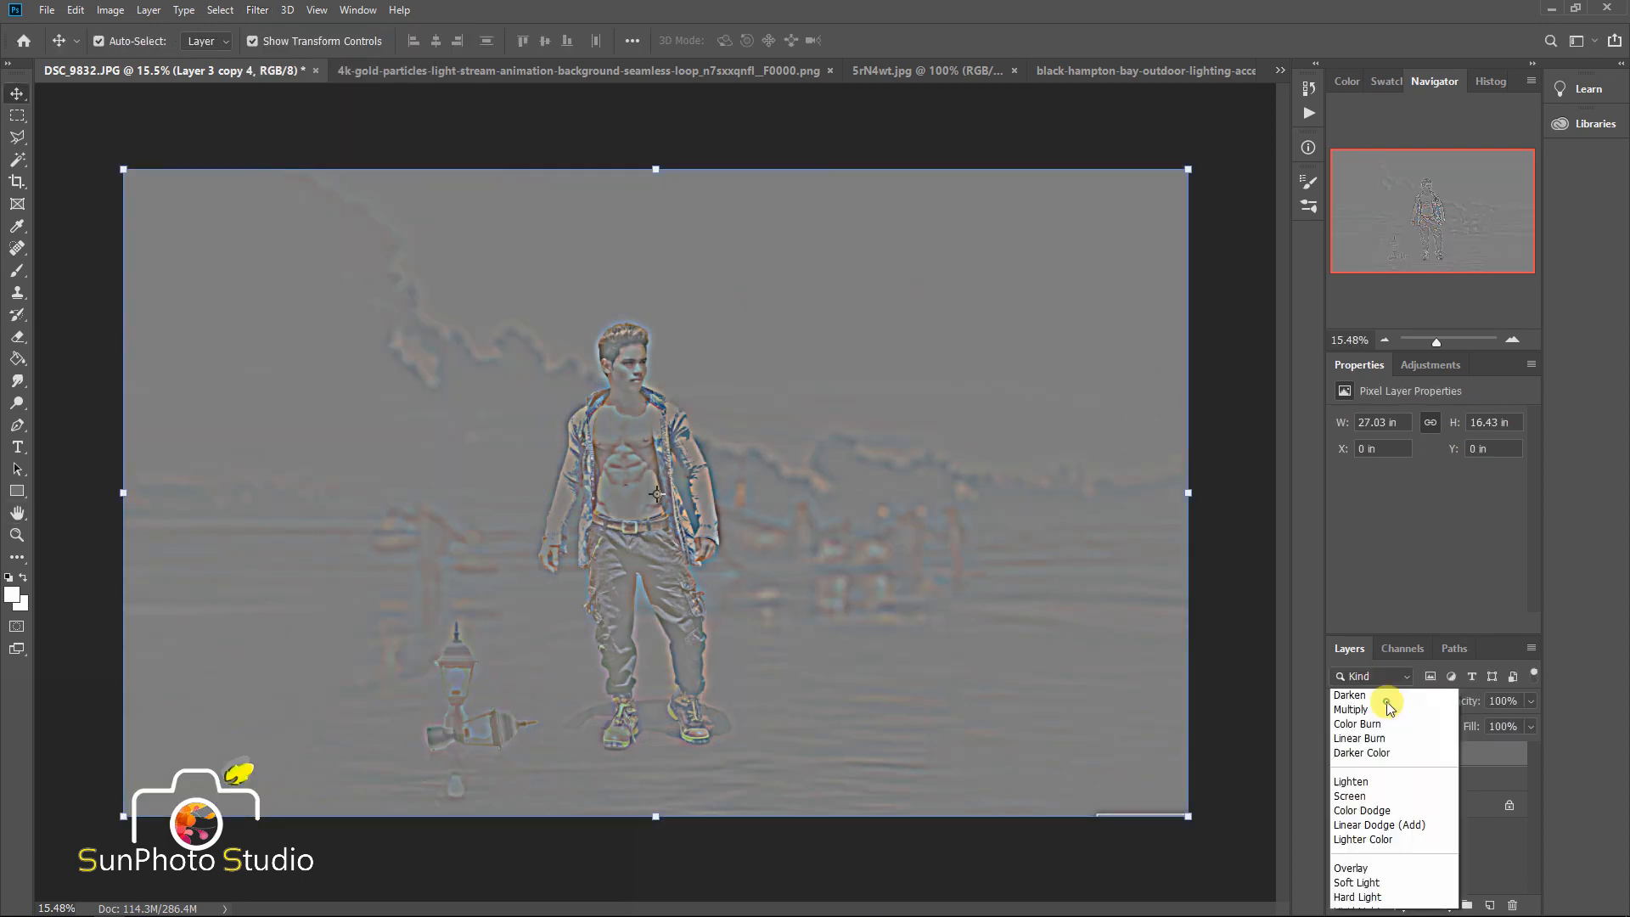
pyautogui.click(1377, 671)
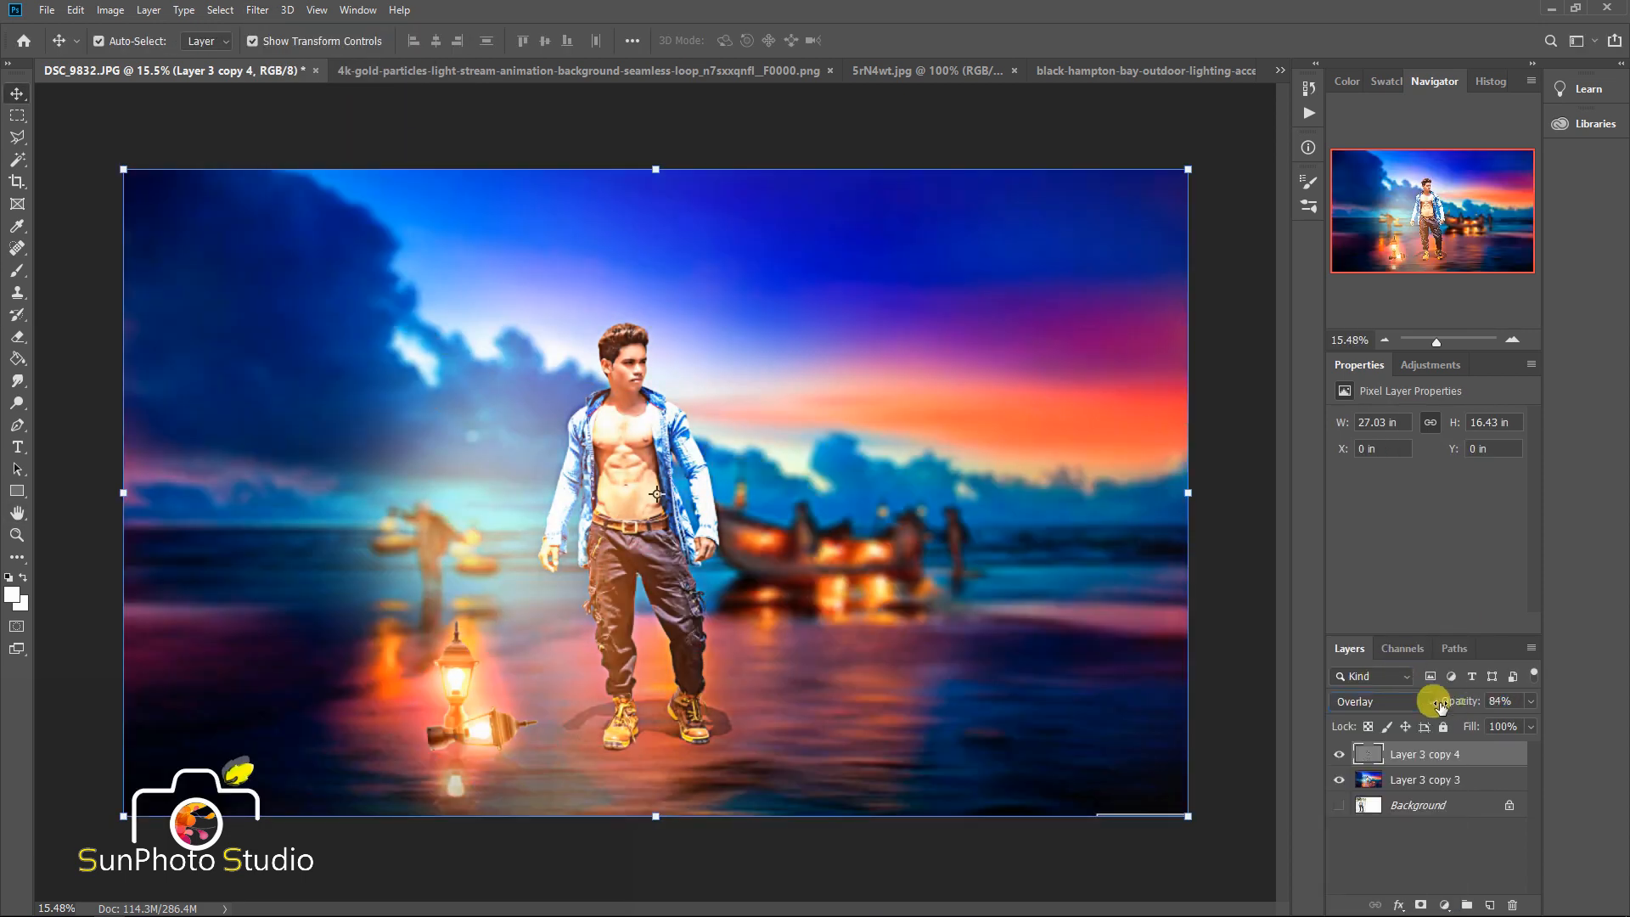
# - Brighten the man's face and chest with the Dodge tool, using Midtones, 100% exposure and brush sizes of 150 and 250
pyautogui.click(17, 405)
pyautogui.hotkey('ctrl', 'space')
pyautogui.moveTo(633, 344); pyautogui.dragTo(728, 493)
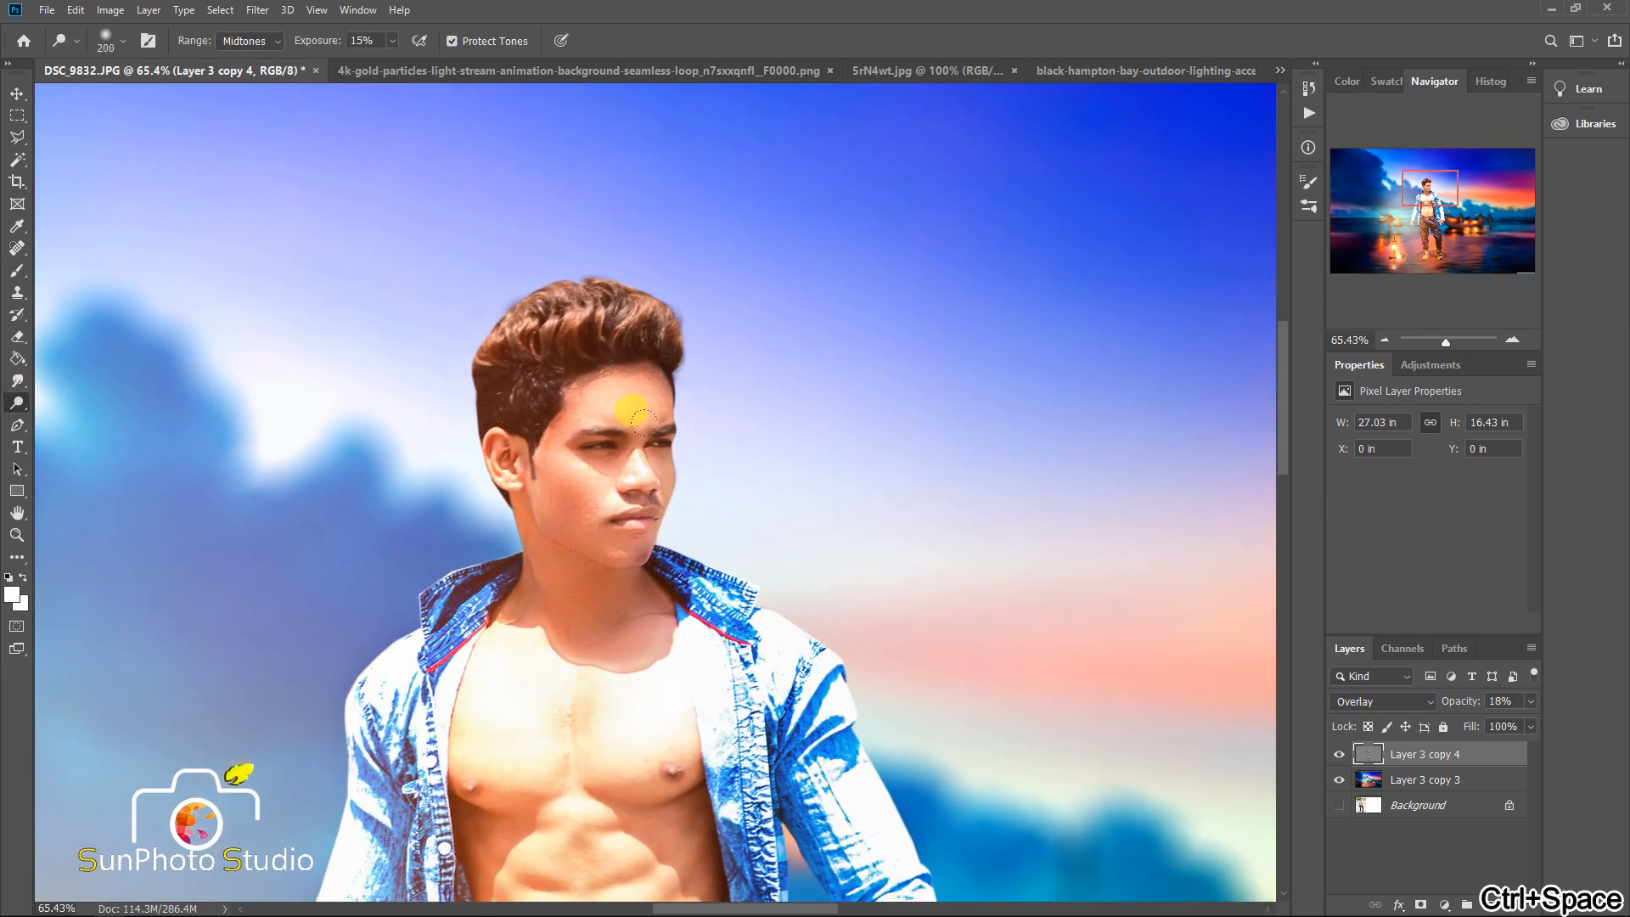
pyautogui.press('[')
pyautogui.press('[')
pyautogui.press('[')
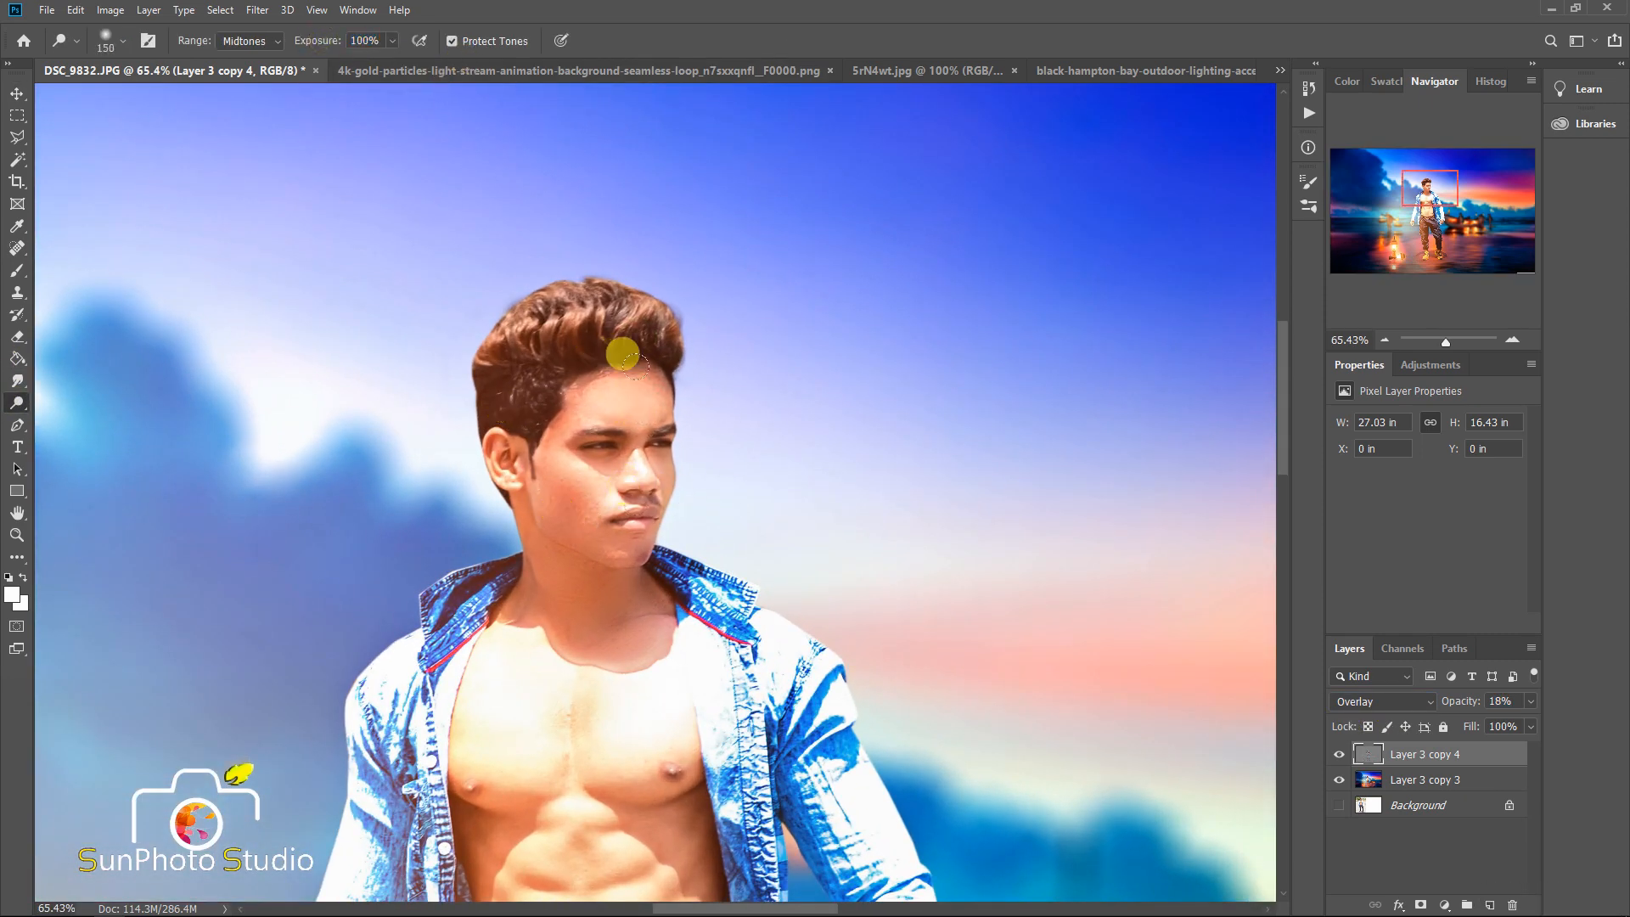
pyautogui.hotkey('ctrl', 'space')
pyautogui.moveTo(658, 413); pyautogui.dragTo(636, 455)
pyautogui.press(']')
pyautogui.press(']')
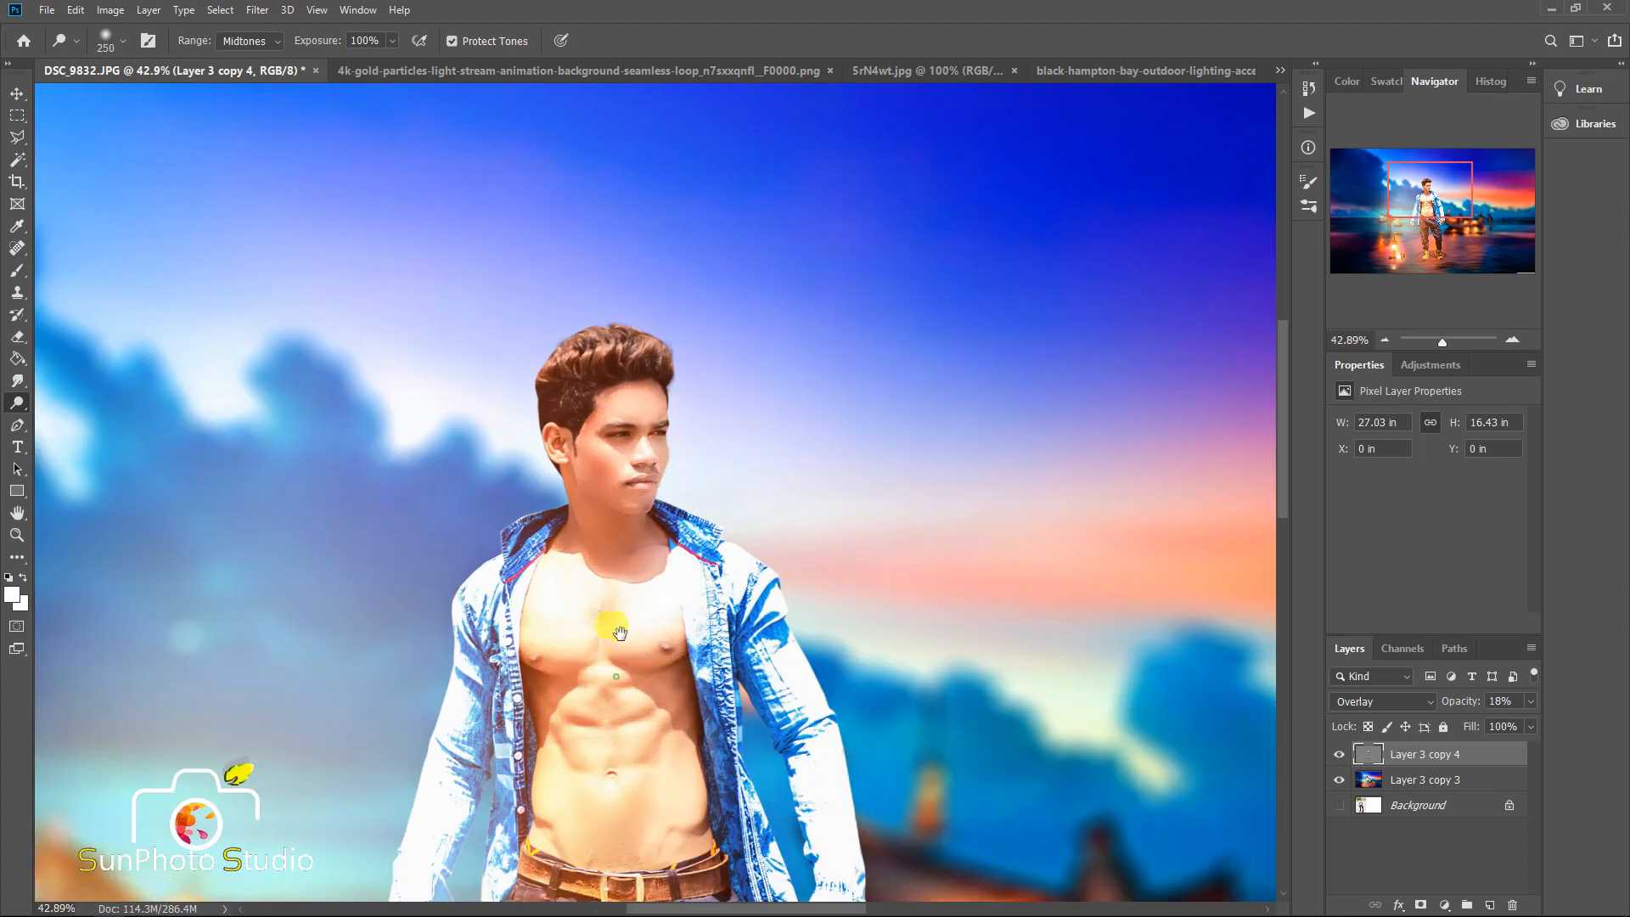
pyautogui.hotkey('ctrl', 'space')
pyautogui.moveTo(636, 444); pyautogui.dragTo(669, 472)
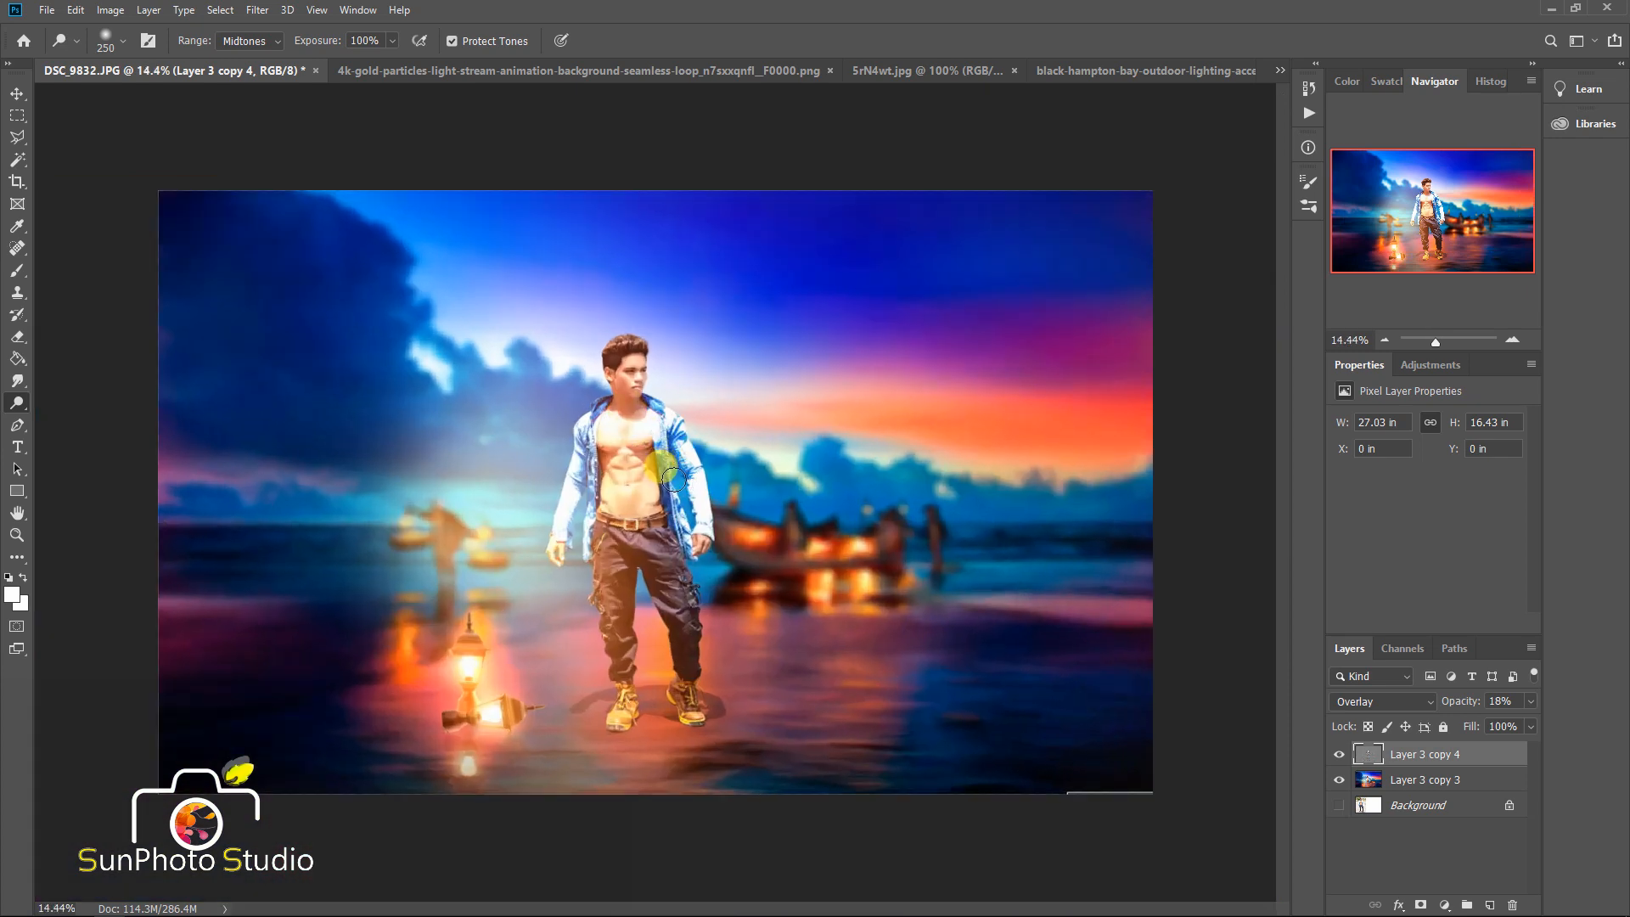
# - Merge the High Pass layer down and add a Photo Filter adjustment layer above the merged image
pyautogui.rightClick(1439, 755)
pyautogui.click(1444, 545)
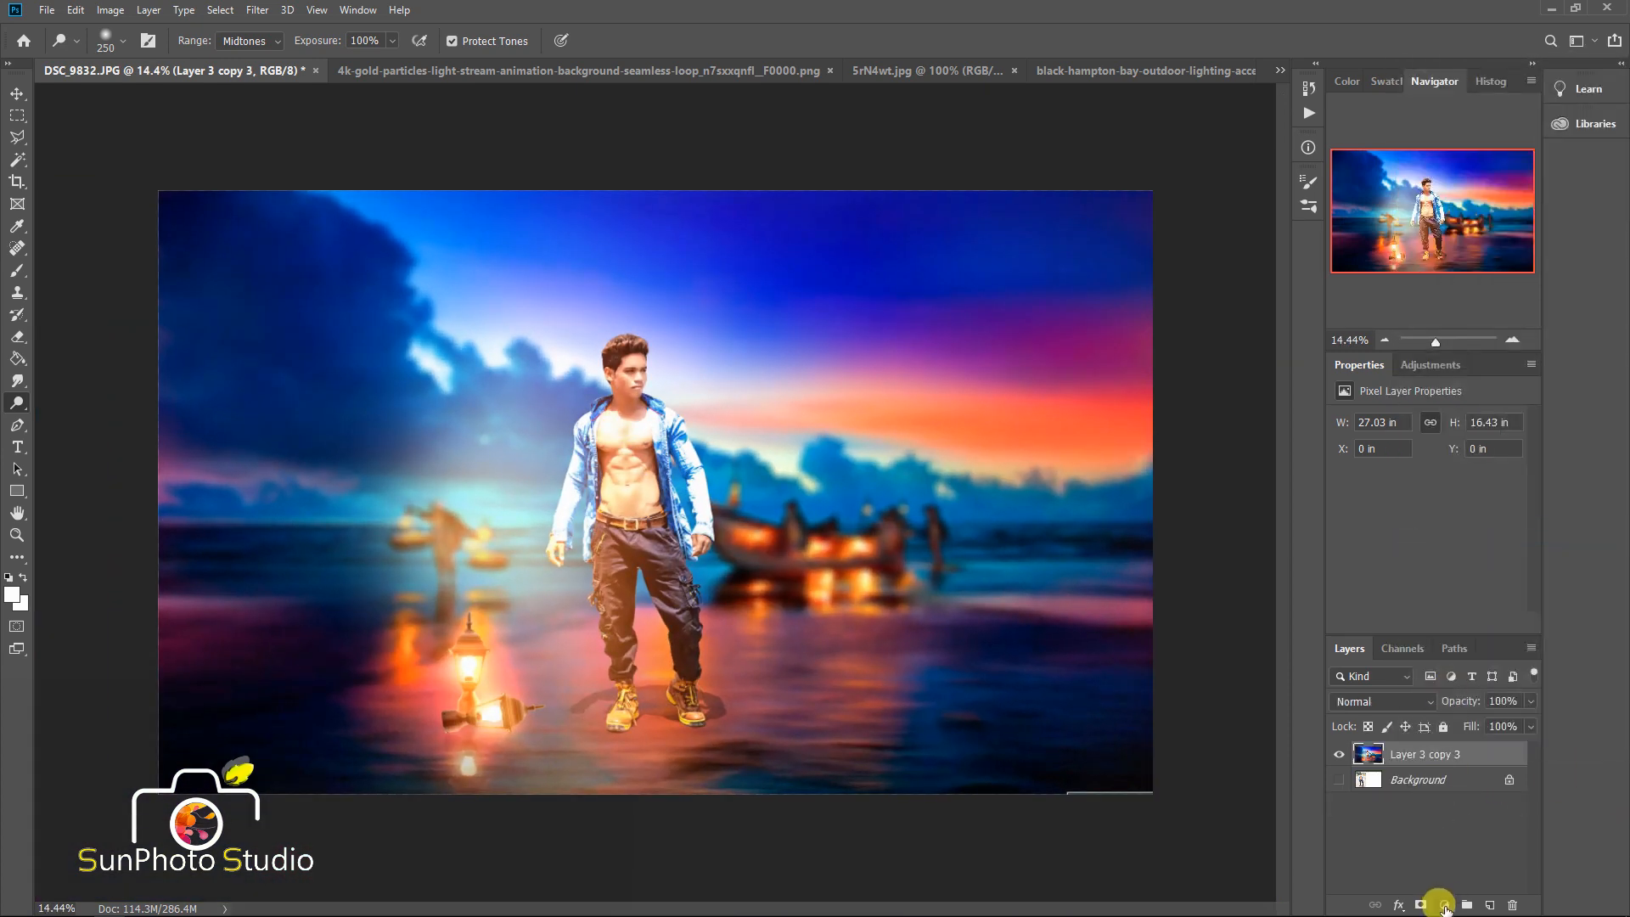
pyautogui.click(1444, 905)
pyautogui.click(1510, 786)
# - Try the custom colour #001cec for the photo filter, and settle on Cooling Filter (82) at 22% density
pyautogui.click(1402, 446)
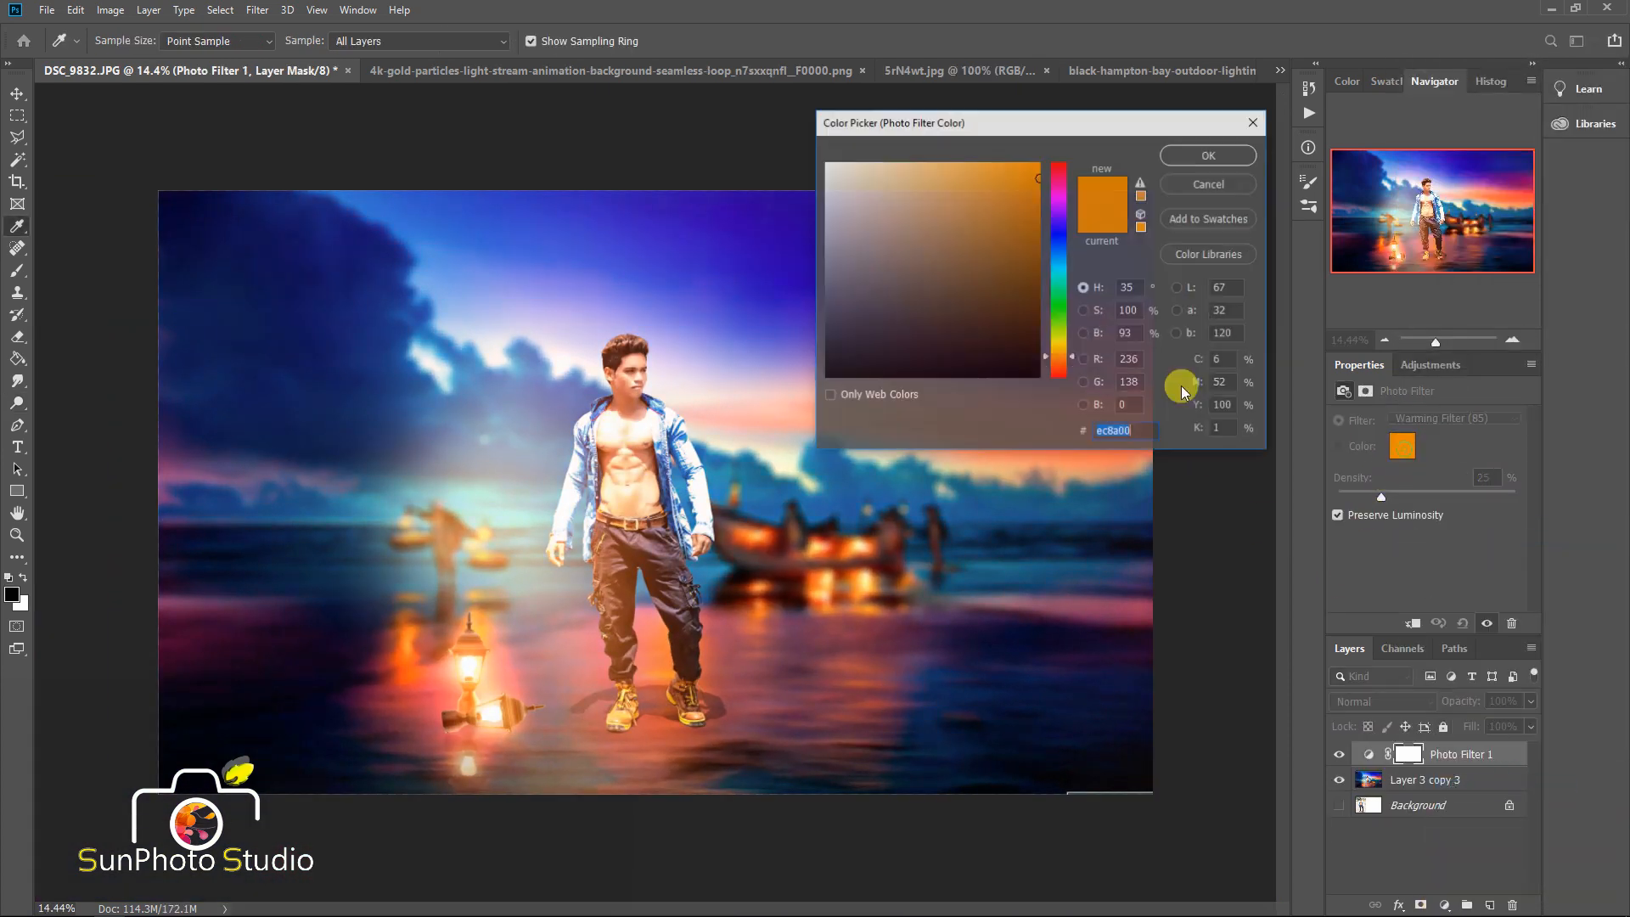
pyautogui.click(1059, 257)
pyautogui.click(1192, 167)
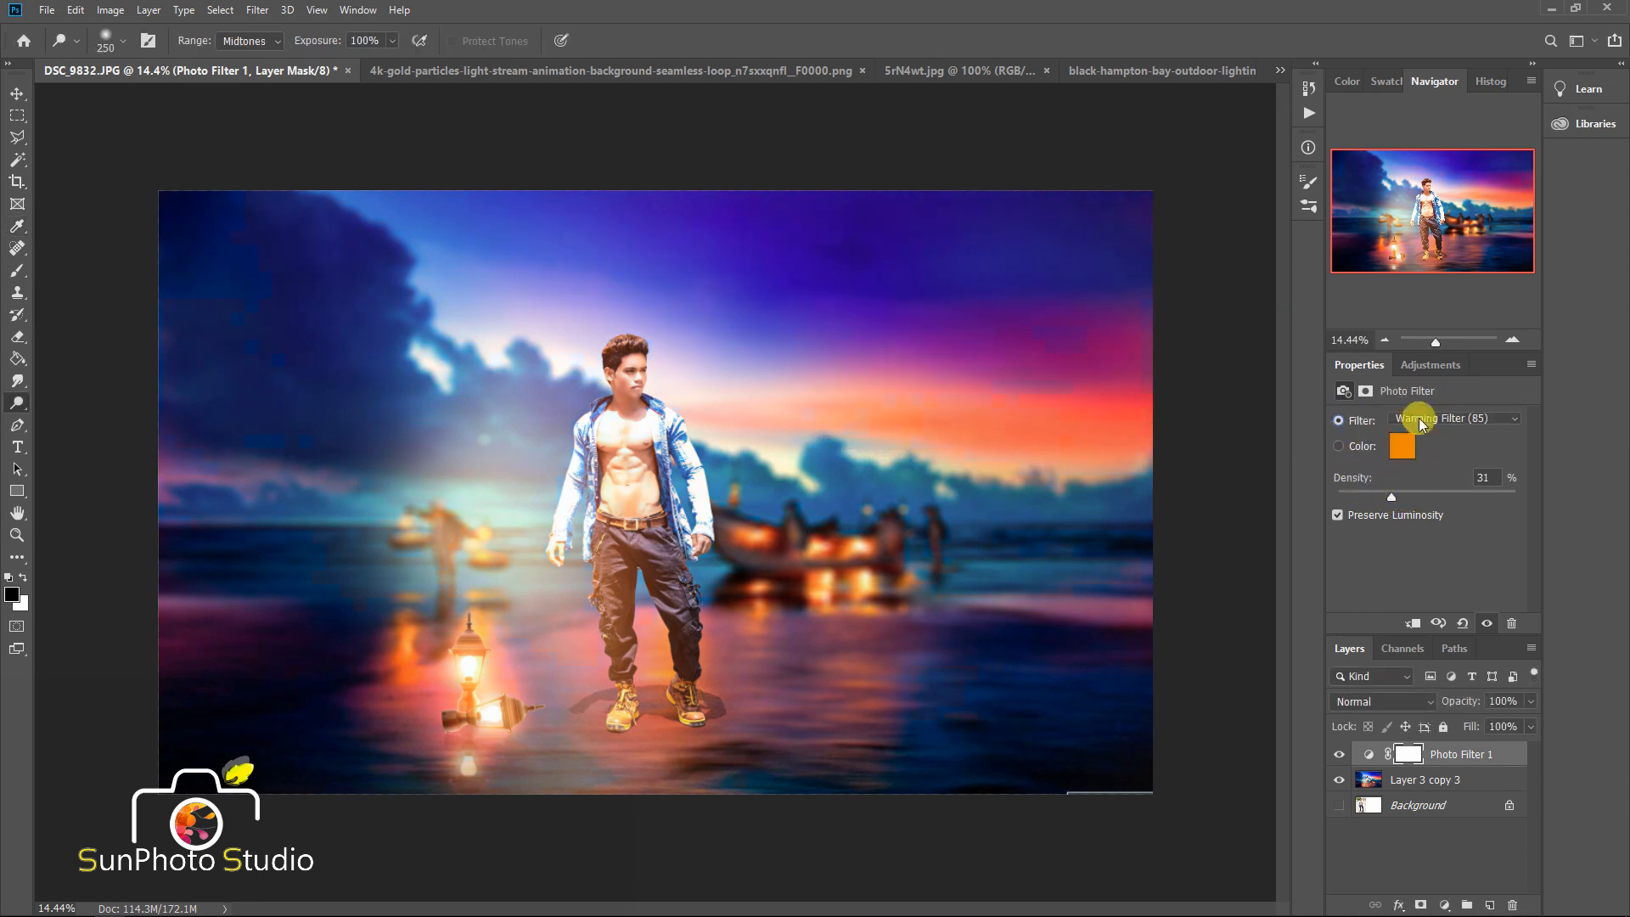
pyautogui.click(1402, 445)
pyautogui.click(1058, 256)
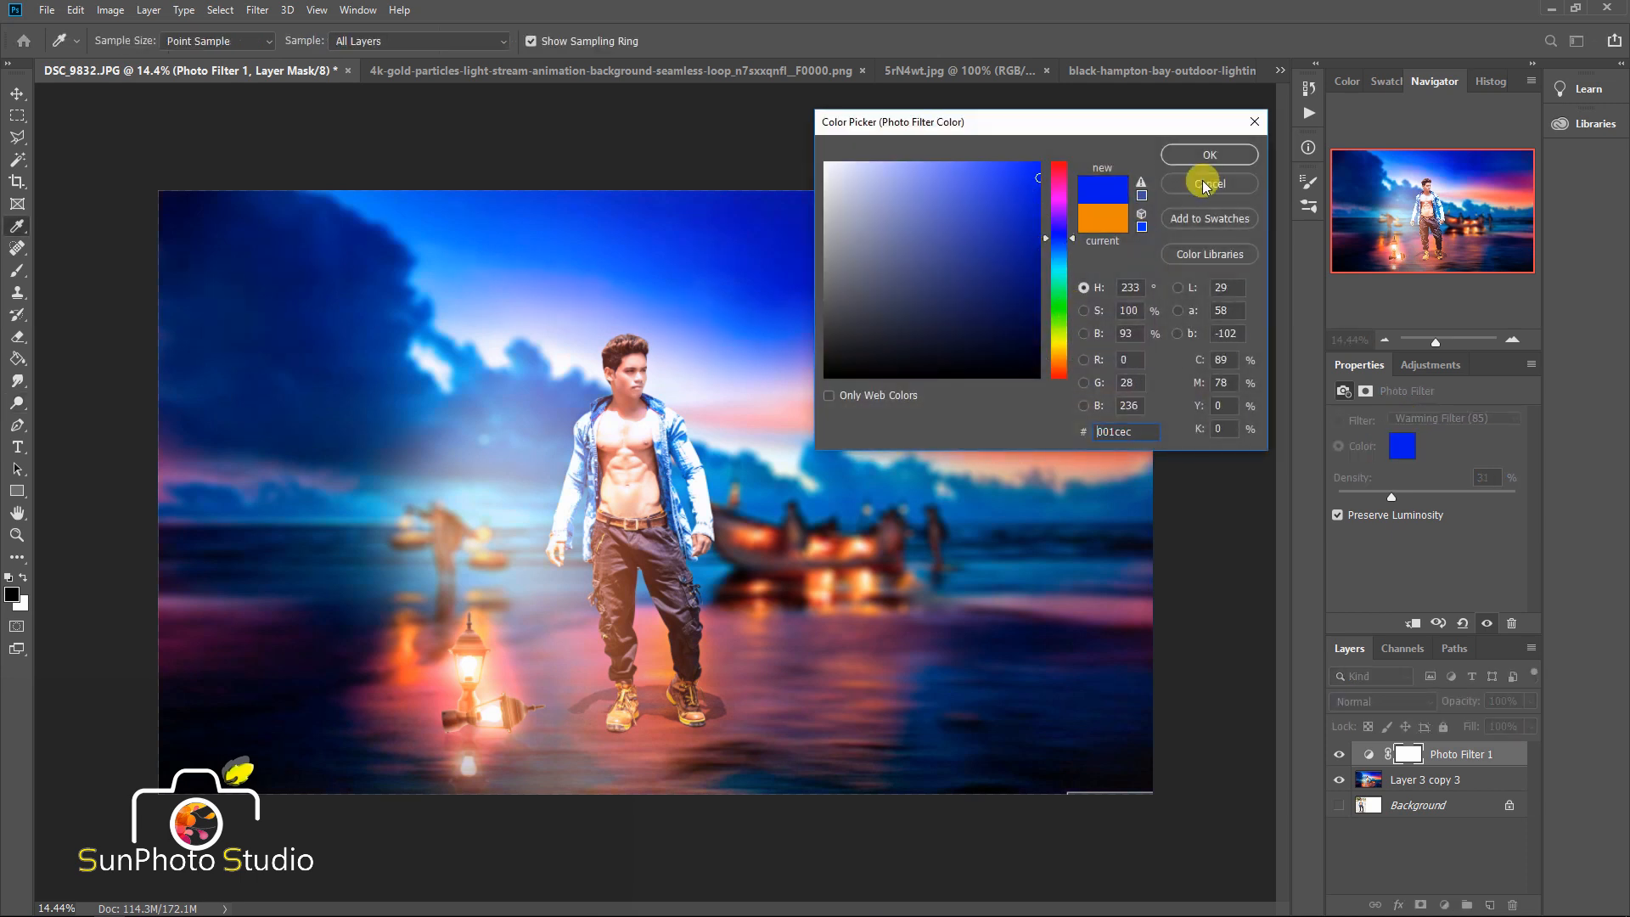
pyautogui.click(1196, 156)
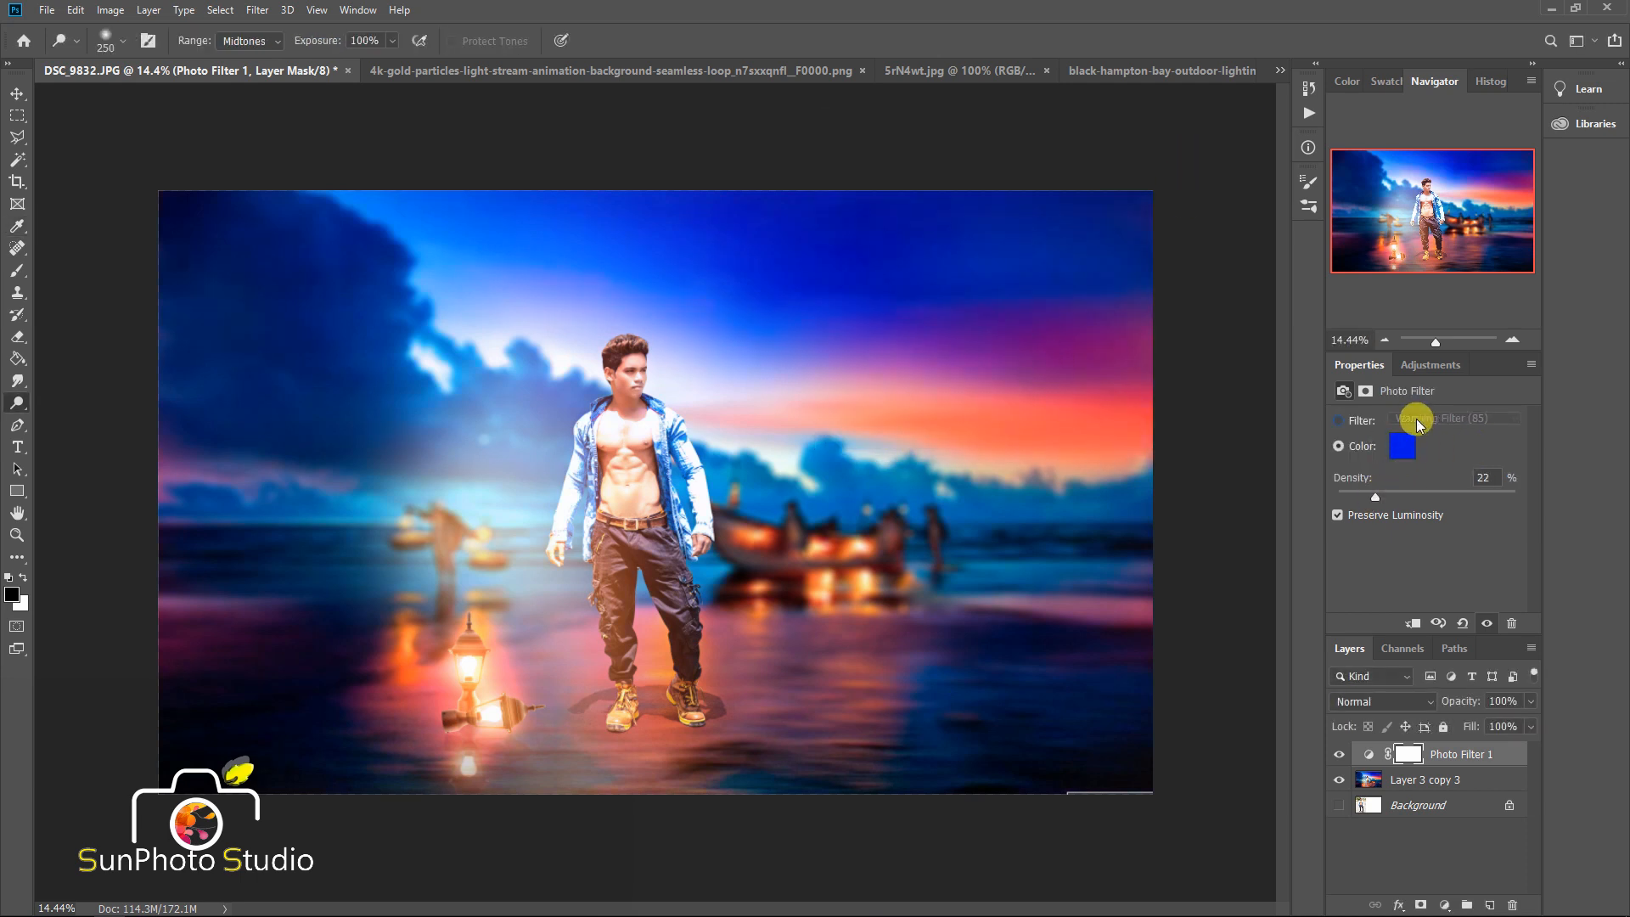
pyautogui.click(1435, 418)
pyautogui.click(1456, 512)
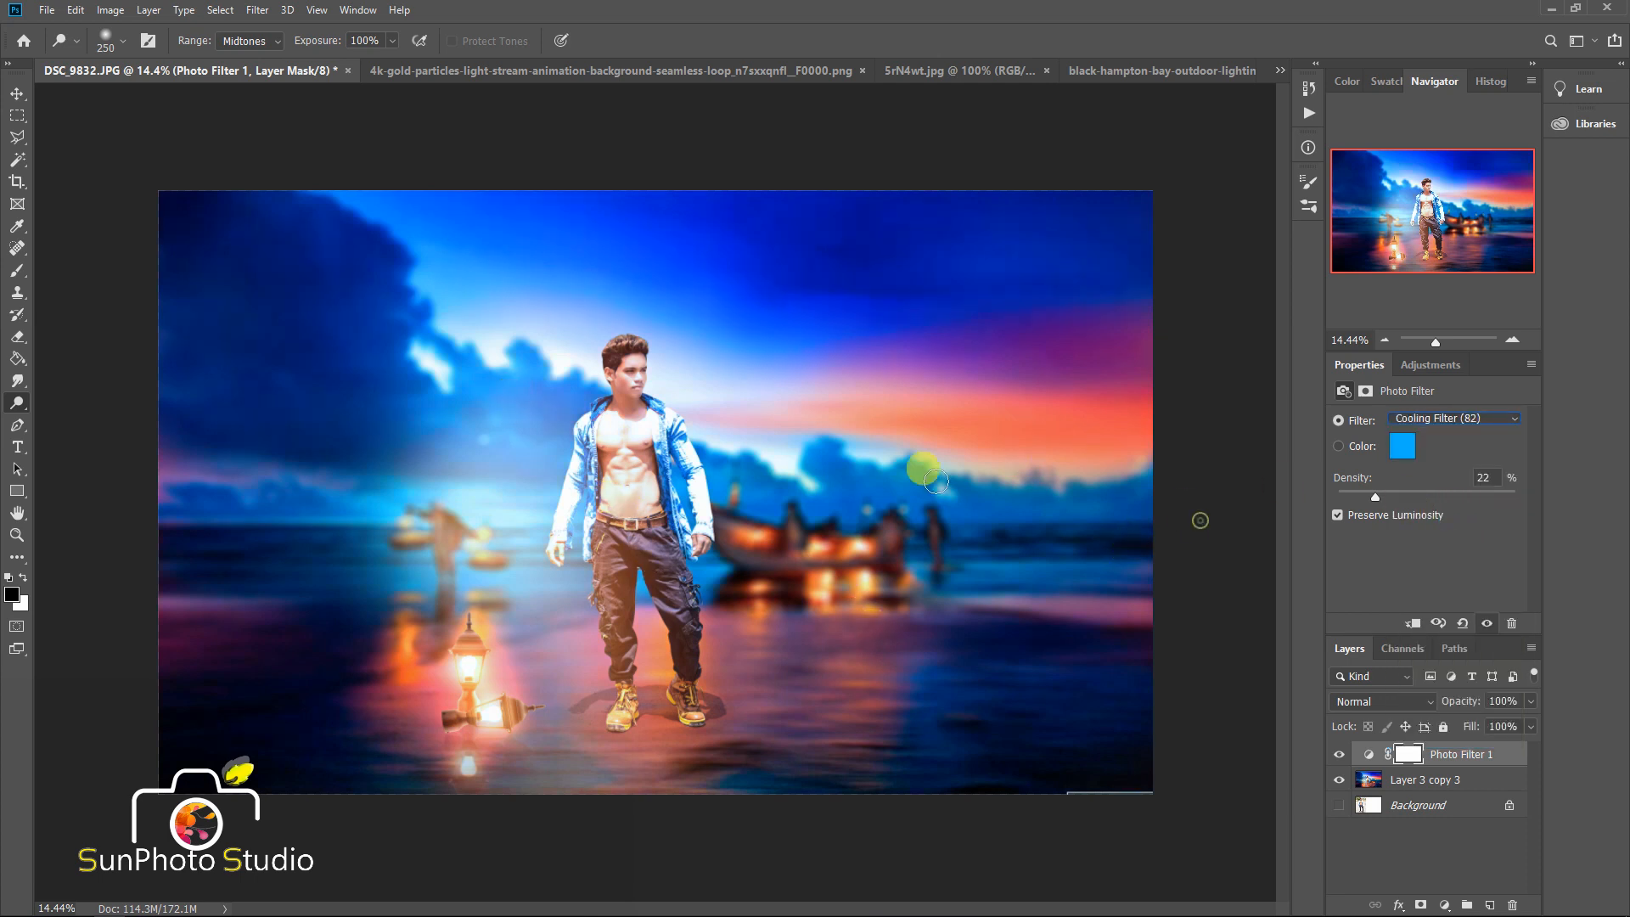
# - Merge the Photo Filter adjustment layer down into Layer 3 copy 3
pyautogui.rightClick(1449, 753)
pyautogui.click(1207, 635)
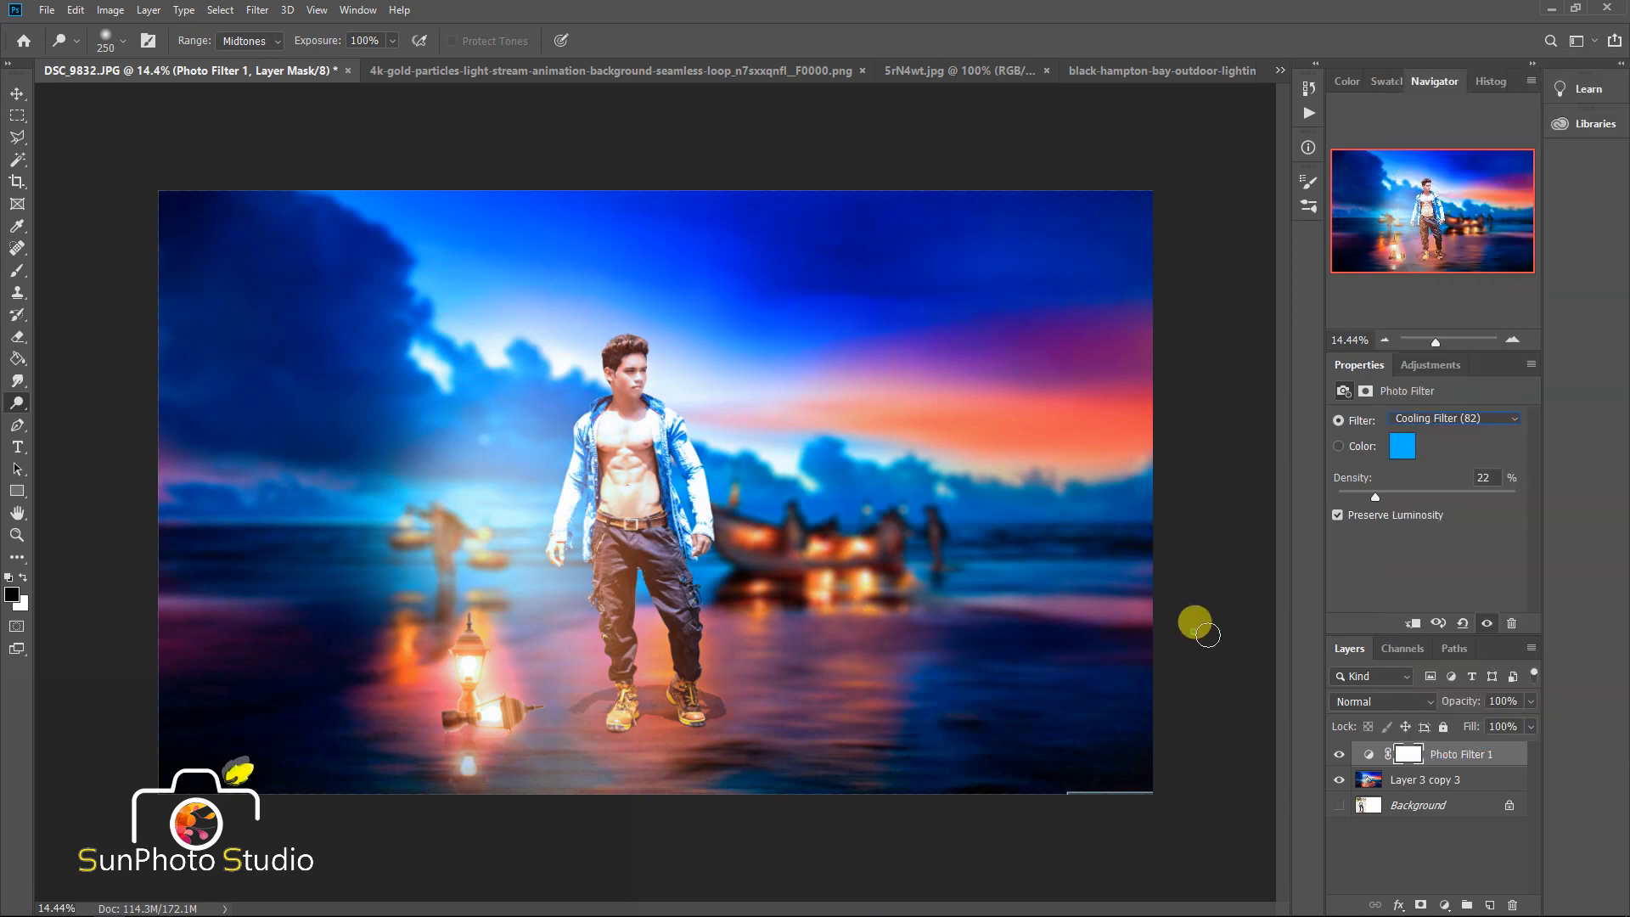
pyautogui.rightClick(1448, 760)
pyautogui.click(1475, 536)
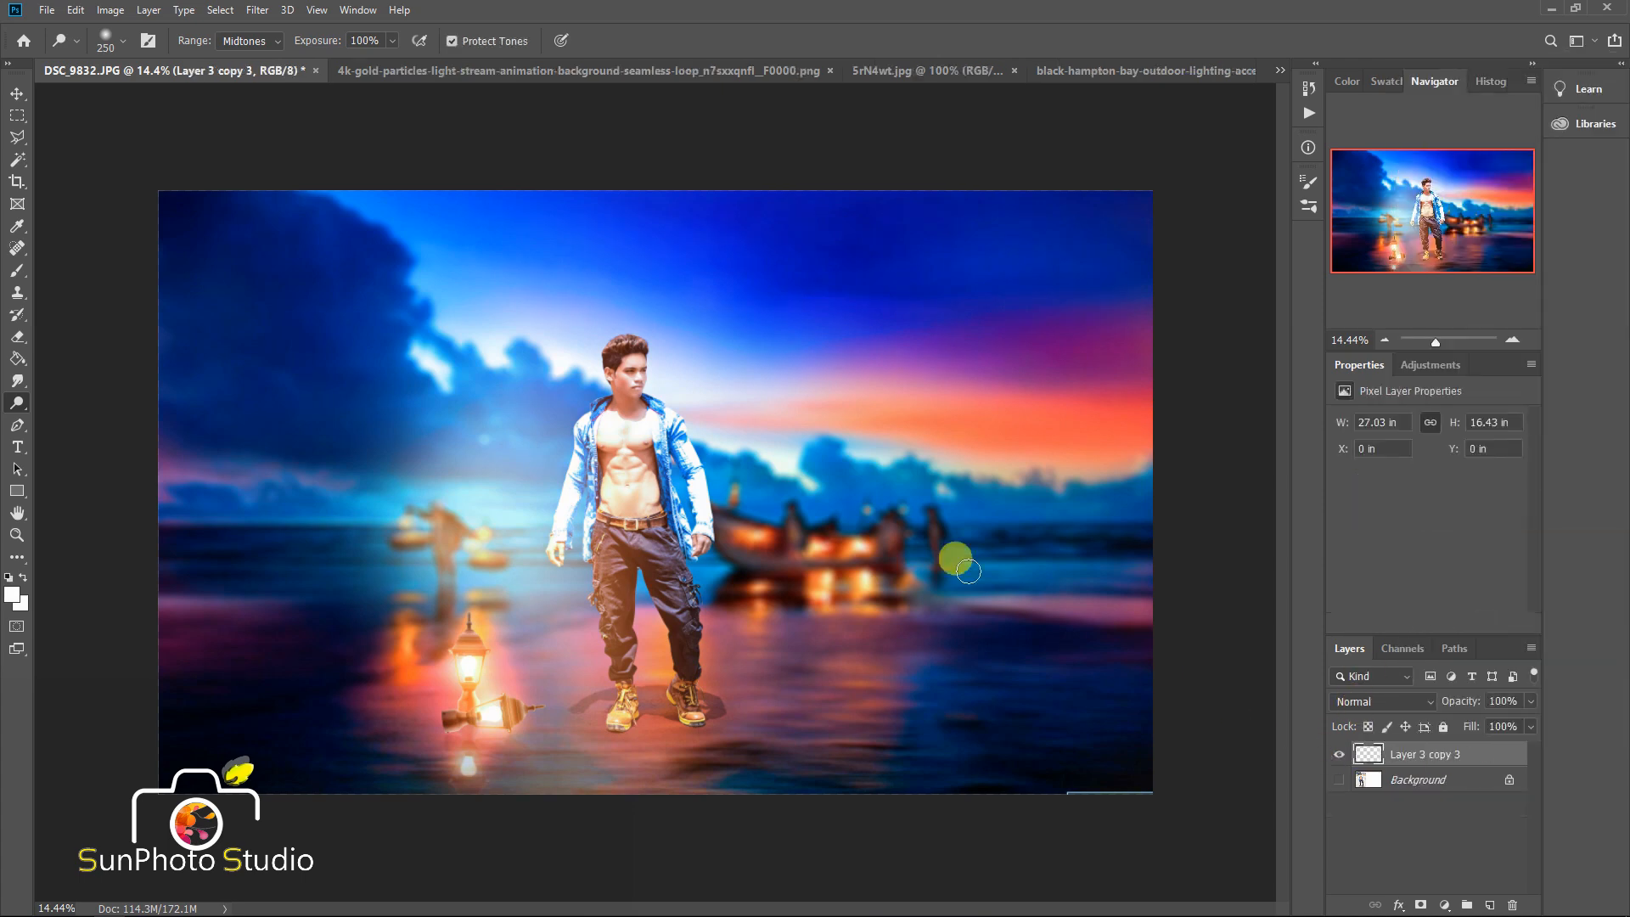
# - Compare the image before and after editing by toggling the visibility of Layer 3 copy 3
pyautogui.scroll(2, 954, 557)
pyautogui.scroll(-1, 953, 557)
pyautogui.click(1339, 756)
pyautogui.click(1339, 755)
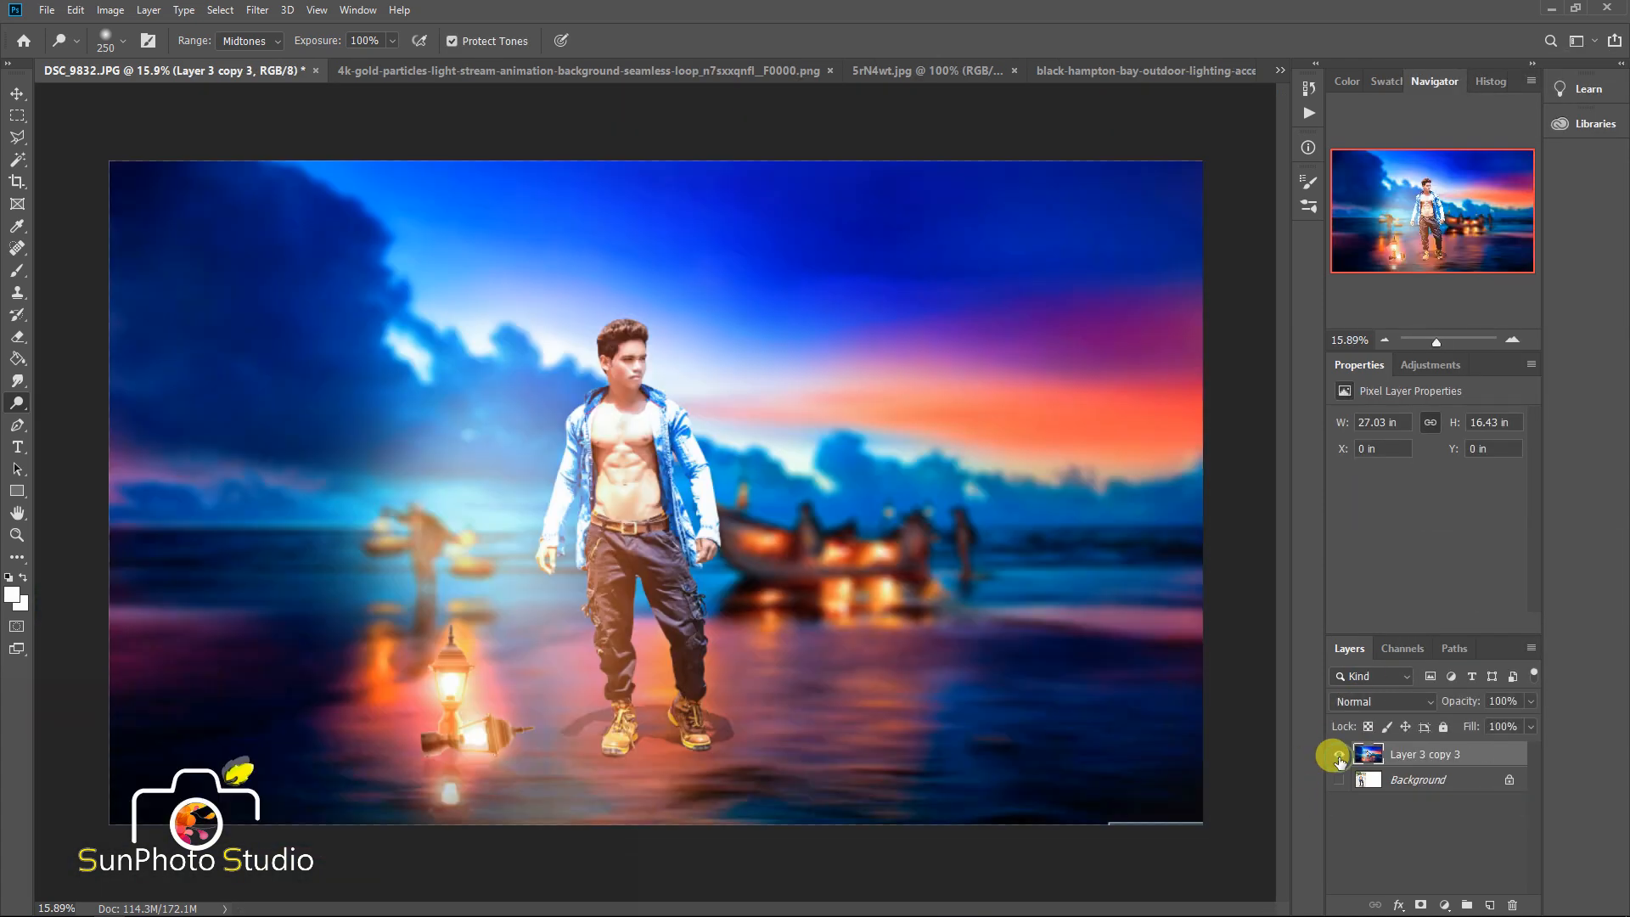
pyautogui.click(1339, 756)
pyautogui.click(1339, 756)
pyautogui.click(1339, 756)
# - Copy the gold particles image into the DSC_9832.JPG composite as a new layer and set its blend mode to Screen
pyautogui.click(921, 71)
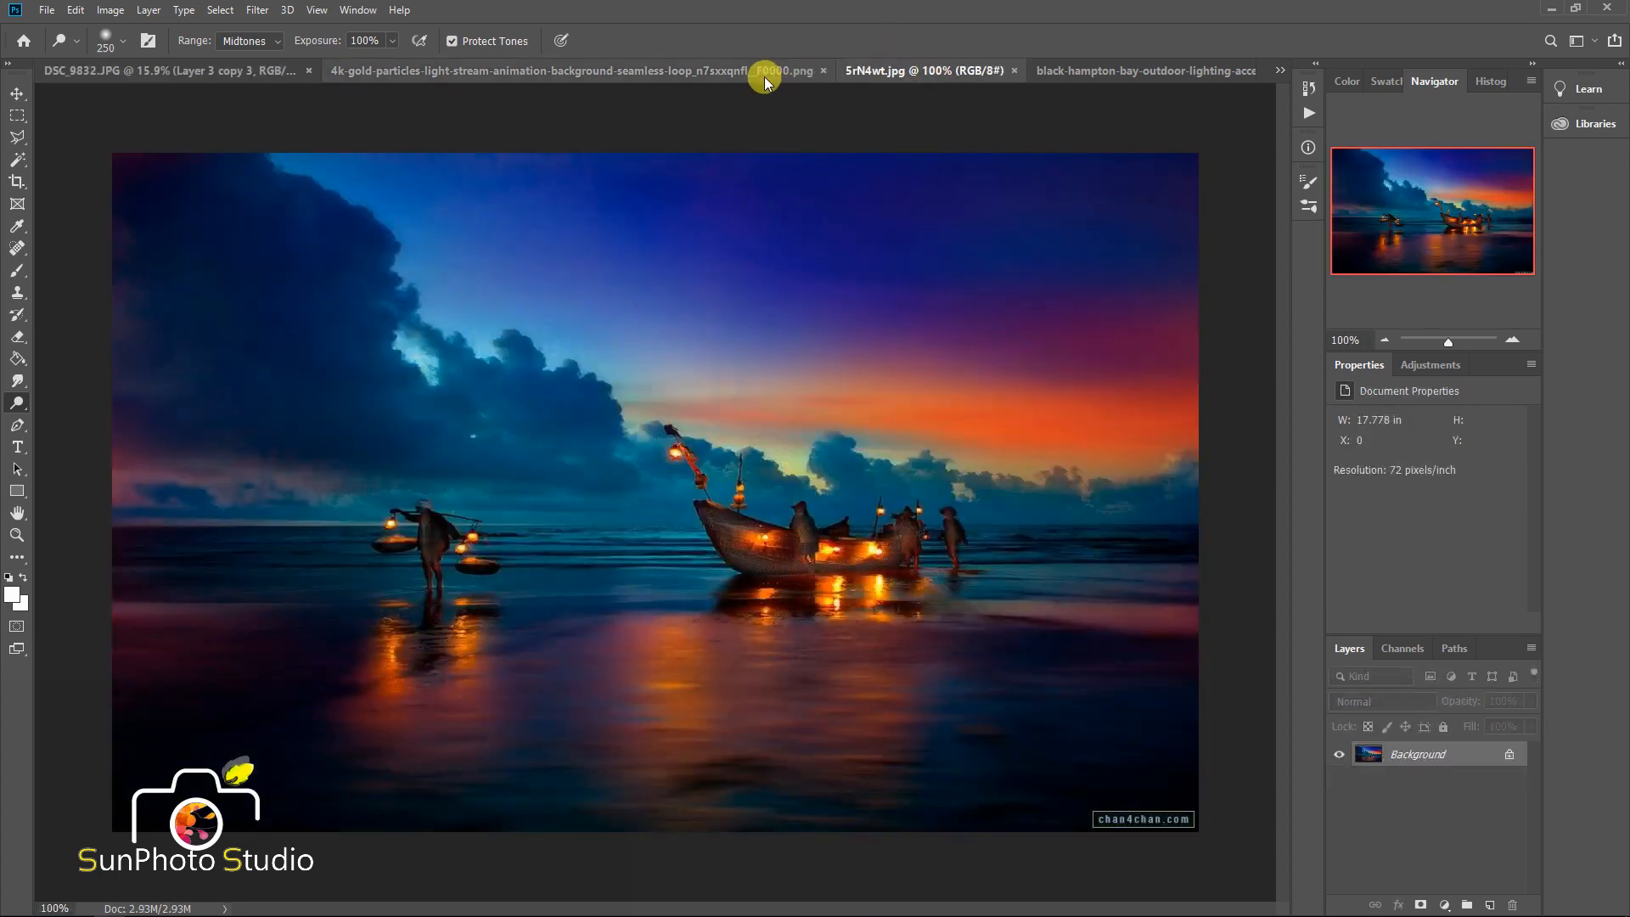
pyautogui.click(764, 71)
pyautogui.press('v')
pyautogui.click(170, 70)
pyautogui.moveTo(288, 271); pyautogui.dragTo(238, 254)
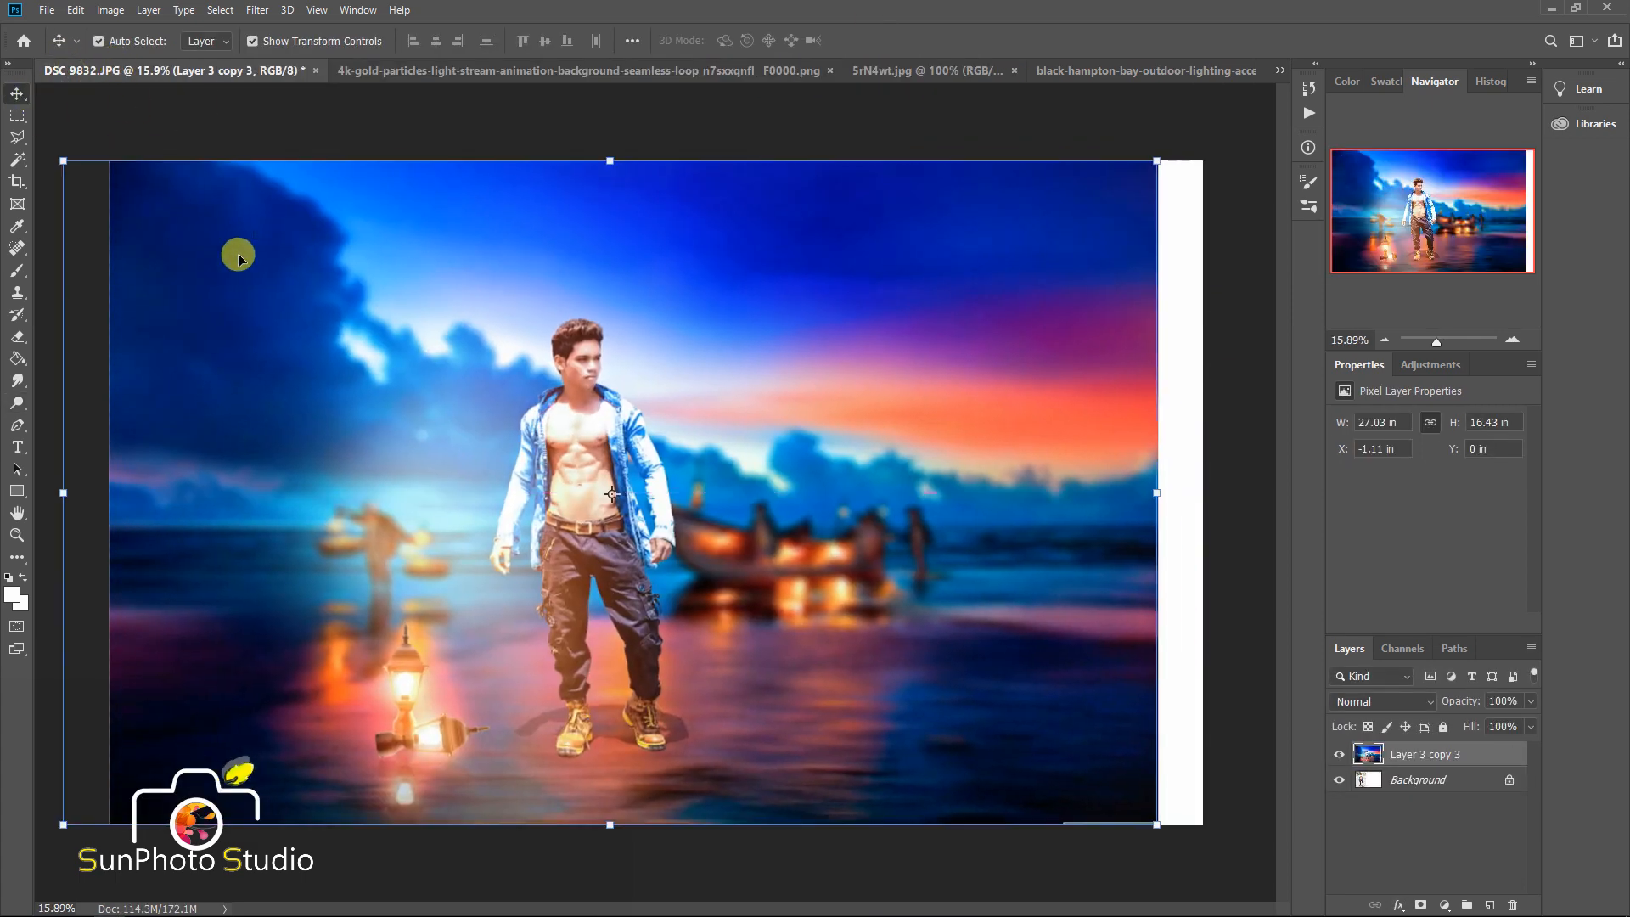
pyautogui.hotkey('ctrl', 'z')
pyautogui.hotkey('ctrl', 'Tab')
pyautogui.moveTo(425, 263); pyautogui.dragTo(848, 498)
pyautogui.click(1383, 701)
pyautogui.click(1369, 598)
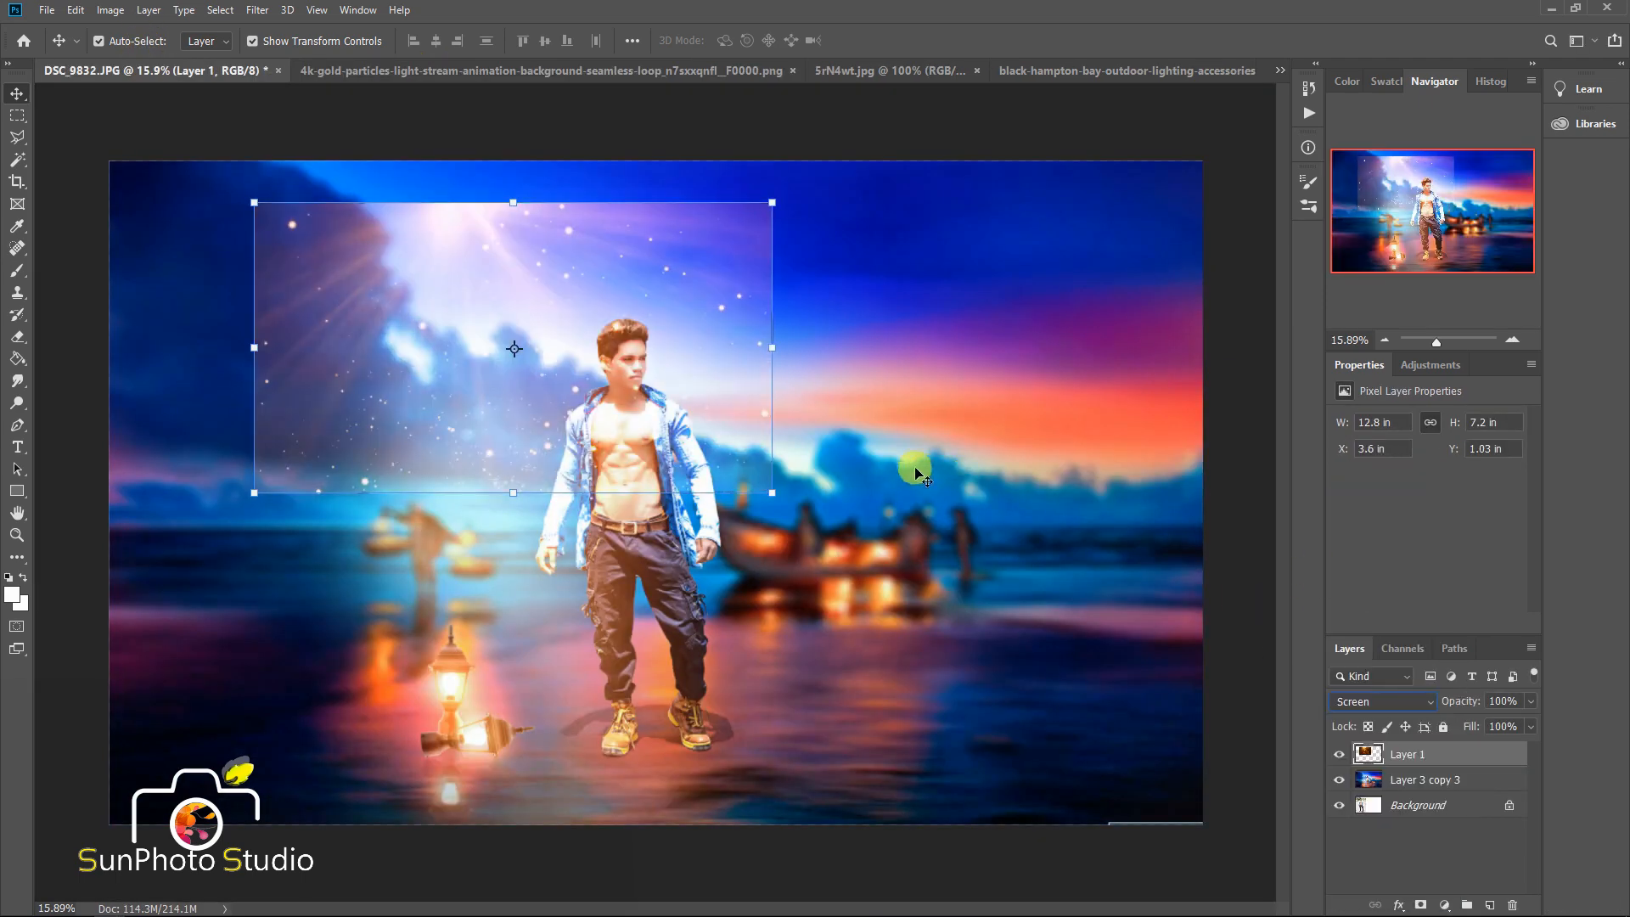
# - Scale up the particle layer with Free Transform and position it so that it covers the whole scene
pyautogui.scroll(-2, 667, 387)
pyautogui.hotkey('ctrl', 't')
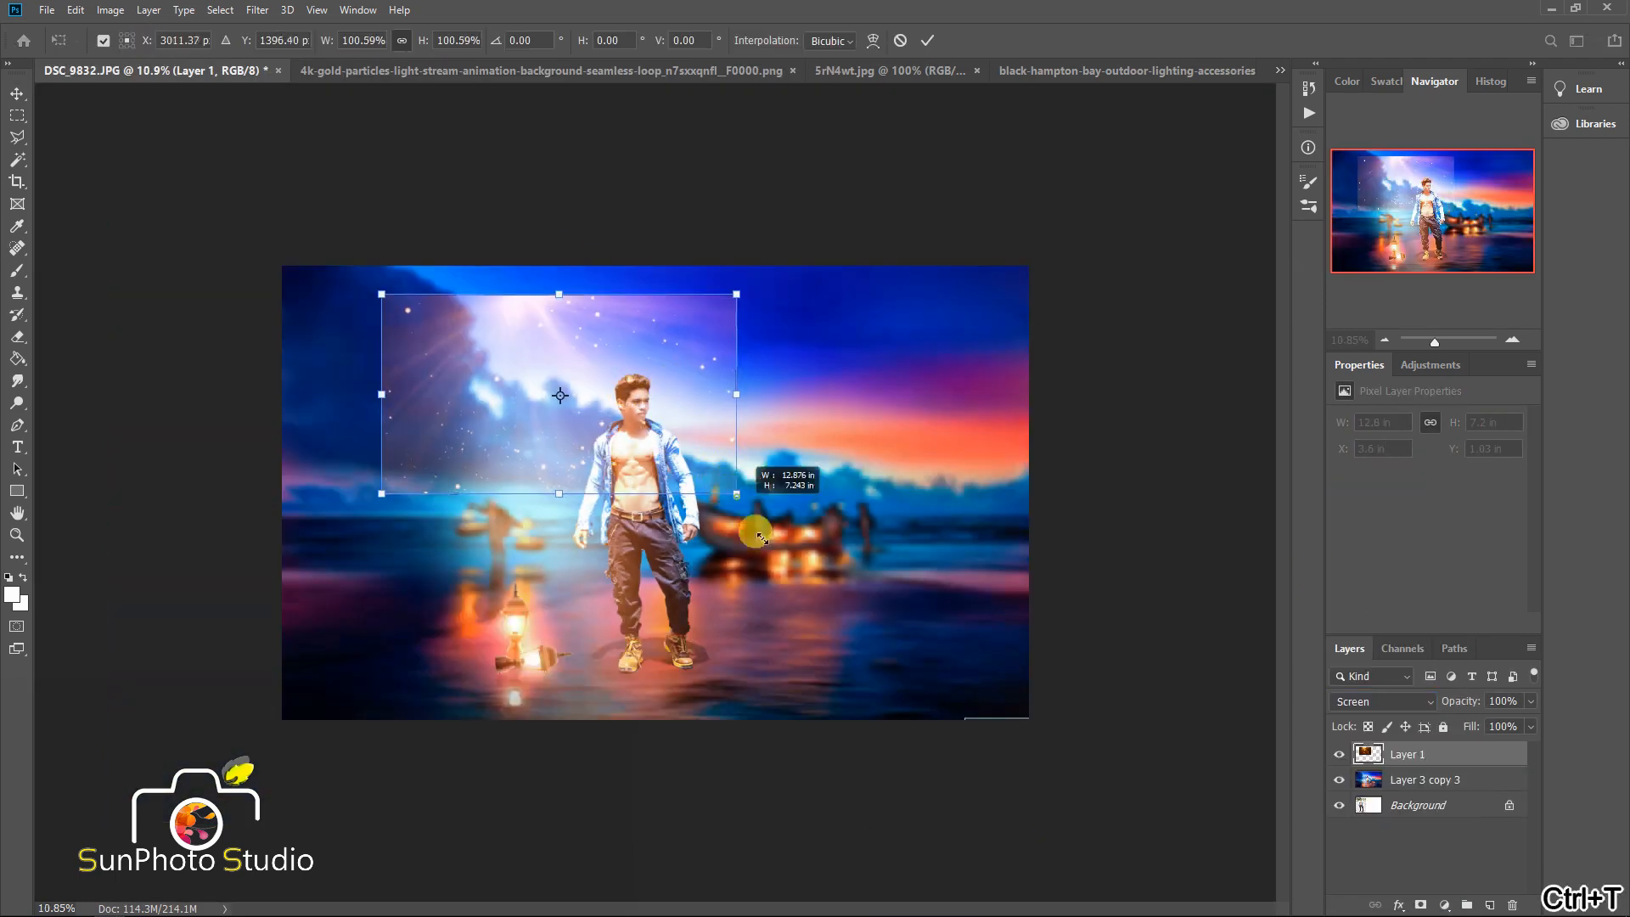
pyautogui.moveTo(733, 493); pyautogui.dragTo(1219, 764)
pyautogui.moveTo(1001, 658); pyautogui.dragTo(874, 629)
pyautogui.press('Return')
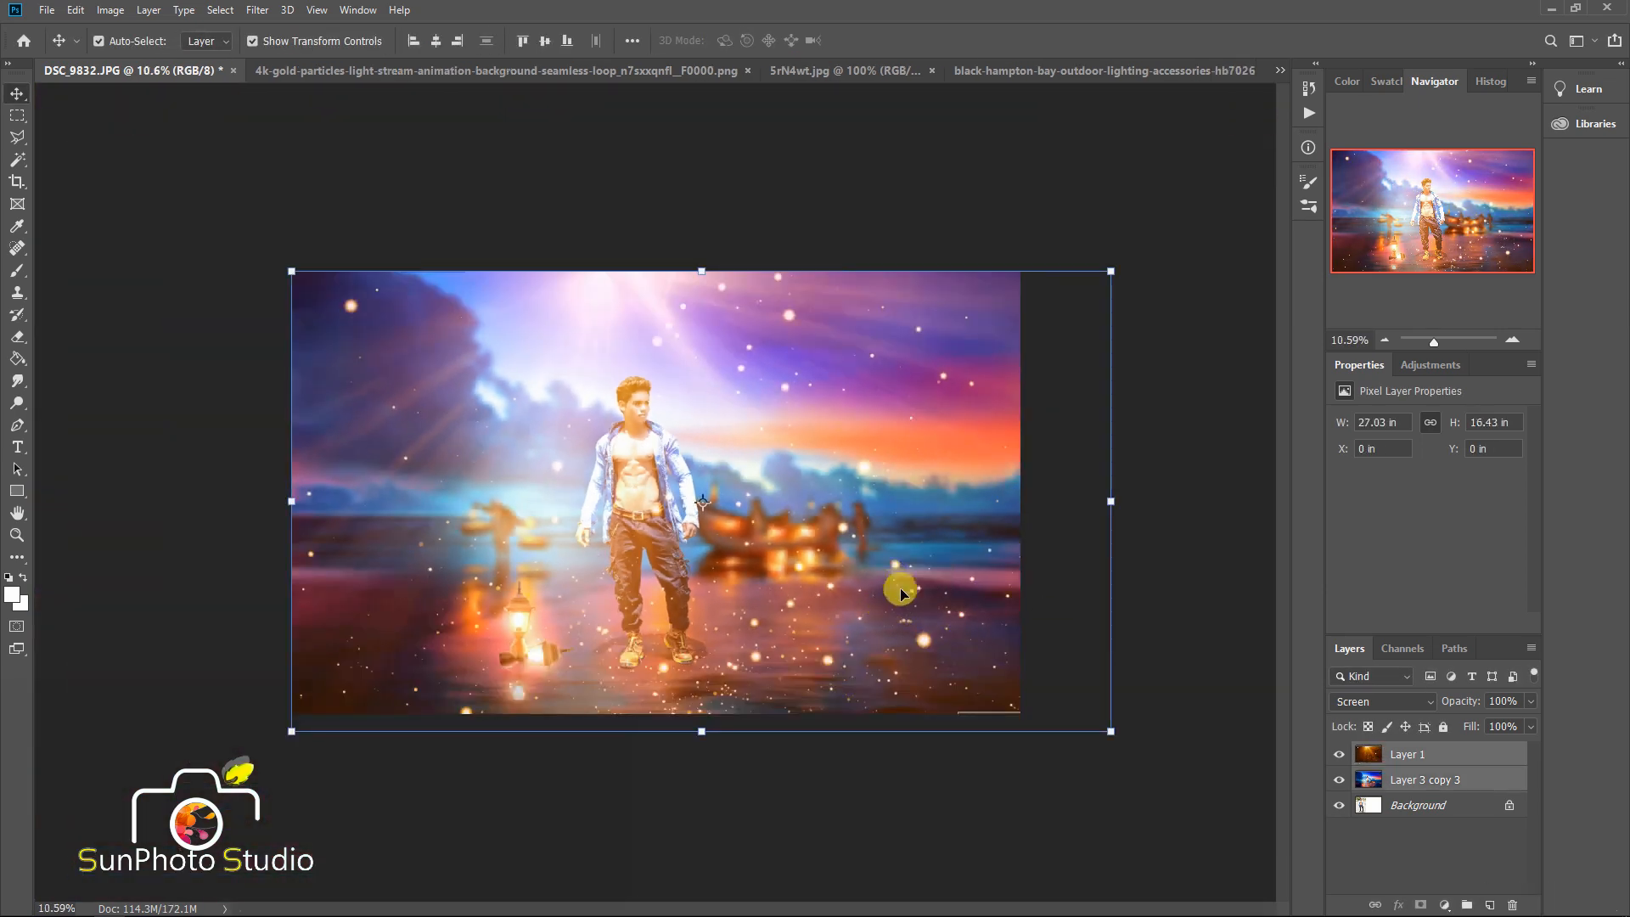
pyautogui.moveTo(900, 588); pyautogui.dragTo(773, 579)
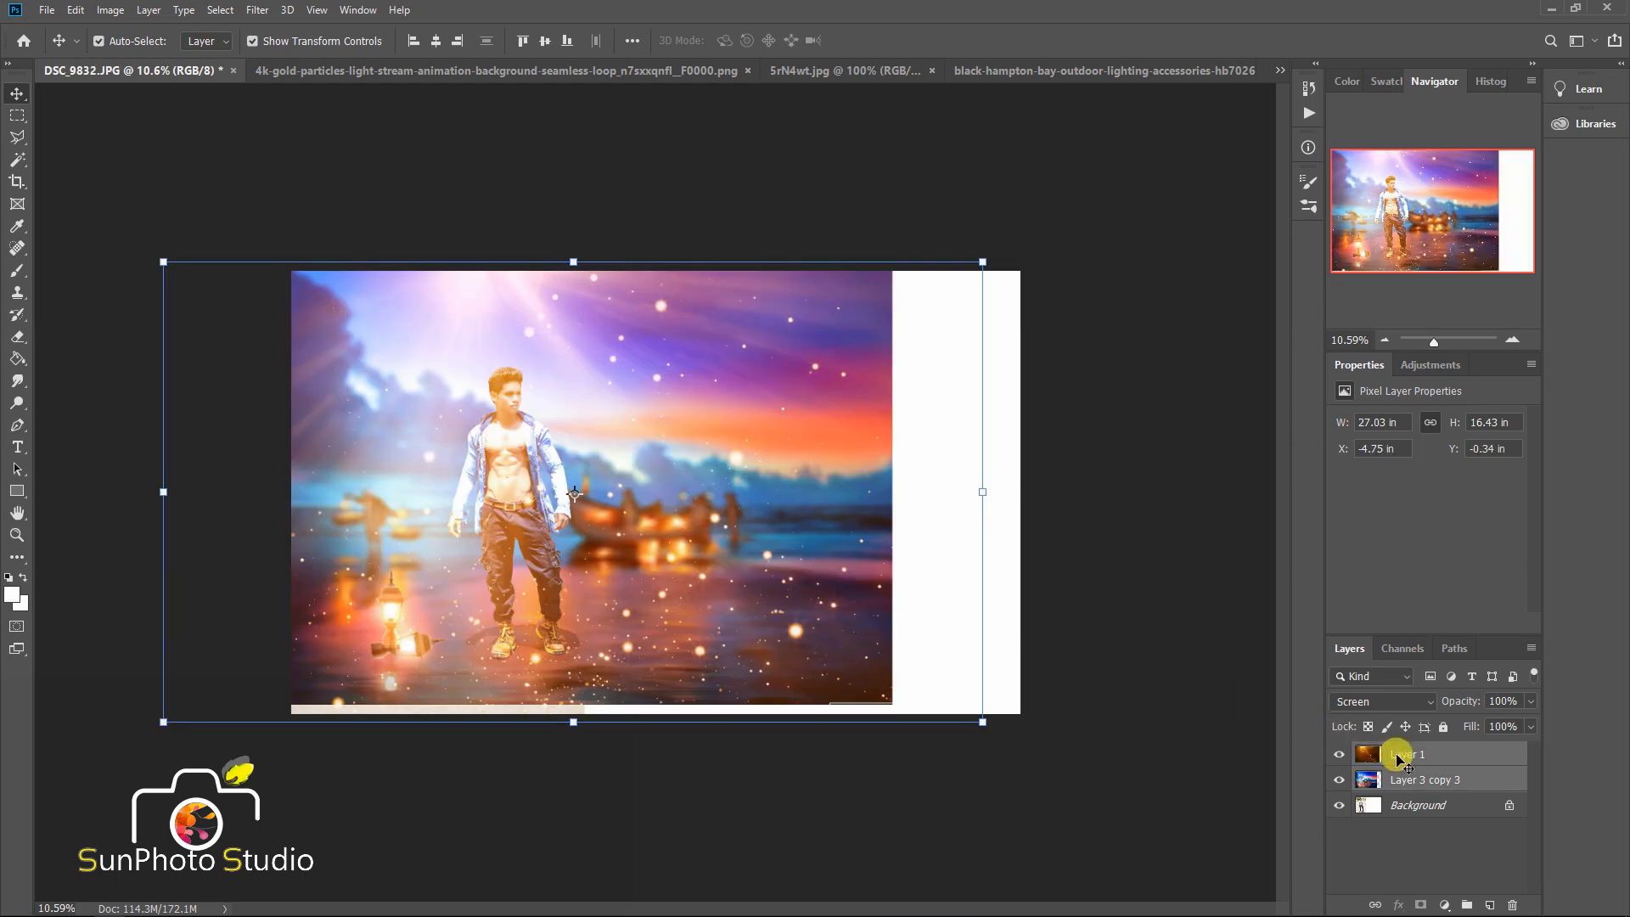
pyautogui.hotkey('ctrl', 'z')
# - Shift Layer 1 so its light rays fall over the dark clouds and enlarge it to about 41.78 × 23.5 in
pyautogui.click(1409, 754)
pyautogui.moveTo(976, 620); pyautogui.dragTo(664, 580)
pyautogui.click(802, 695)
pyautogui.moveTo(814, 701); pyautogui.dragTo(898, 750)
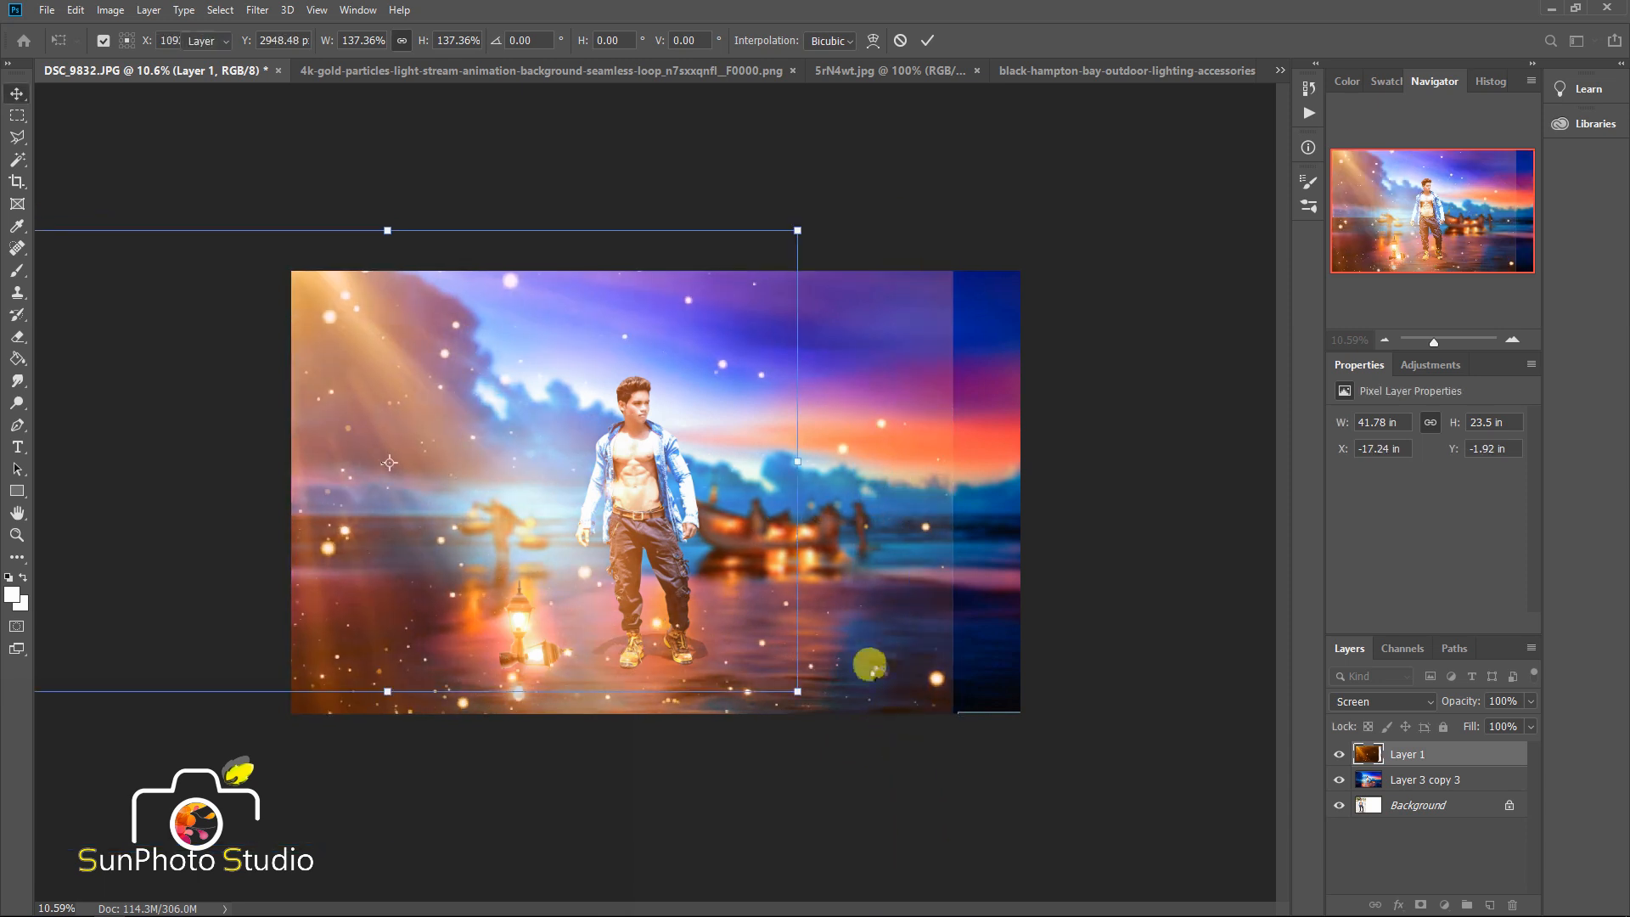
pyautogui.press('Return')
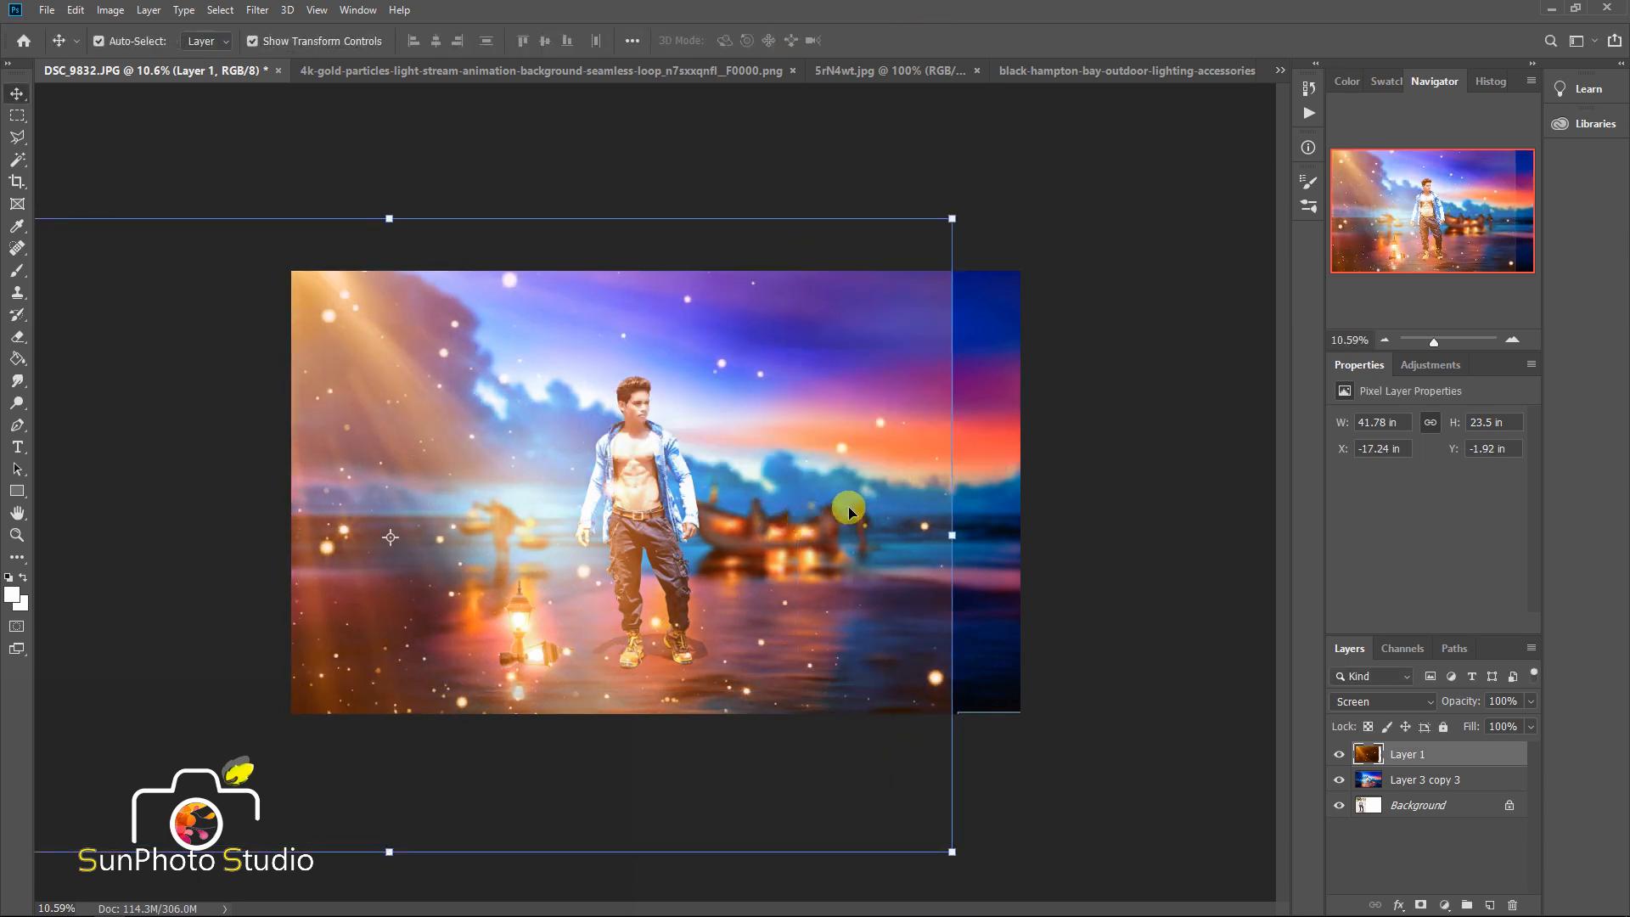
# - Rotate the particle layer about half a turn and move it down so the particles lie over the water
pyautogui.moveTo(858, 552); pyautogui.dragTo(934, 575)
pyautogui.scroll(5, 586, 451)
pyautogui.scroll(-5, 600, 450)
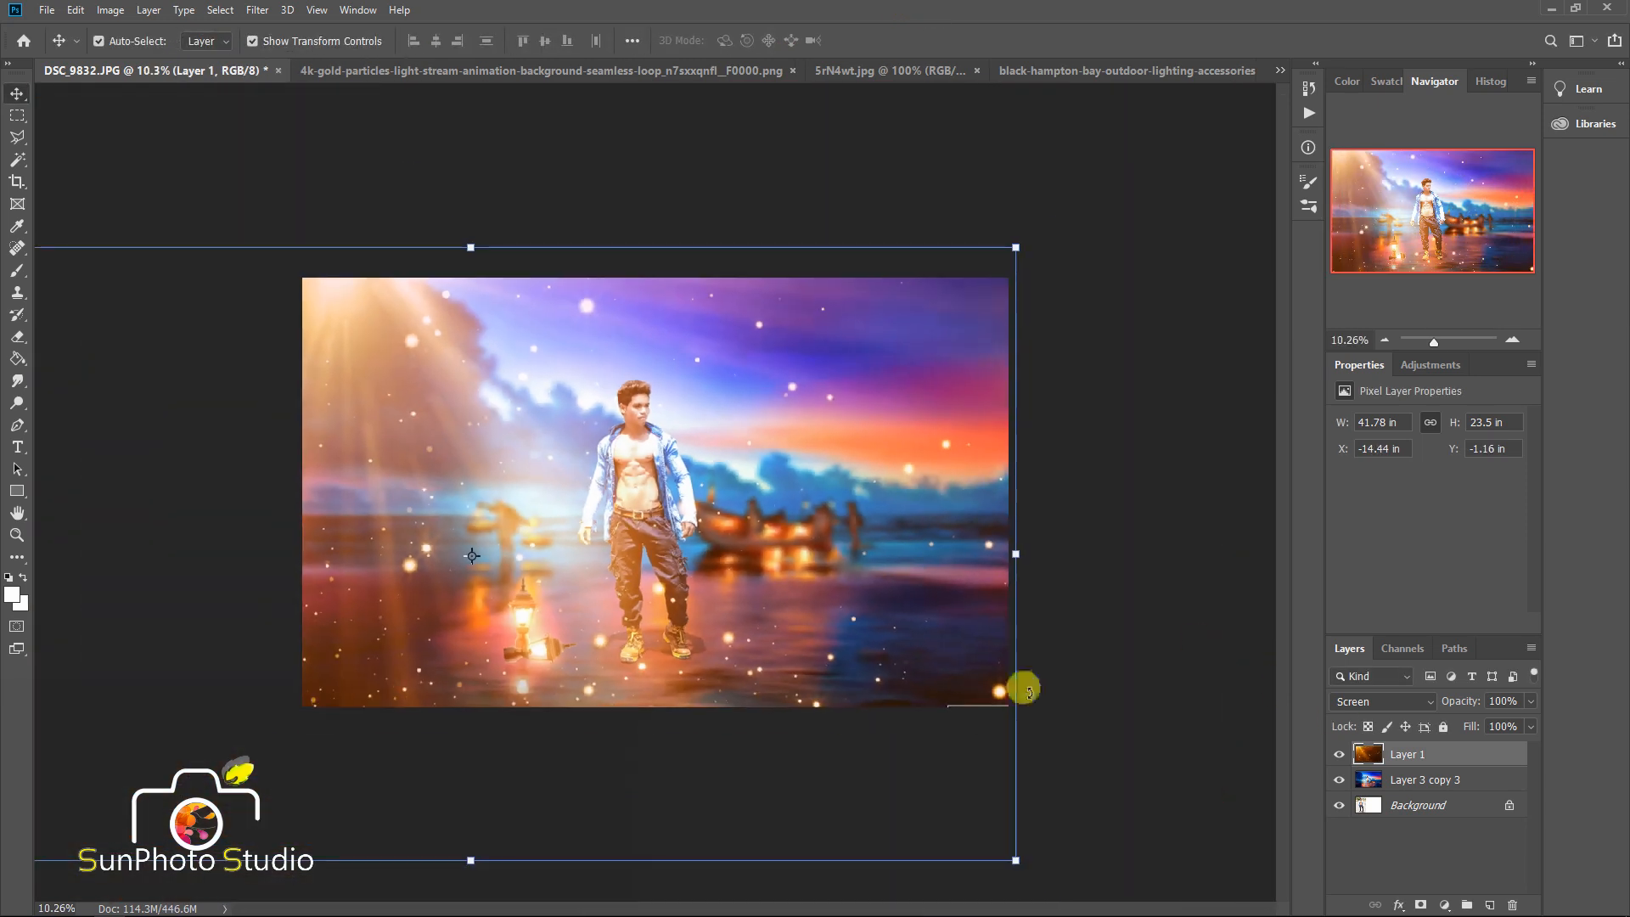
pyautogui.moveTo(1038, 676); pyautogui.dragTo(49, 526)
pyautogui.moveTo(421, 484); pyautogui.dragTo(391, 432)
pyautogui.press('Return')
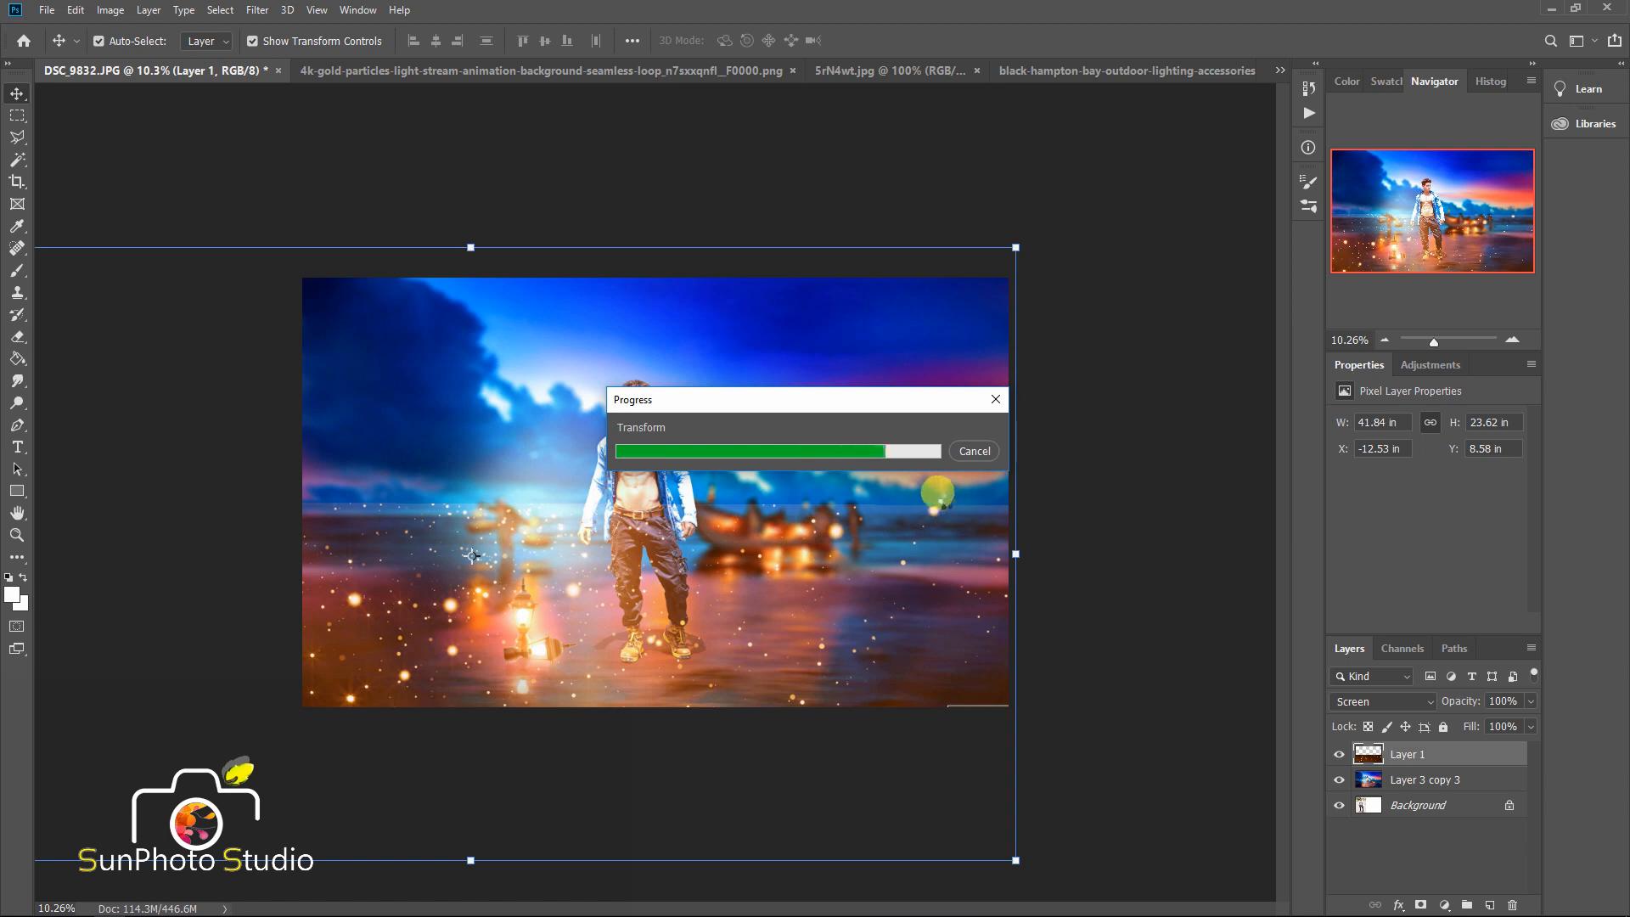
# - Soften the particle layer's hard upper edge with the Eraser at 94% opacity and crop away everything outside the canvas
pyautogui.click(17, 336)
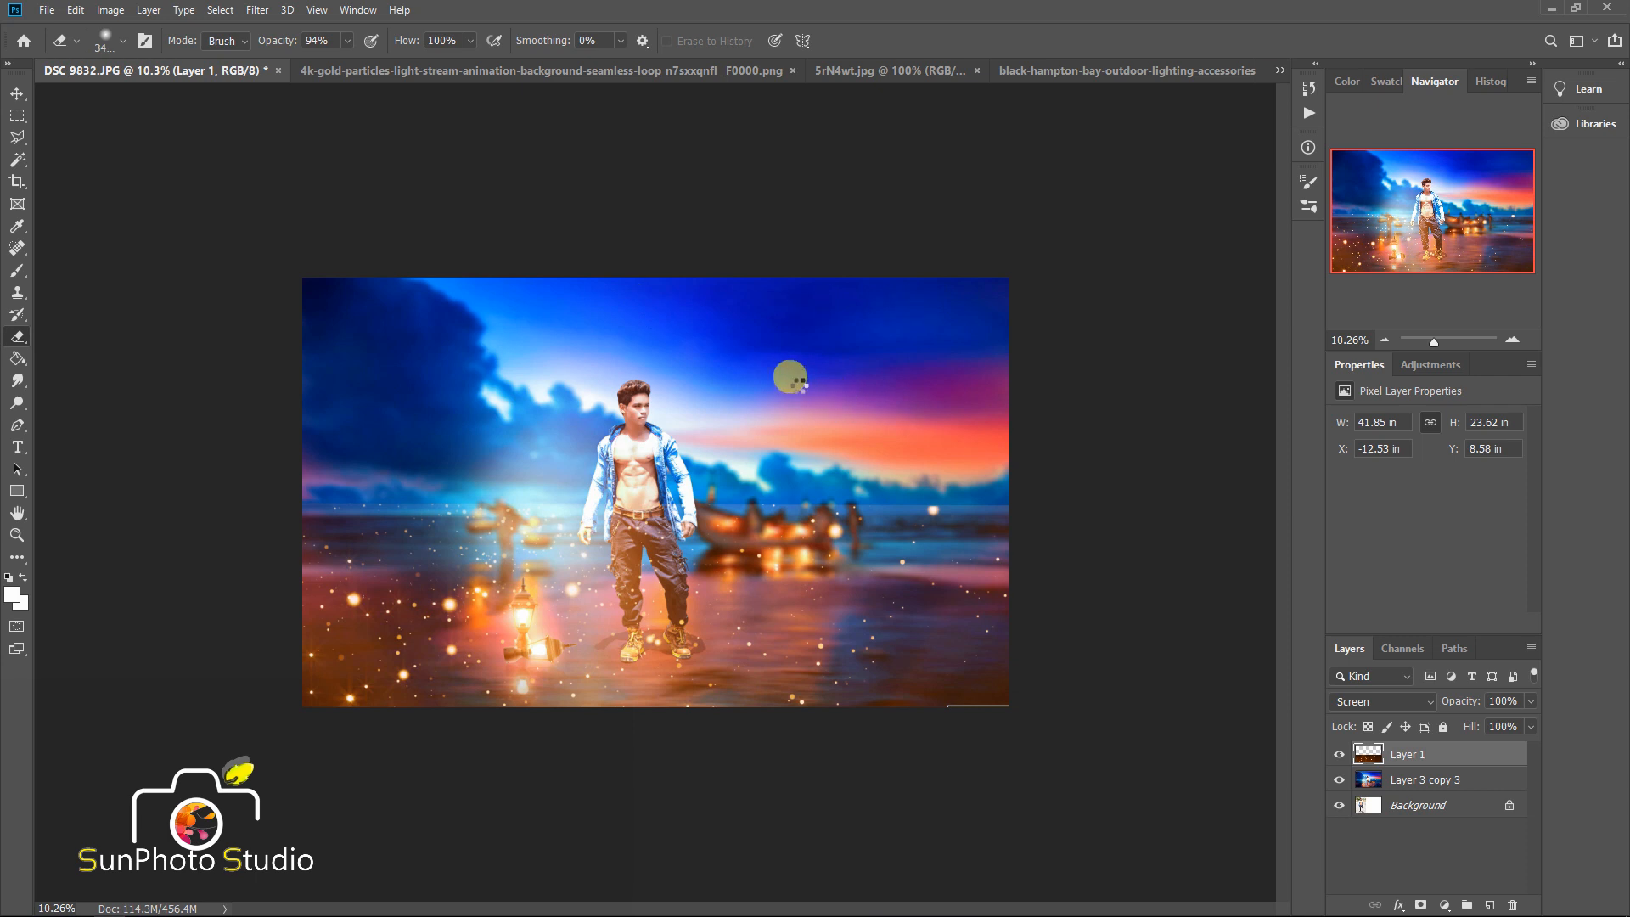
pyautogui.scroll(-1, 585, 300)
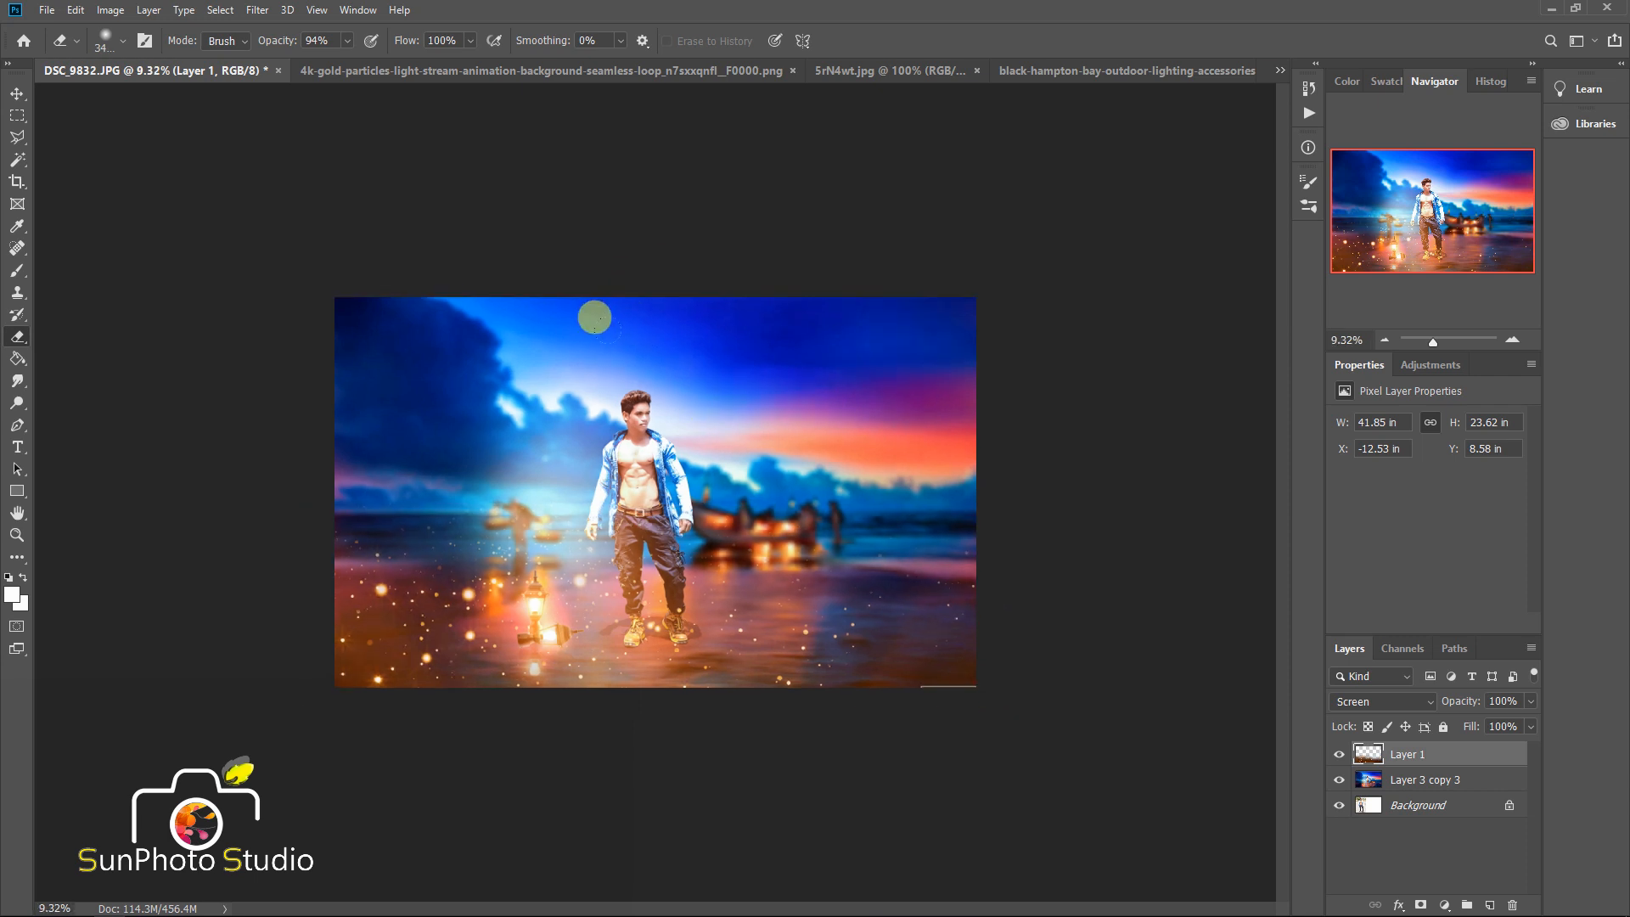
pyautogui.click(17, 181)
pyautogui.doubleClick(767, 550)
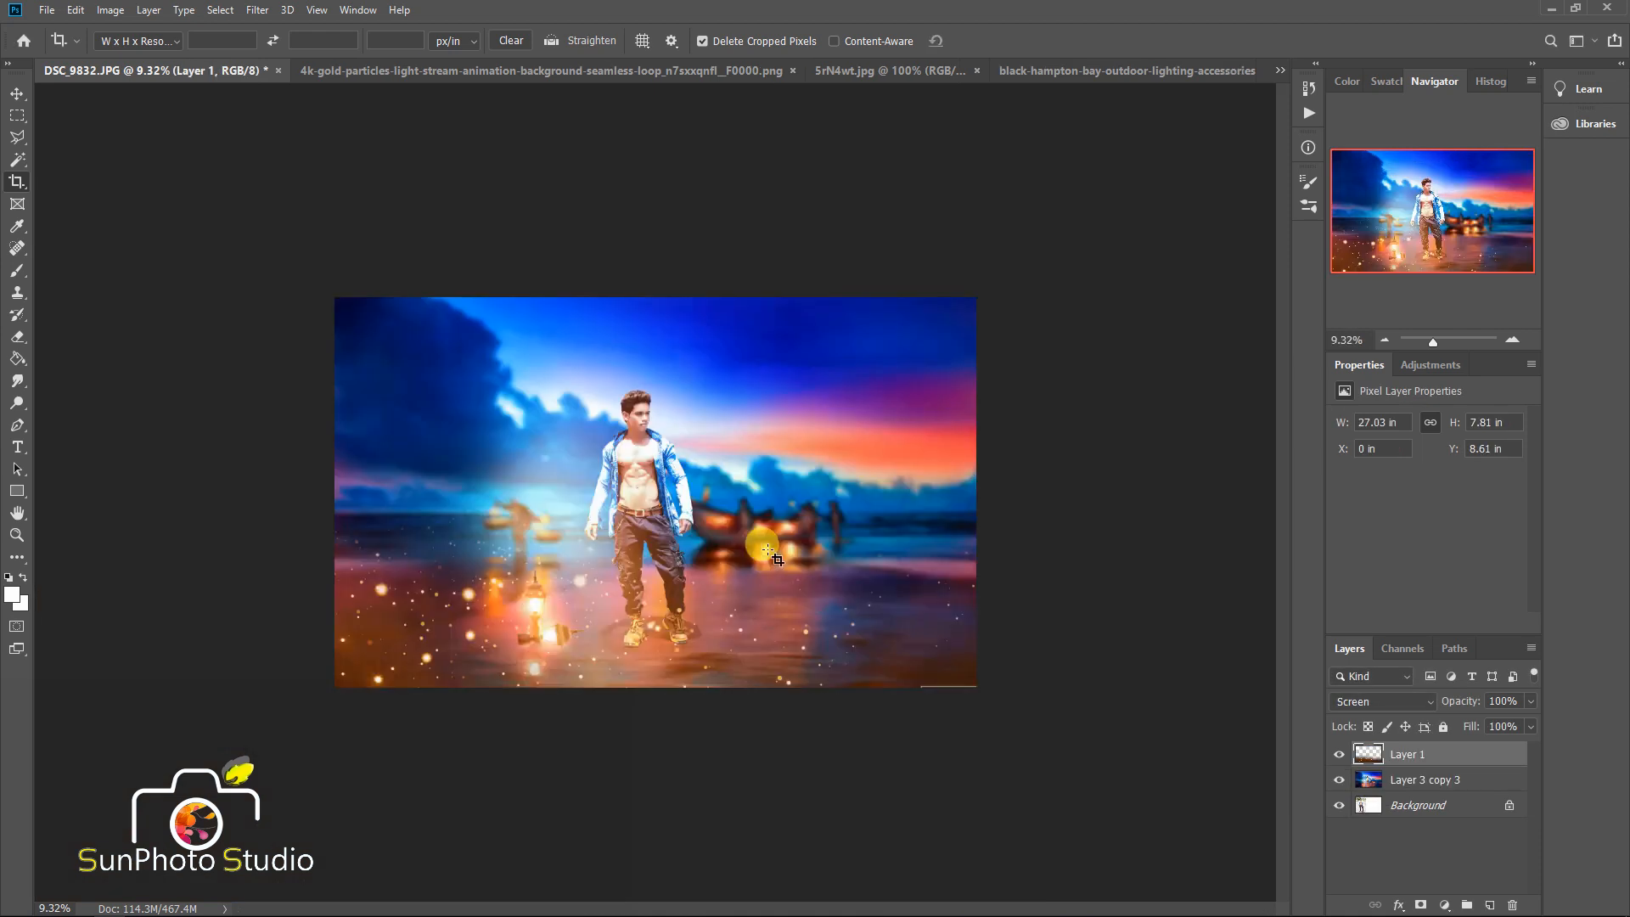
# - Lower the particle layer's opacity to 38% and merge it down into Layer 3 copy 3
pyautogui.rightClick(1461, 760)
pyautogui.click(1417, 788)
pyautogui.moveTo(1461, 703); pyautogui.dragTo(1412, 713)
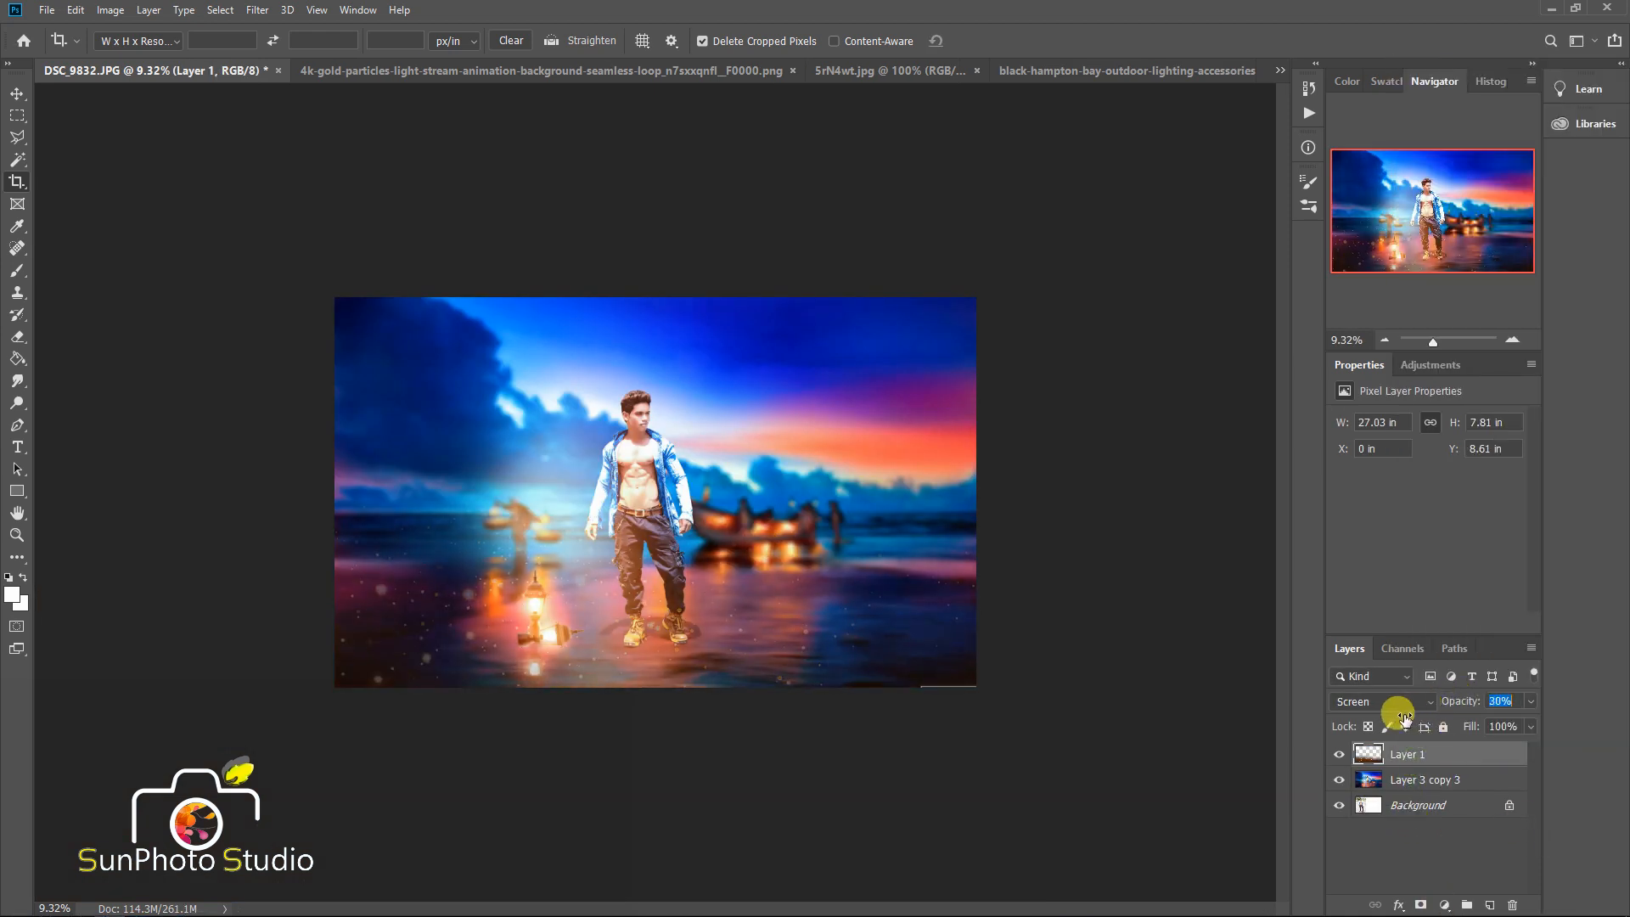
pyautogui.rightClick(1473, 754)
pyautogui.click(1465, 531)
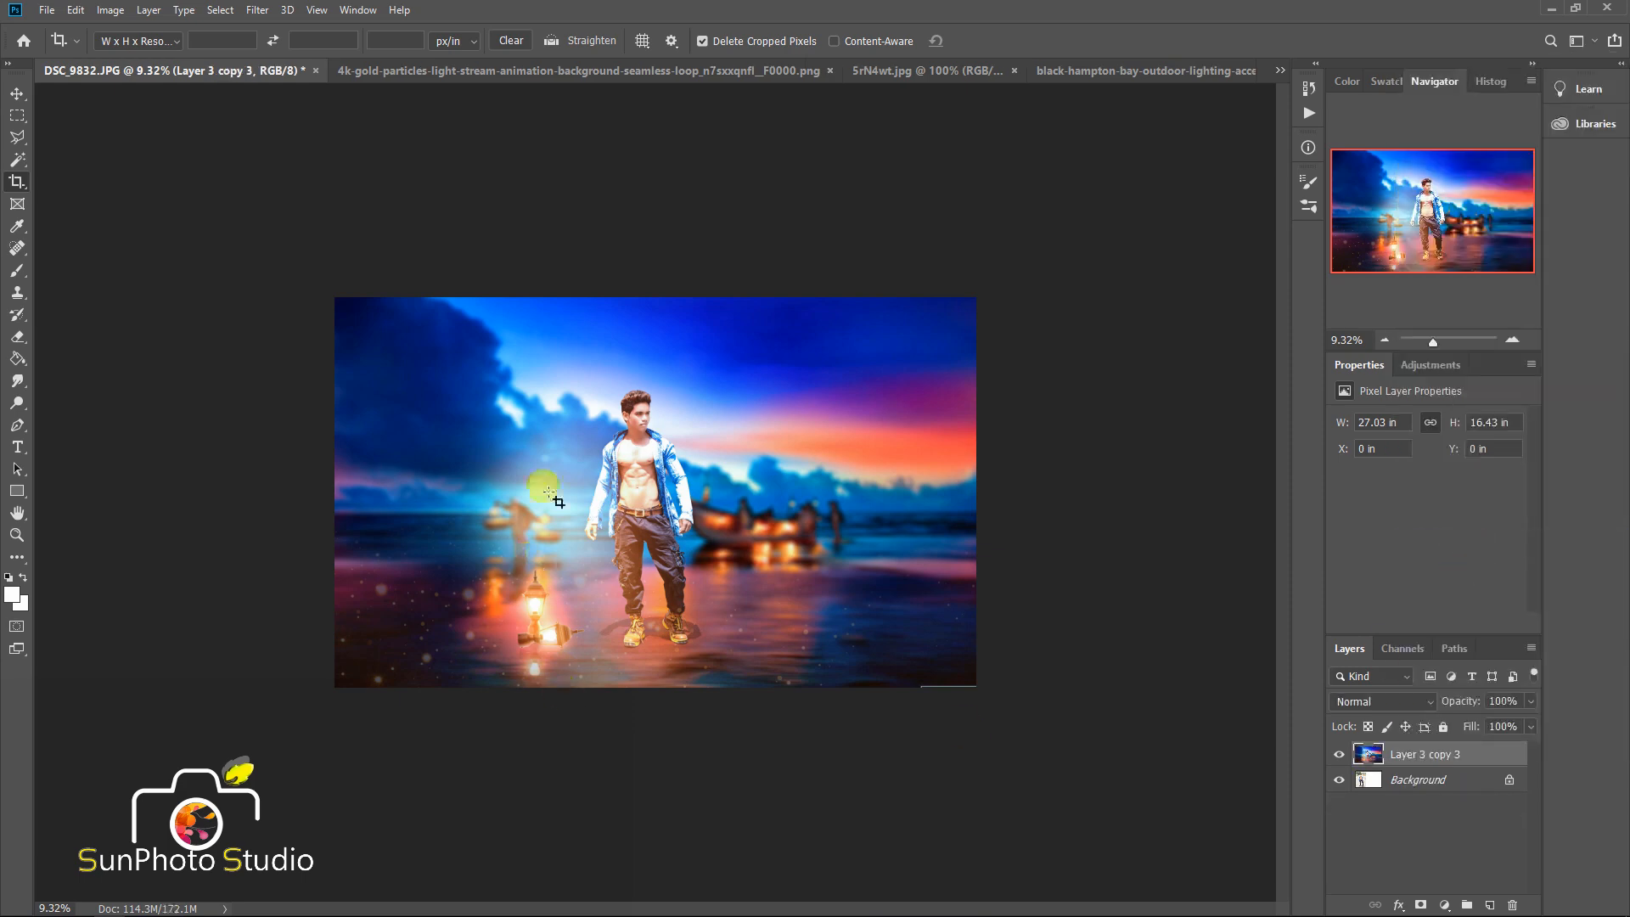
pyautogui.scroll(1, 550, 494)
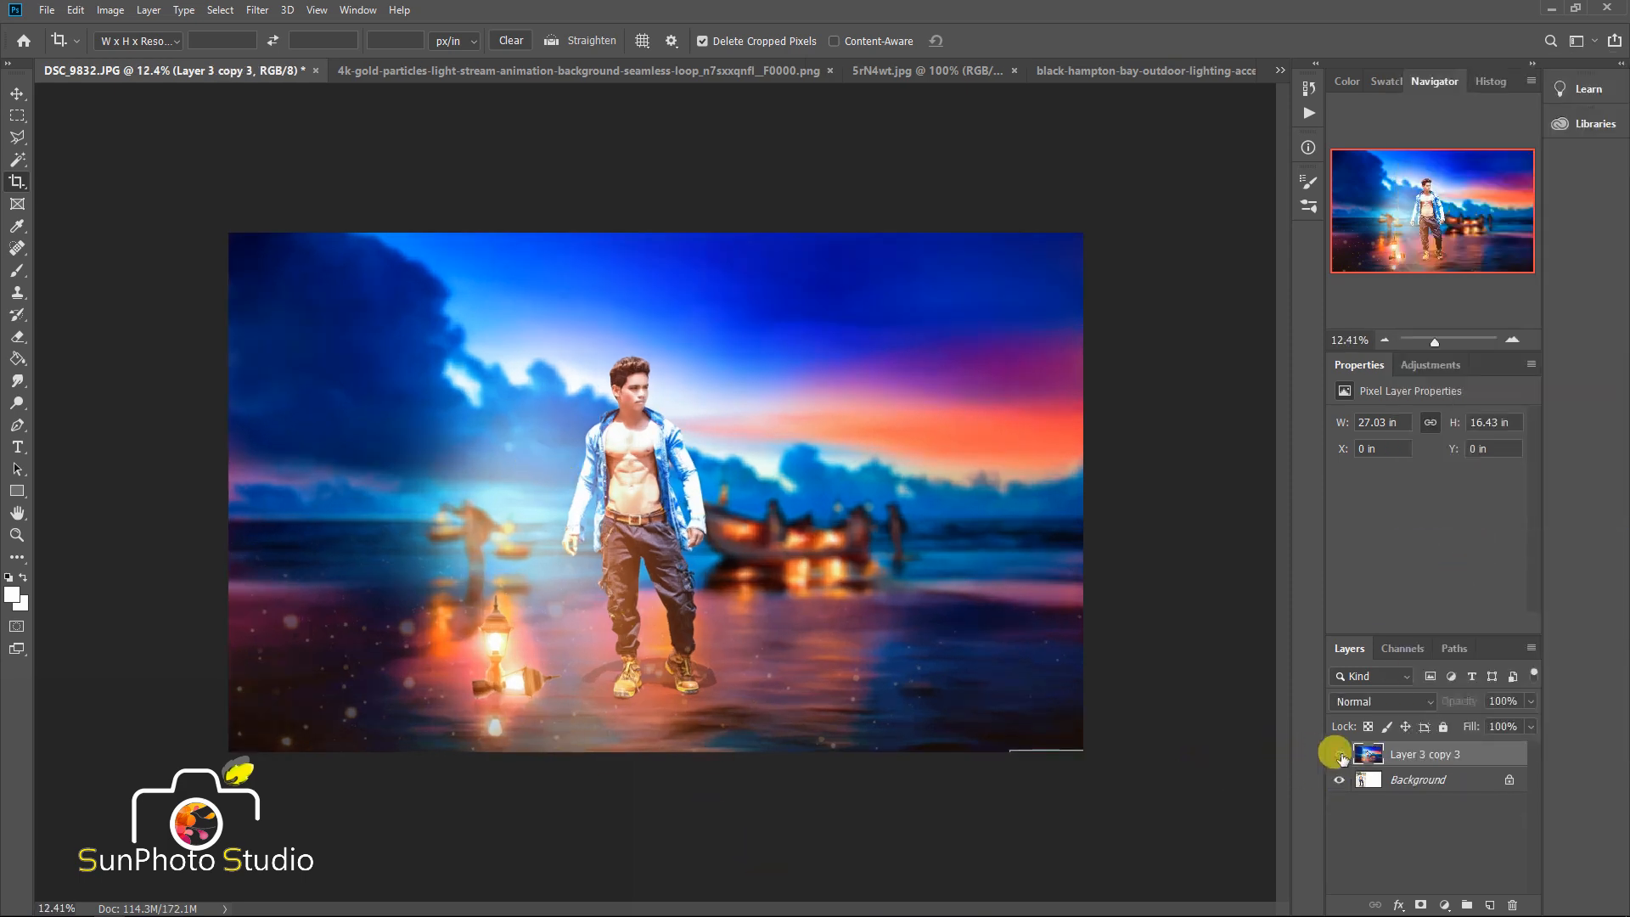